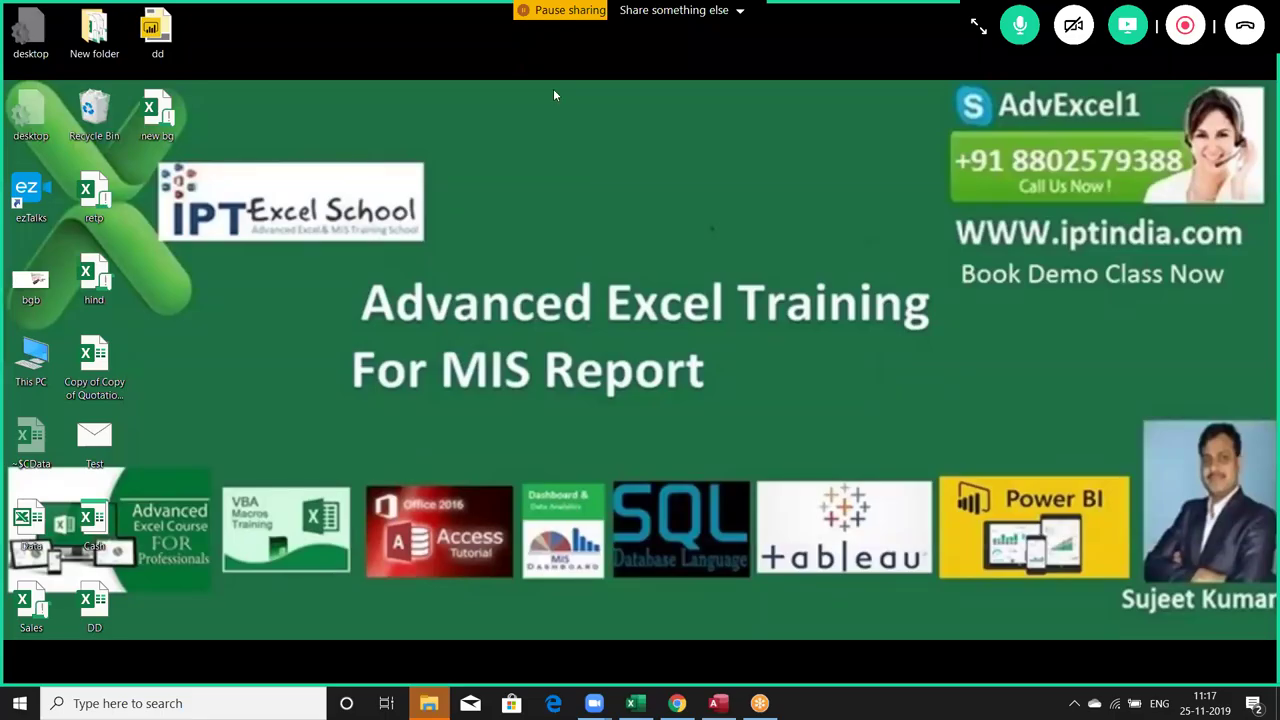
Switch to the Excel workbook and clear the 'Data Storage' heading from C1.
click(631, 703)
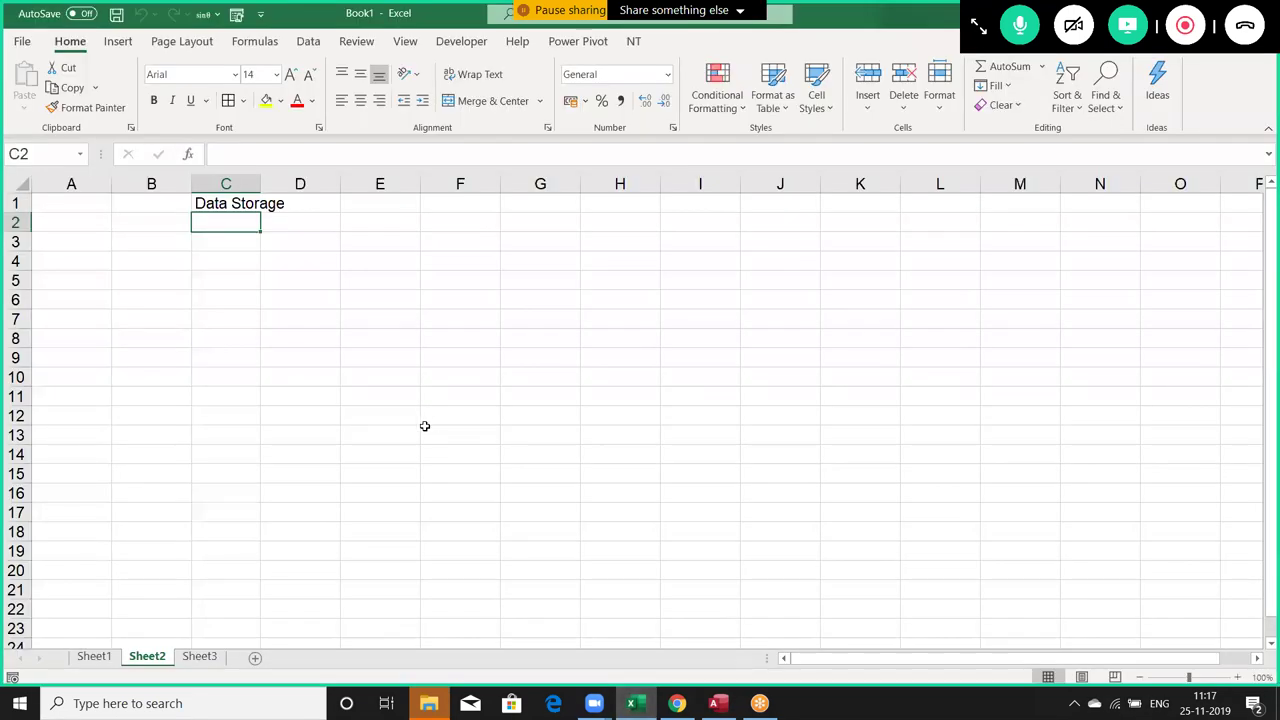
click(246, 201)
key(Delete)
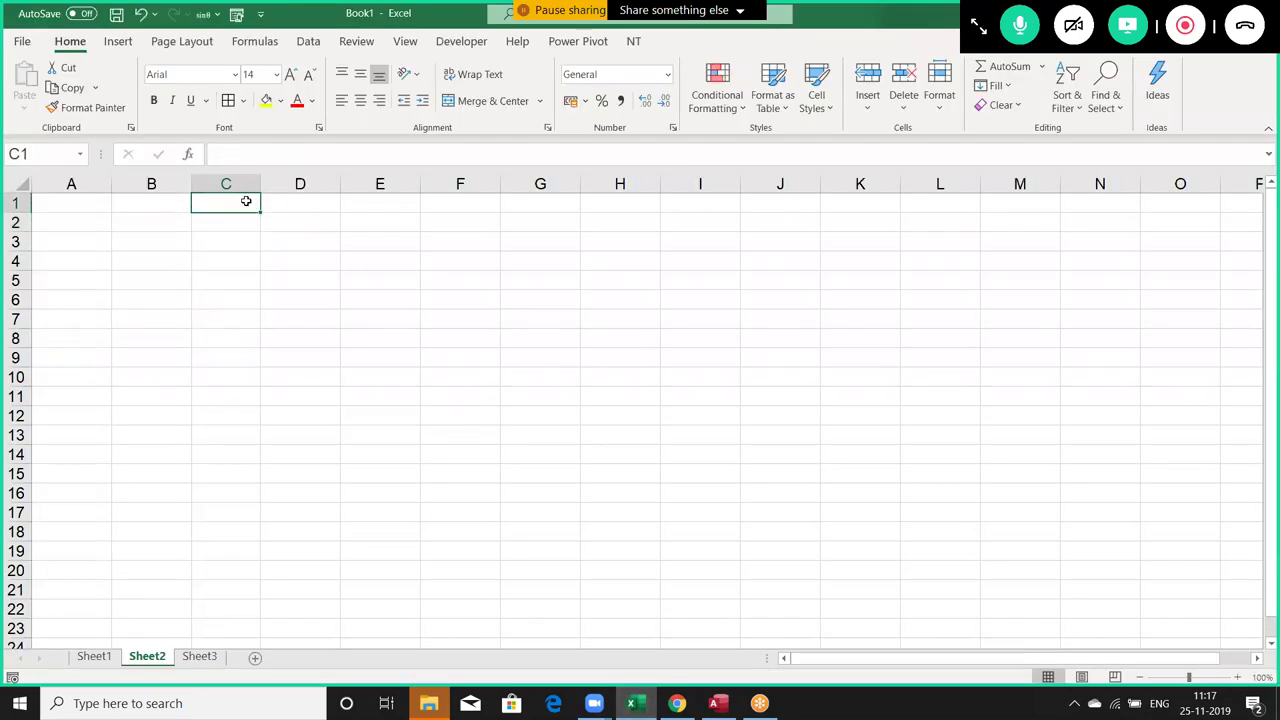
Browse the Formulas Math & Trig function list without inserting anything, then select A4.
click(256, 42)
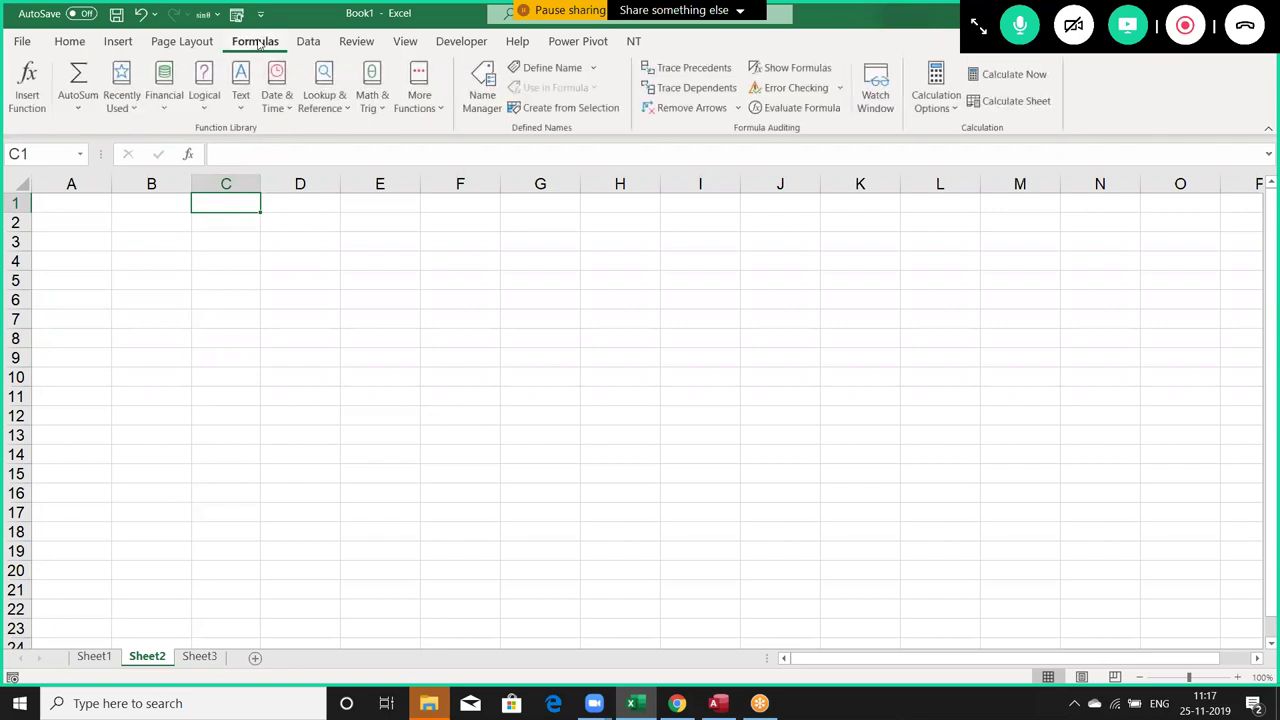
click(369, 108)
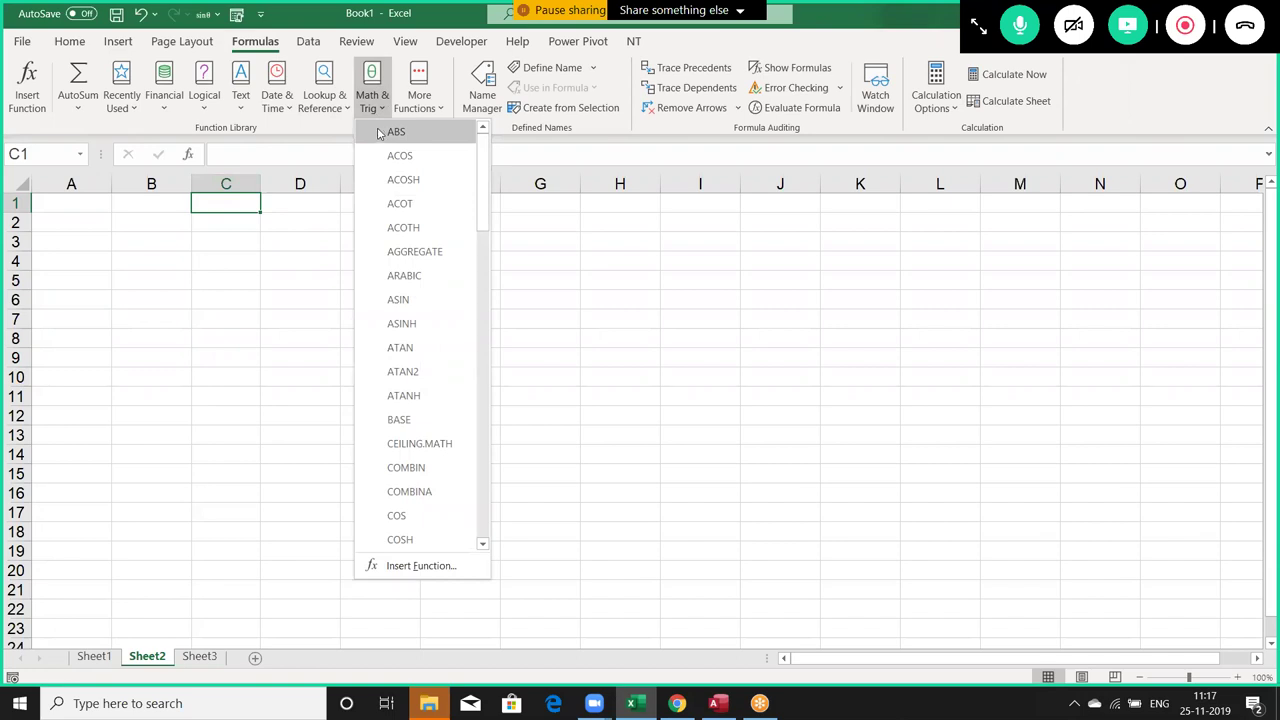
click(254, 235)
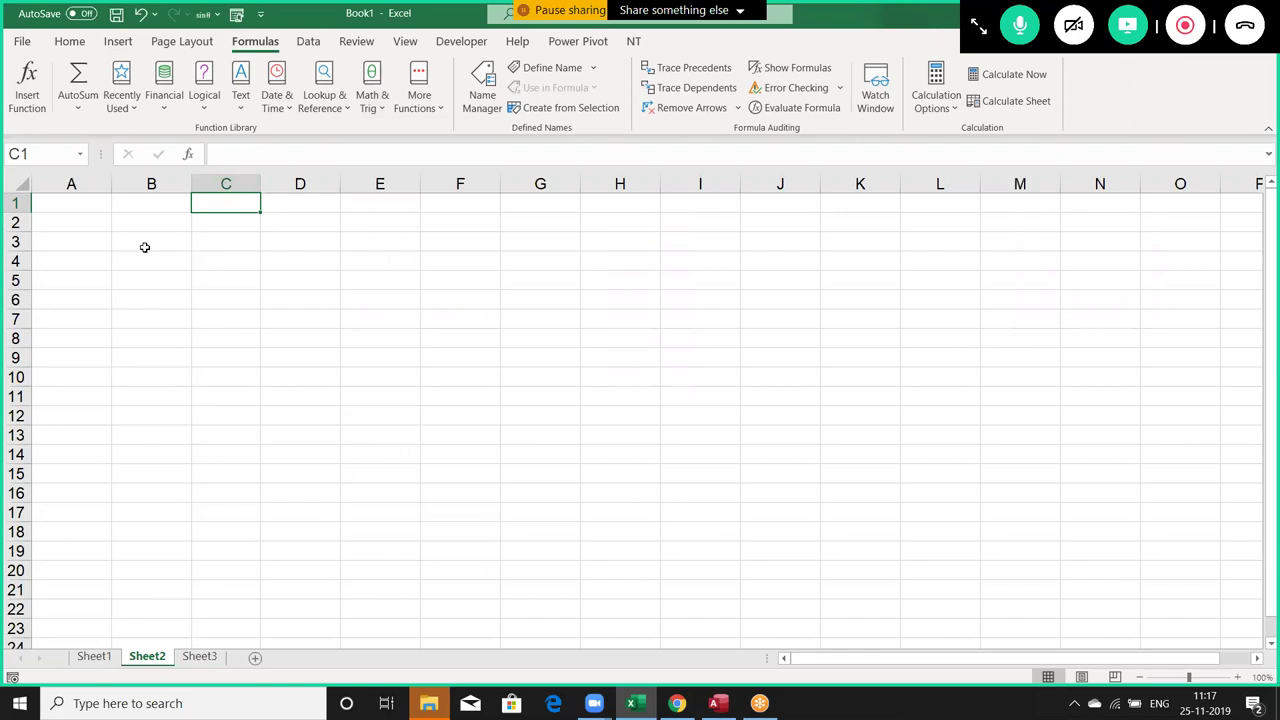
click(111, 258)
Test a negation formula =-A4 in B4 with -15 and then 15 in A4.
text(-15)
key(Return)
click(111, 258)
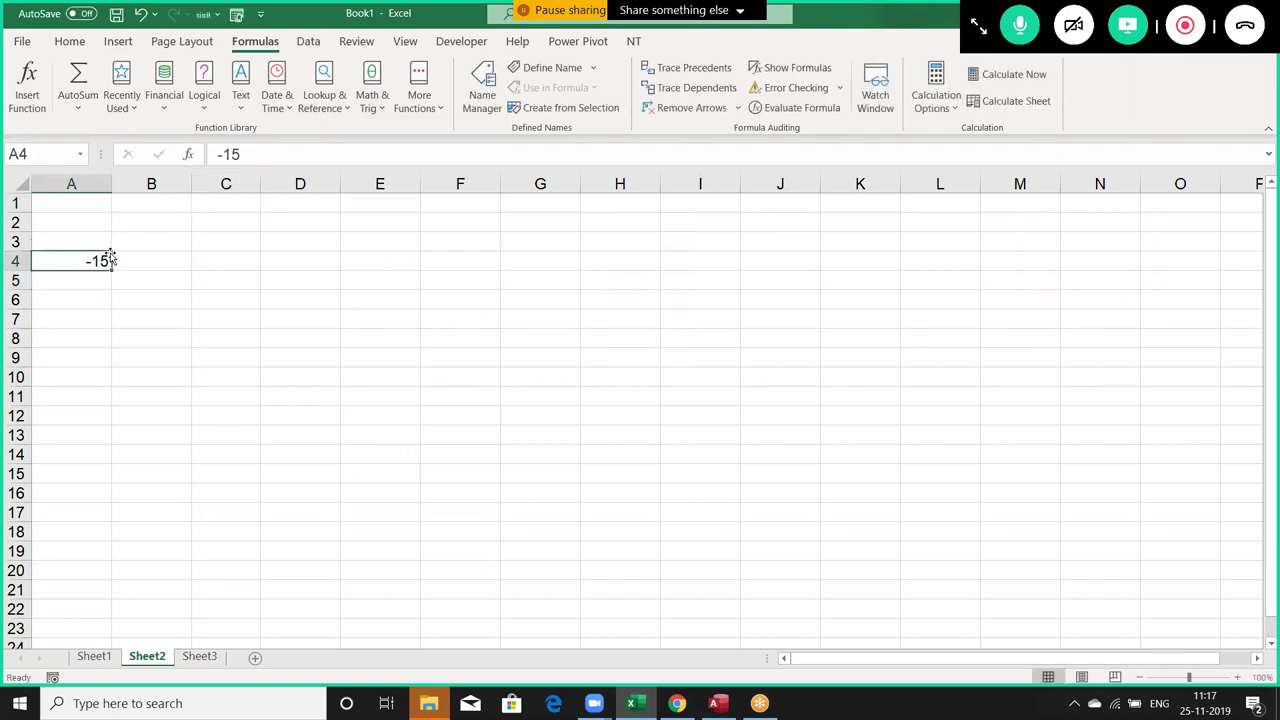
key(Right)
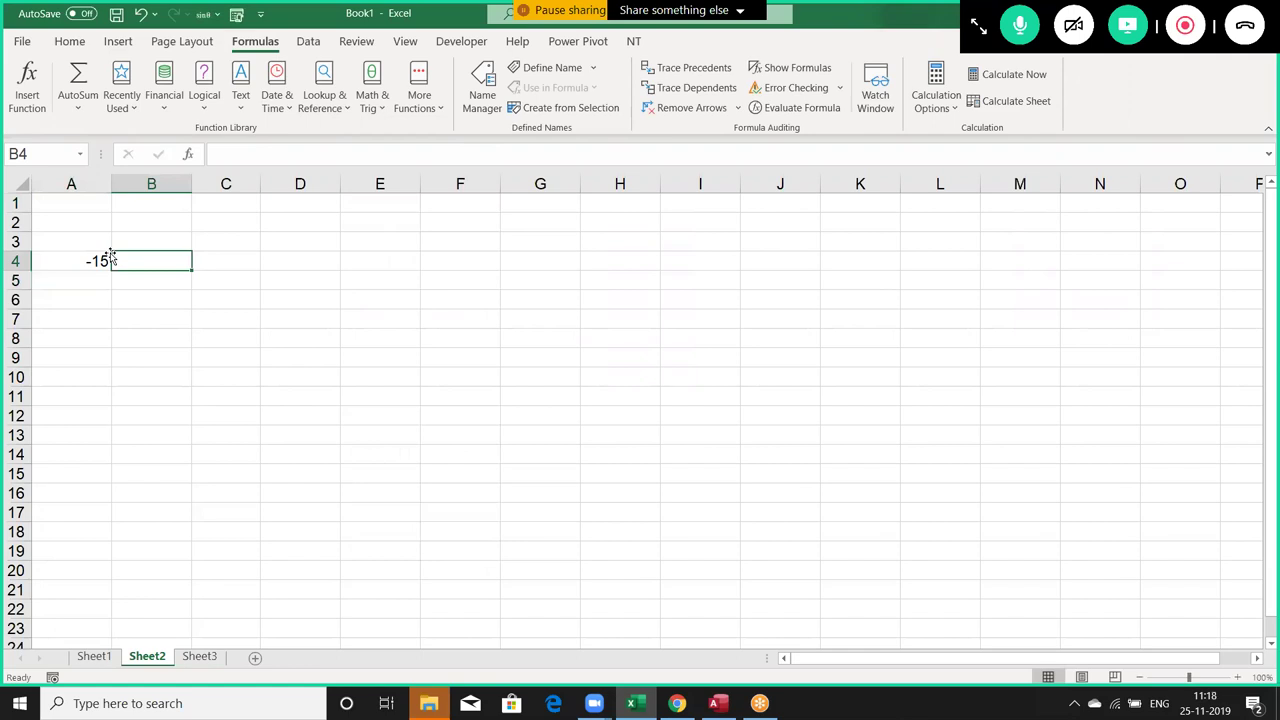
text(-)
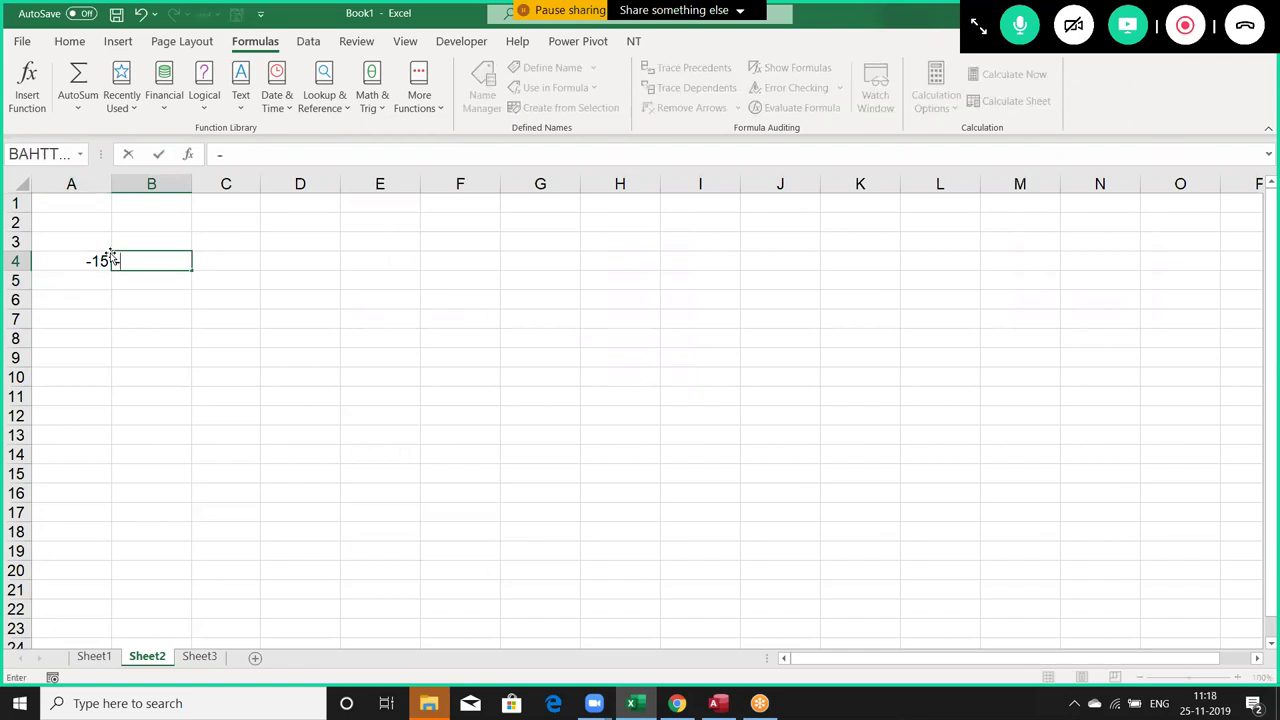
click(110, 258)
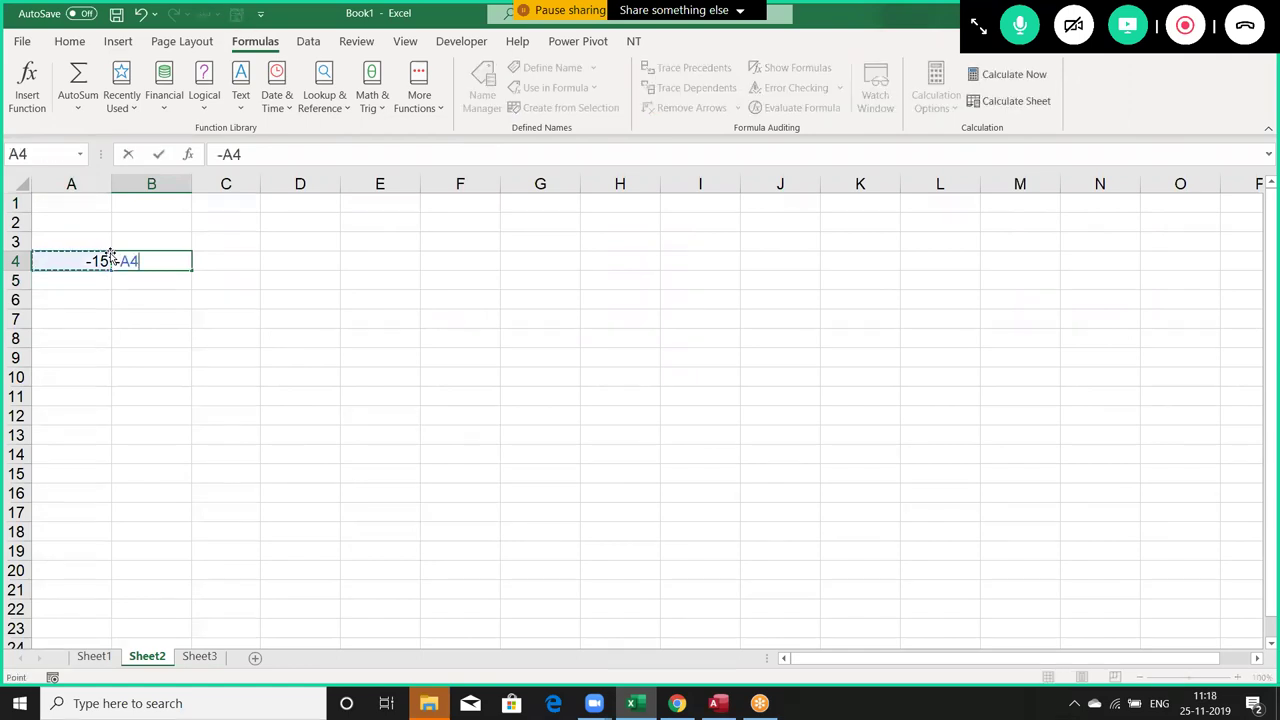
key(Return)
key(Up)
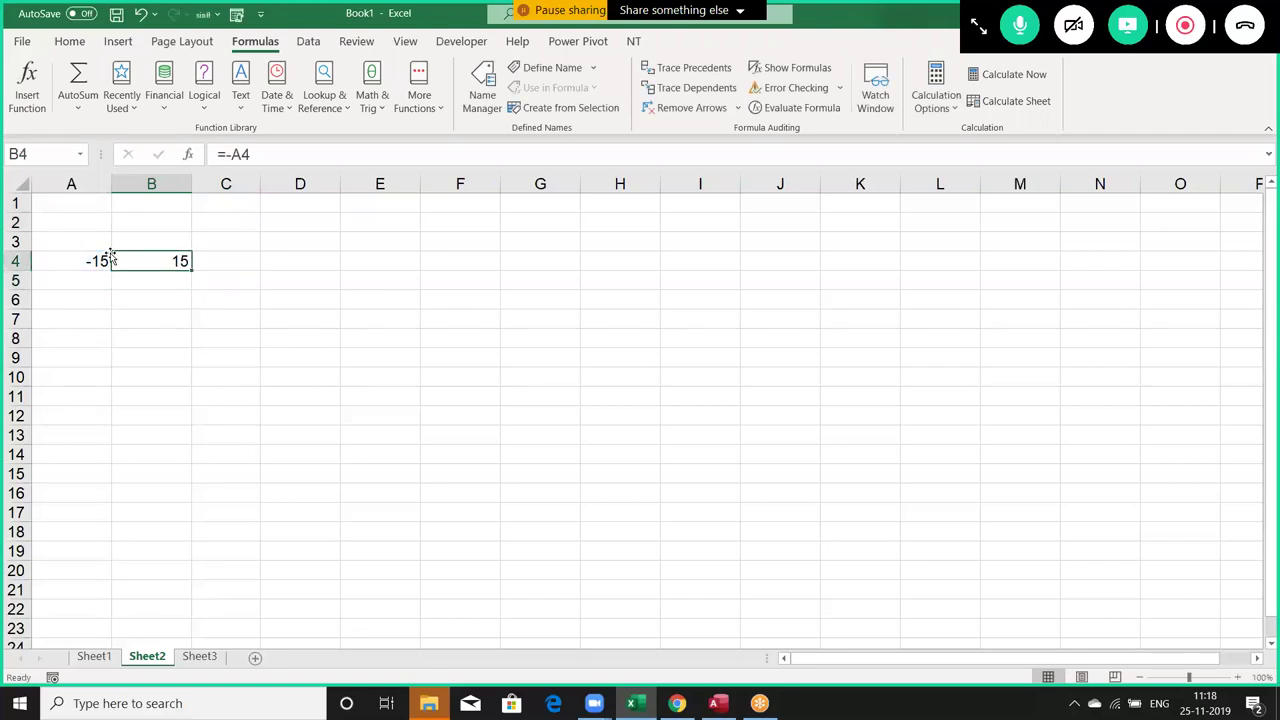
key(Left)
text(15)
key(Return)
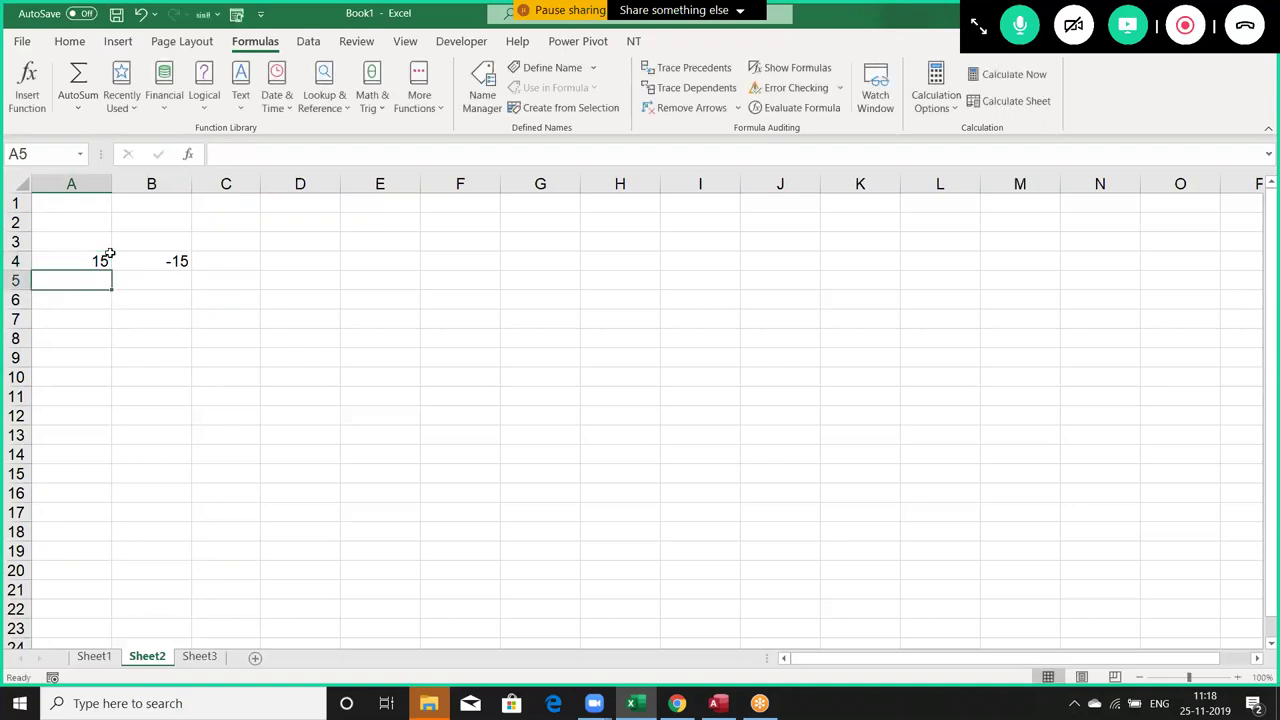
Clear the test values from A4 and B4.
key(Up)
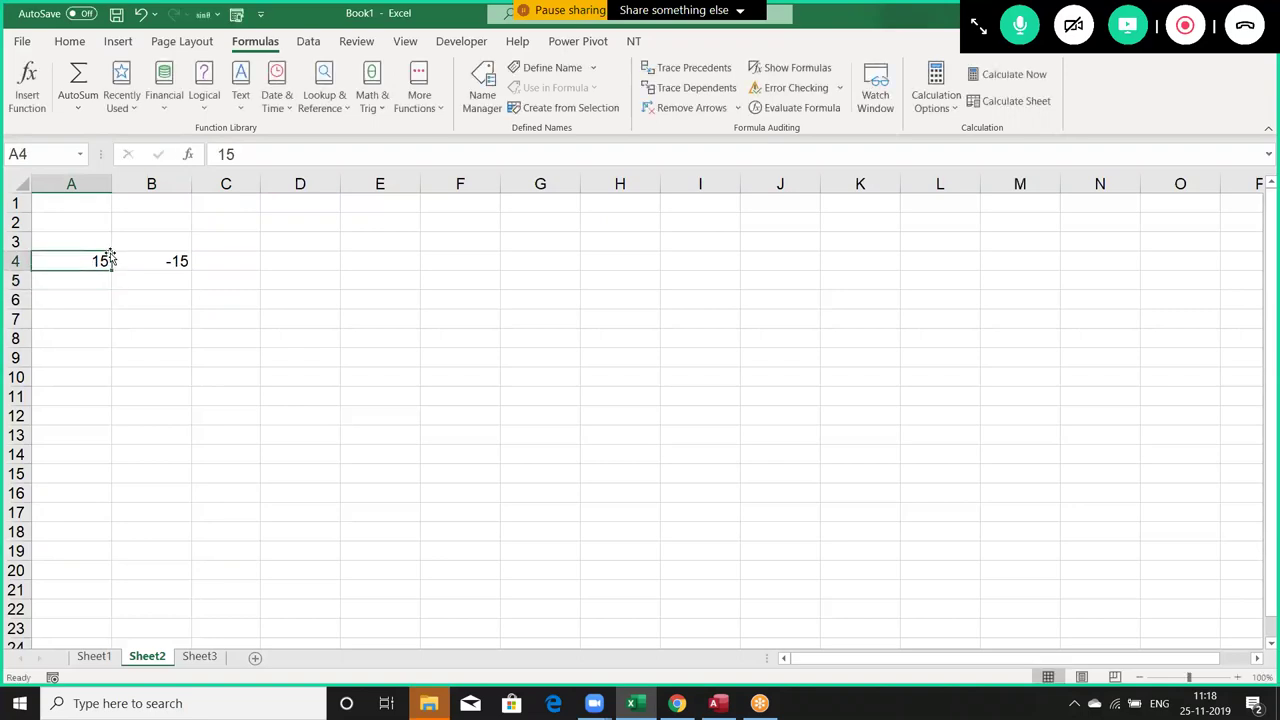
key(Right)
key(Delete)
key(Left)
key(Delete)
key(Up)
key(Up)
key(Up)
Enter 85, 36, 52, -54, 65, 25, -85, 36, 52 down A1:A9.
text(85)
key(Return)
text(36)
key(Return)
text(52)
key(Return)
text(-)
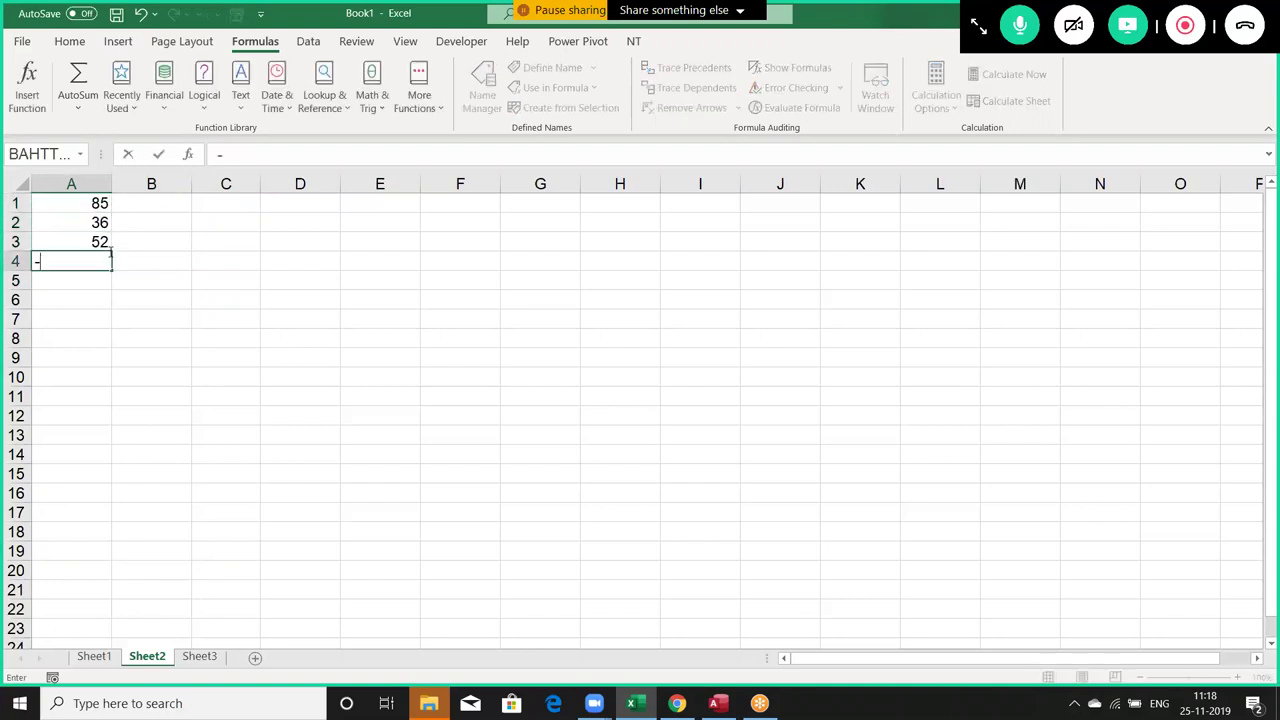
text(54)
key(Return)
text(65)
key(Return)
text(25)
key(Return)
text(-85)
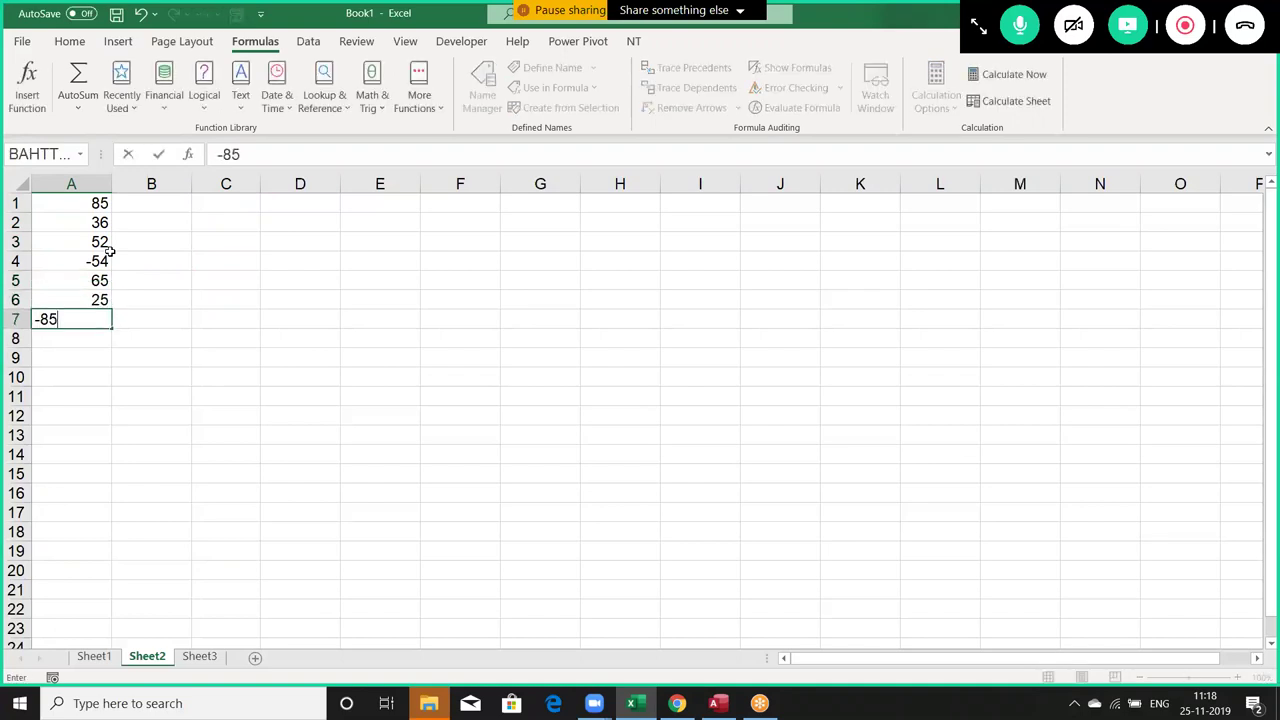
key(Return)
text(36)
key(Return)
text(52)
key(Return)
key(Up)
key(Up)
key(Up)
key(Up)
key(Up)
key(Up)
key(Up)
key(Down)
key(shift+Up)
key(shift+Up)
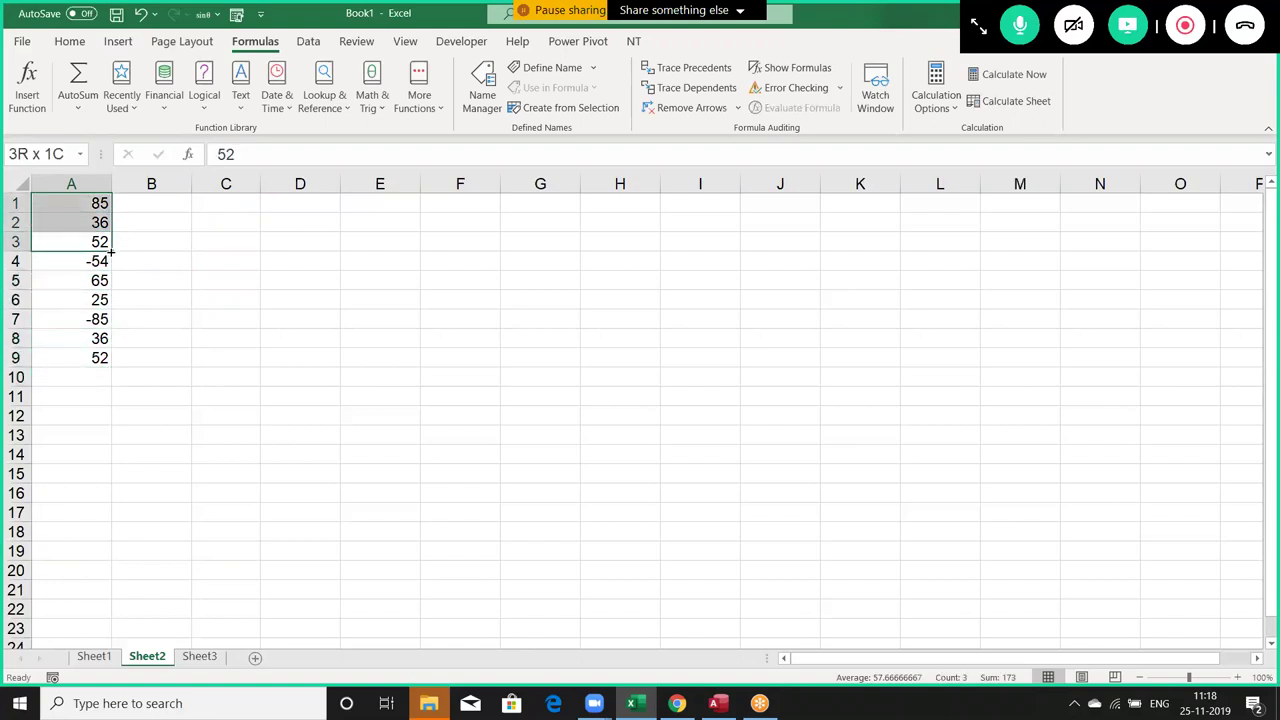
click(111, 258)
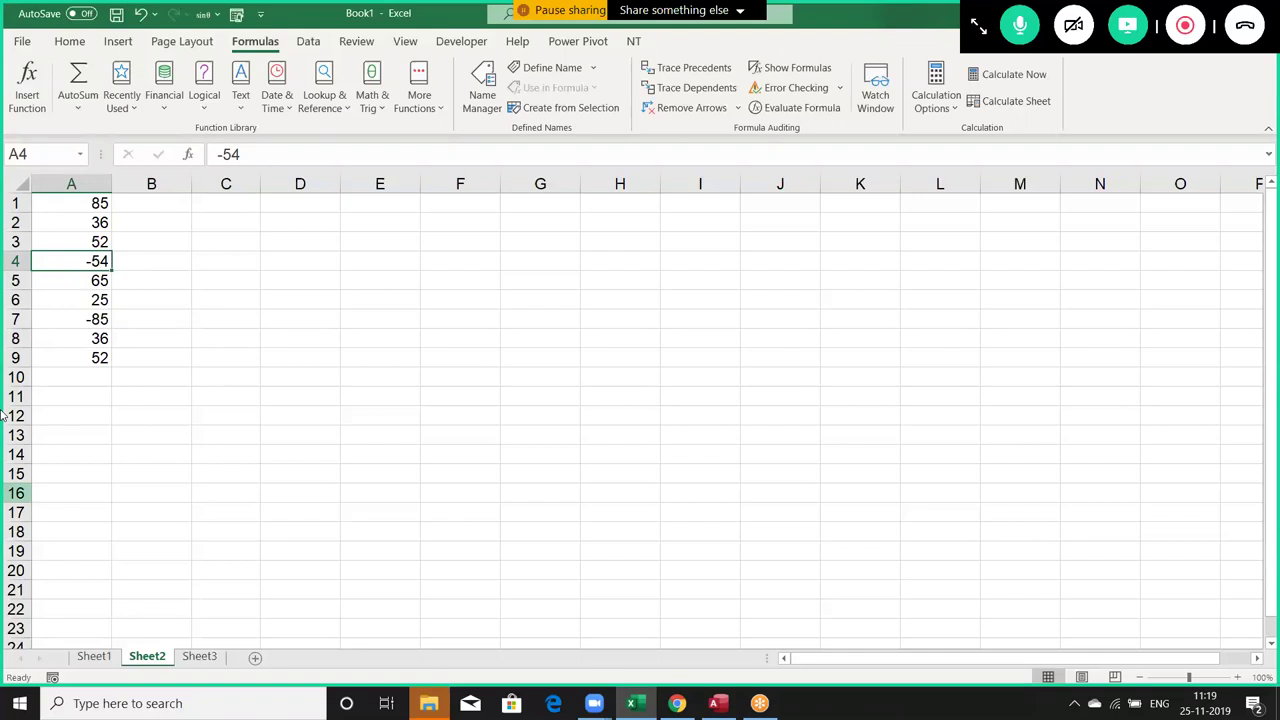
Enter =ABS(A1) in B1 and fill it down through B9.
click(128, 215)
text(=ABS()
key(Left)
key(Return)
key(Left)
key(Down)
key(Down)
key(Down)
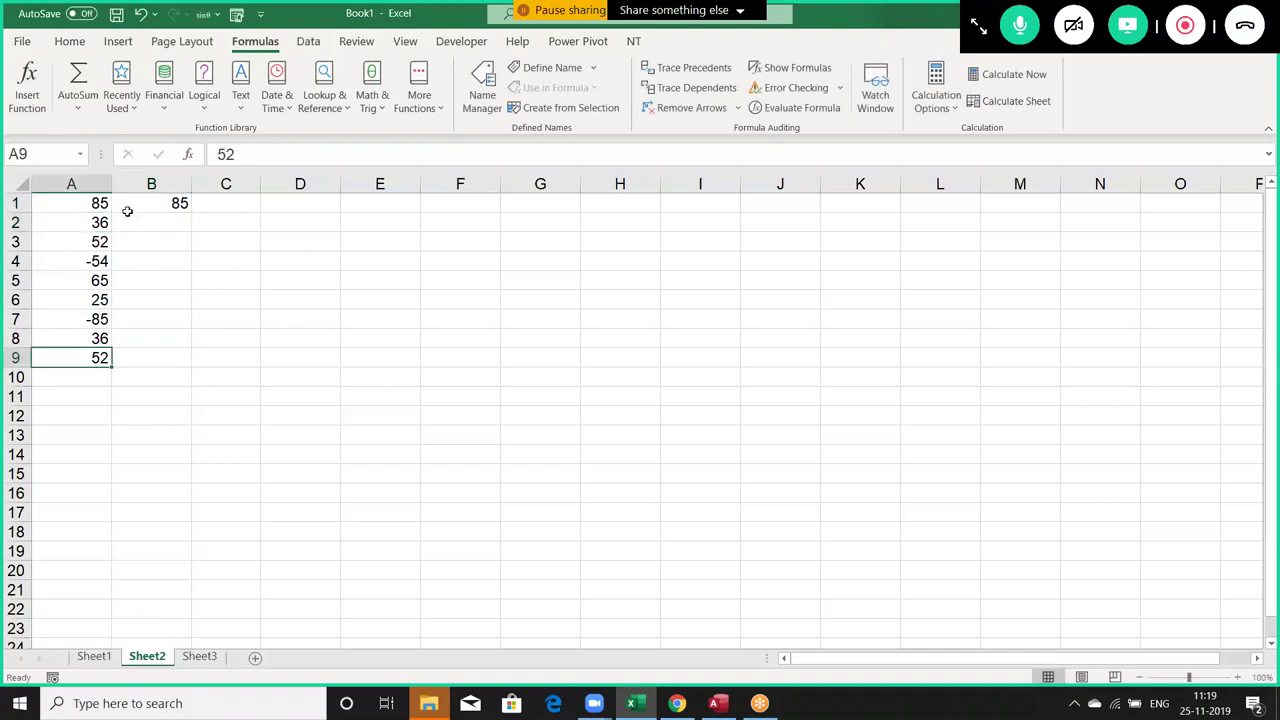
key(Right)
key(shift+Up)
key(shift+Up)
key(shift+Up)
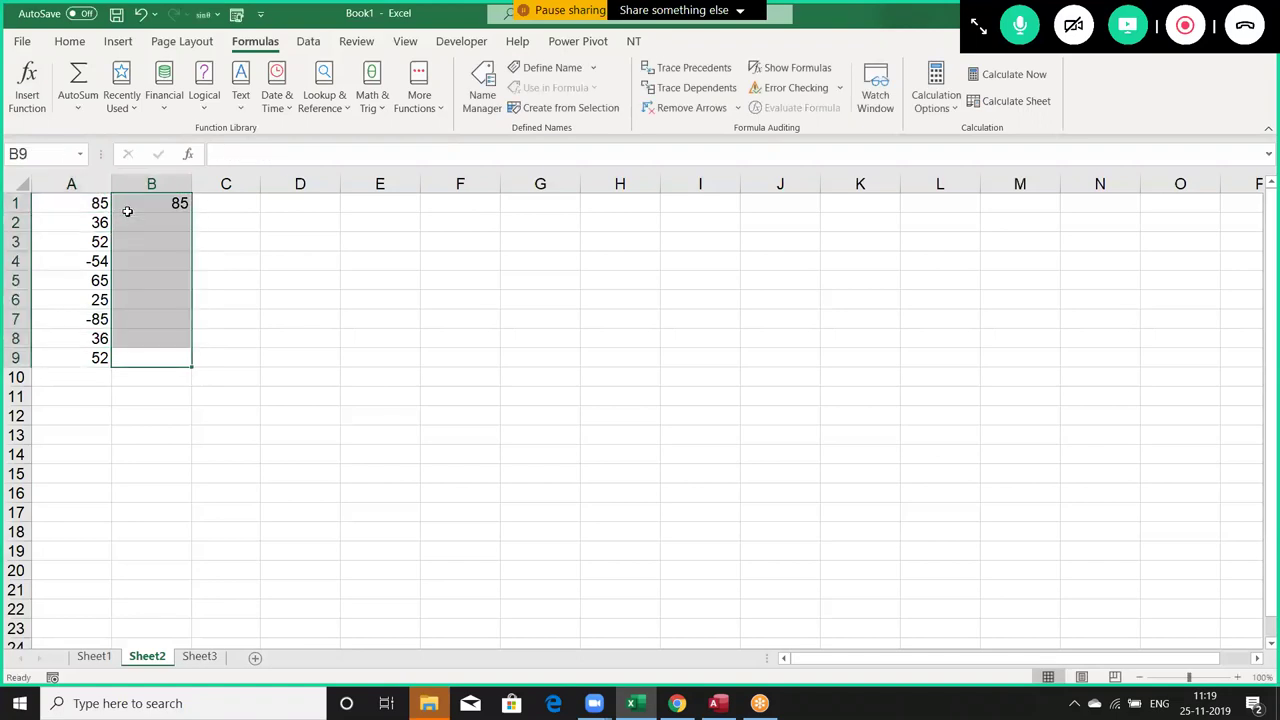
key(ctrl+d)
Check B3's formula and view the Math & Trig function list.
click(236, 250)
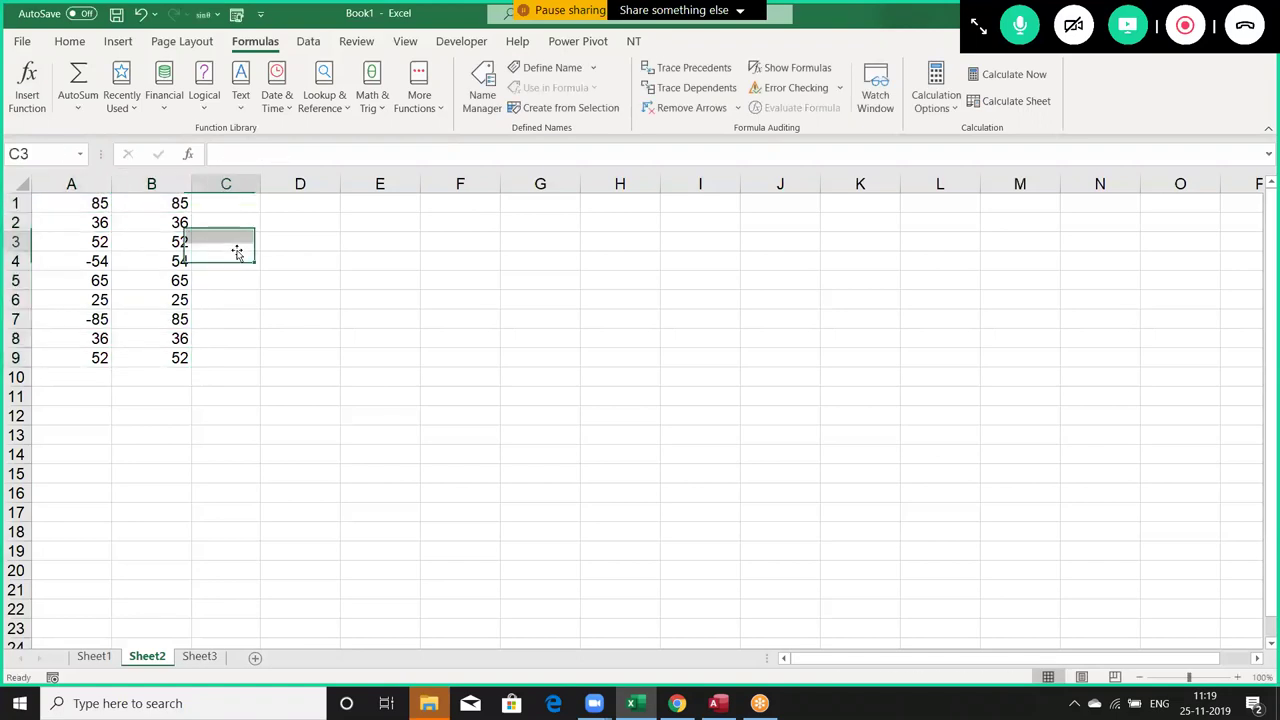
click(147, 237)
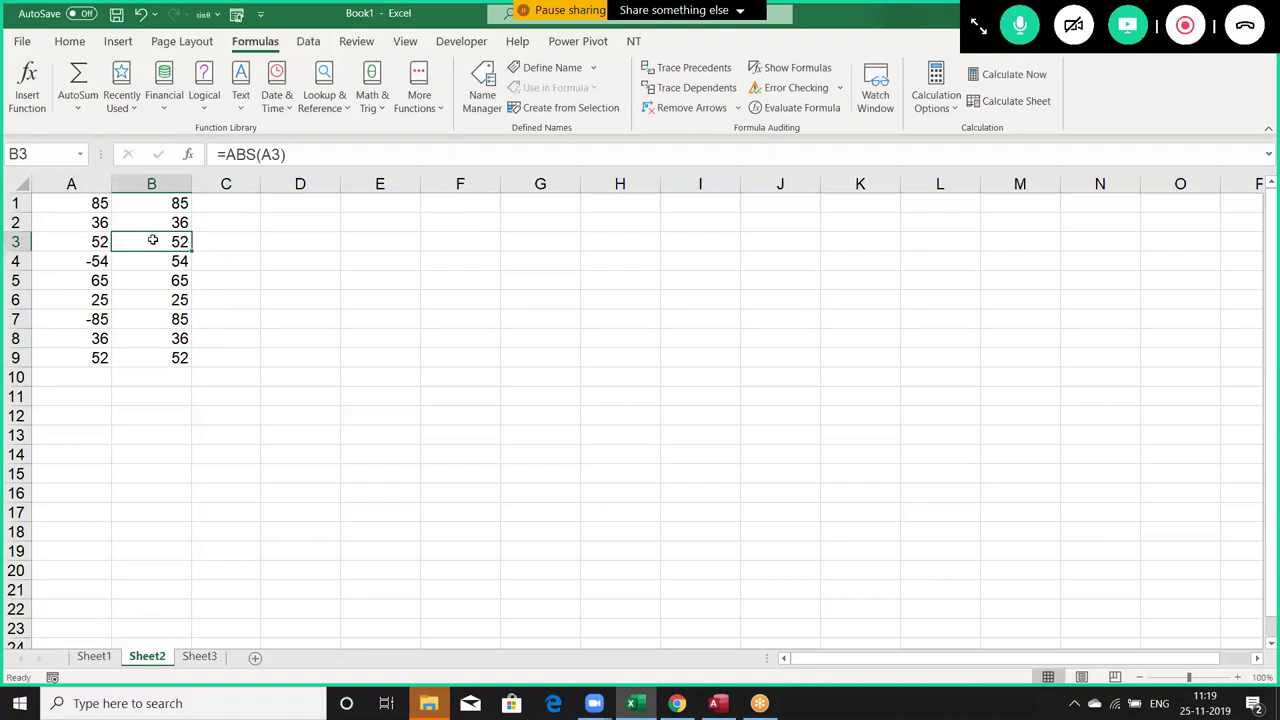
click(370, 105)
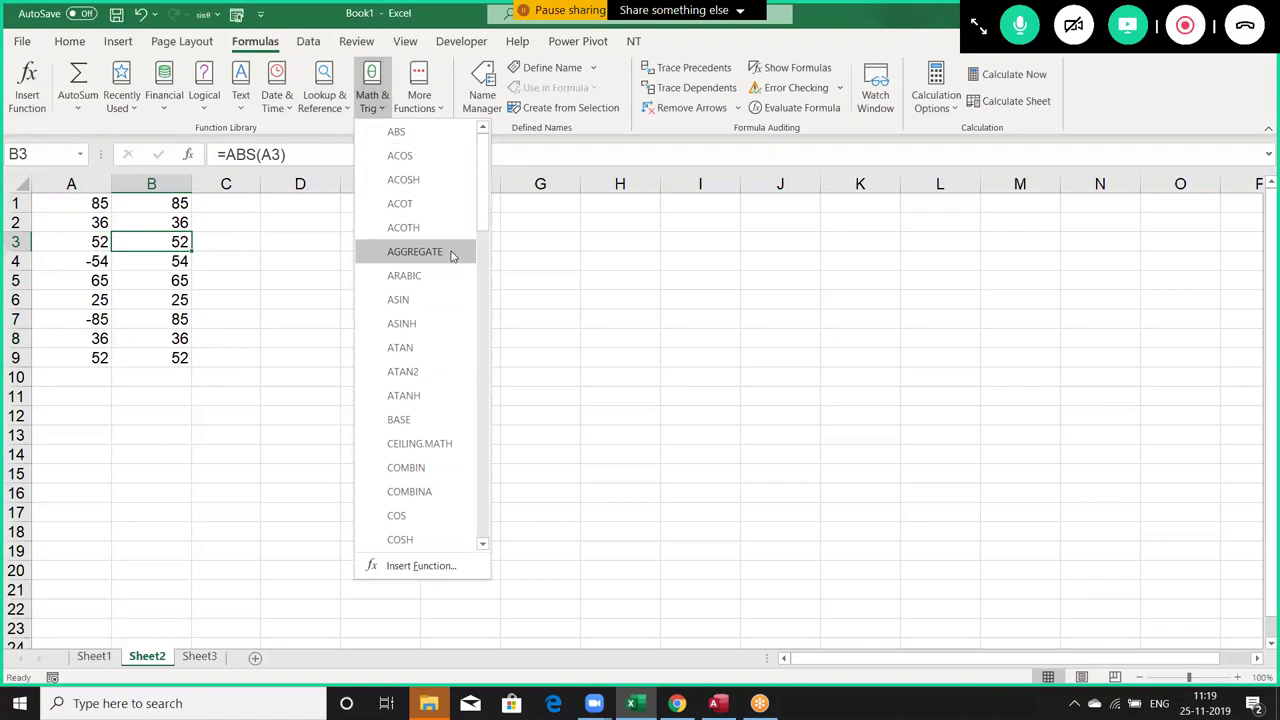
click(771, 322)
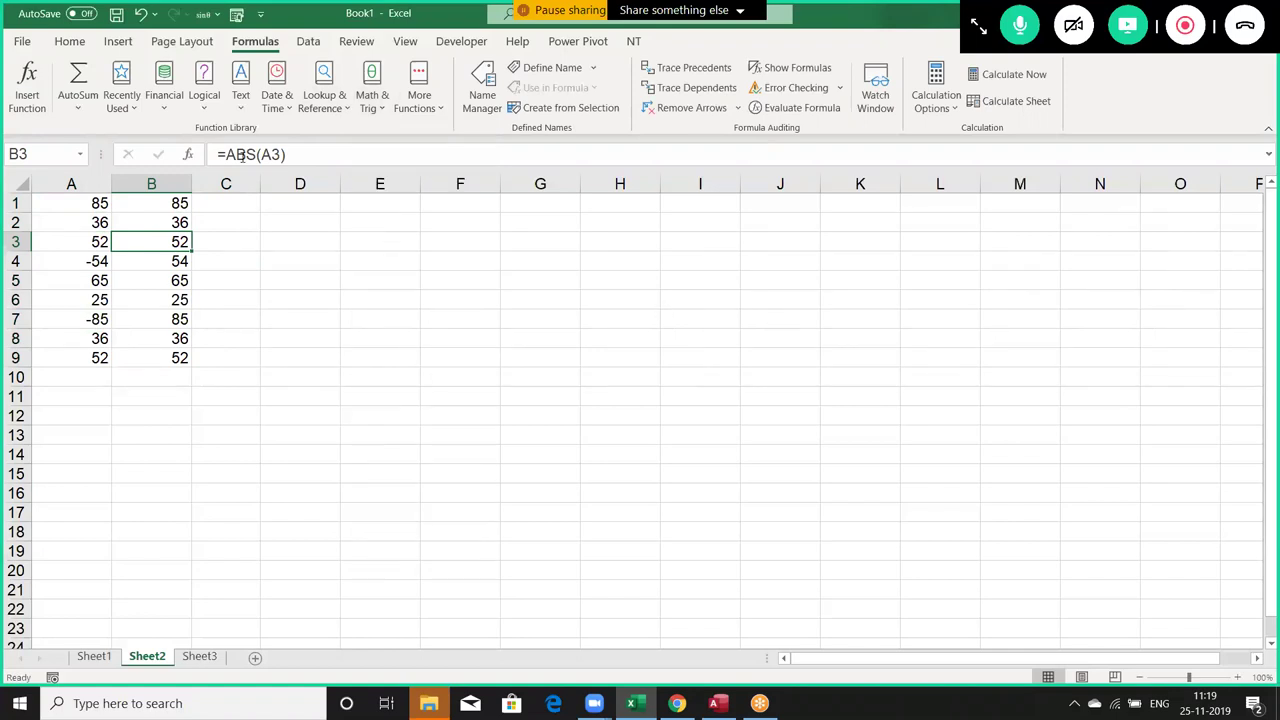
Try opening the recent DD workbook and cancel the File in Use warning.
click(70, 44)
click(24, 42)
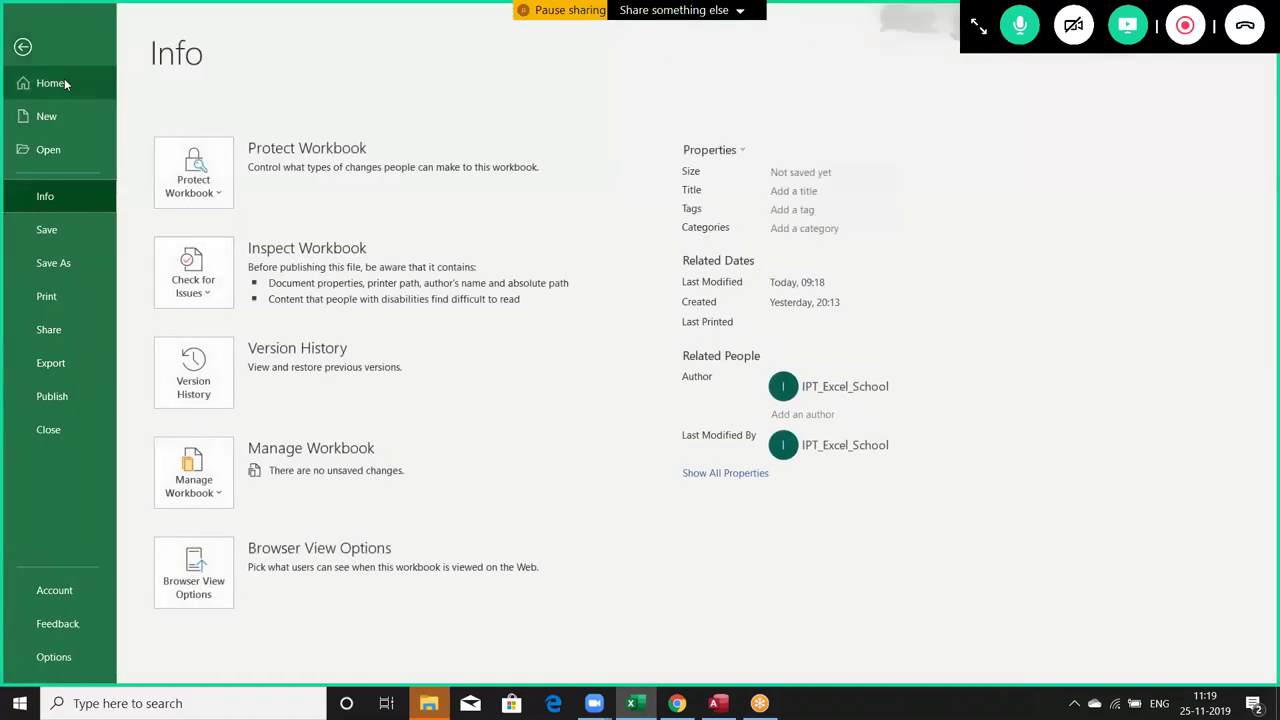
click(65, 159)
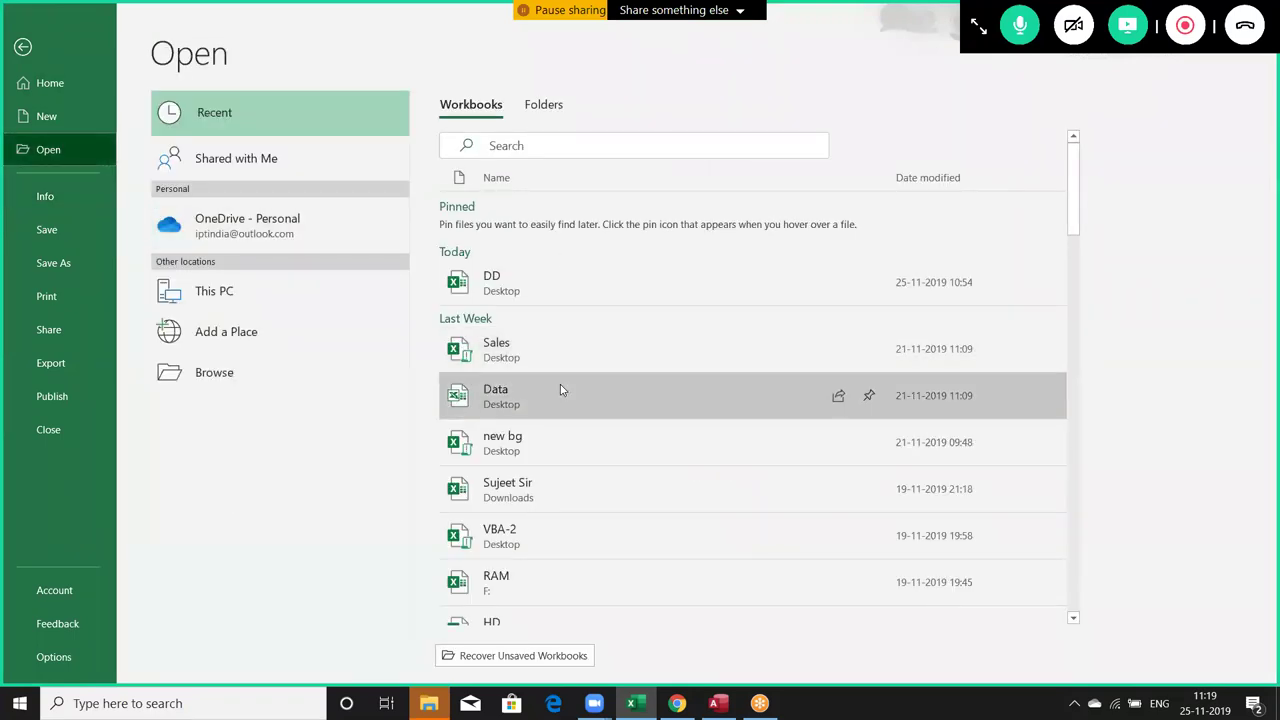
click(549, 300)
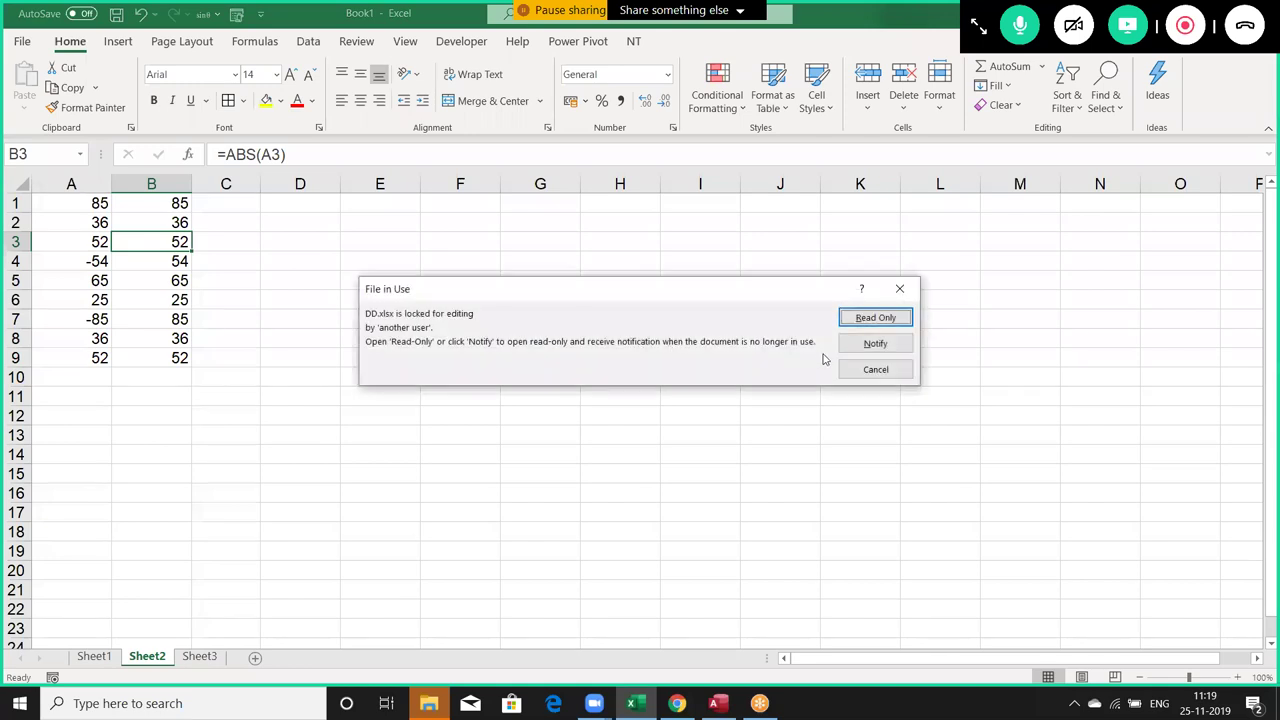
click(875, 369)
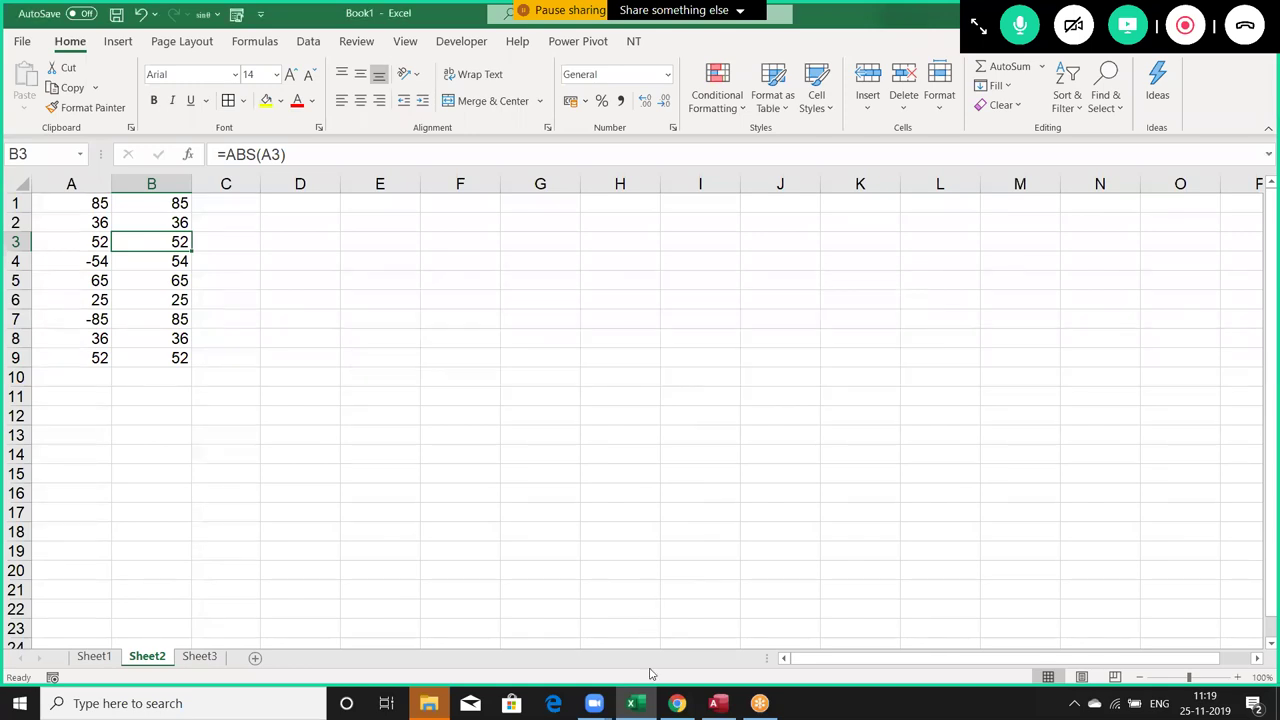
Open the recent Data workbook instead.
click(21, 40)
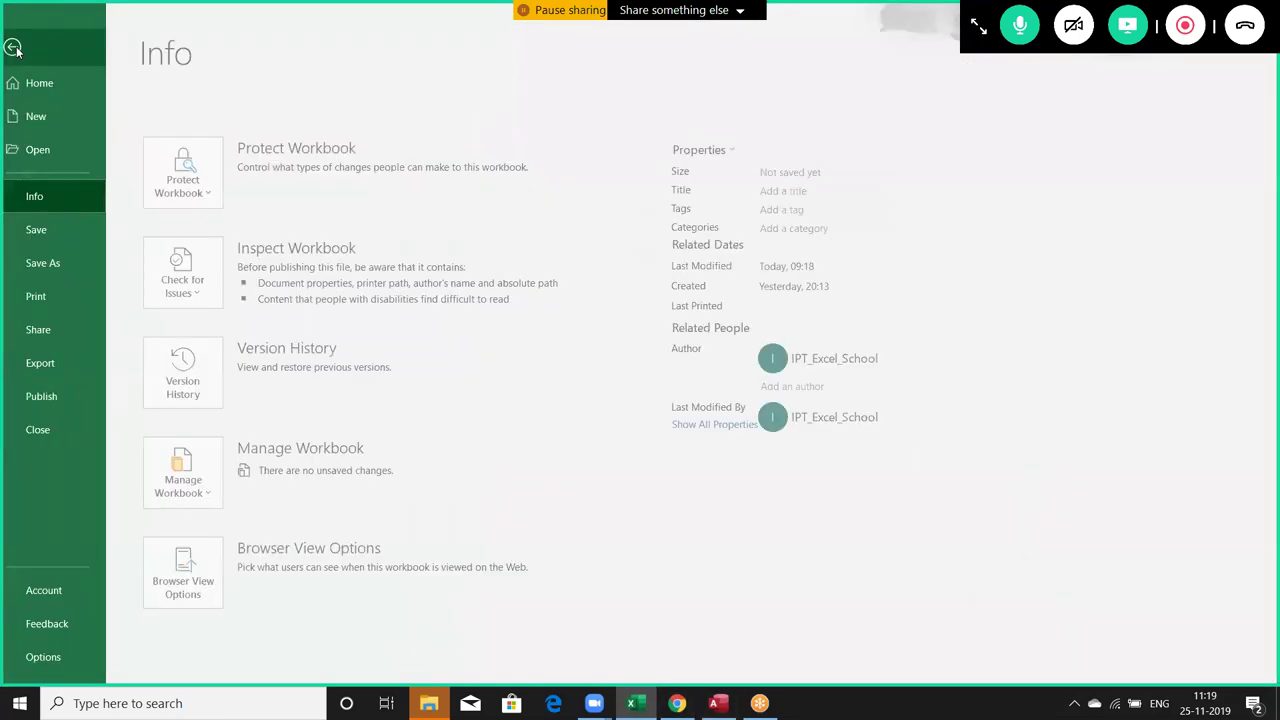
click(60, 153)
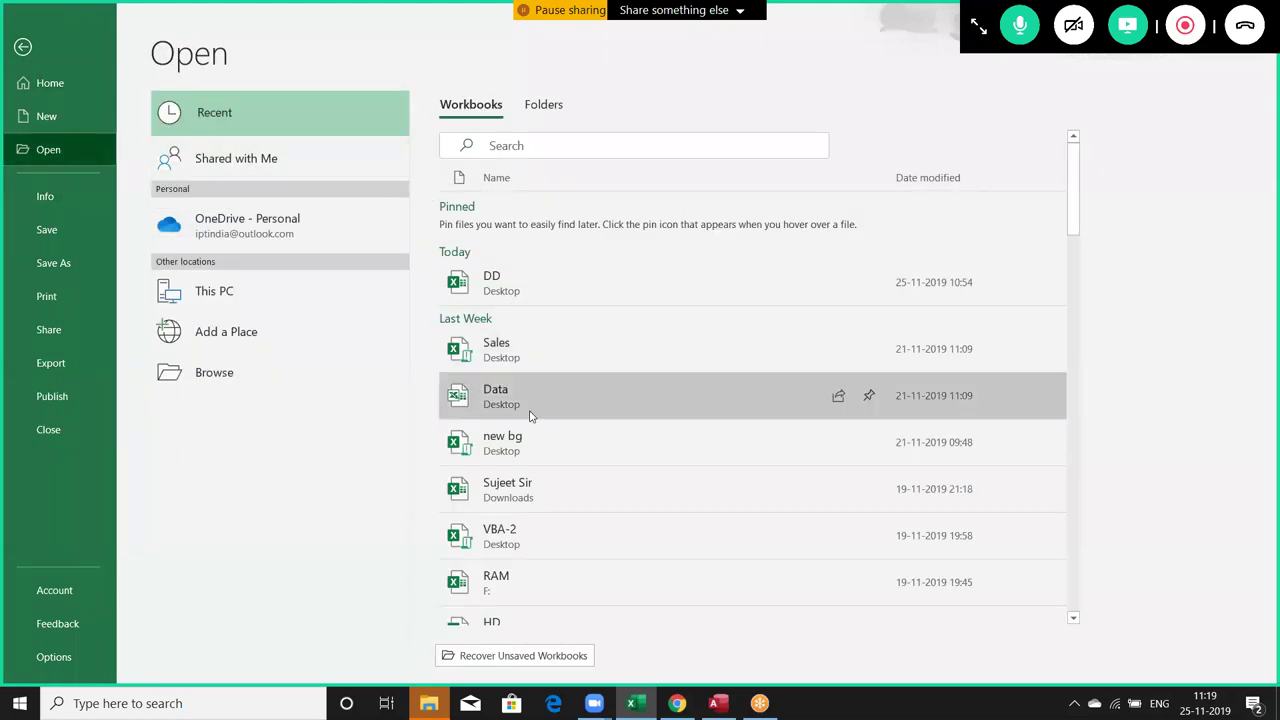
click(500, 399)
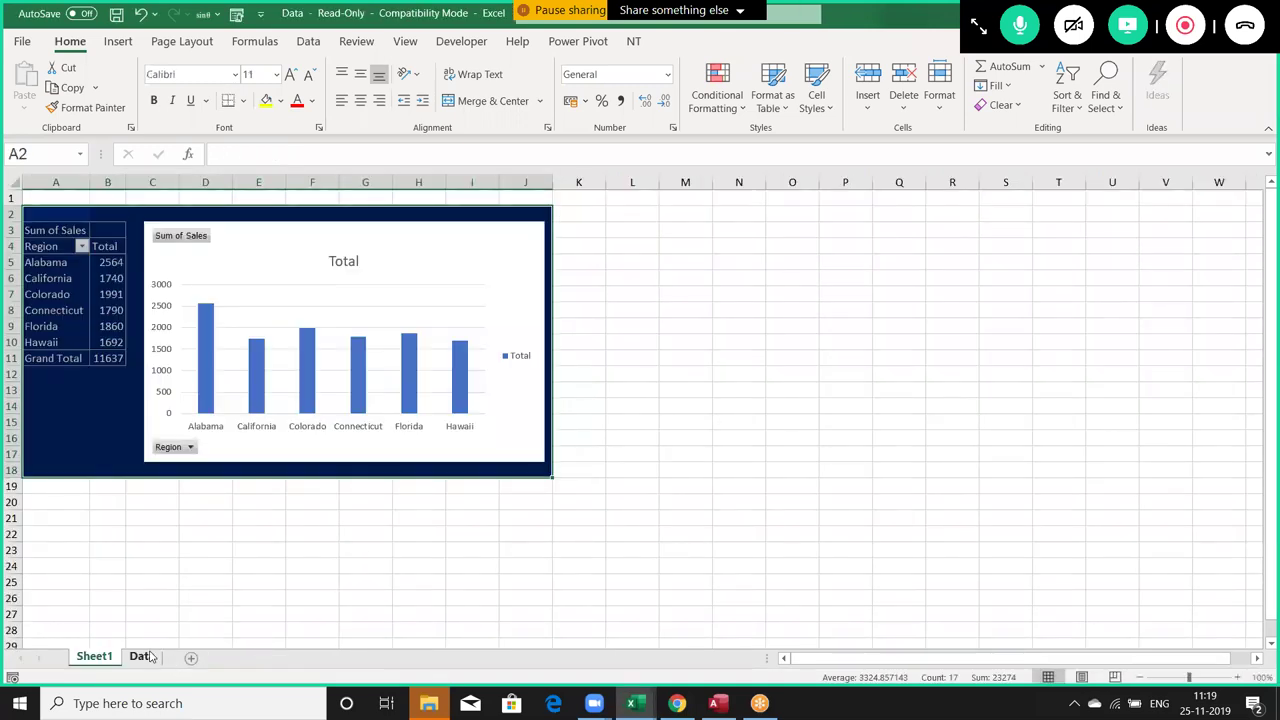
Go to the Data sheet and turn on header filters with Ctrl+Shift+L.
click(148, 656)
click(238, 310)
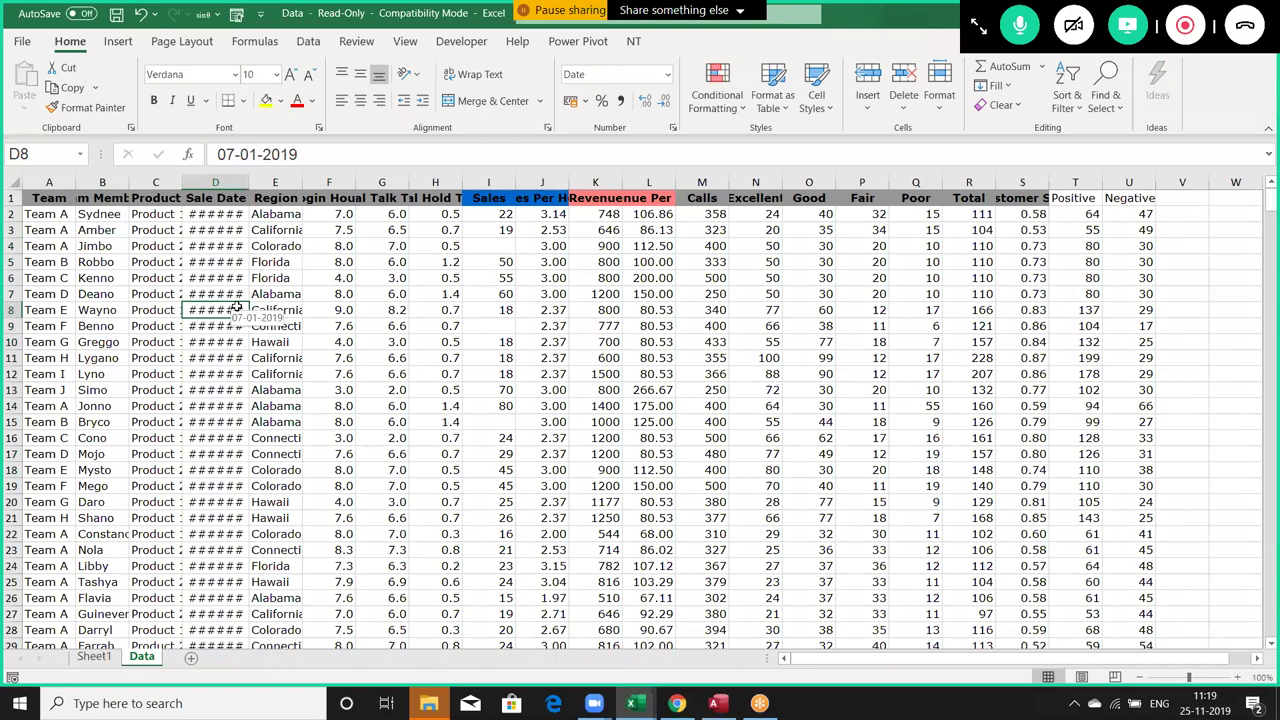
key(ctrl+Up)
key(ctrl+Left)
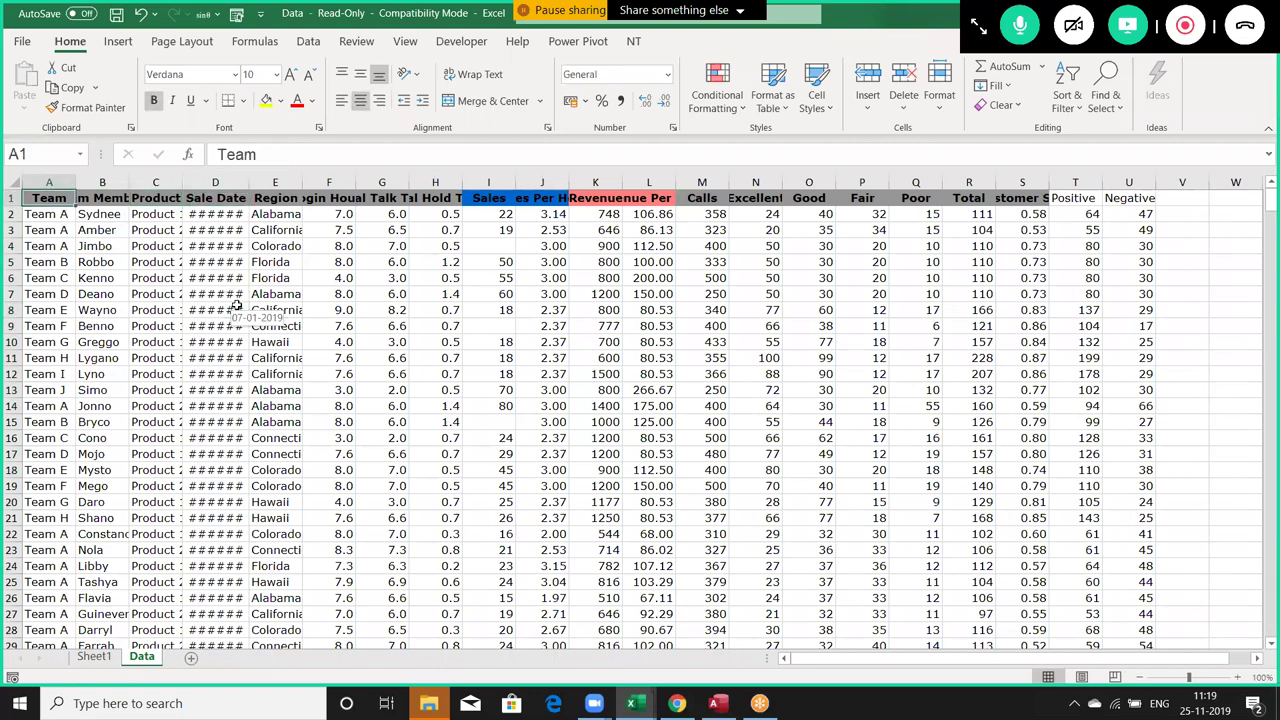
click(244, 293)
key(ctrl+shift+l)
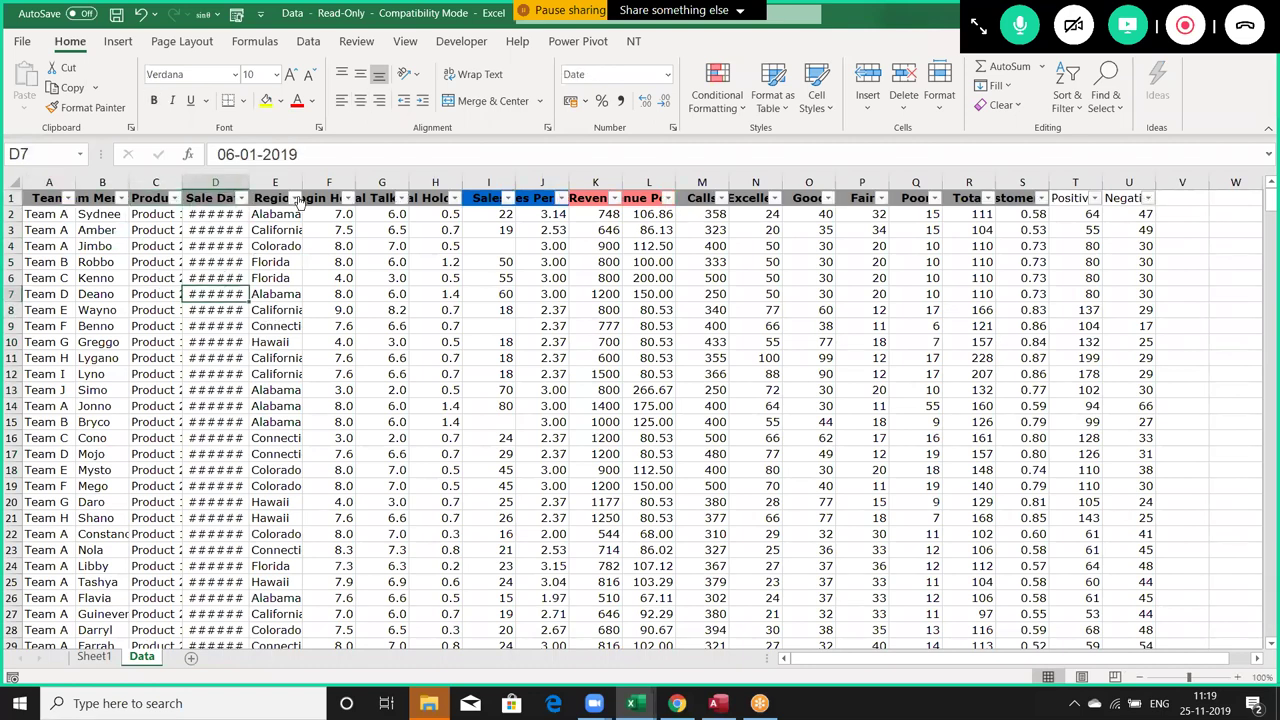
Filter Region to Florida only and scroll through the filtered rows.
click(296, 198)
click(145, 375)
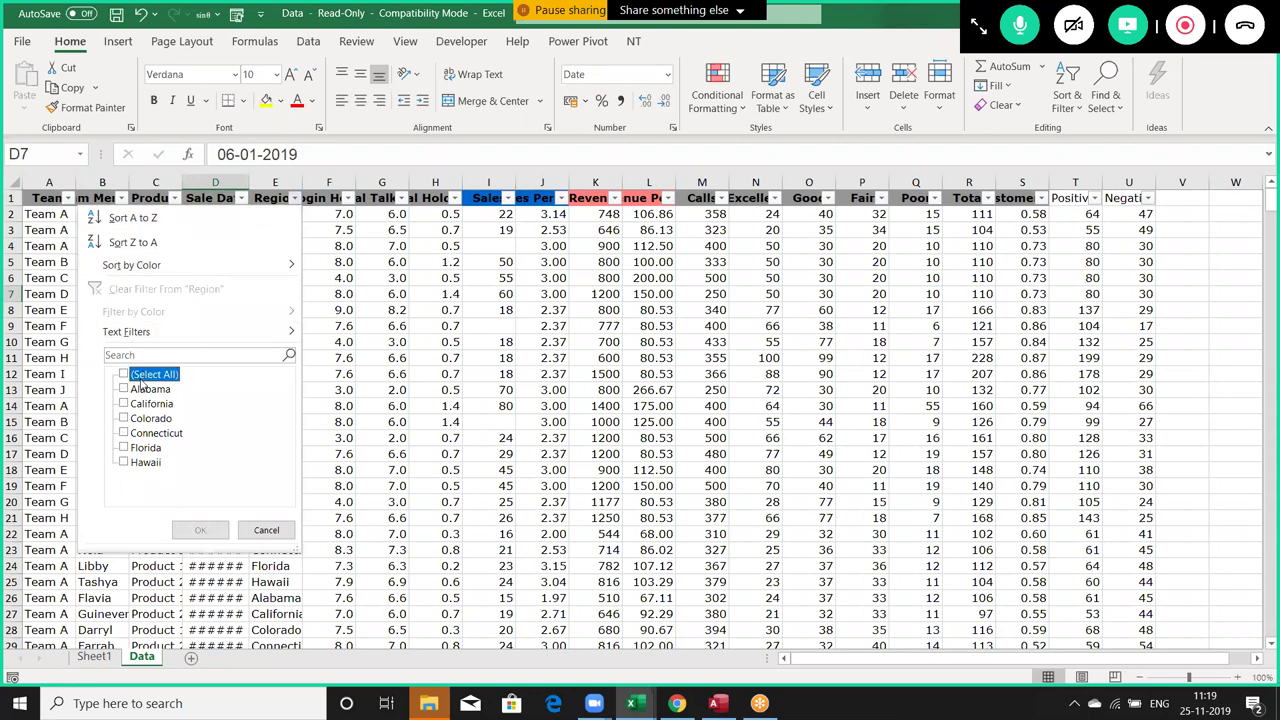
click(148, 448)
click(200, 530)
scroll(197, 473, down, 3)
scroll(197, 473, down, 4)
scroll(197, 473, down, 3)
scroll(197, 473, down, 3)
scroll(197, 473, up, 6)
scroll(197, 460, up, 3)
scroll(196, 450, up, 3)
scroll(196, 450, up, 1)
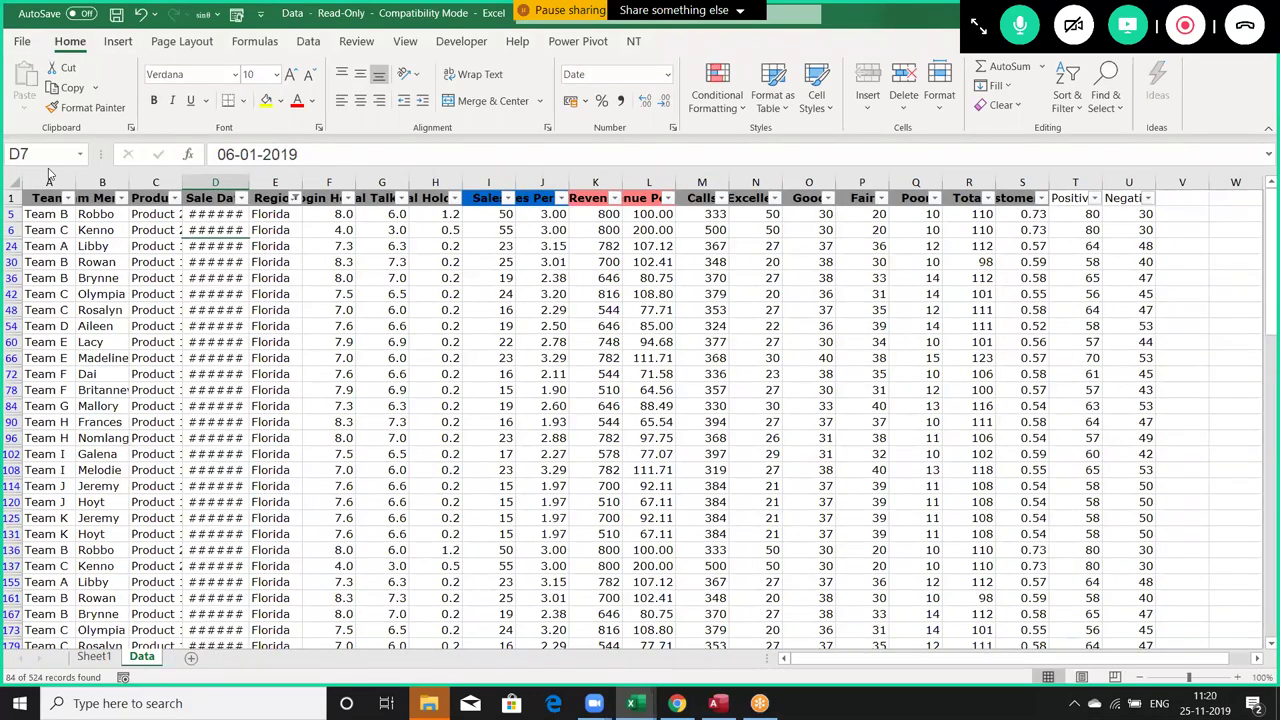
Remove the filter and delete rows 140 through 525.
key(ctrl+shift+l)
key(Left)
key(Left)
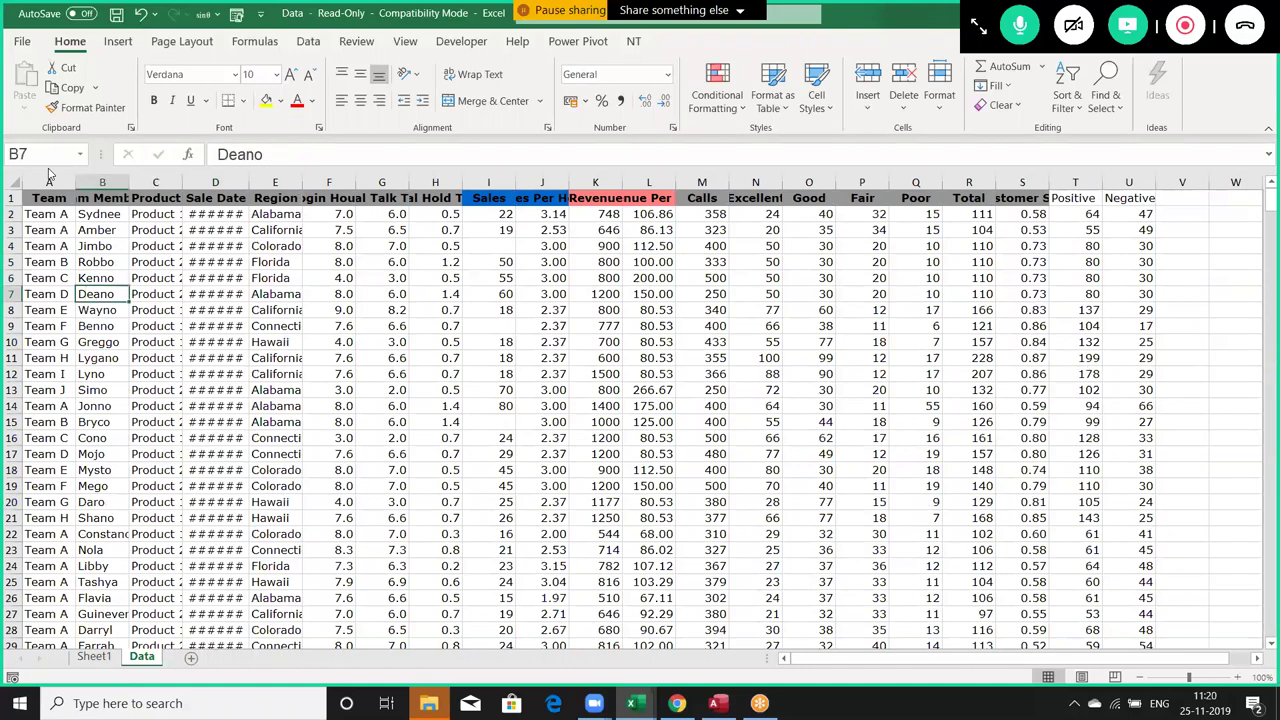
key(Left)
key(ctrl+Down)
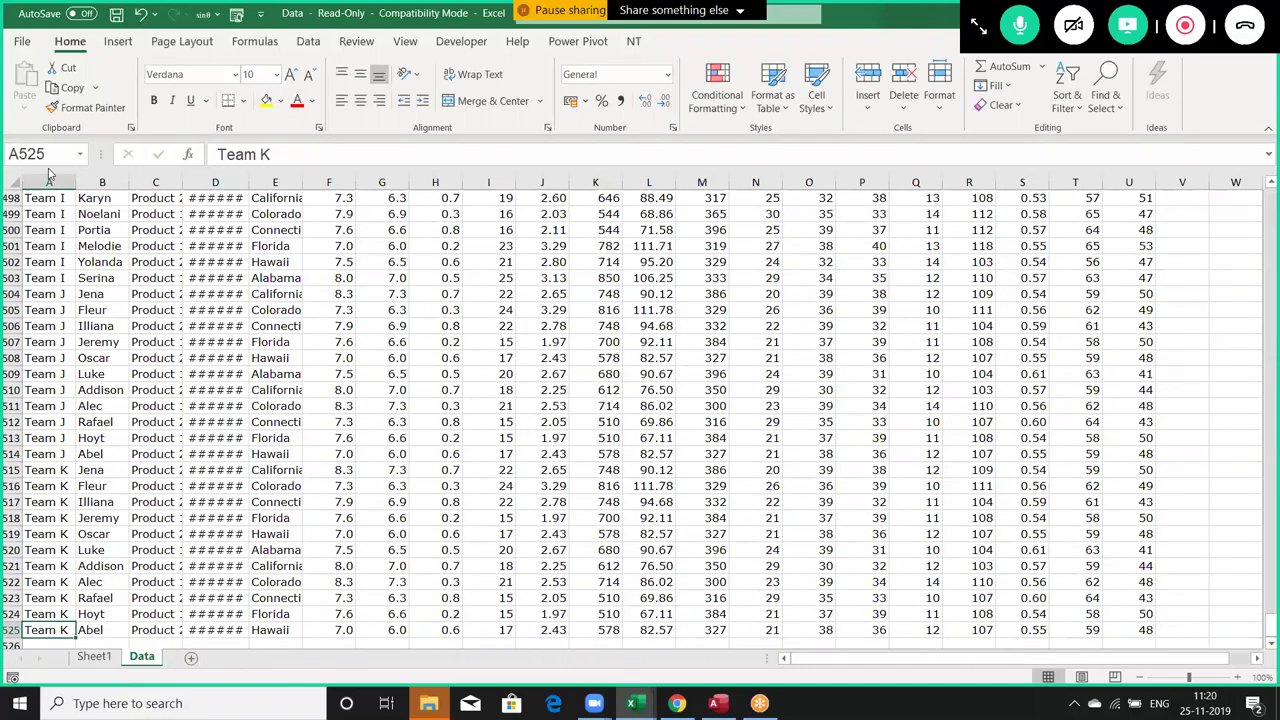
key(shift+Page_Up)
key(shift+Page_Up)
key(shift+Page_Up)
key(shift+Page_Up)
key(shift+Page_Up)
key(shift+Page_Up)
key(shift+Page_Up)
key(shift+Page_Up)
key(shift+Page_Up)
key(shift+Page_Up)
key(shift+Page_Up)
key(shift+Page_Up)
key(shift+Page_Up)
key(shift+Page_Up)
key(shift+Page_Up)
key(shift+Page_Up)
key(shift+Page_Up)
key(shift+Page_Up)
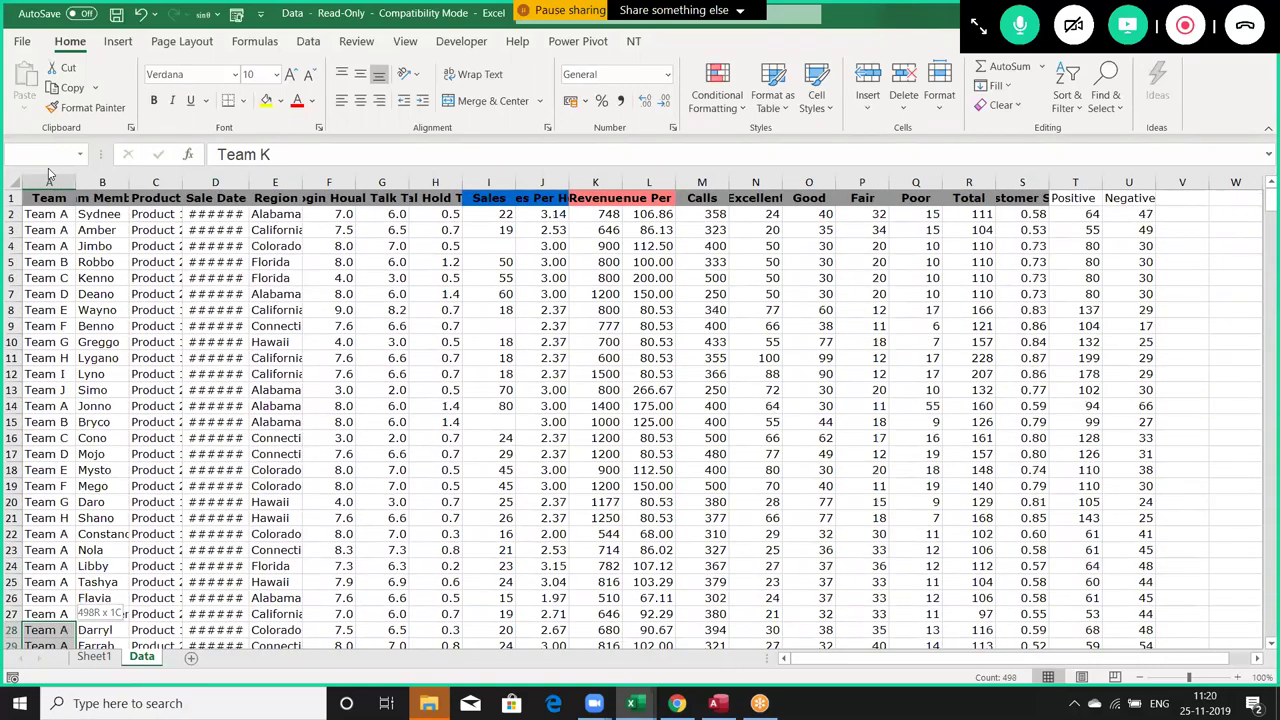
key(shift+Page_Down)
key(shift+Page_Down)
key(shift+Page_Down)
key(shift+Page_Down)
key(shift+space)
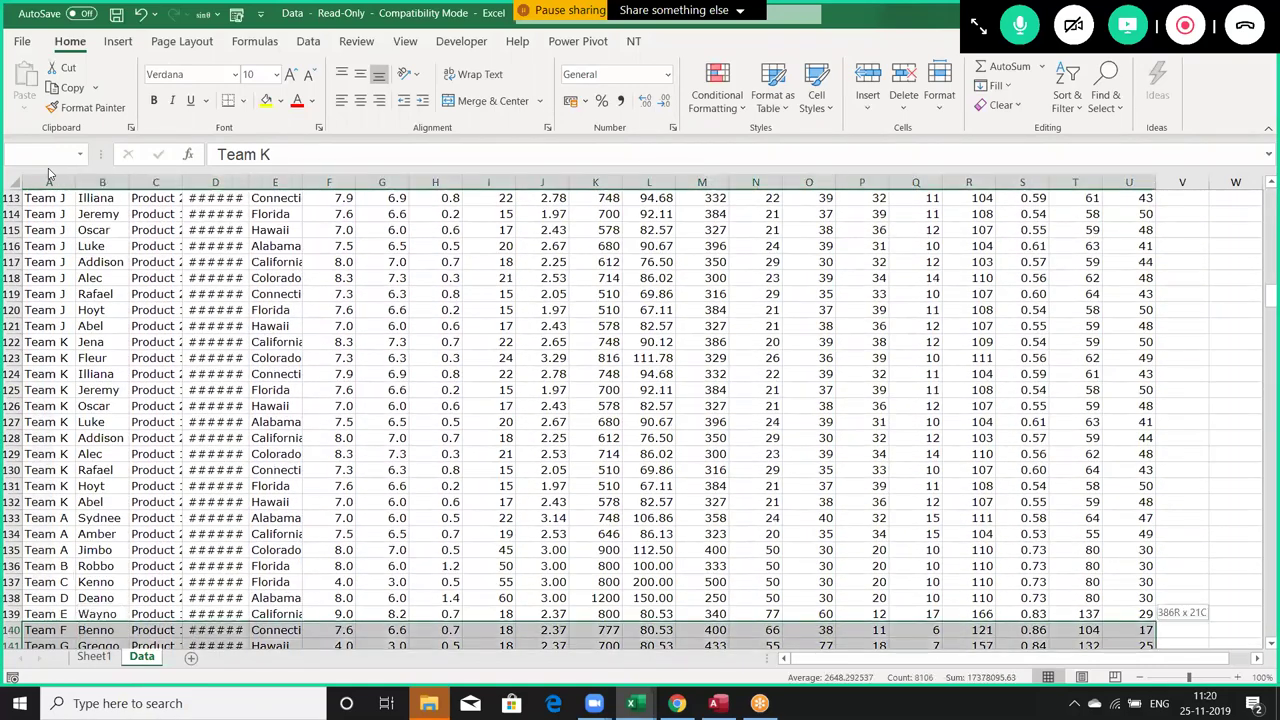
key(ctrl+minus)
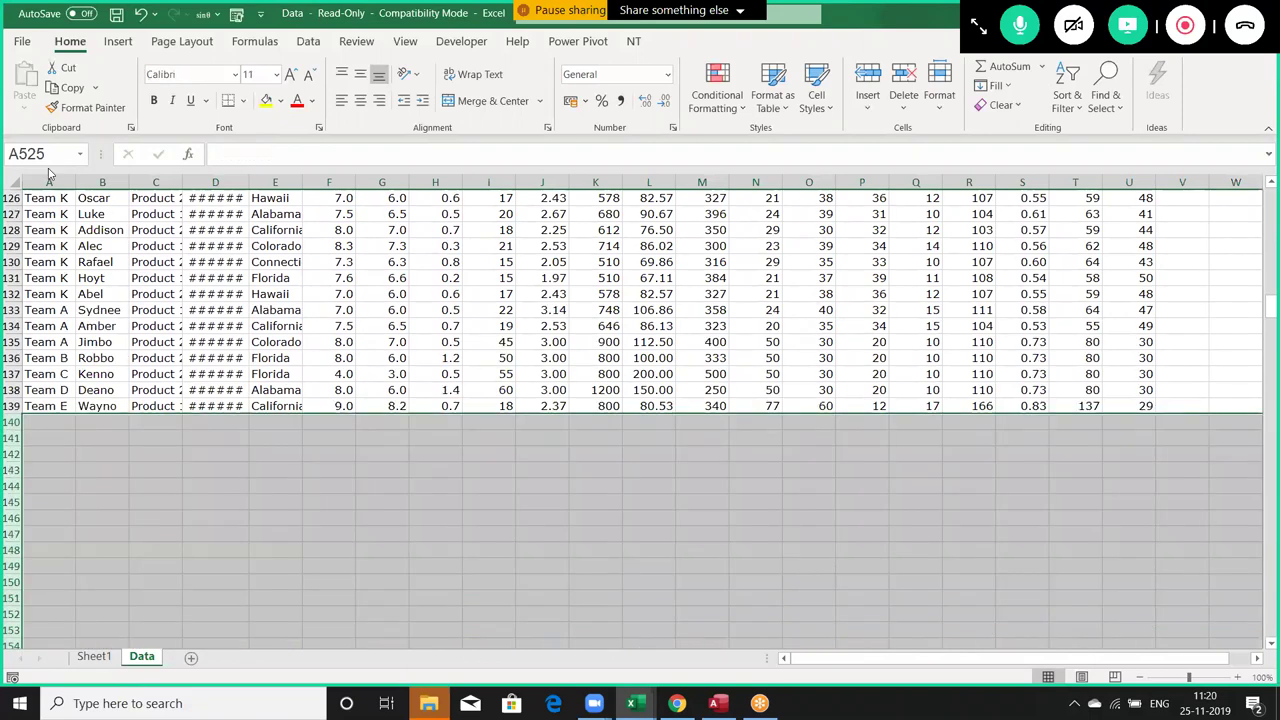
Reapply the Florida Region filter, then turn filtering off again.
key(ctrl+Home)
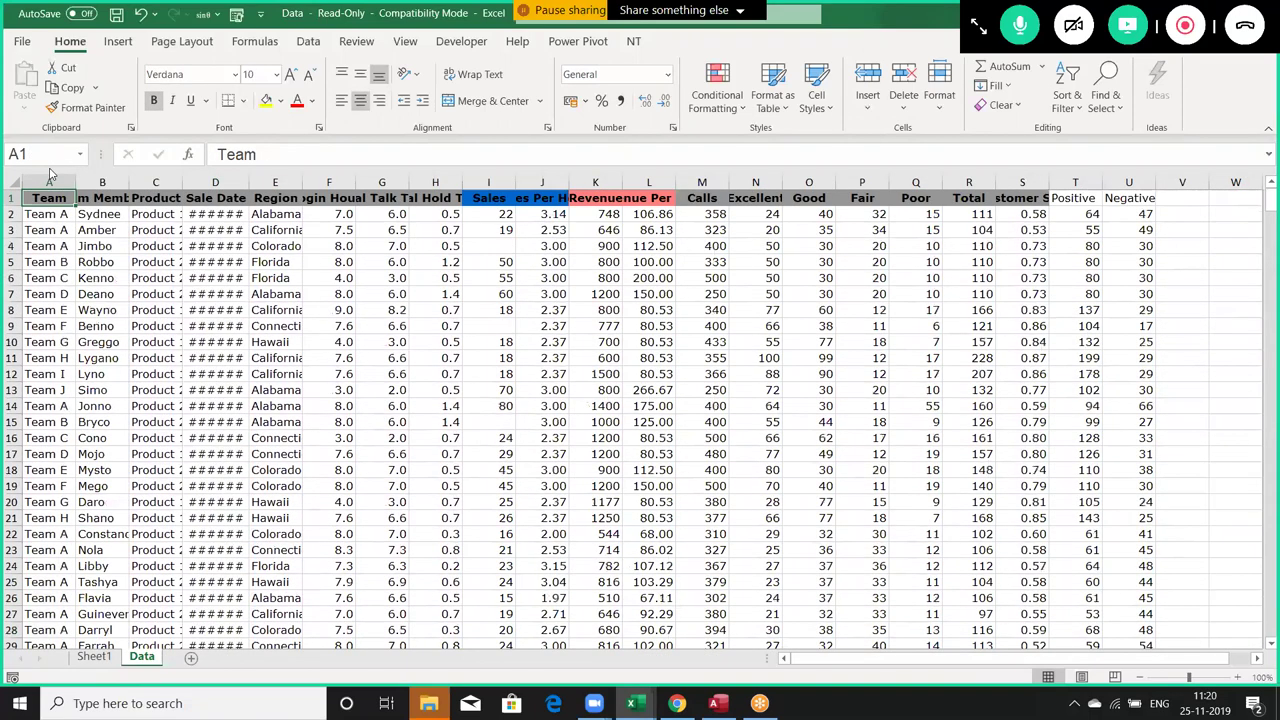
key(Right)
key(ctrl+shift+l)
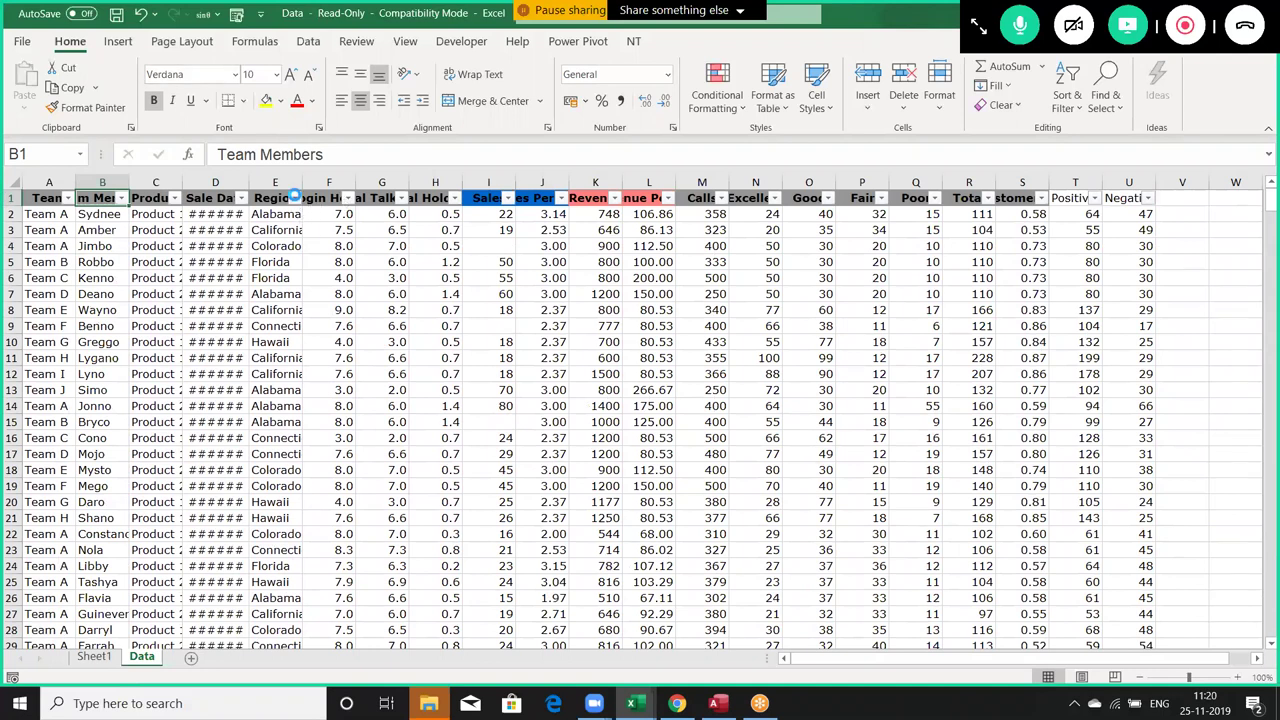
click(295, 198)
click(160, 374)
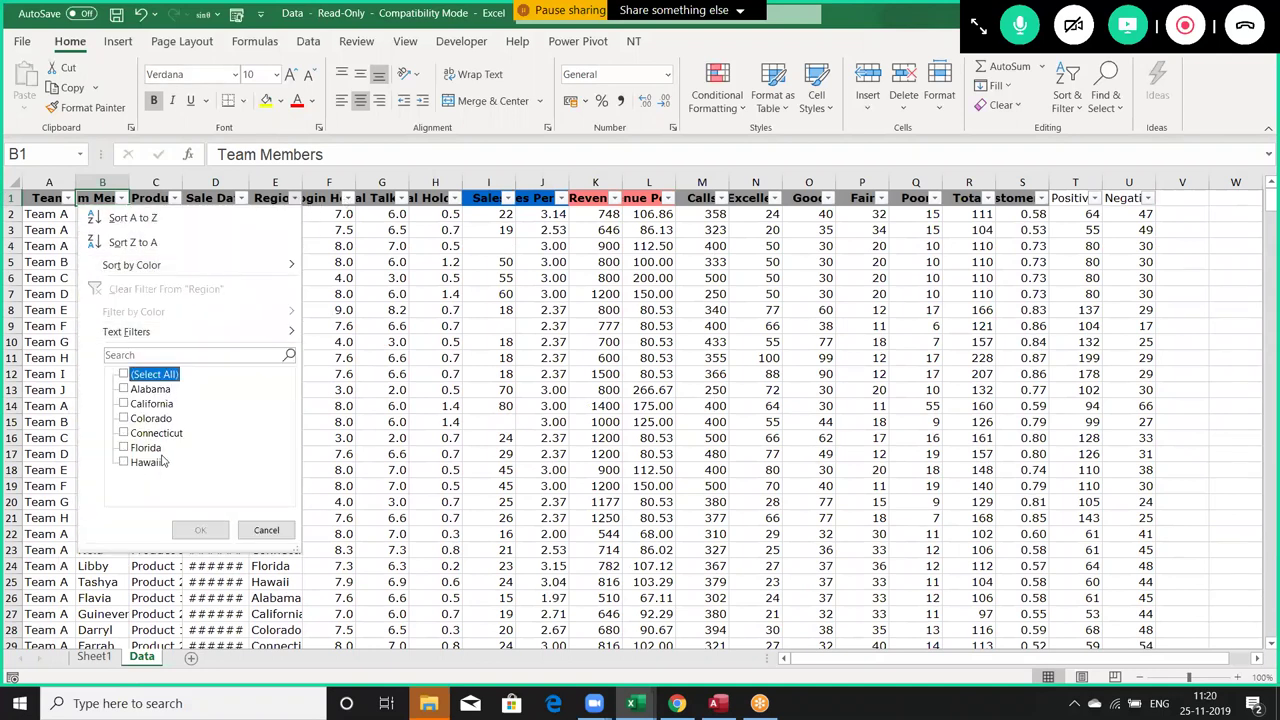
click(160, 448)
click(200, 530)
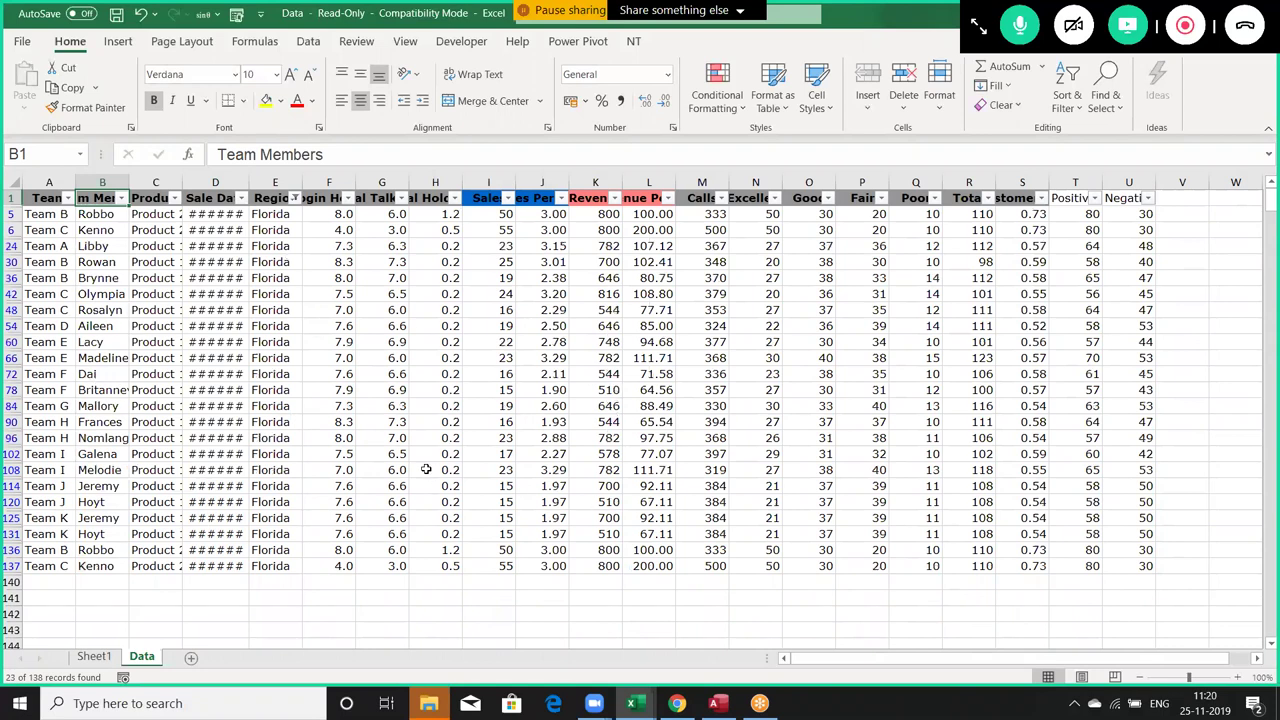
key(ctrl+shift+l)
Move to cell D141 just below the data to start a label.
key(Down)
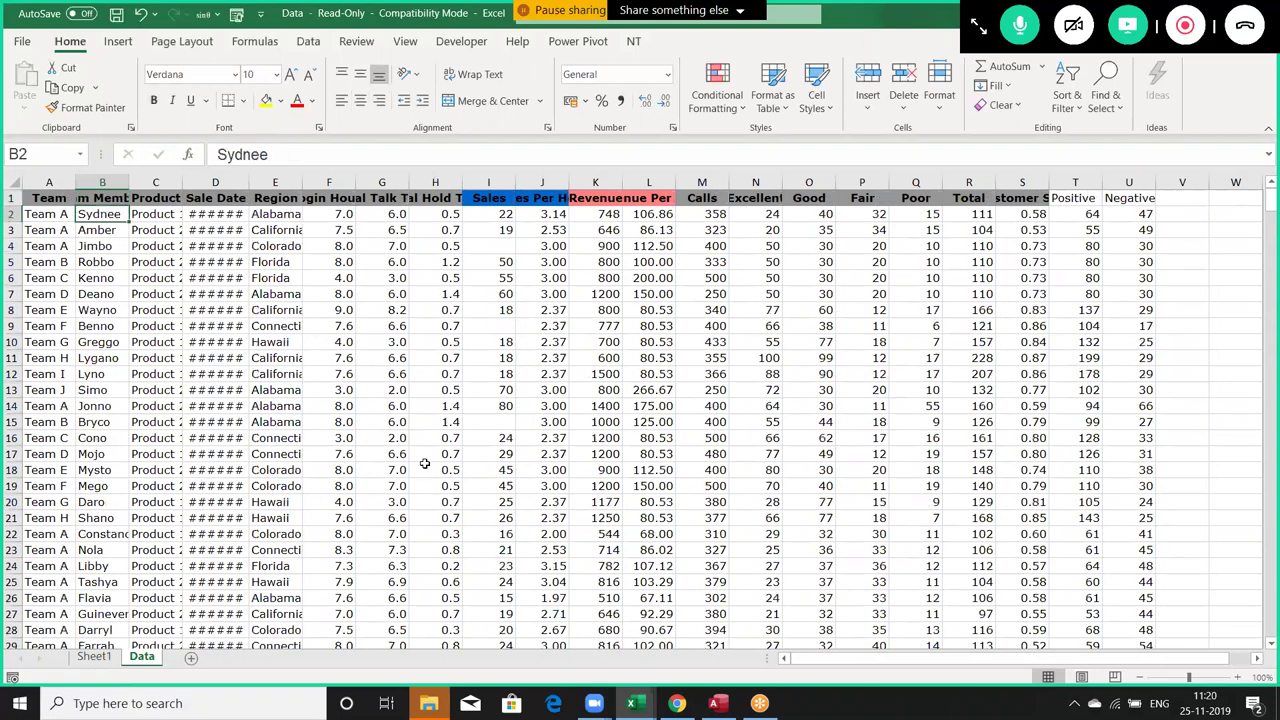
key(ctrl+Down)
key(Down)
key(Down)
key(Down)
key(Right)
key(Right)
key(Right)
key(Left)
key(Up)
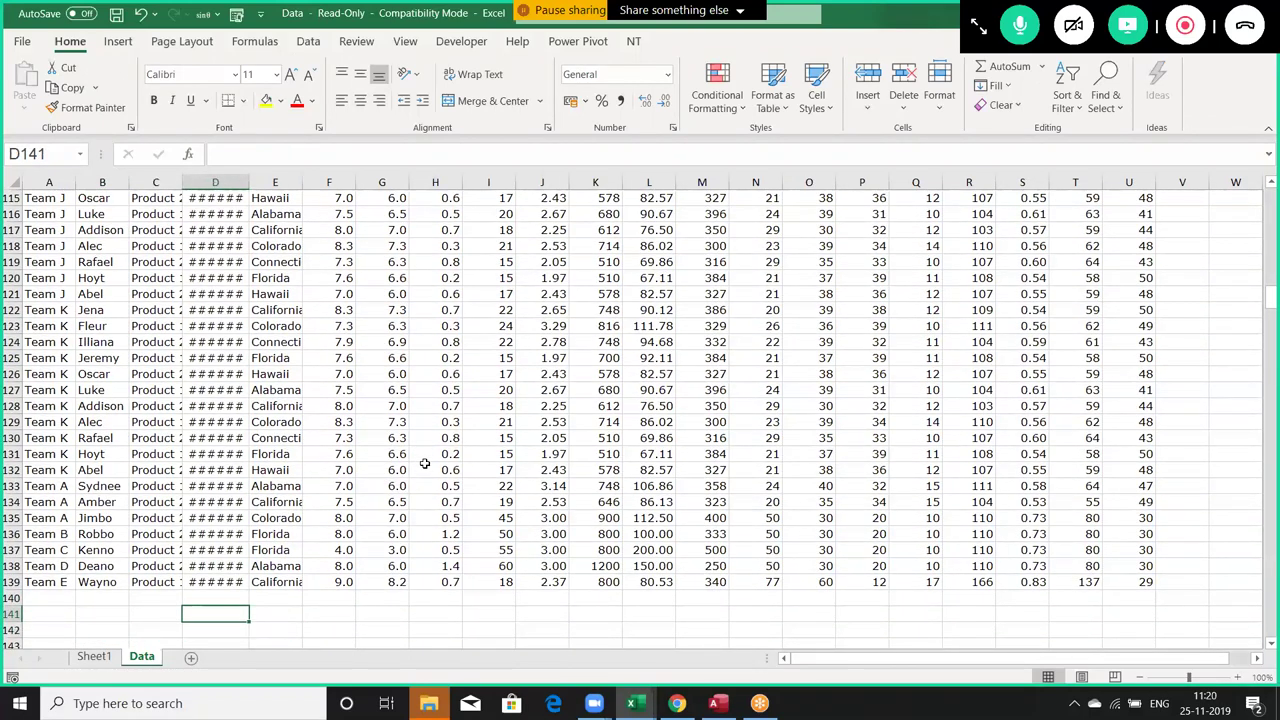
text(=s)
key(BackSpace)
key(BackSpace)
Label cell D141 'Total'.
text(Tot)
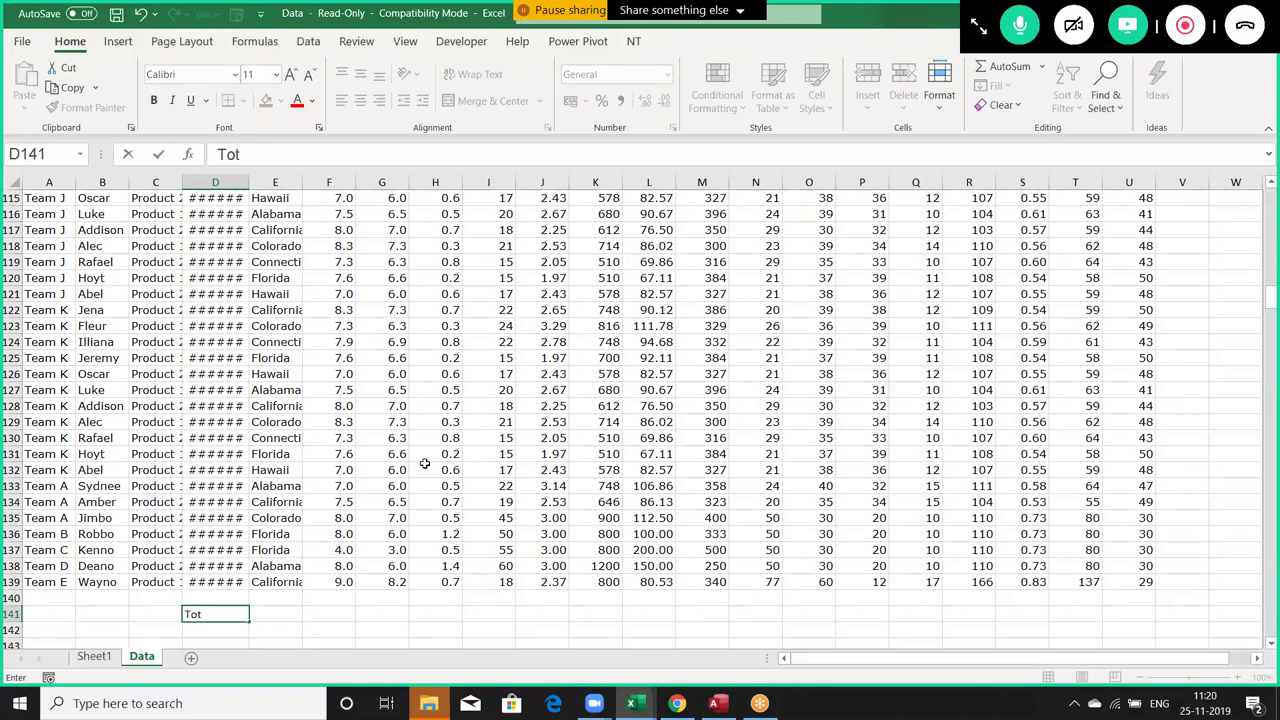
text(al)
key(Tab)
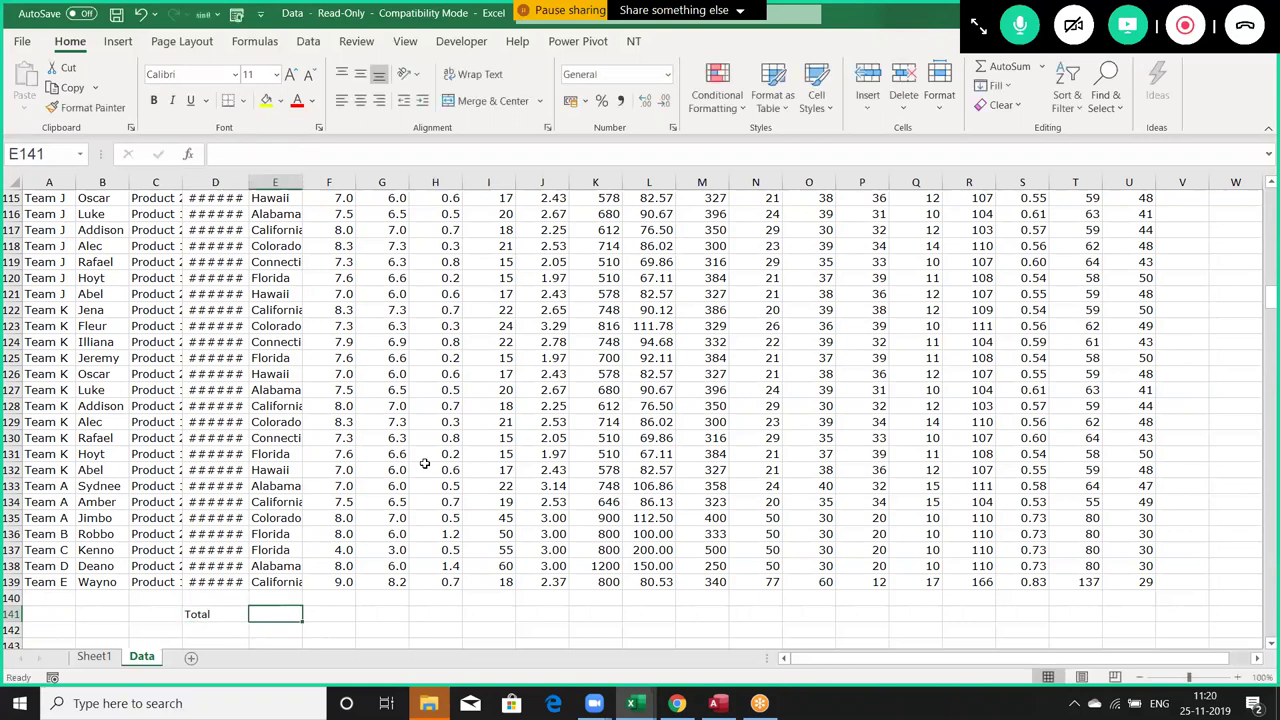
key(Right)
key(Right)
key(Right)
key(Right)
key(Right)
key(Right)
Enter =SUM(K2:K139) in K141 and turn header filters back on.
text(=su)
key(Tab)
key(Up)
key(Up)
key(ctrl+shift+Up)
key(shift+Down)
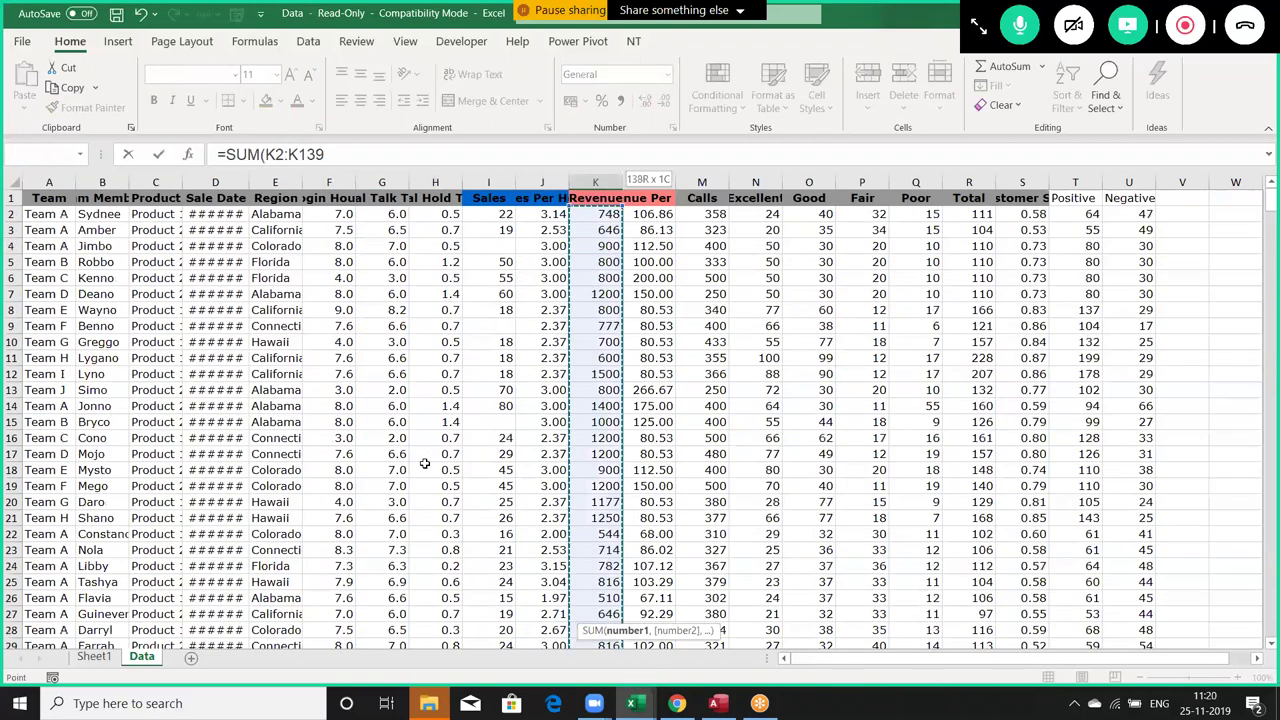
key(Return)
key(Up)
key(Up)
key(Up)
key(ctrl+Up)
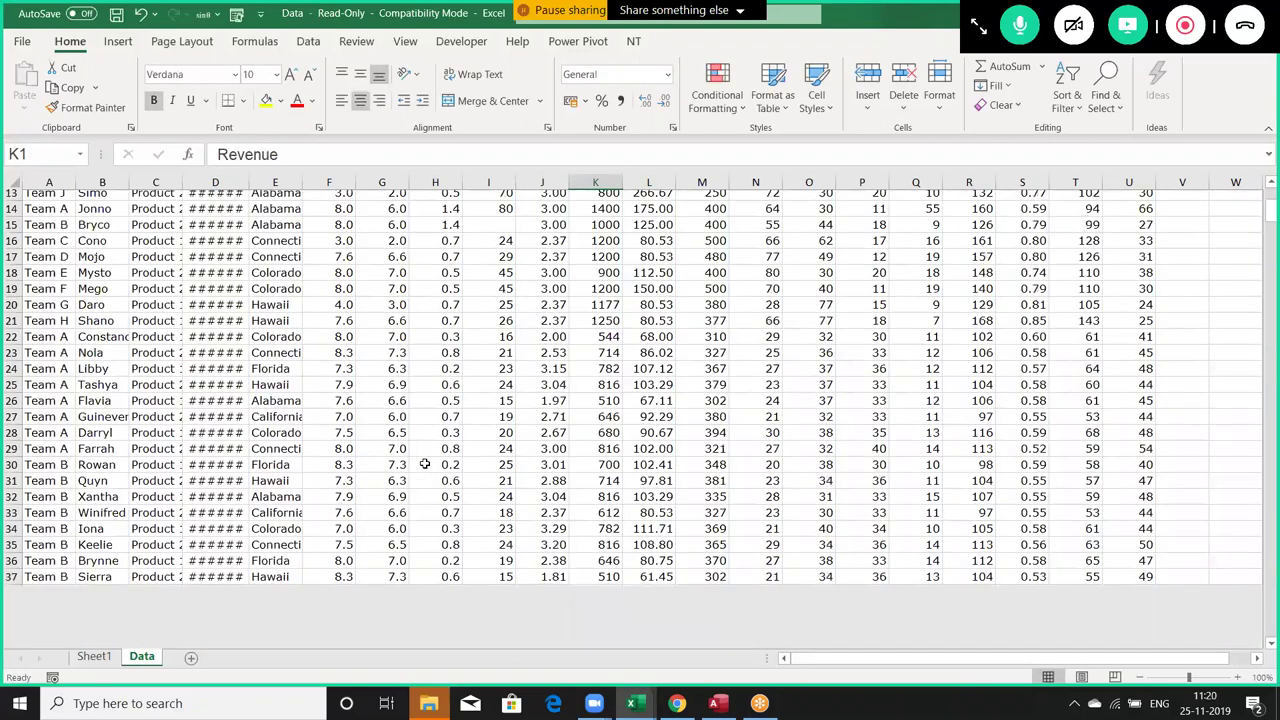
key(ctrl+shift+l)
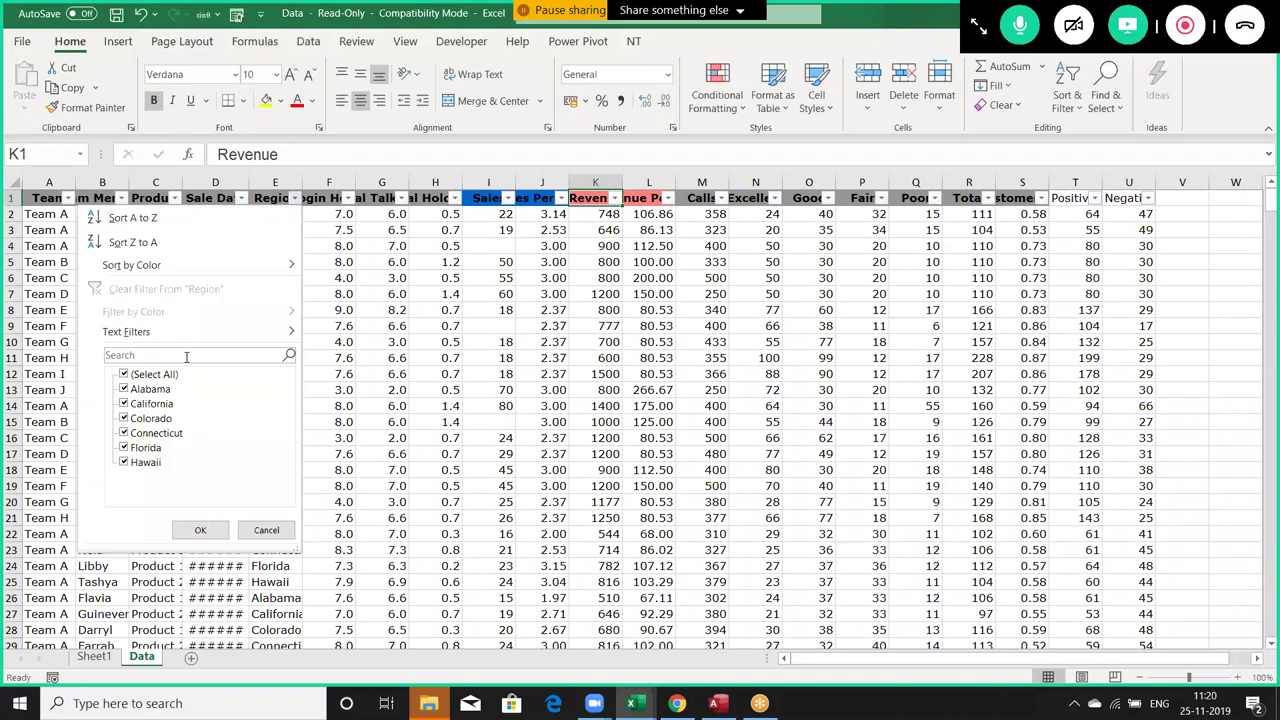
Filter Region to show only Florida rows.
click(145, 376)
click(124, 448)
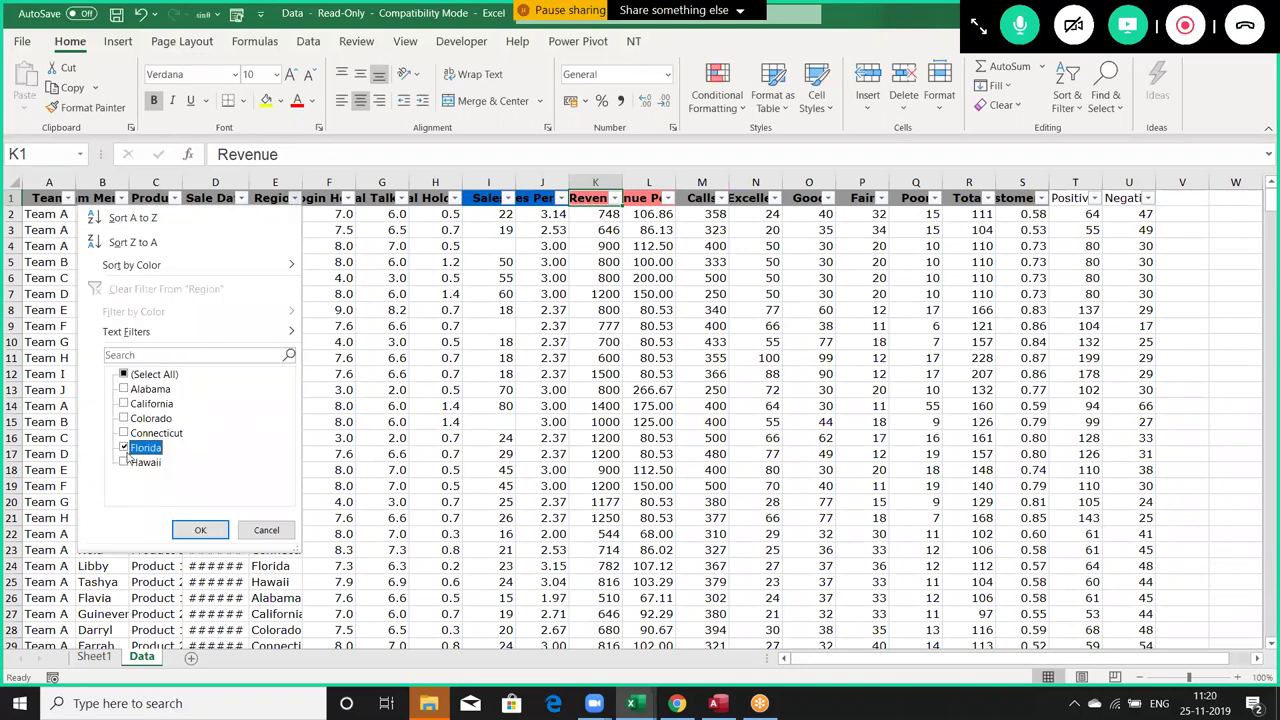
click(200, 530)
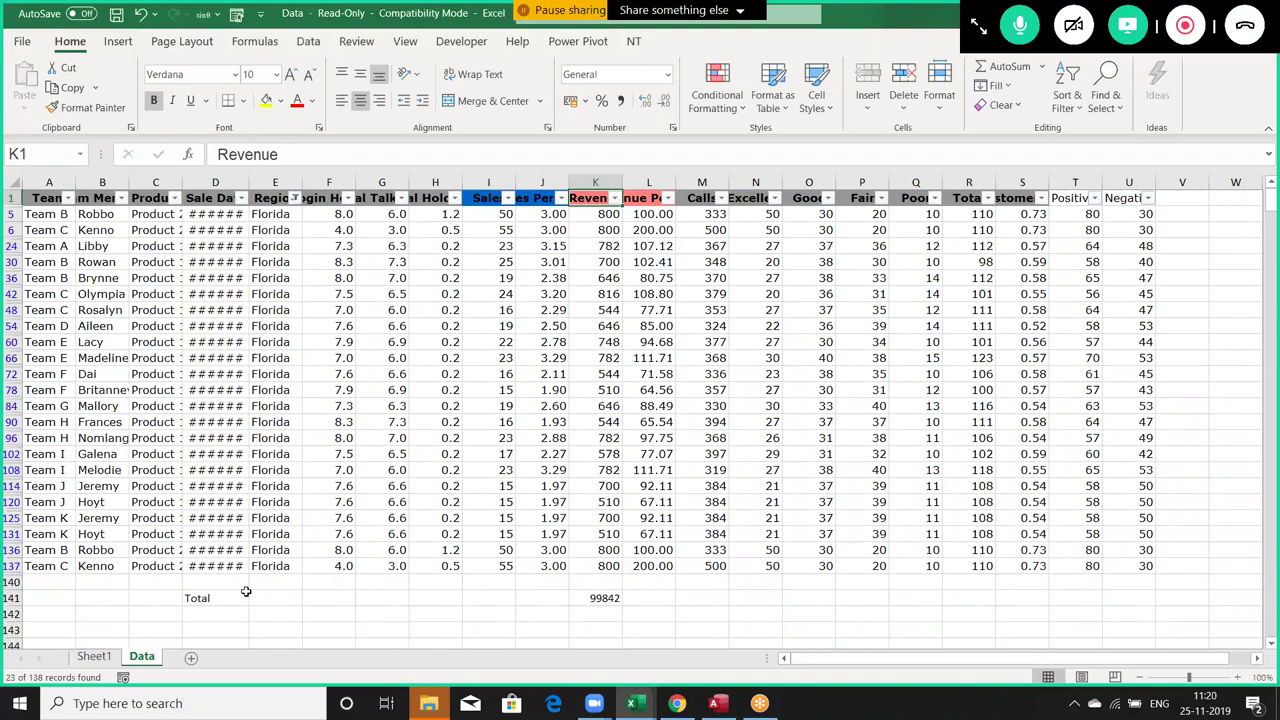
Compare the visible K5:K137 sum with K141's 99842 total, then remove the filter.
click(198, 597)
click(580, 600)
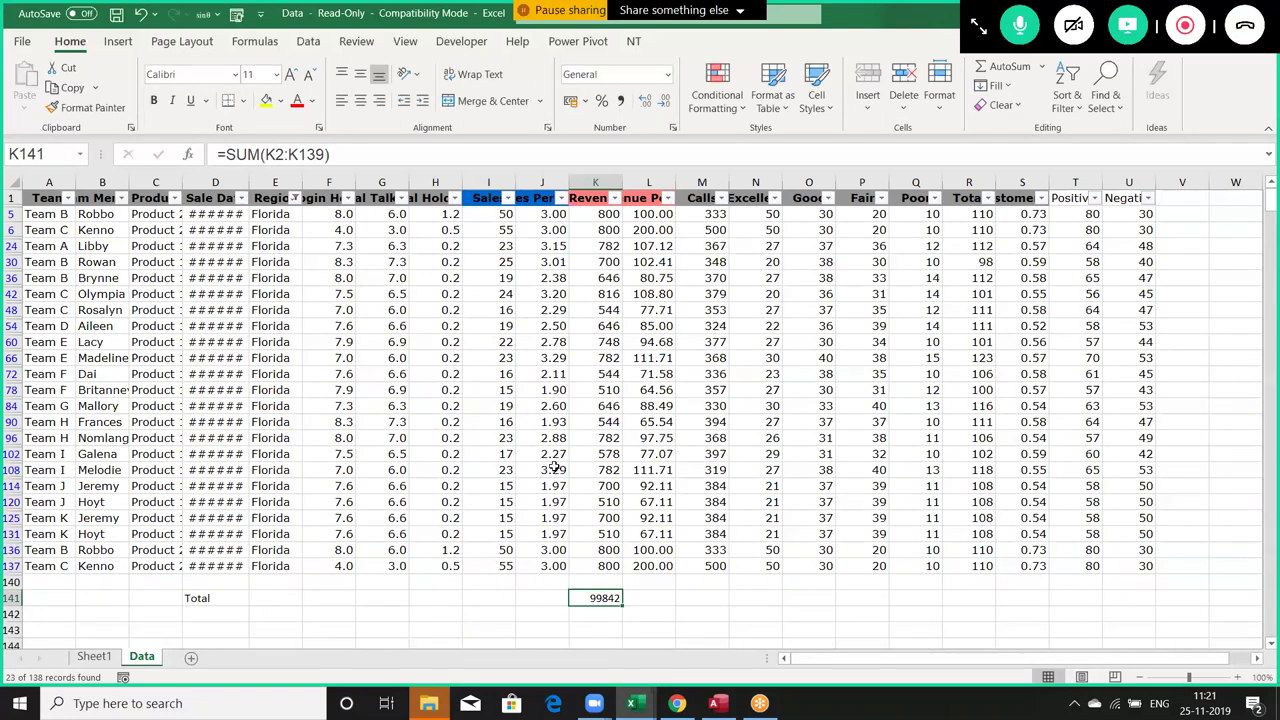
drag(616, 214, 608, 566)
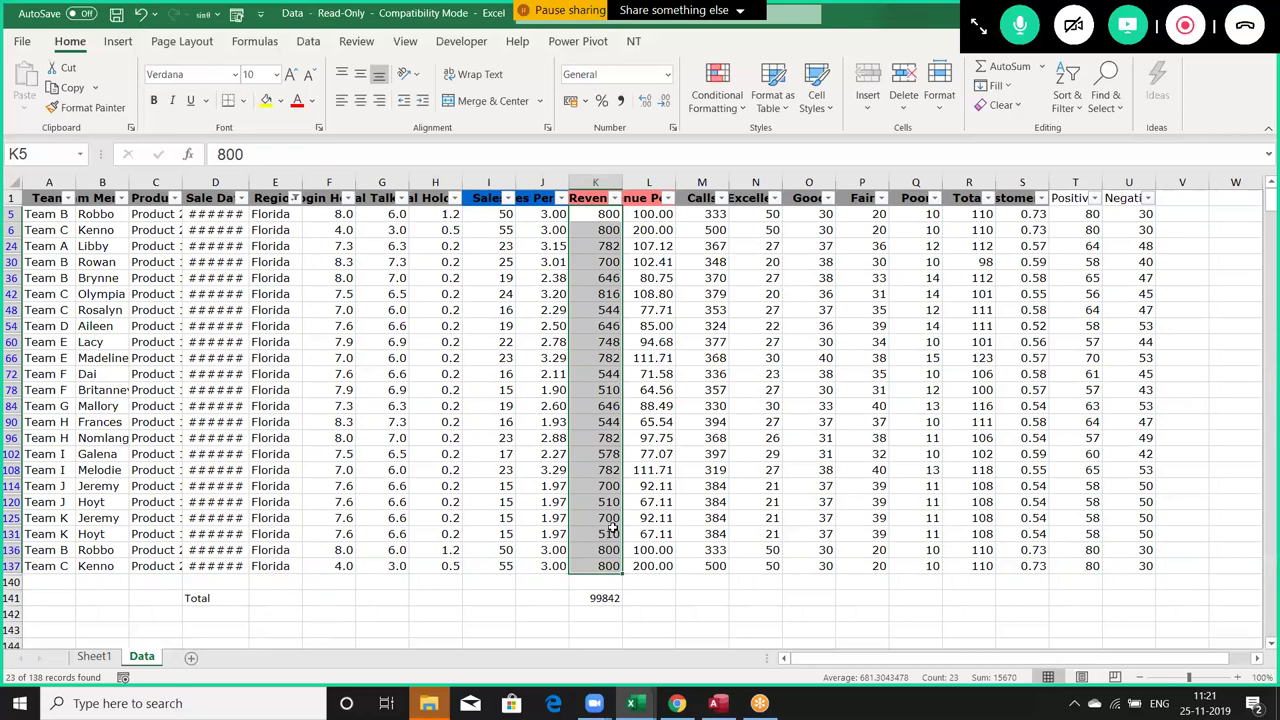
click(614, 598)
double_click(614, 598)
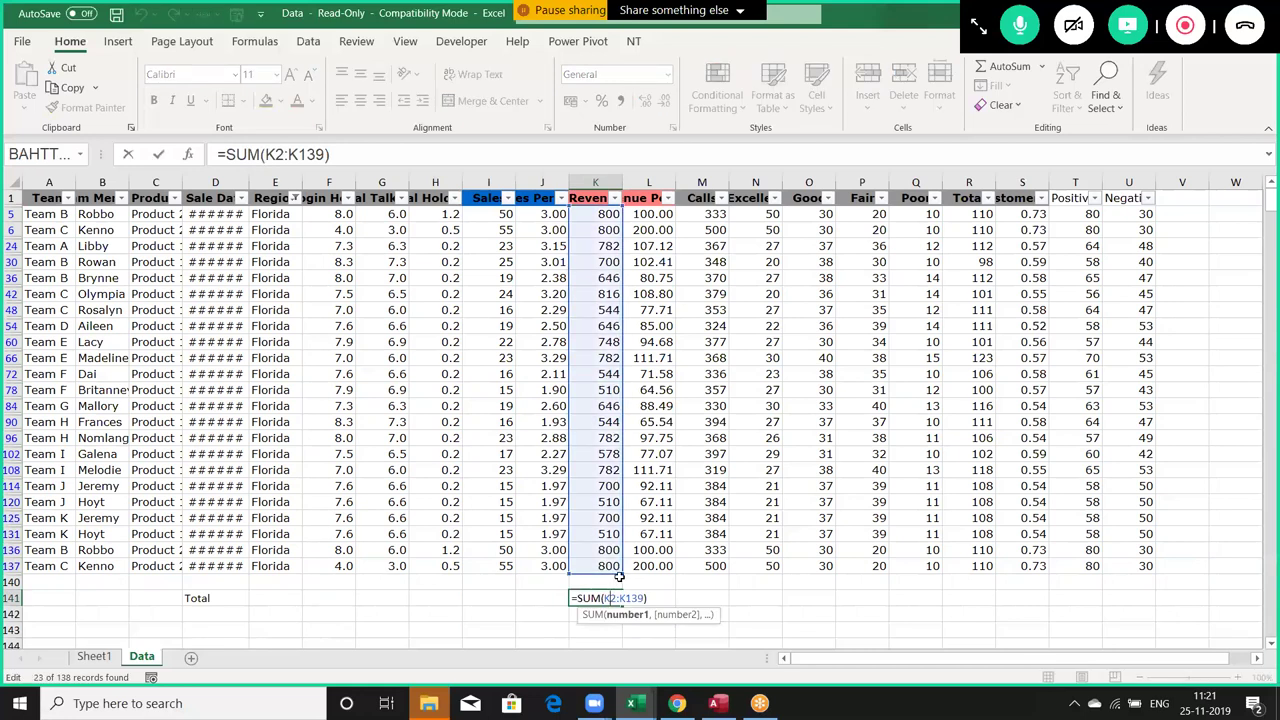
key(Escape)
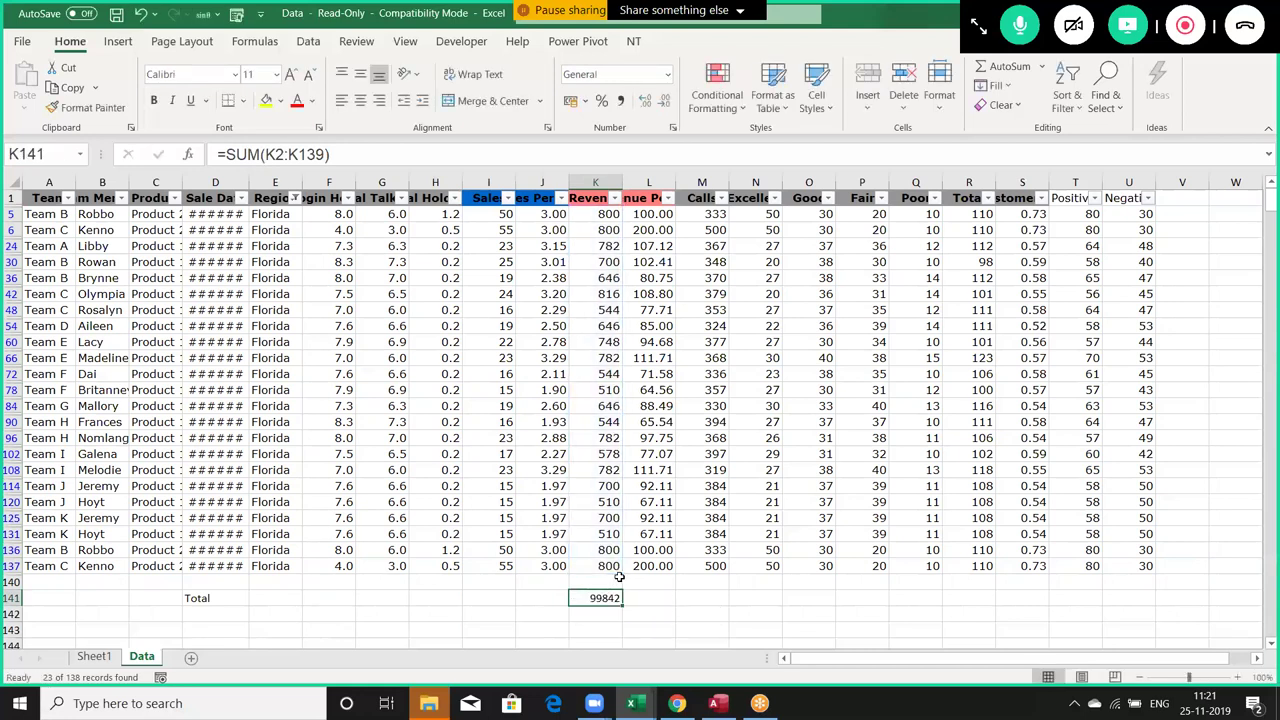
key(ctrl+shift+l)
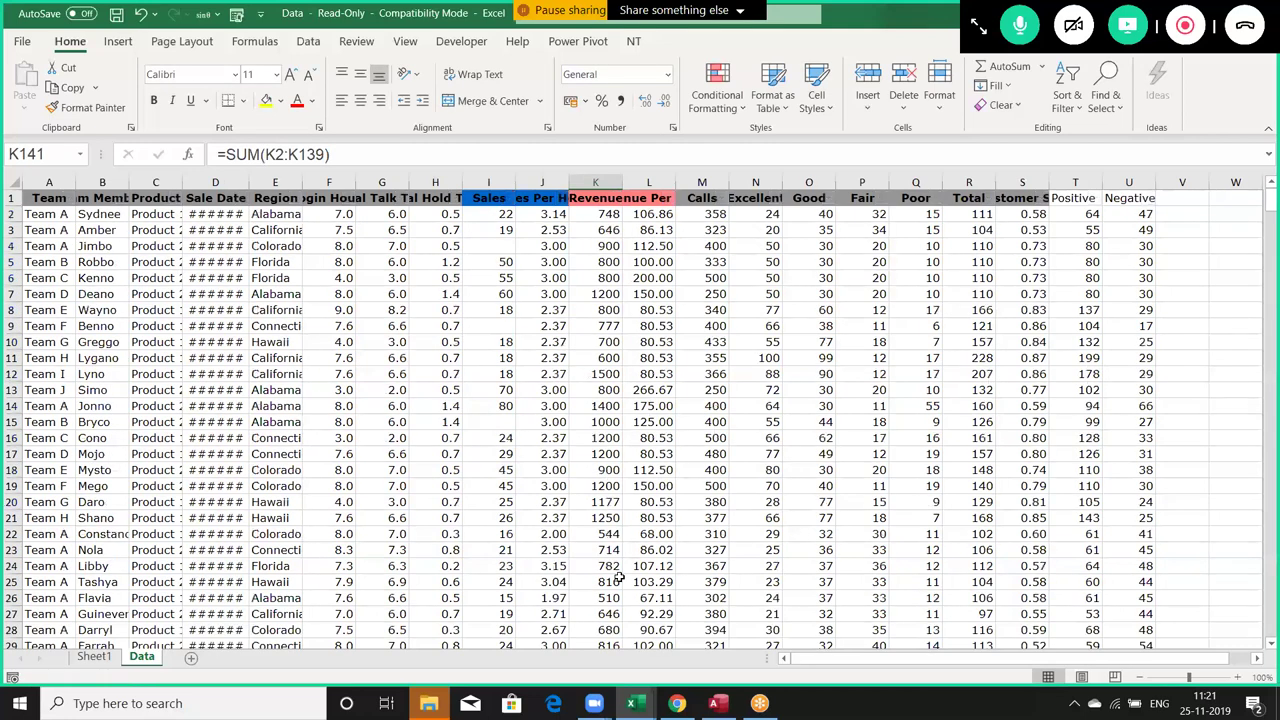
Start a SUBTOTAL formula in K141 with function number 9 (SUM).
key(Down)
key(Up)
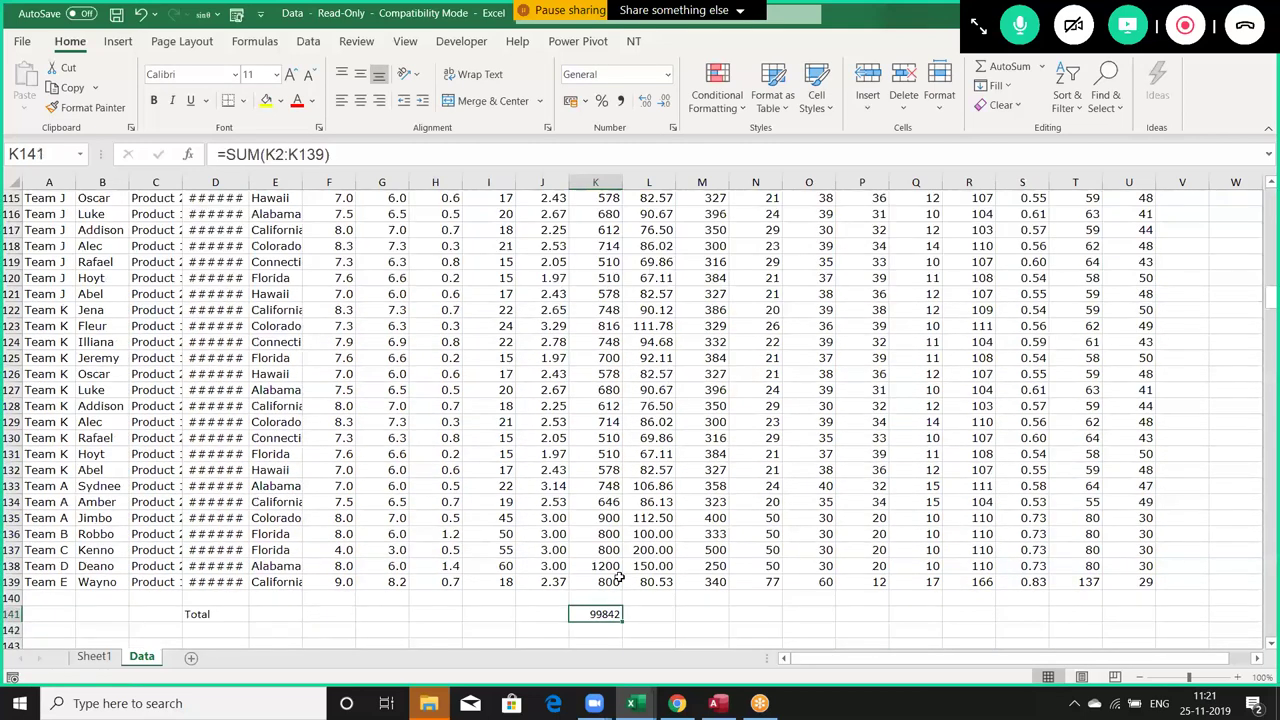
text(=)
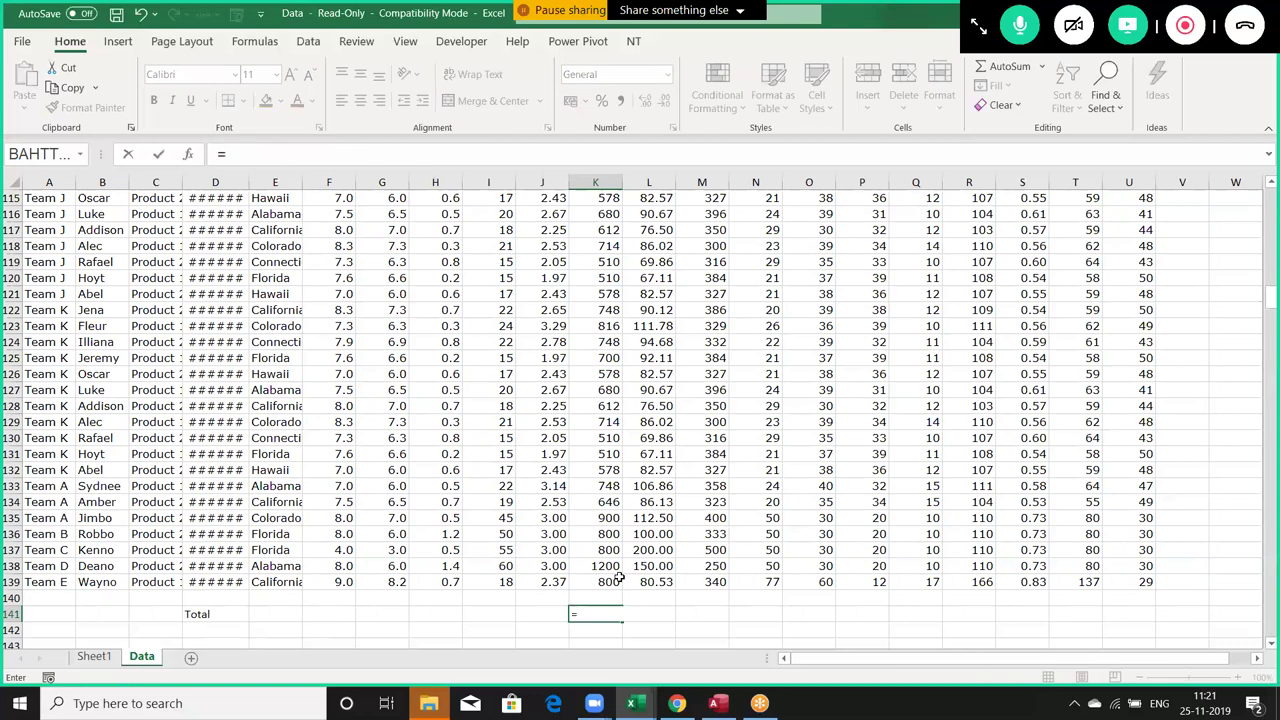
text(sub)
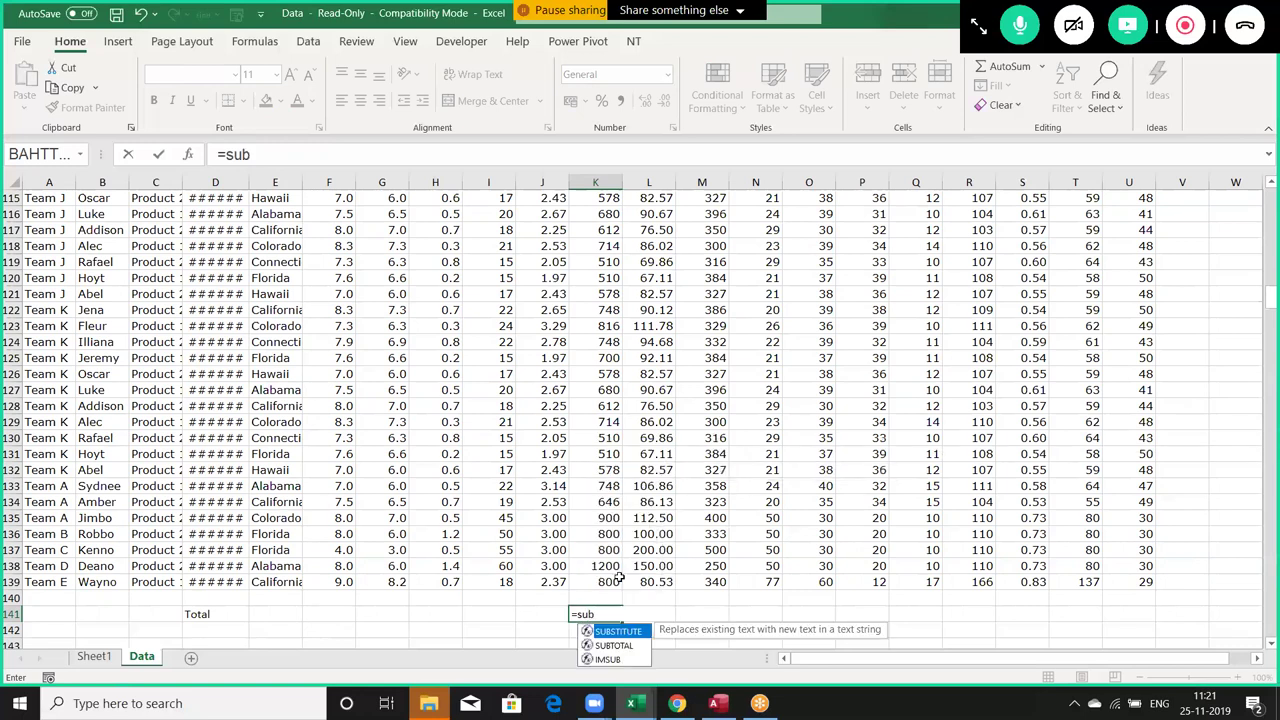
key(Down)
key(Tab)
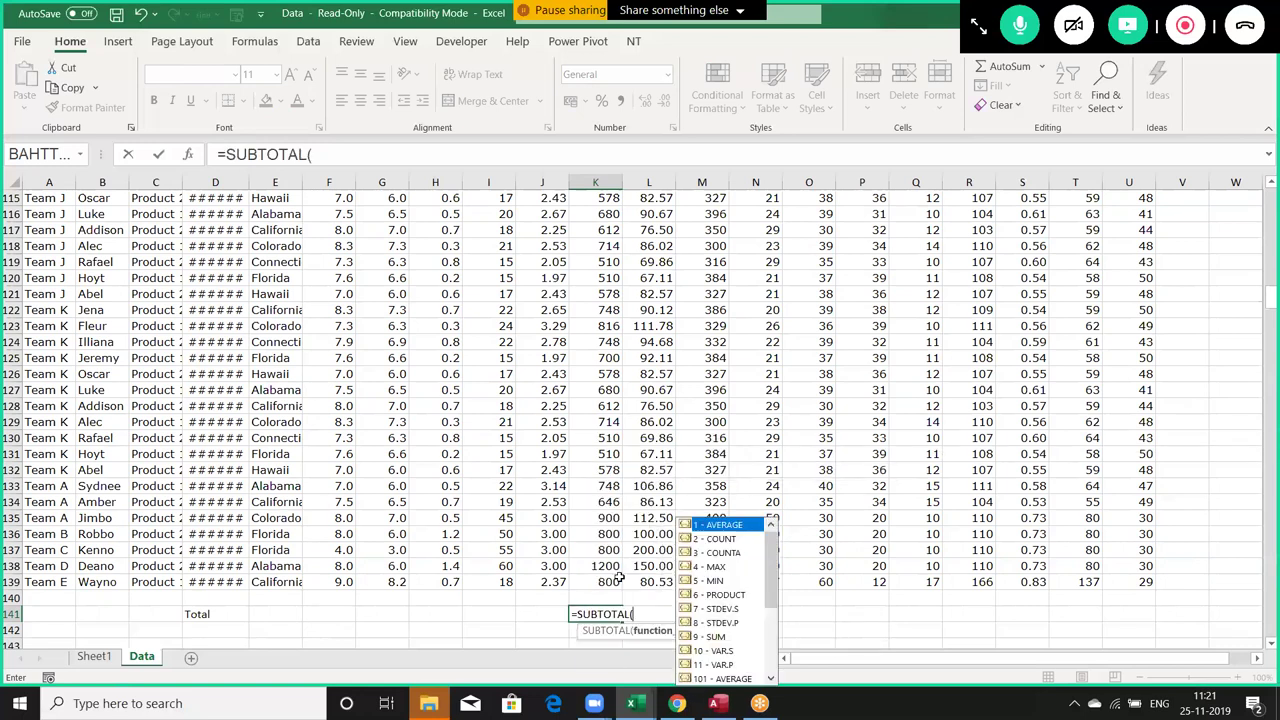
key(Down)
key(Down)
key(Down)
key(Down)
key(Down)
key(Down)
key(Down)
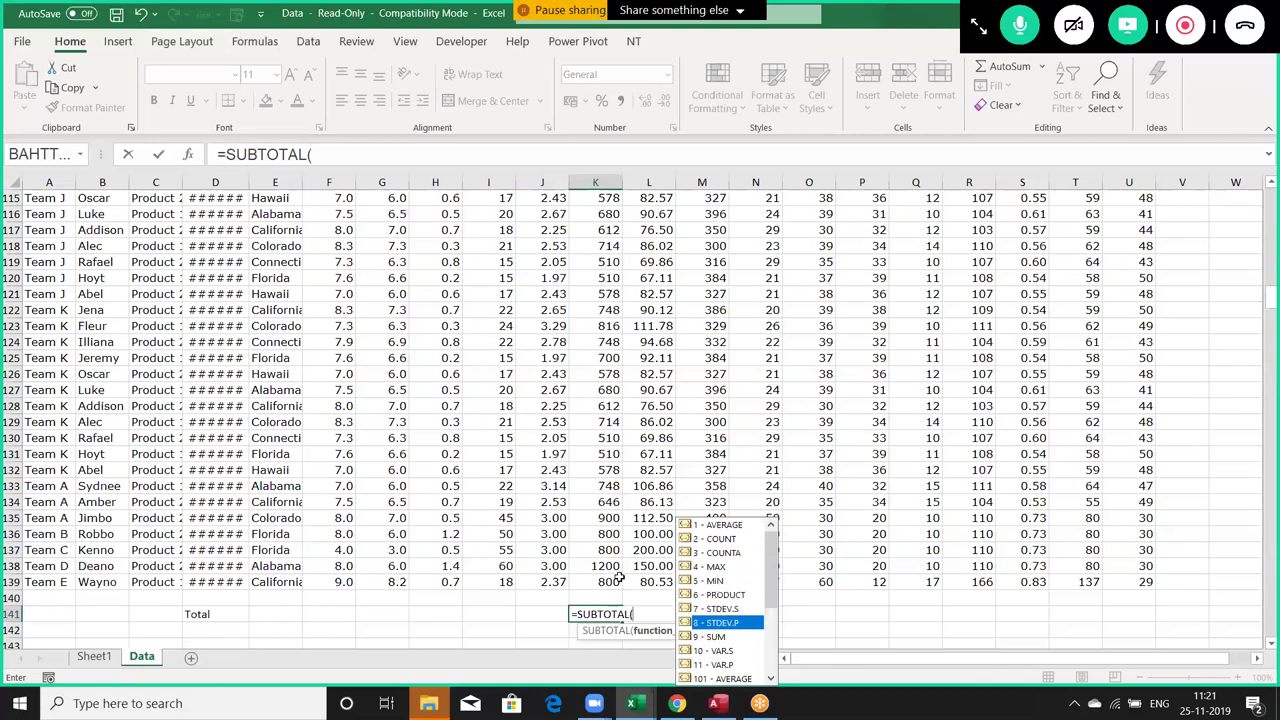
key(Down)
key(Tab)
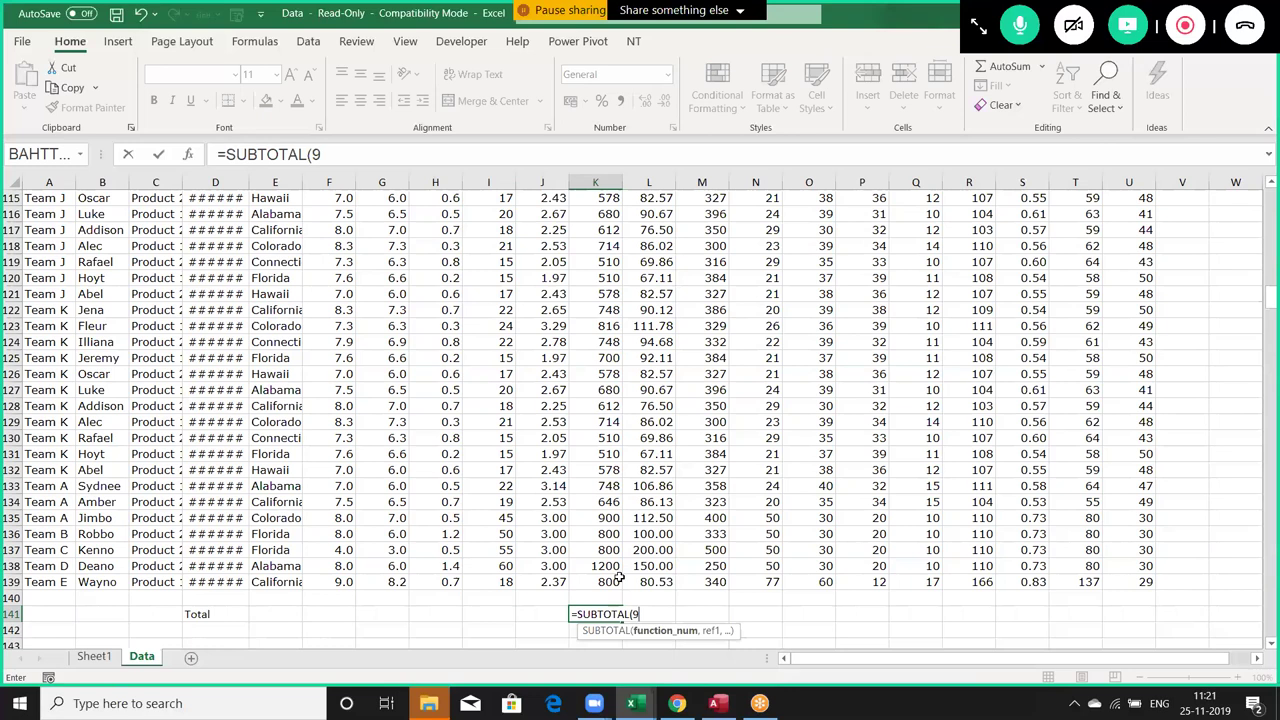
Give SUBTOTAL the range K2:K139 and commit it, keeping the total at 99842.
text(,)
click(619, 579)
key(ctrl+shift+Up)
key(shift+Down)
key(Return)
key(Up)
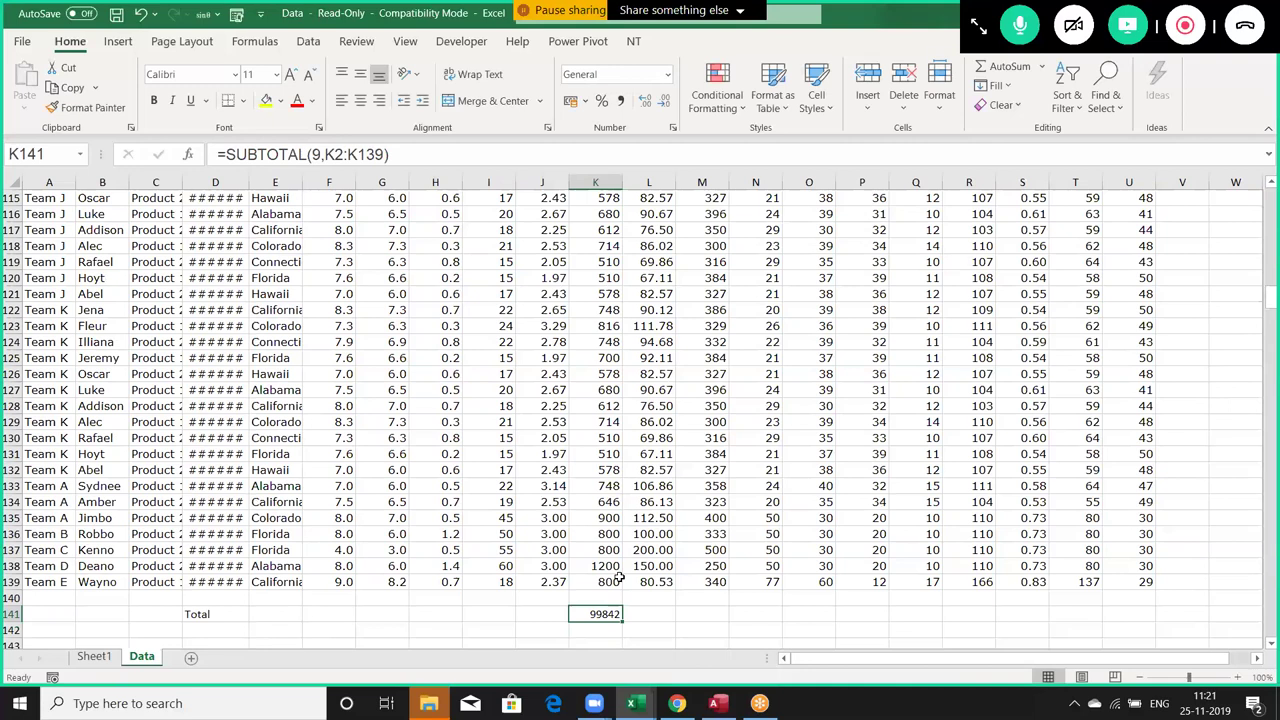
key(Up)
key(Up)
key(ctrl+Up)
Turn on filters and filter the Region column to show only Florida rows.
key(ctrl+shift+l)
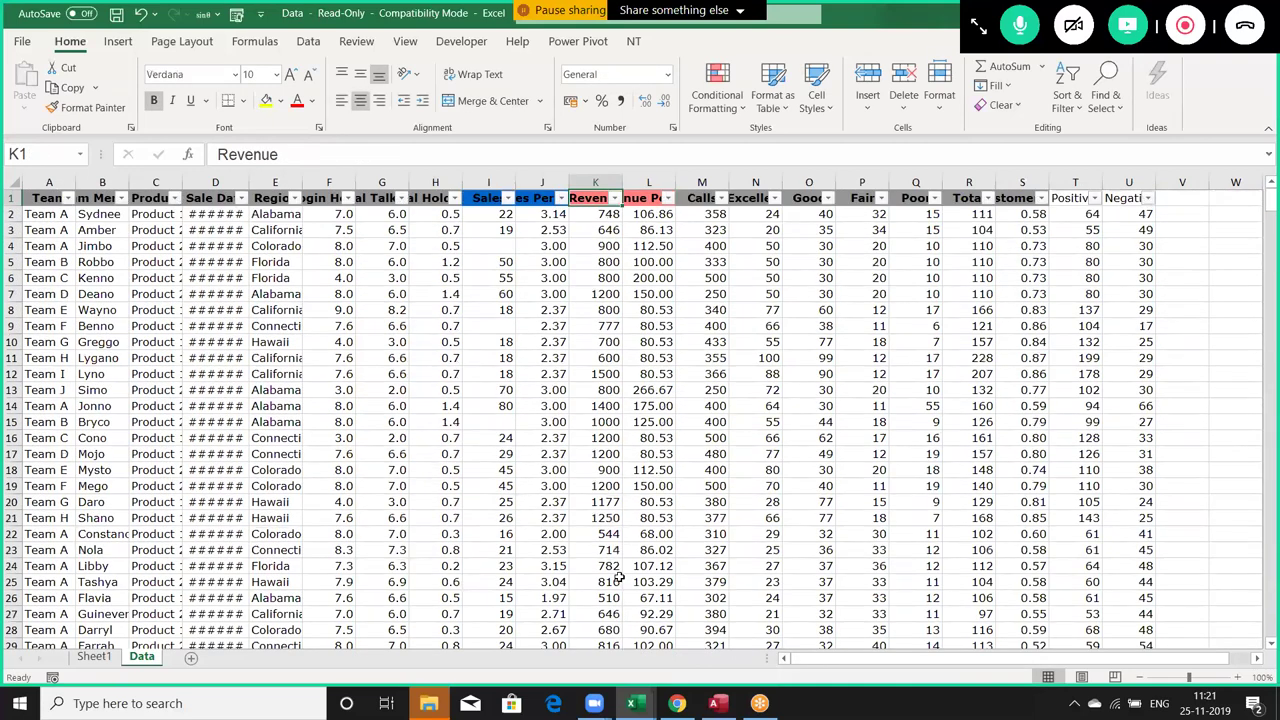
click(295, 198)
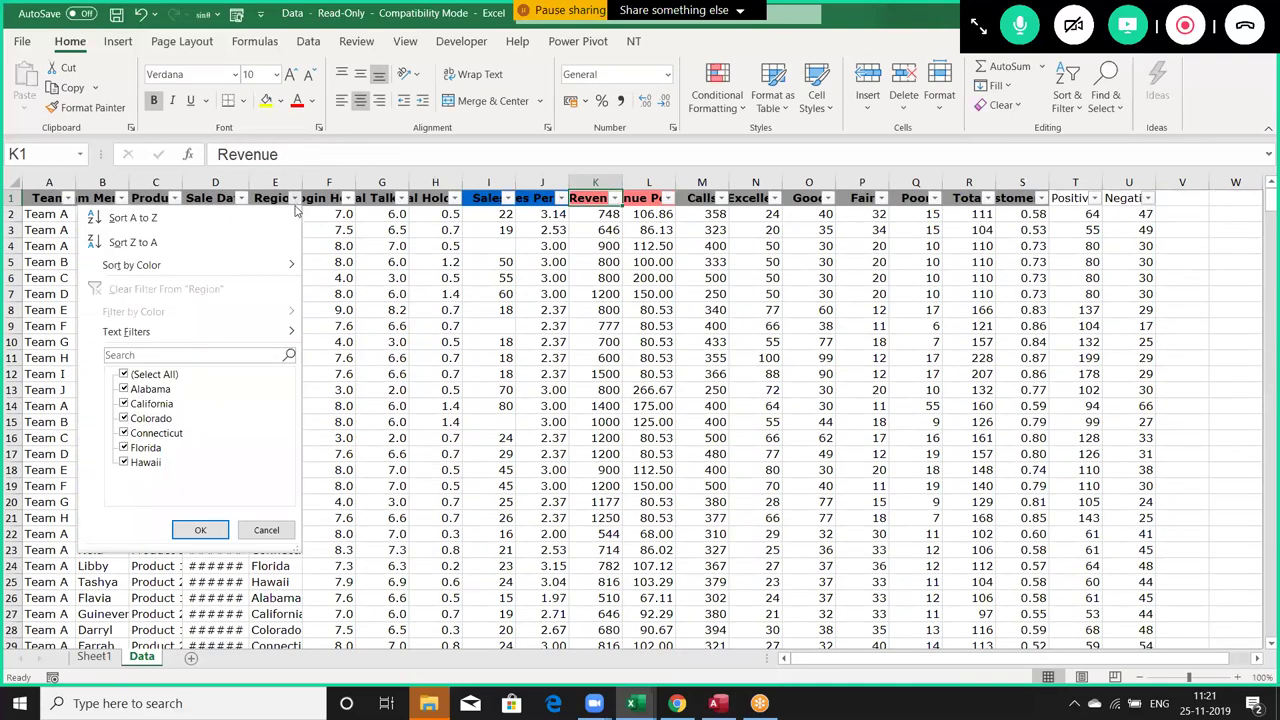
click(155, 376)
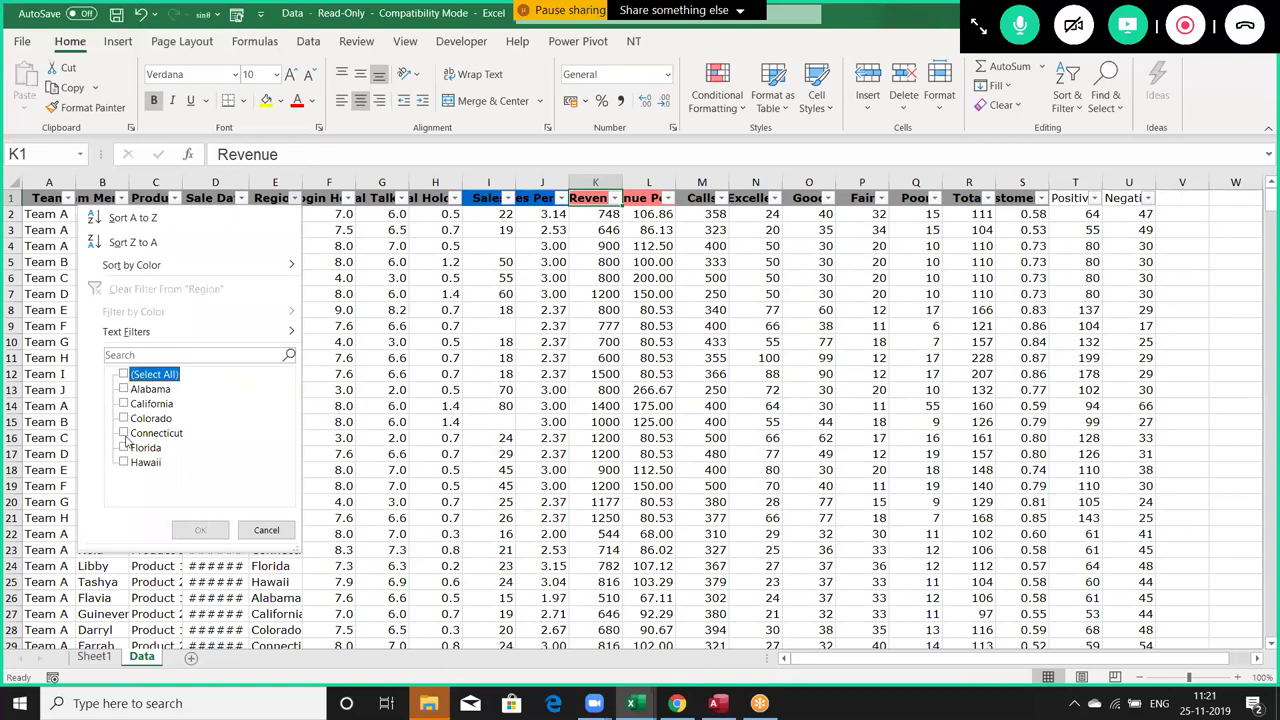
click(127, 448)
key(Return)
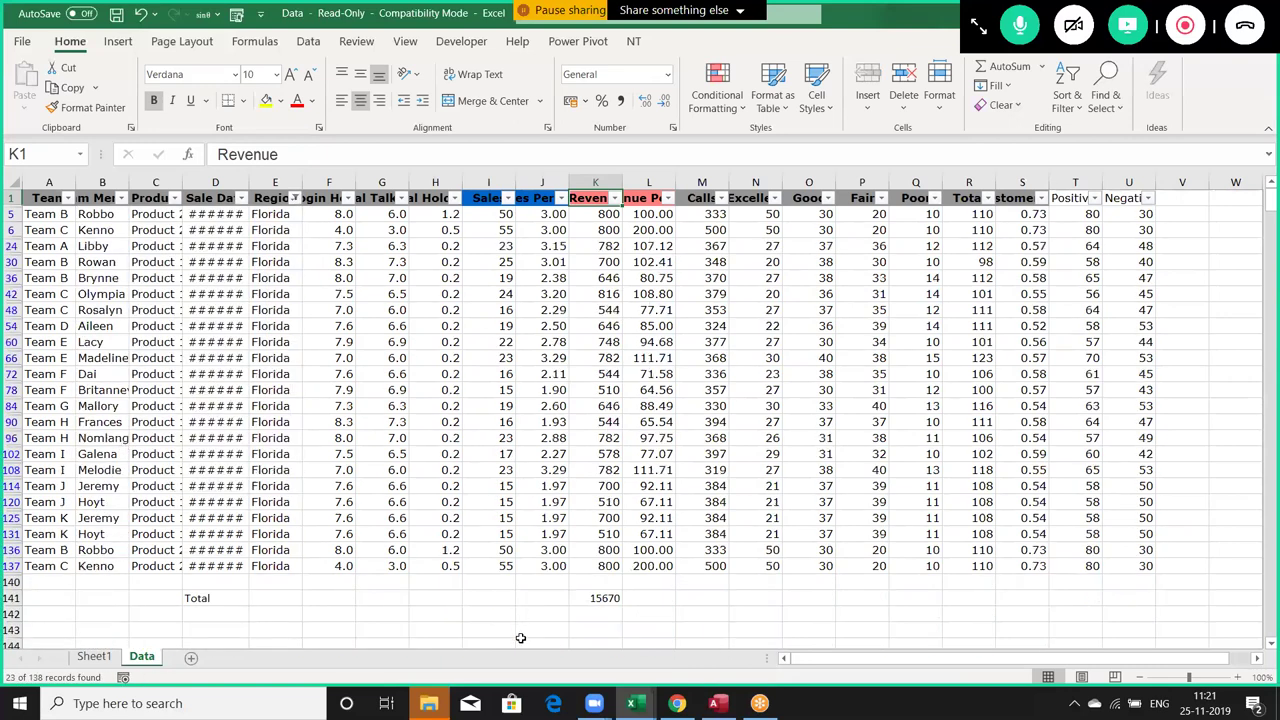
Check K141's SUBTOTAL formula, now totalling only the visible Florida revenue, 15670.
click(583, 601)
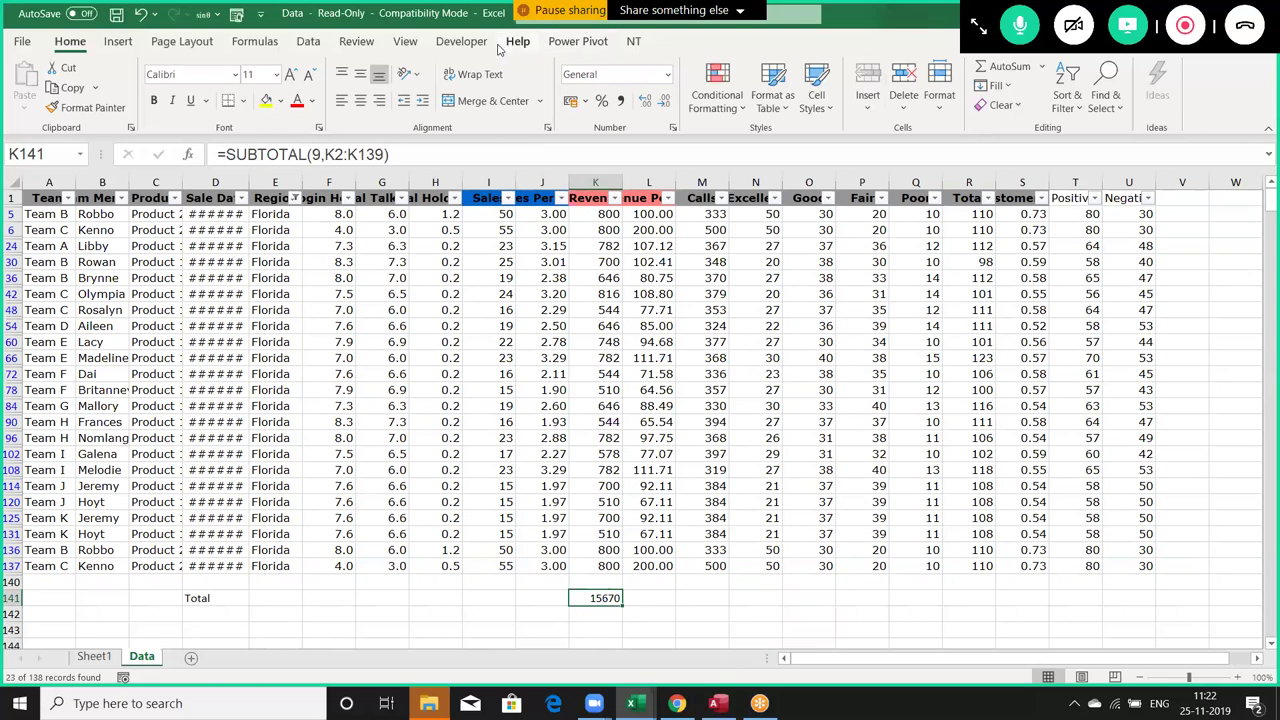
click(380, 154)
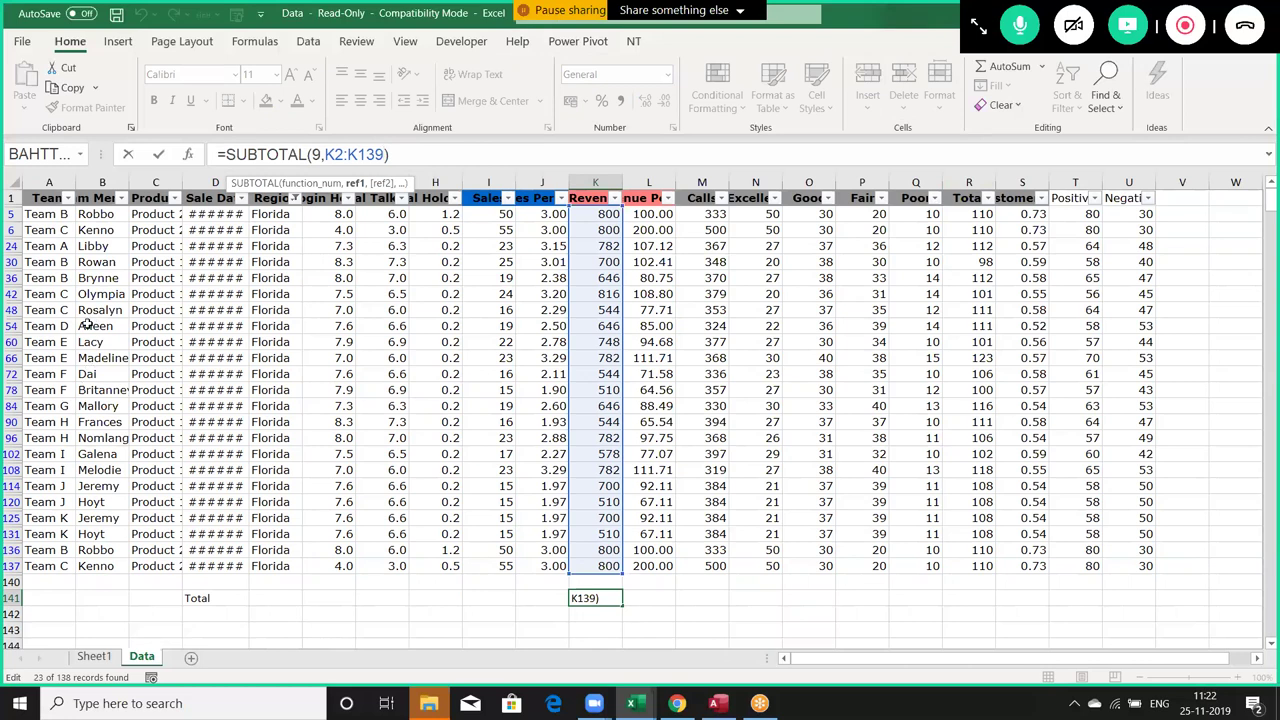
key(ctrl+Return)
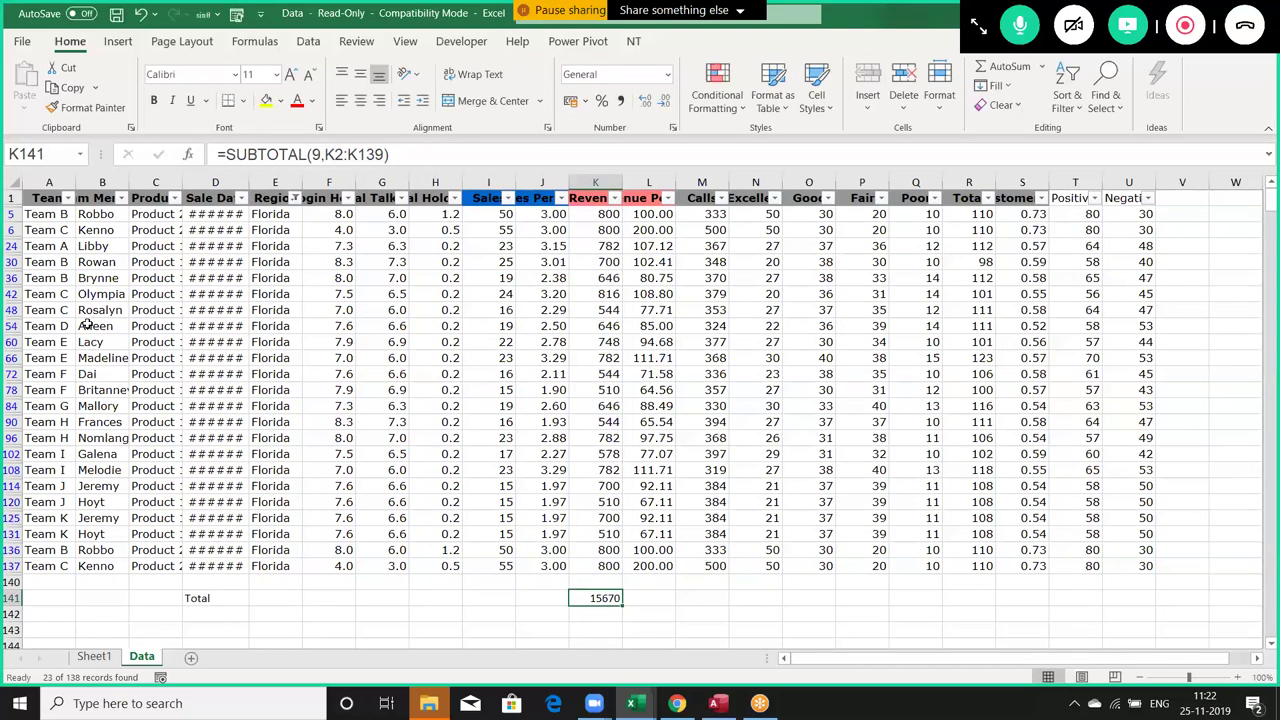
click(609, 421)
Make K90 an #N/A error with =NA(), turning the K141 total into #N/A.
text(=)
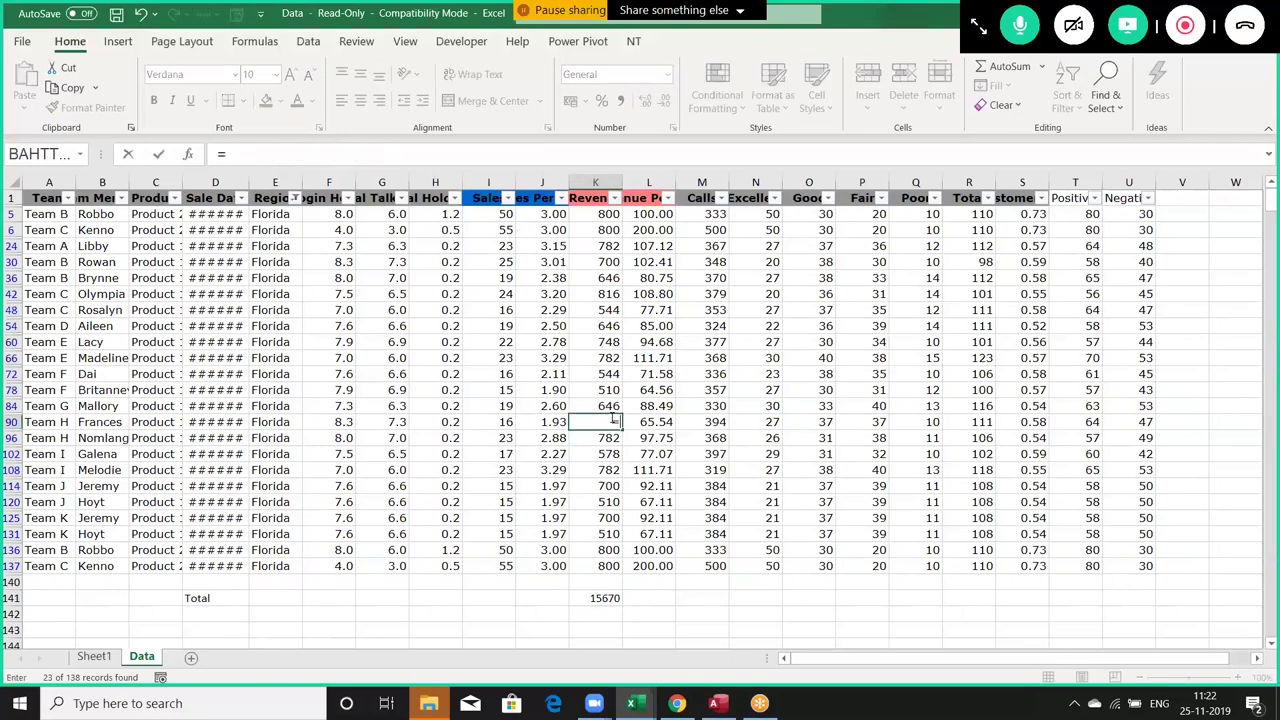
text(n)
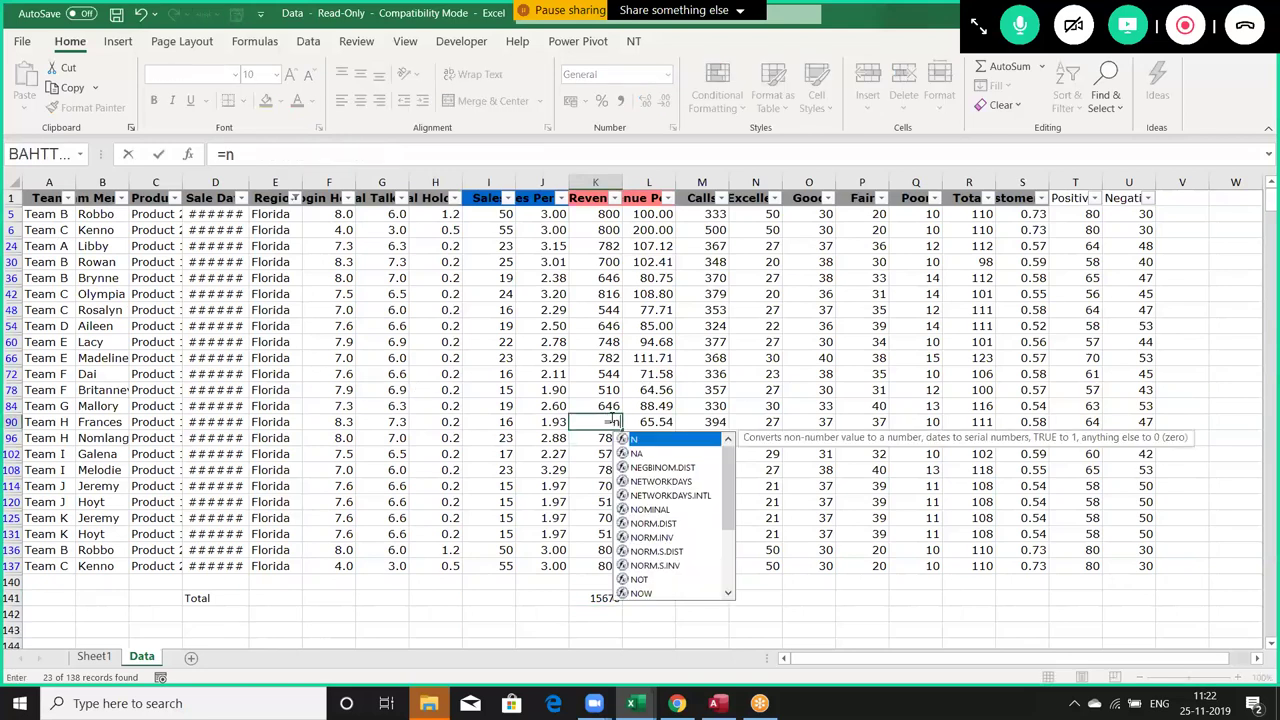
text(a())
key(Return)
click(609, 421)
key(Down)
key(ctrl+Down)
key(Down)
key(Down)
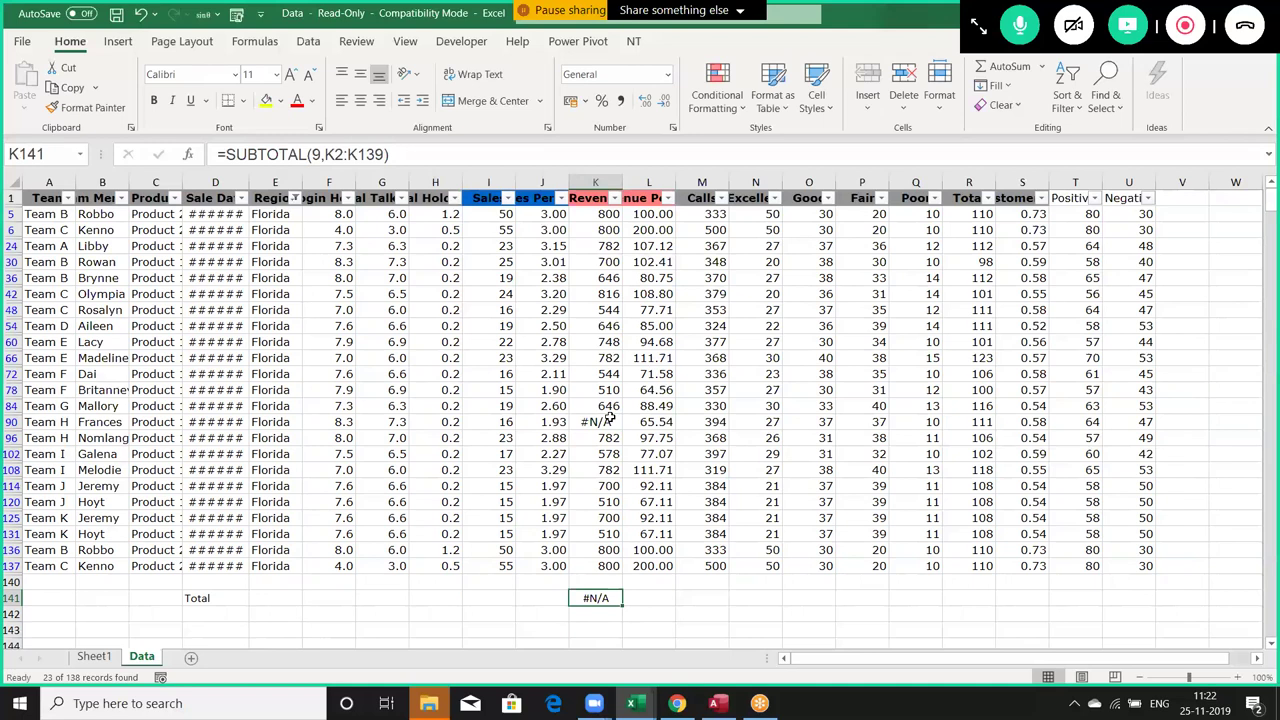
key(ctrl+shift+semicolon)
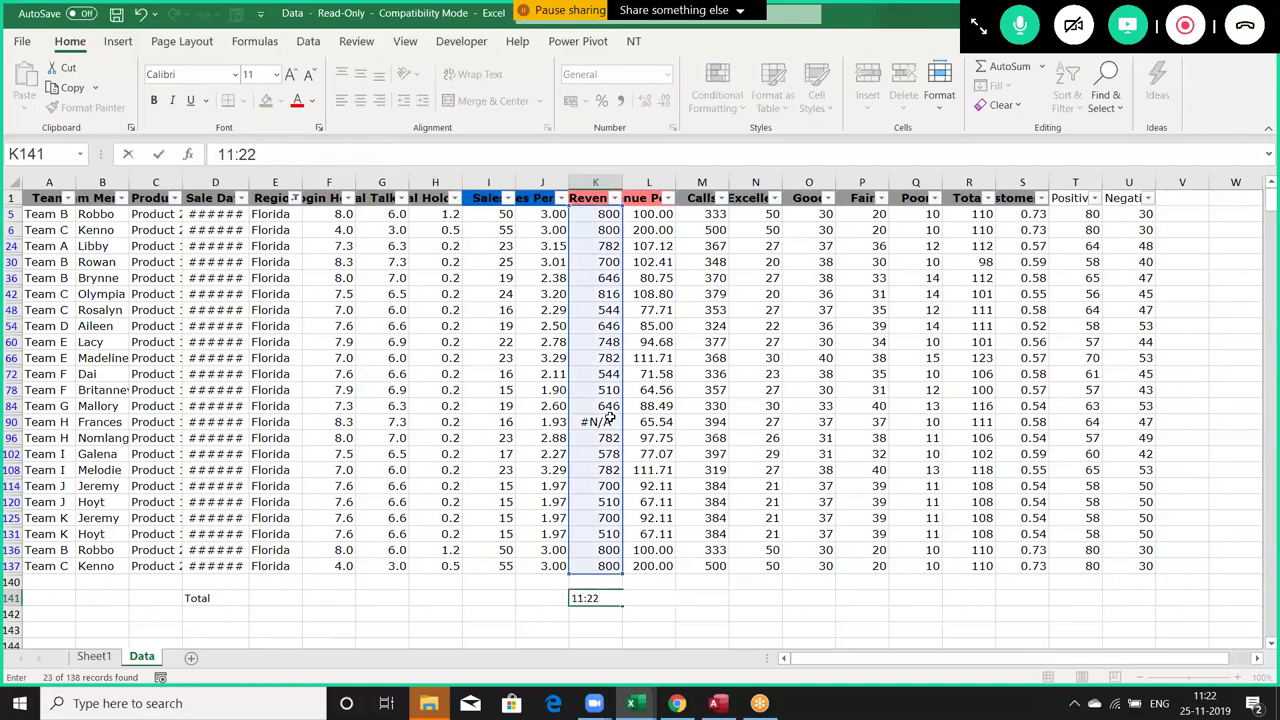
key(Escape)
Remove the filter to show all rows and clear the total formula in K141.
key(ctrl+shift+l)
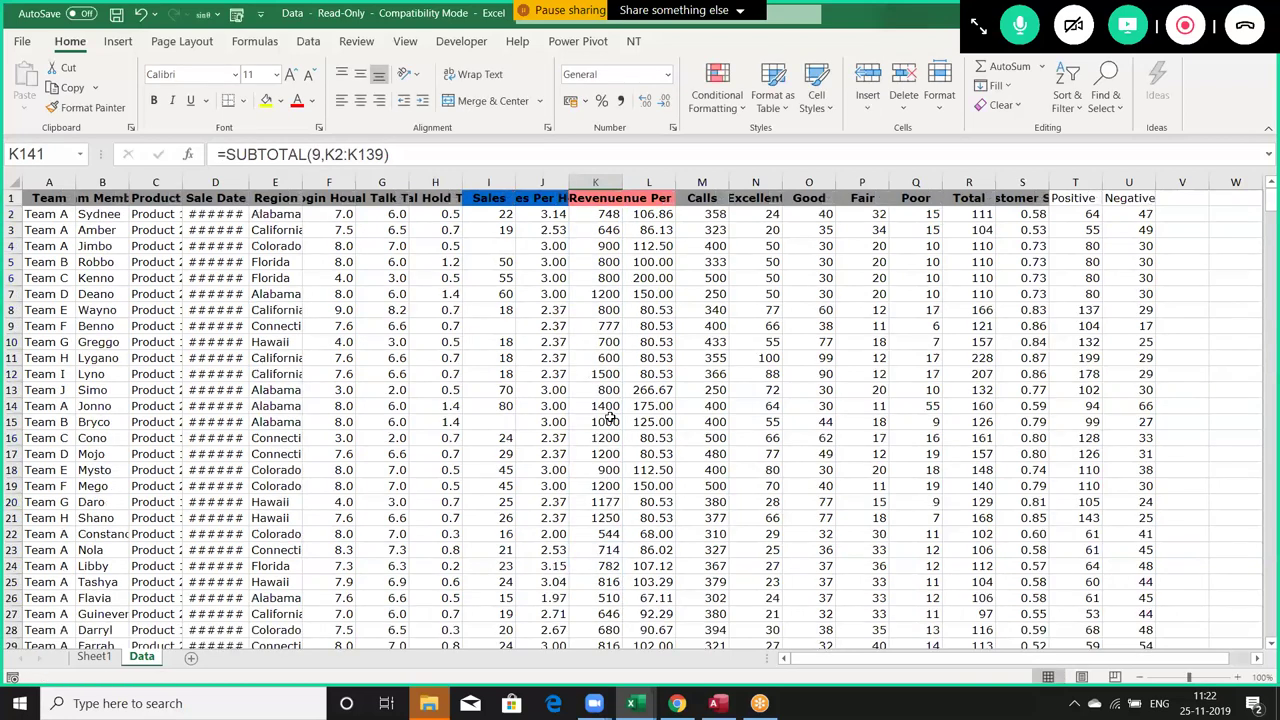
key(Return)
key(Up)
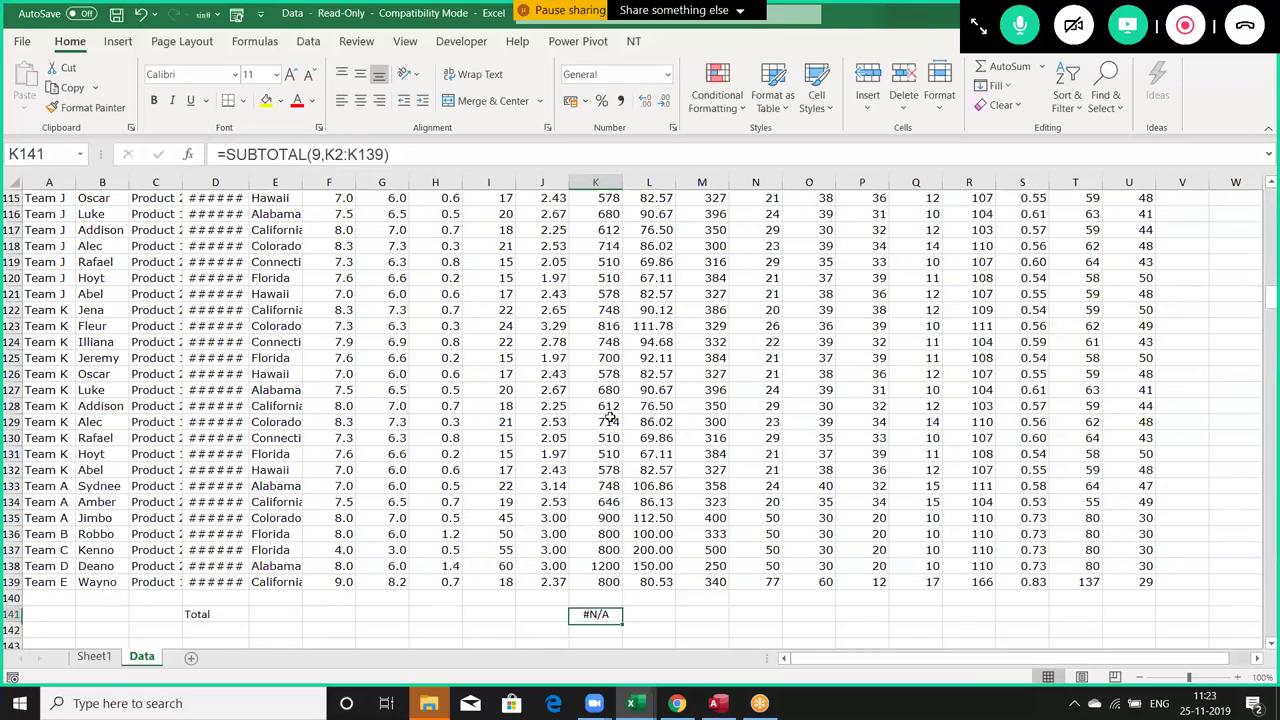
key(Delete)
Start =AGGREGATE in K141 with 9 (SUM) and option 7, ignoring hidden rows and errors.
text(=)
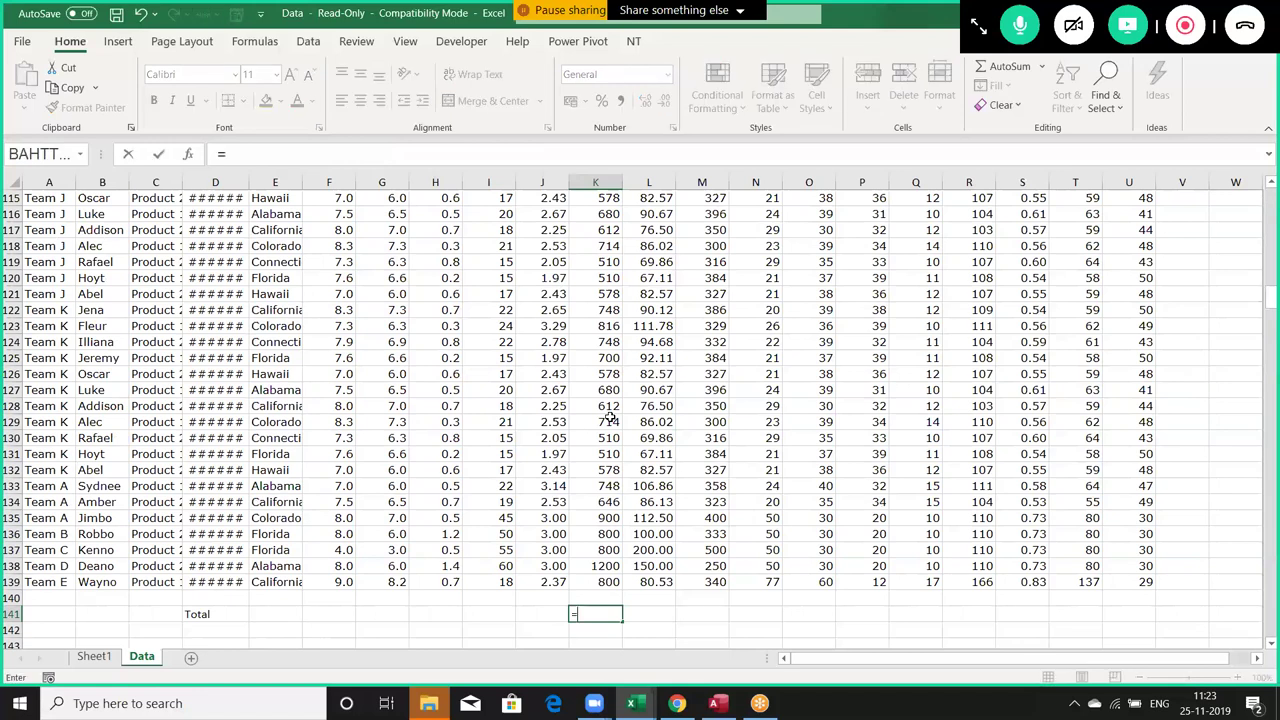
text(ag)
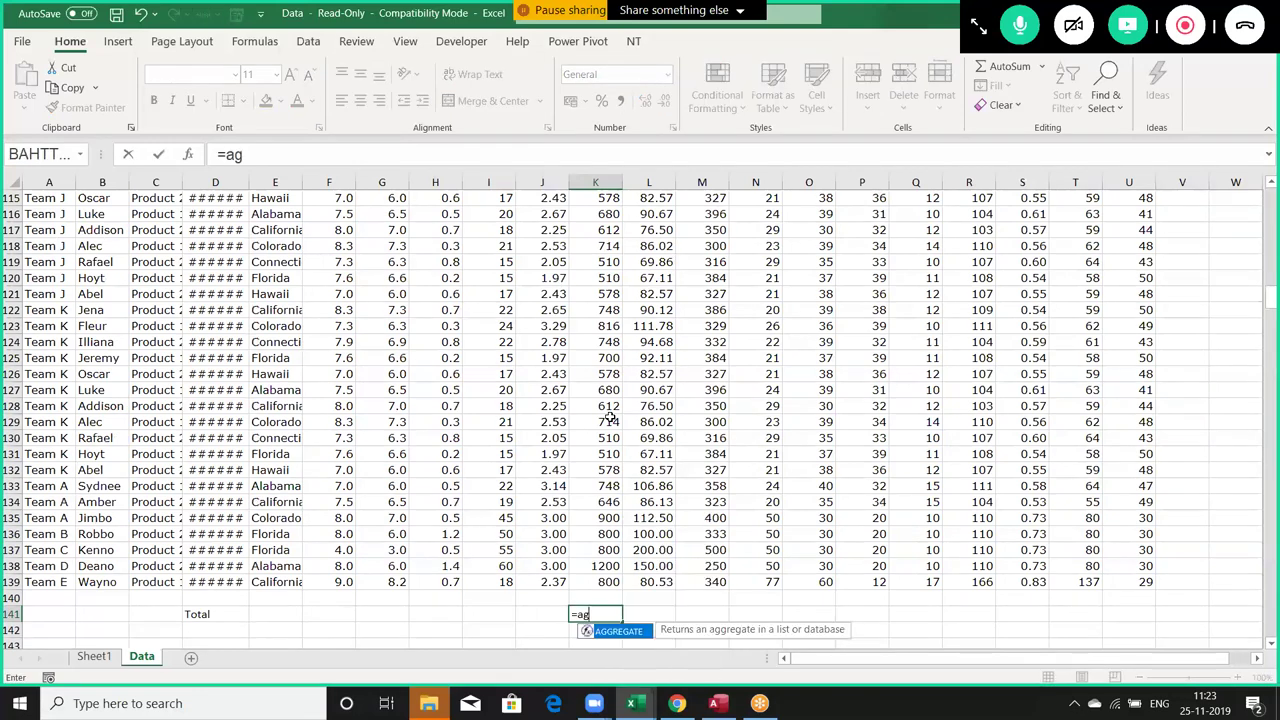
key(Tab)
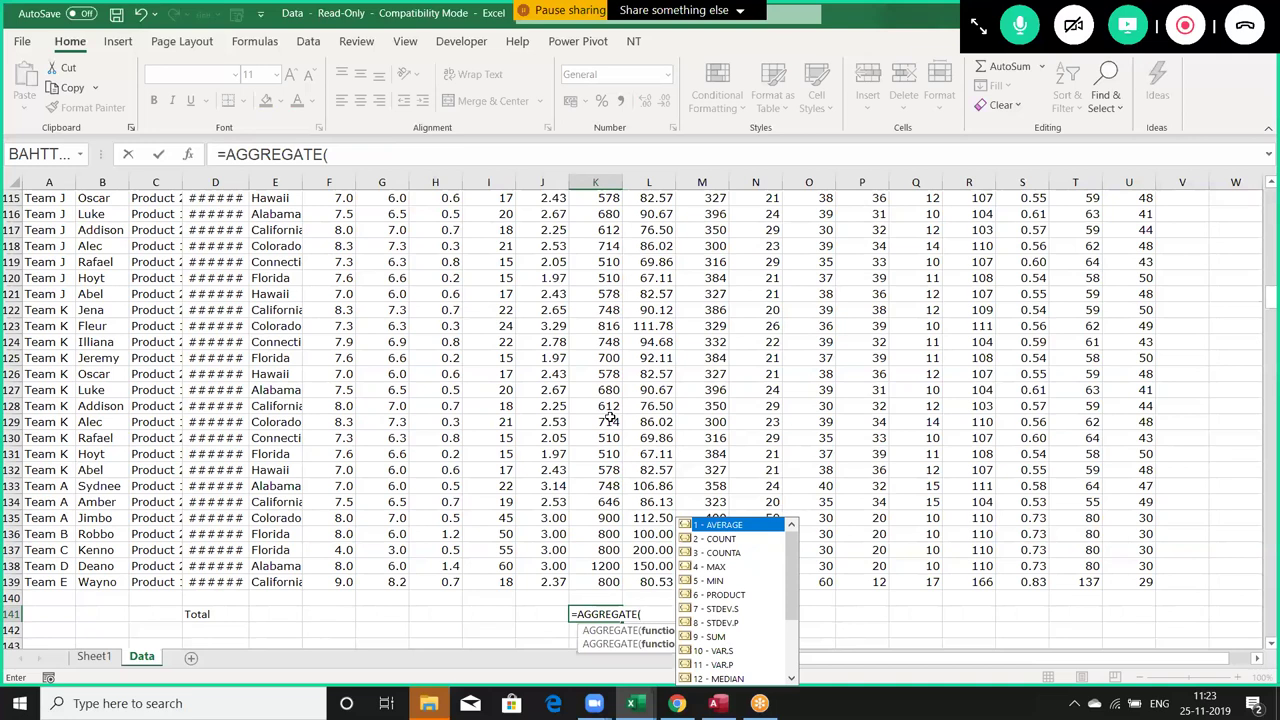
key(Down)
key(Down)
key(Down)
key(Down)
key(Down)
key(Down)
key(Down)
key(Down)
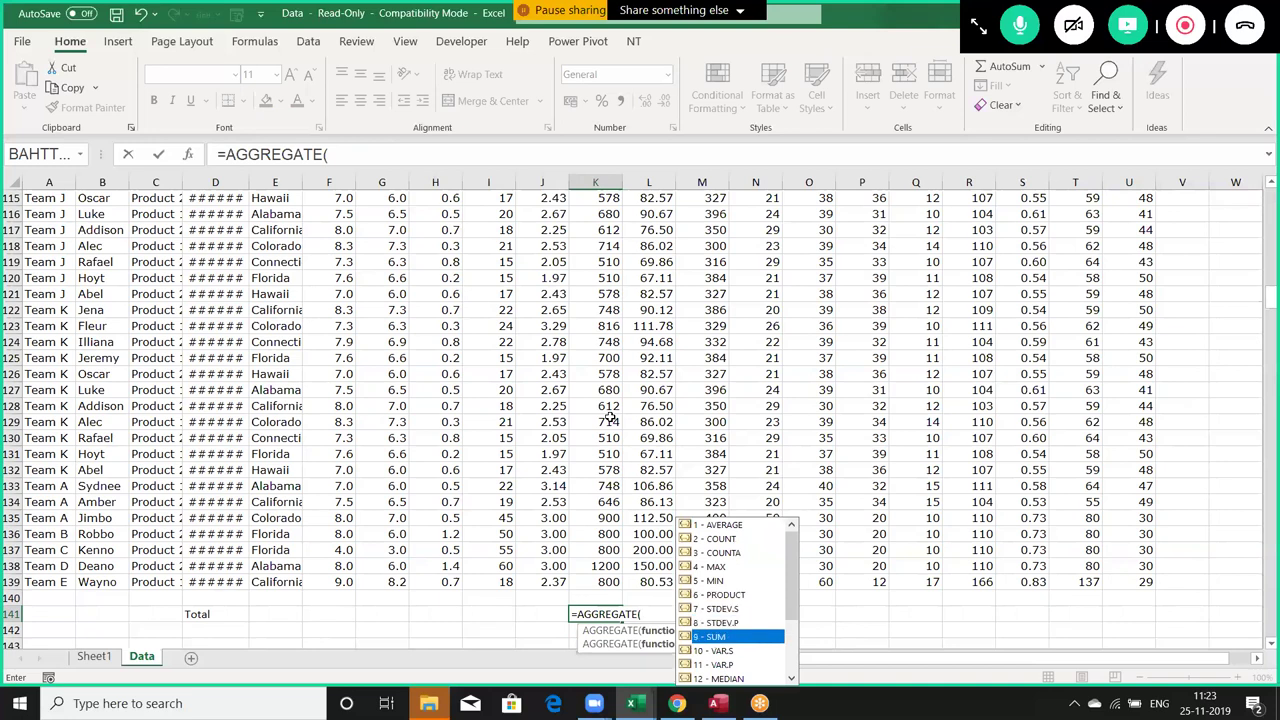
key(Tab)
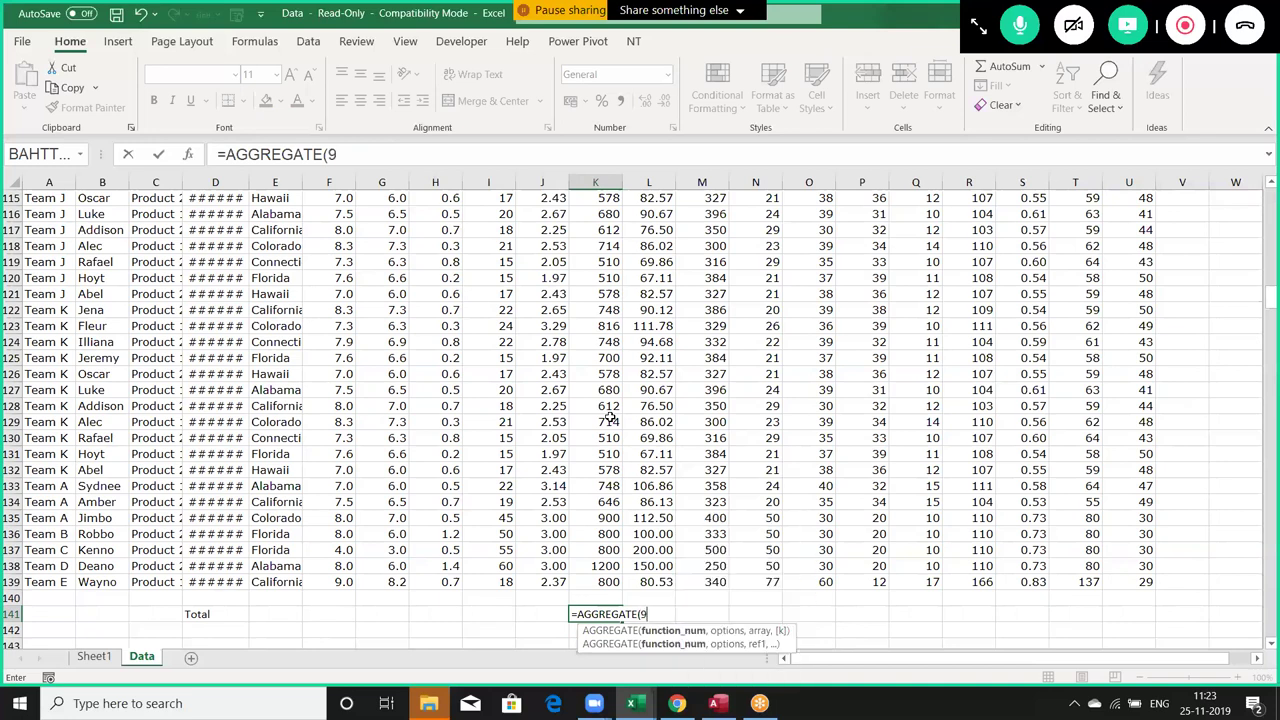
text(,)
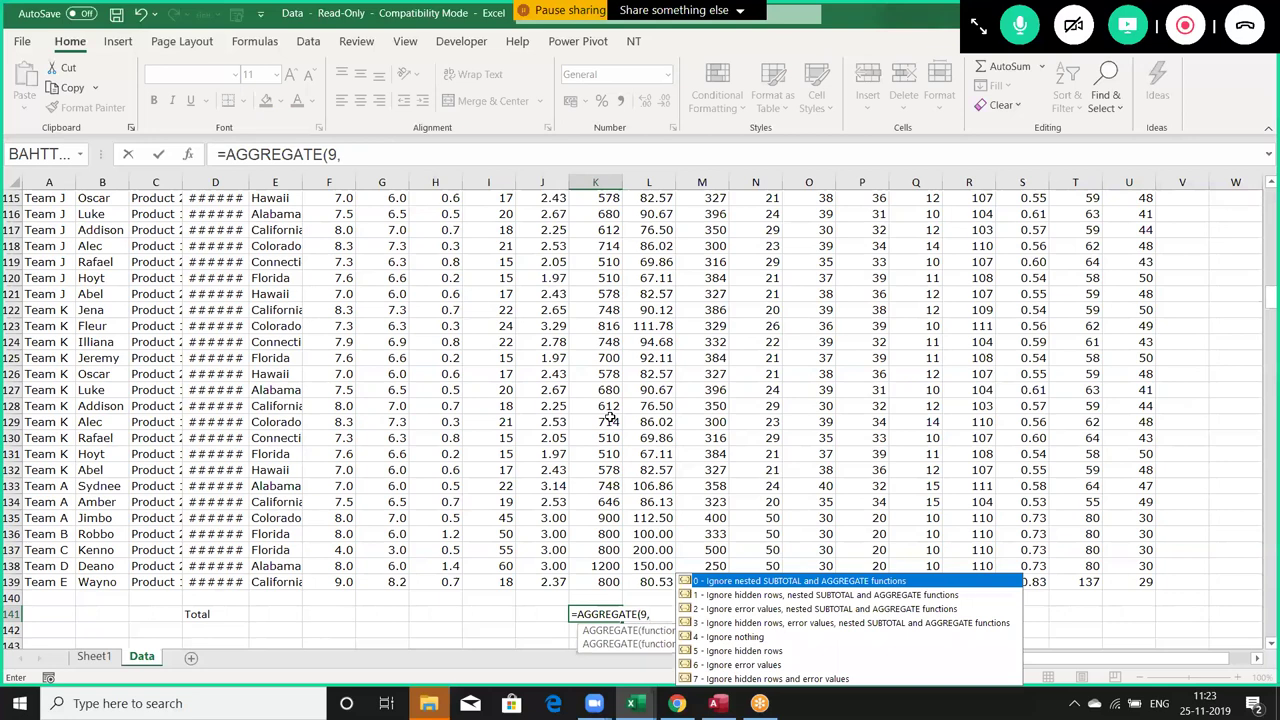
key(Down)
key(Down)
key(Down)
key(Down)
key(Down)
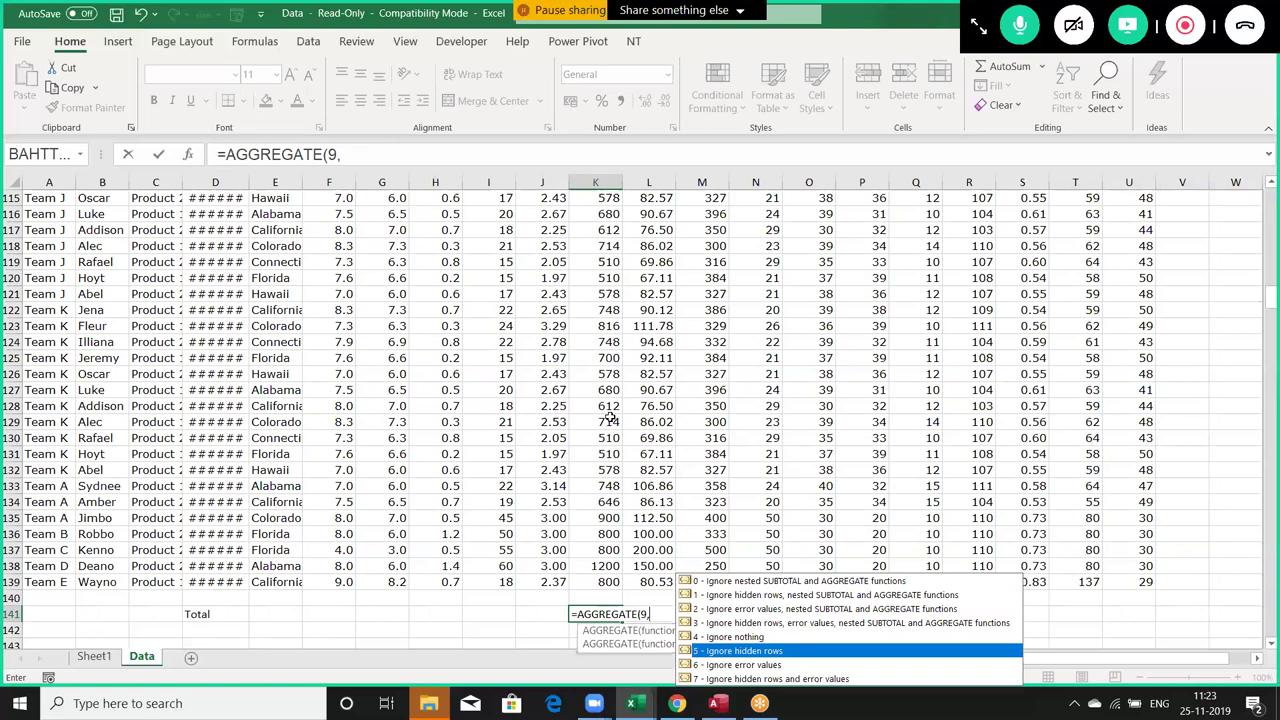
key(Down)
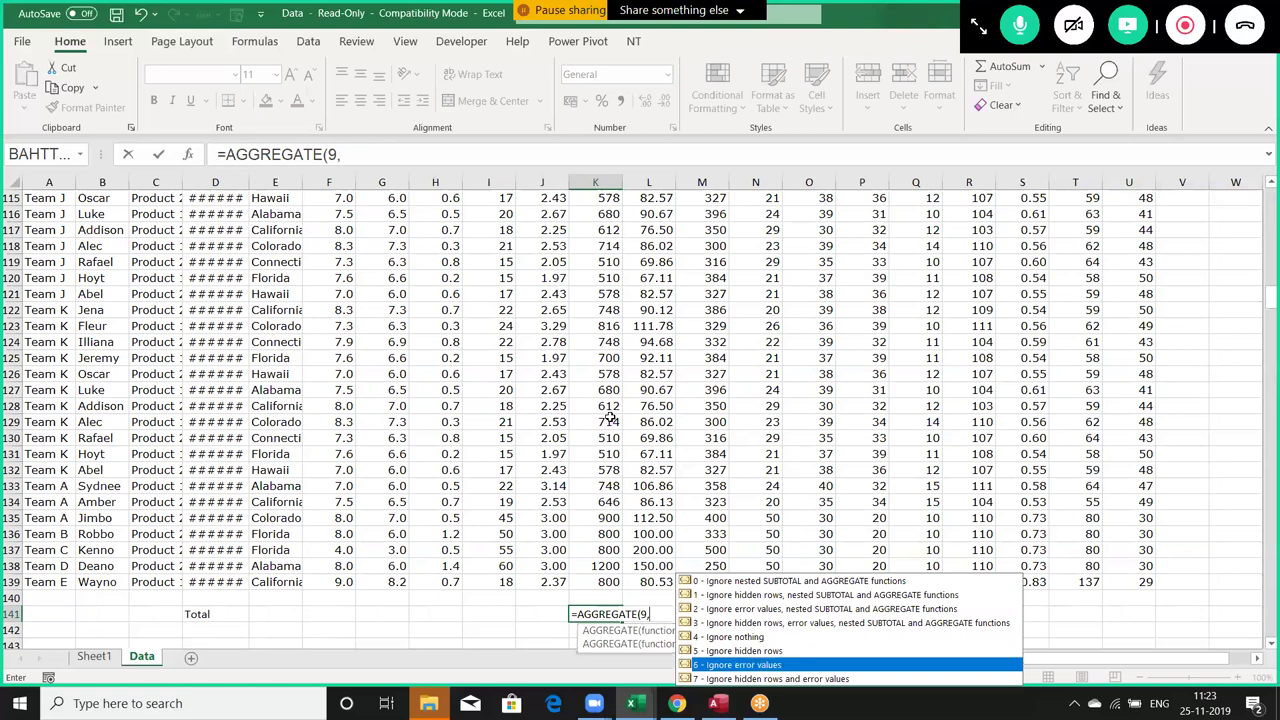
key(Down)
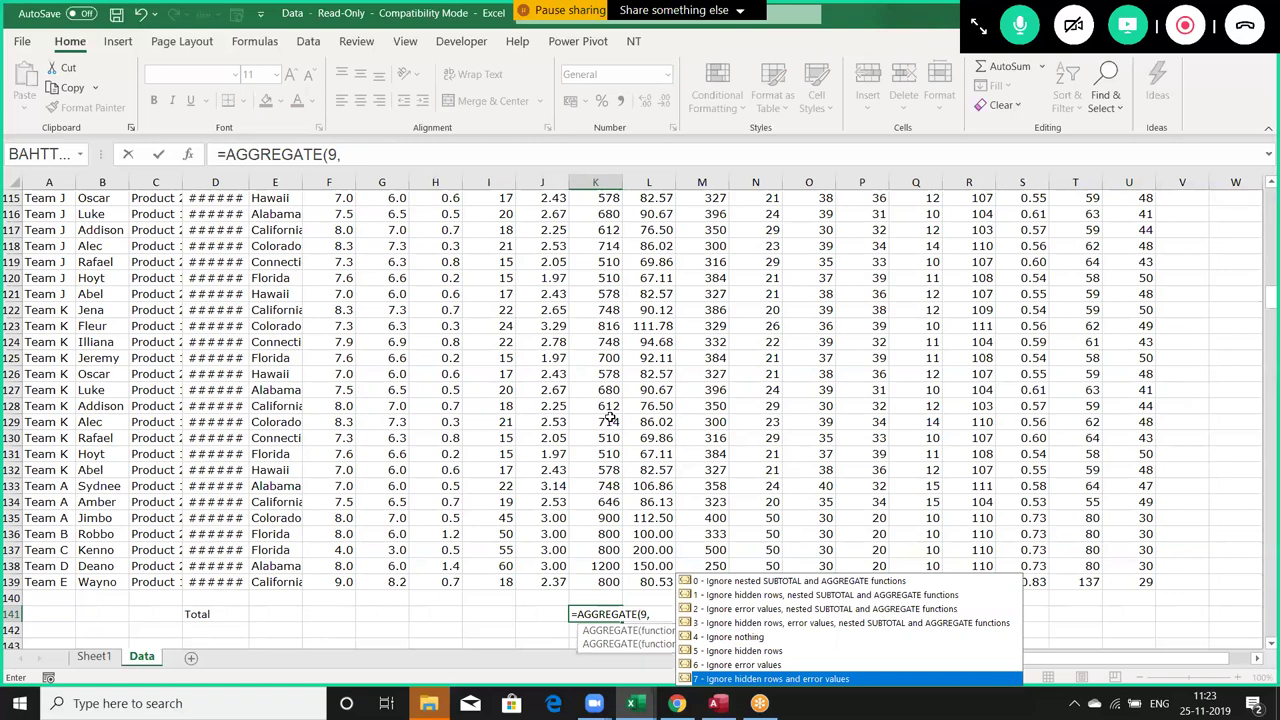
key(Tab)
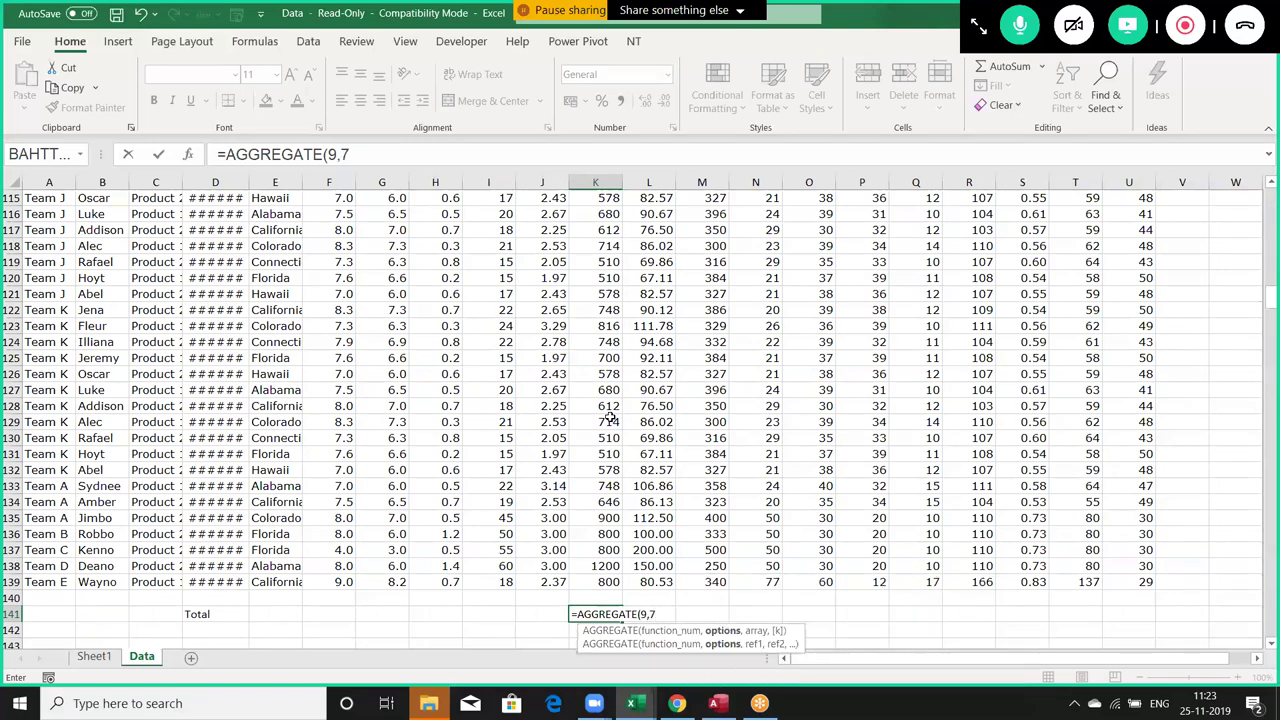
Set the AGGREGATE range to K2:K139 and enter the formula.
text(,)
key(Up)
key(Up)
key(ctrl+shift+Up)
key(shift+Down)
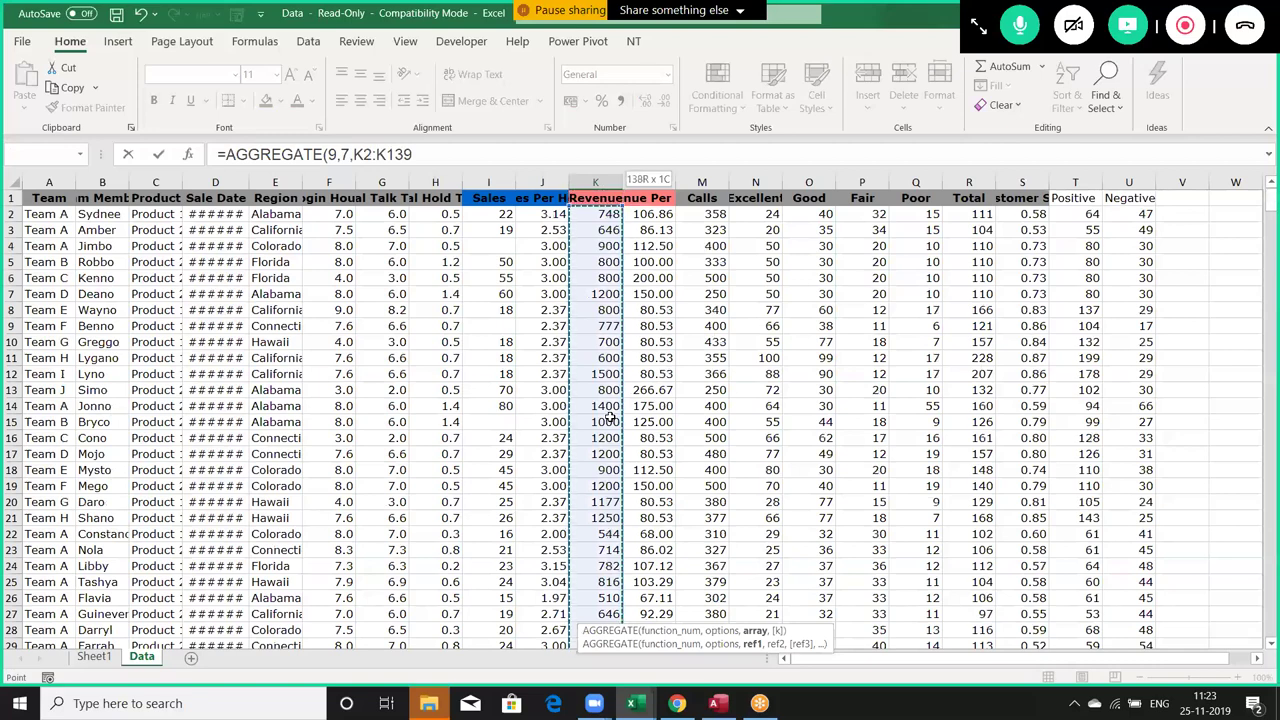
key(Return)
Re-filter Region to Florida only and select K141, whose AGGREGATE total shows 15126.
key(ctrl+Up)
key(ctrl+Up)
key(ctrl+Up)
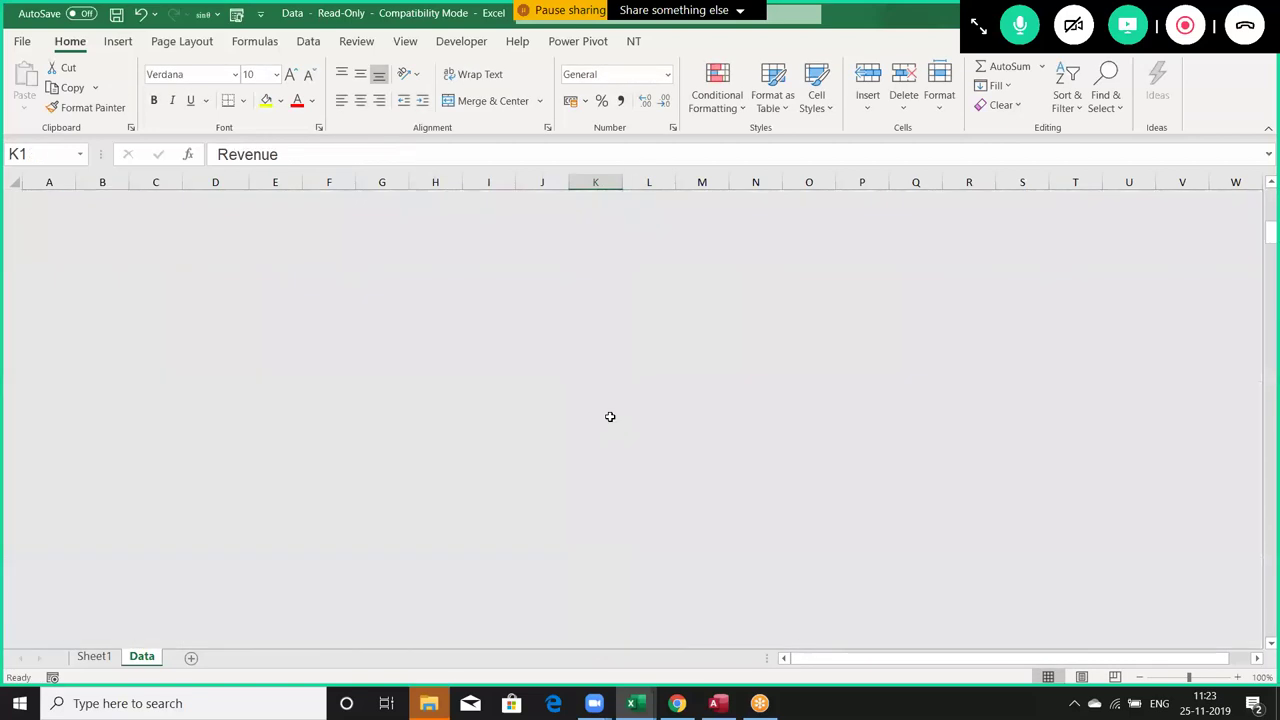
key(ctrl+shift+l)
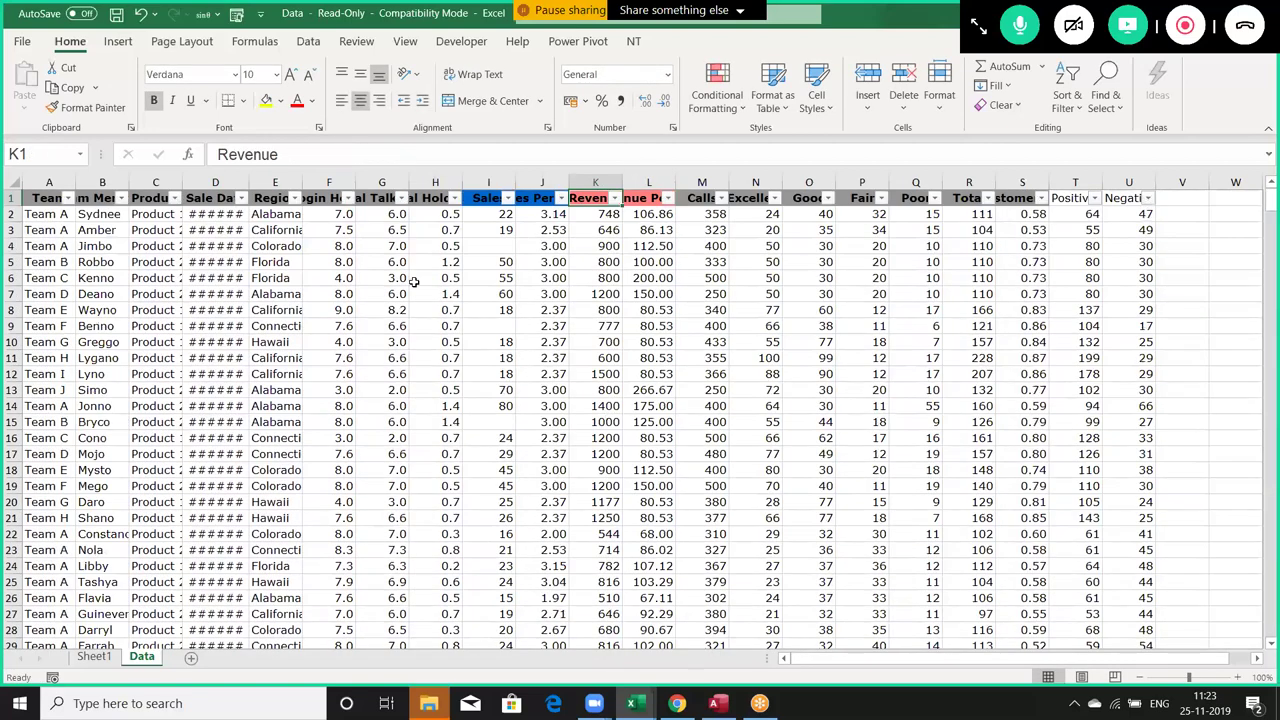
click(294, 198)
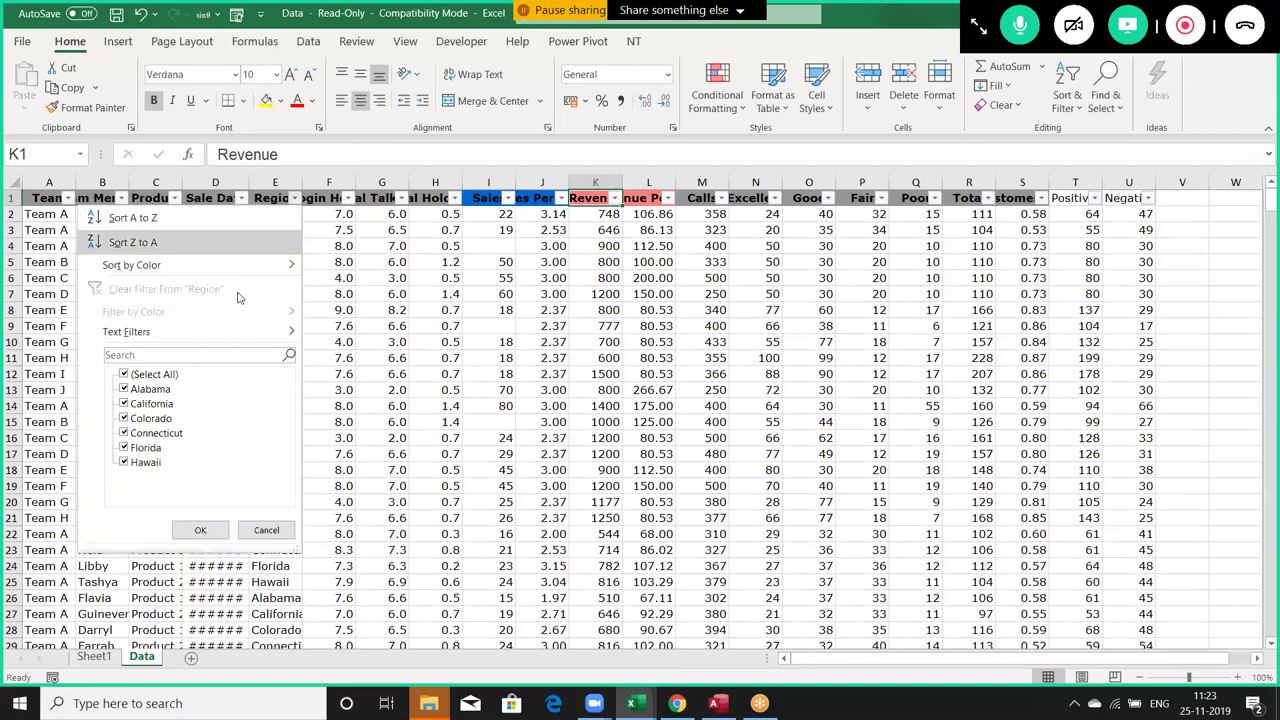
click(124, 375)
click(123, 447)
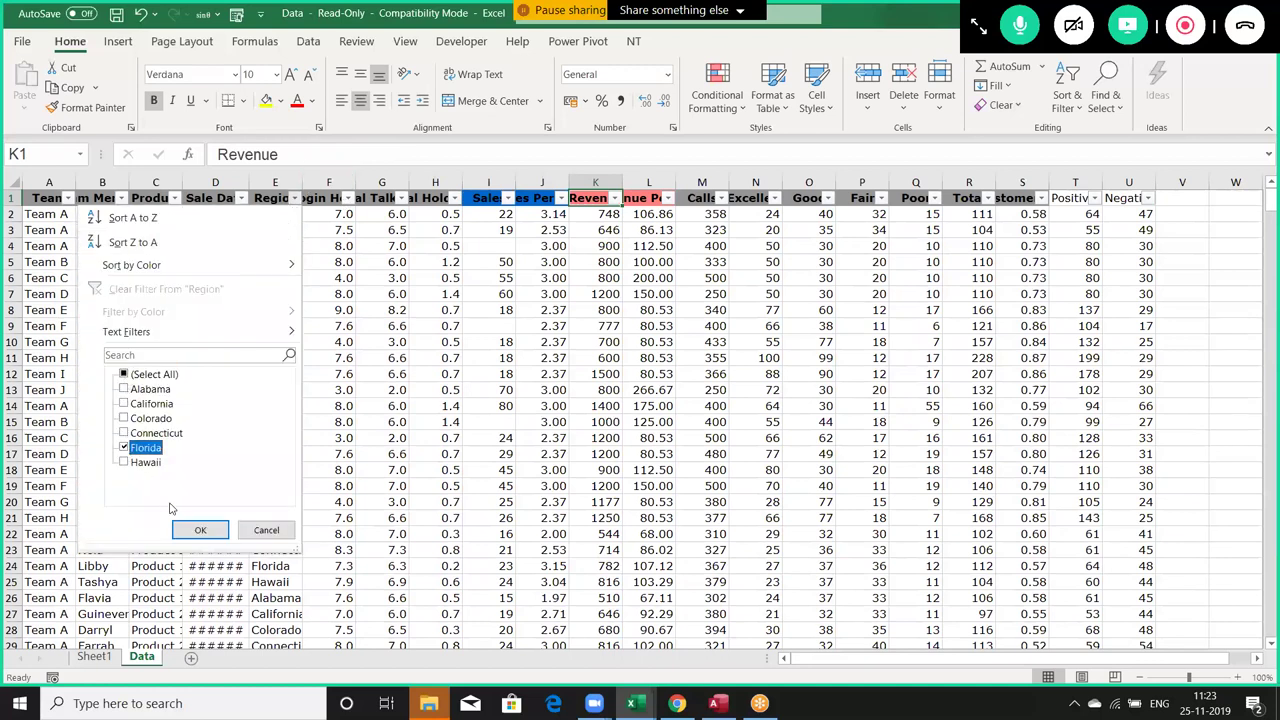
click(202, 530)
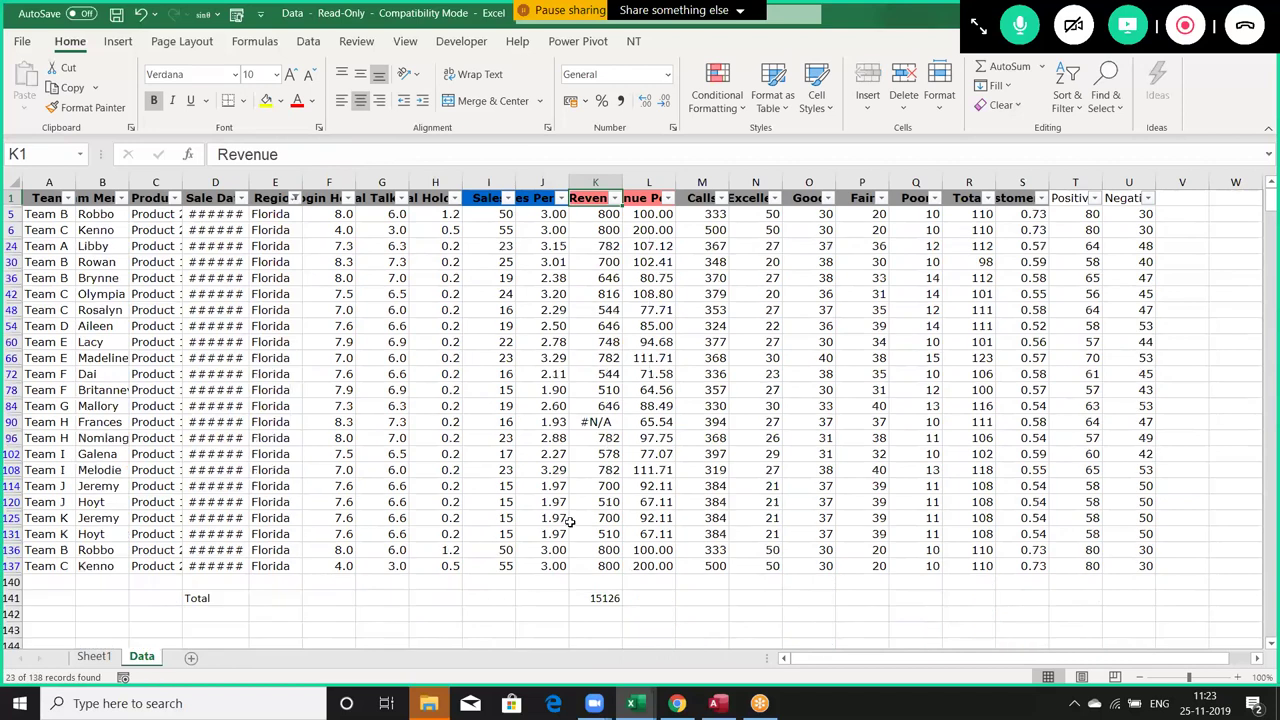
click(595, 583)
click(595, 597)
double_click(595, 597)
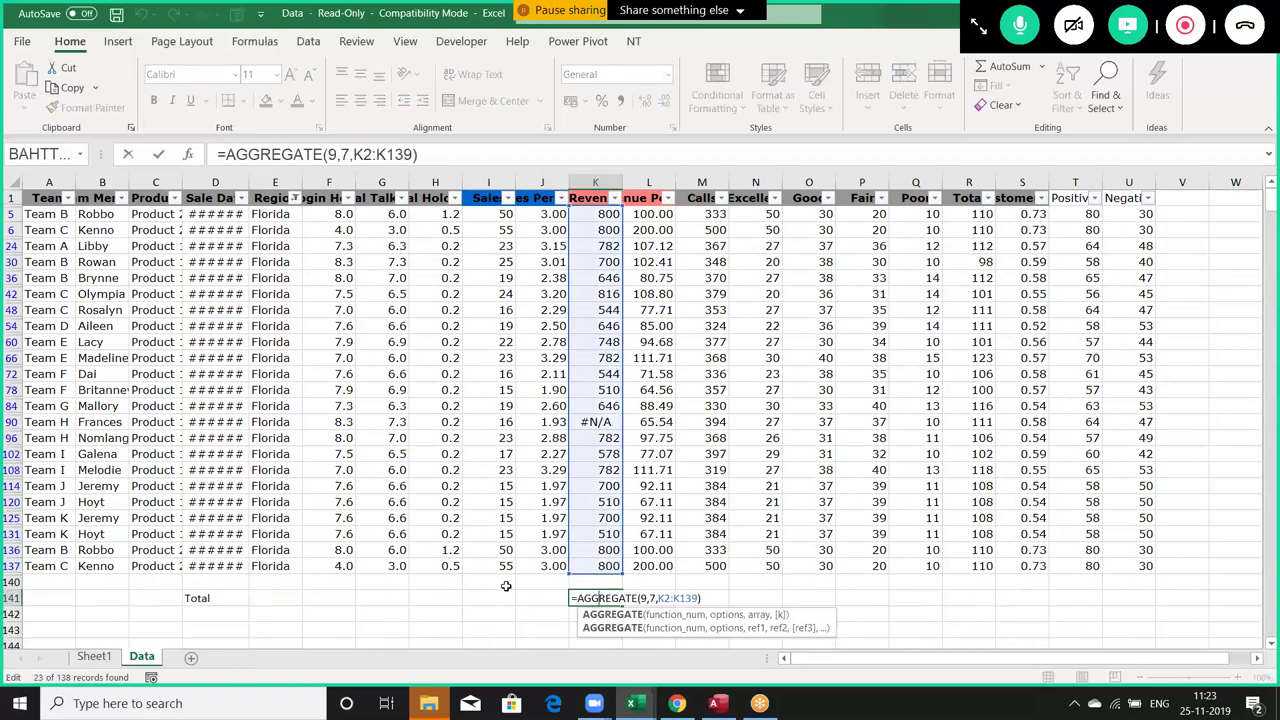
key(Return)
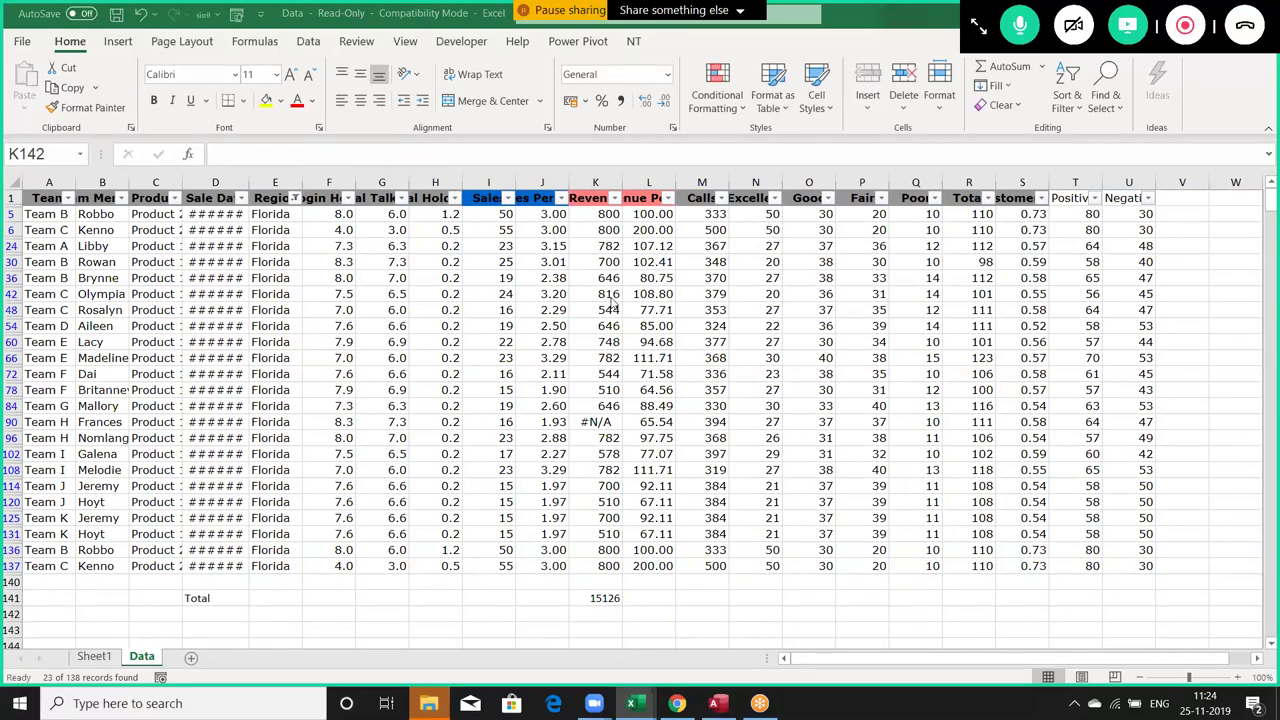
mouse_move(632, 703)
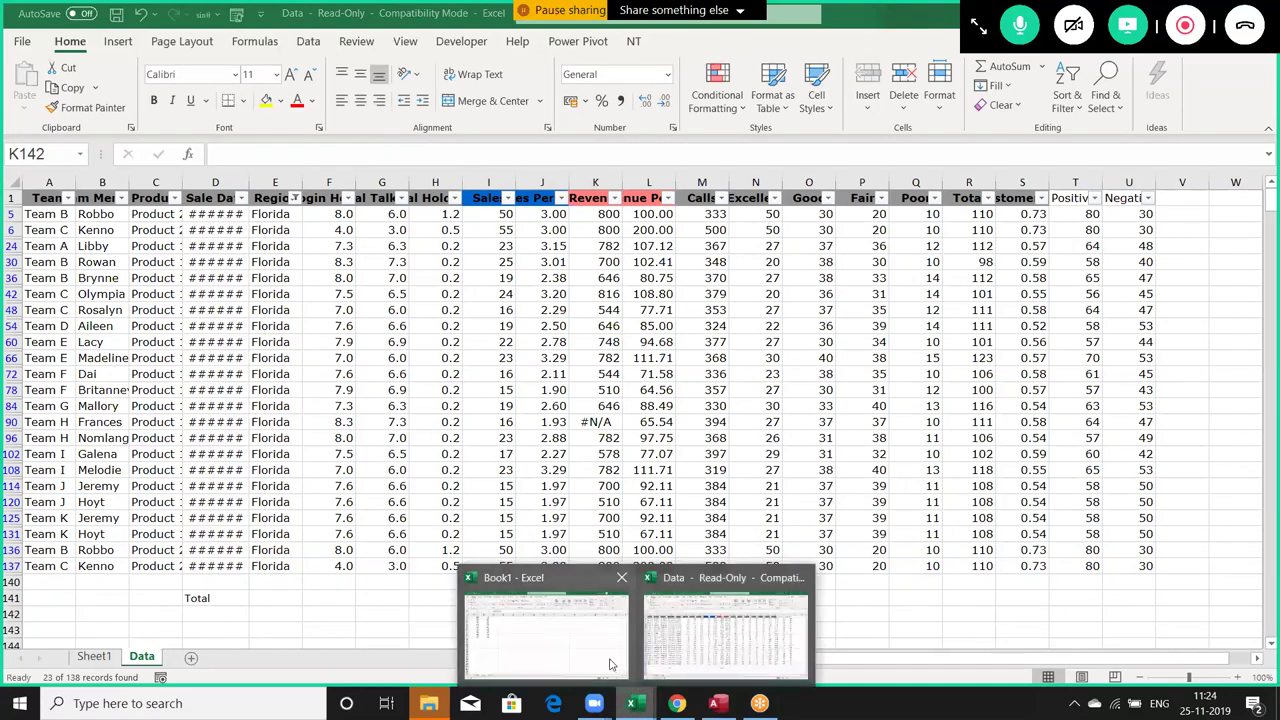
Switch to the Book1 workbook and browse the Math & Trig functions on the Formulas ribbon.
click(545, 630)
click(490, 320)
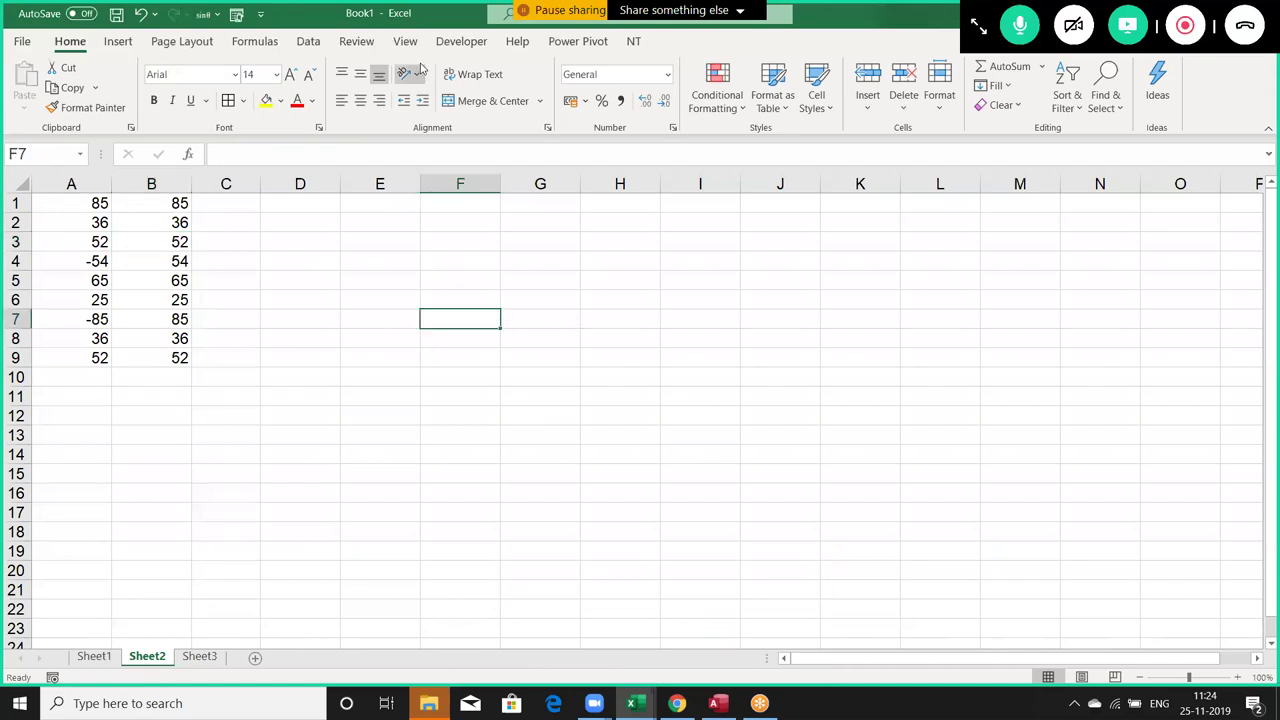
click(255, 42)
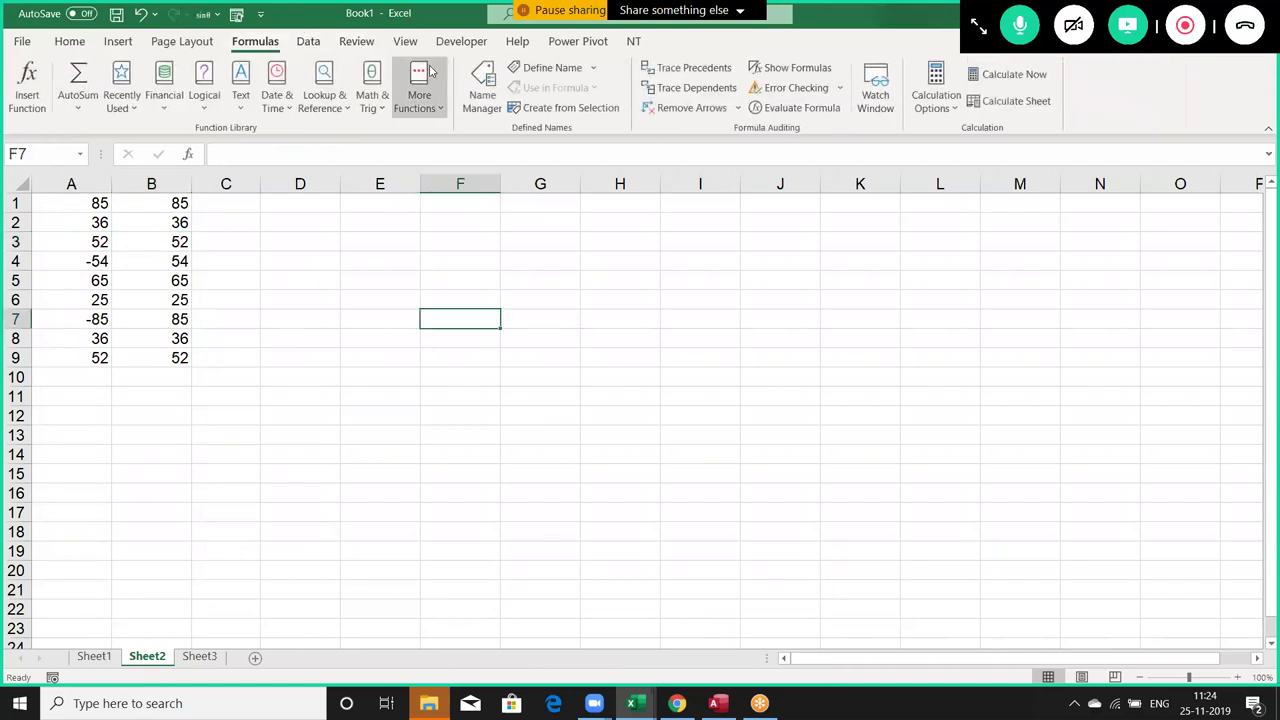
click(386, 112)
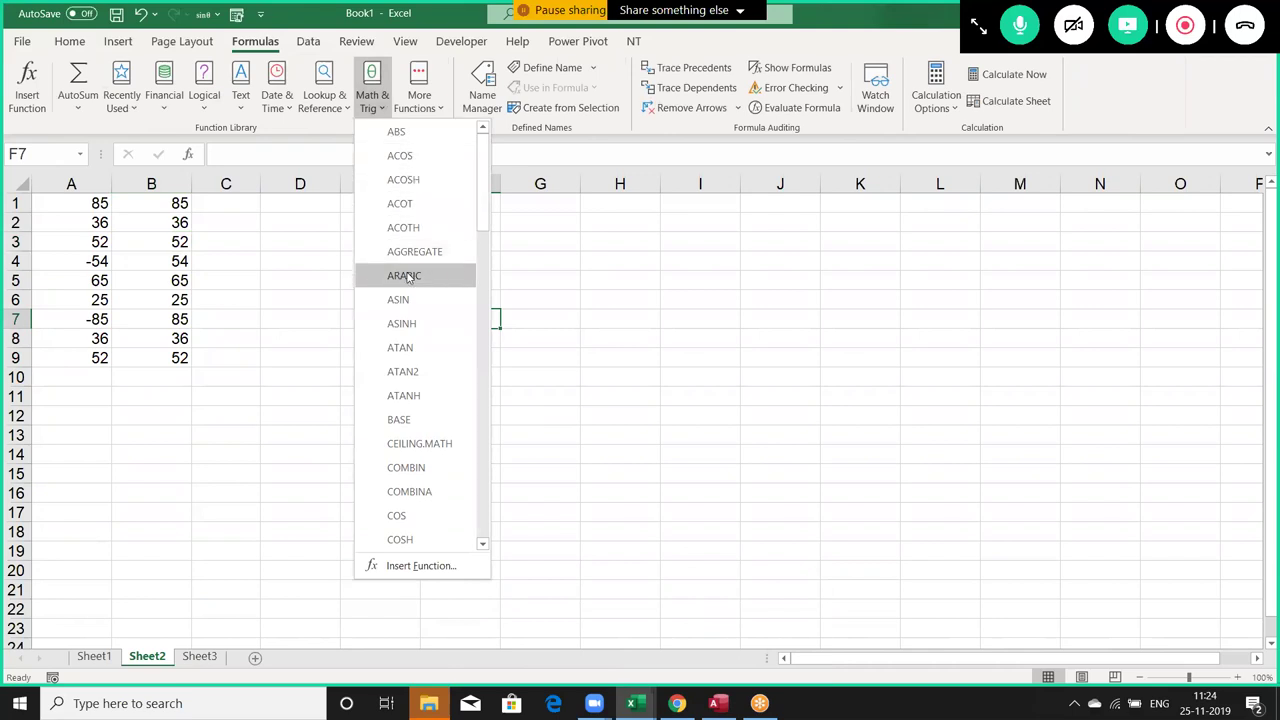
click(309, 358)
Fill D9:D13 with the numbers 1 to 5, correcting a mistyped 6.
click(312, 355)
text(1)
key(Return)
text(2)
key(Return)
text(6)
key(Return)
key(Return)
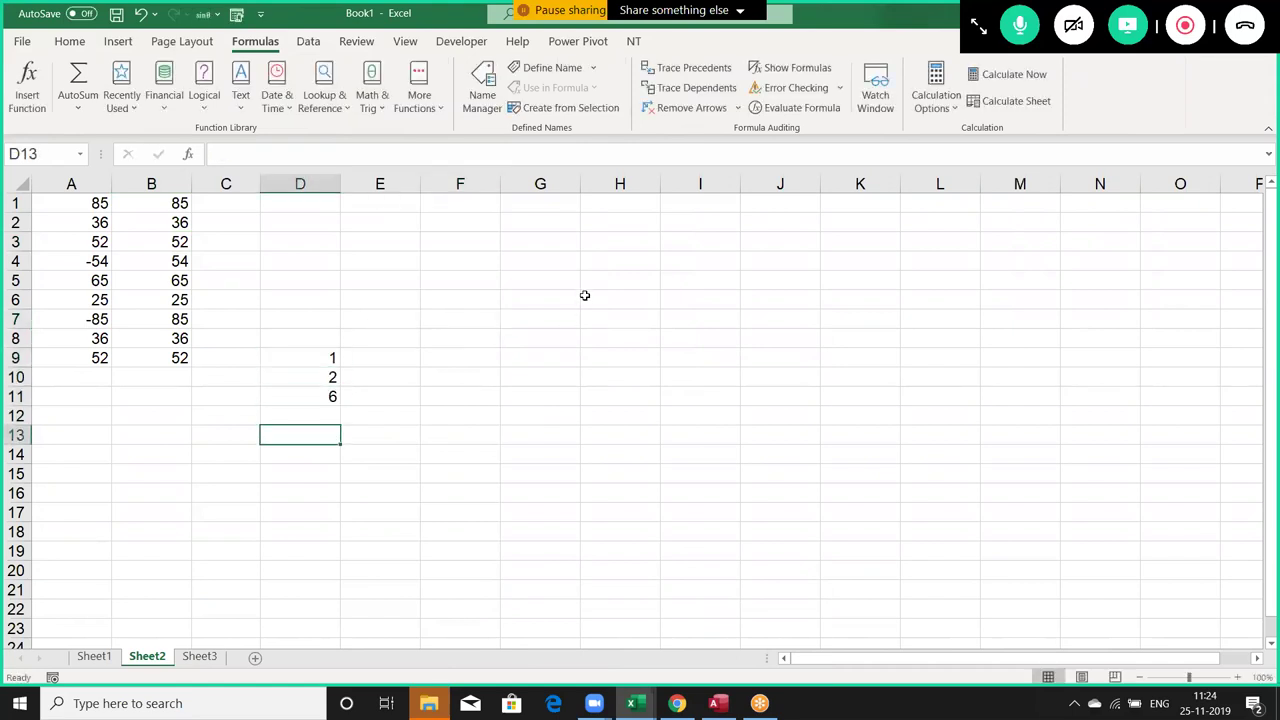
key(Up)
key(Up)
text(3)
key(Return)
text(4)
key(Return)
text(5)
key(Return)
key(Up)
key(ctrl+Up)
key(Right)
text(=)
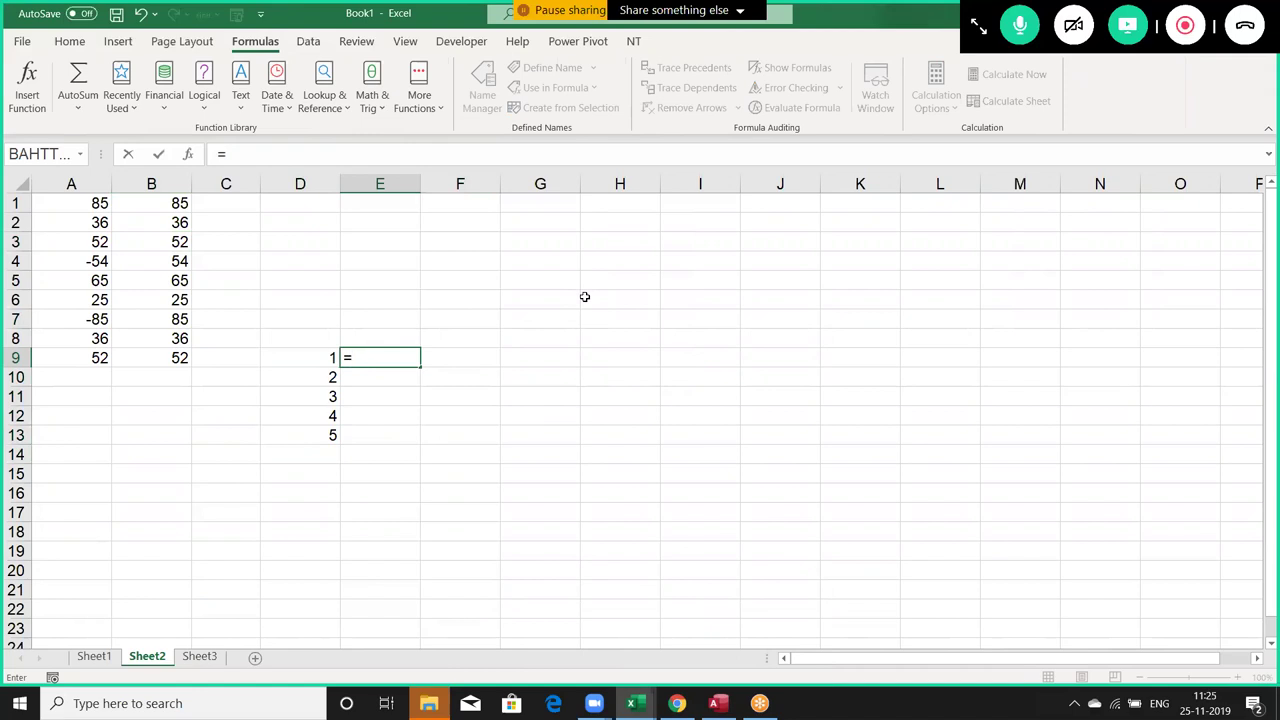
text(ro)
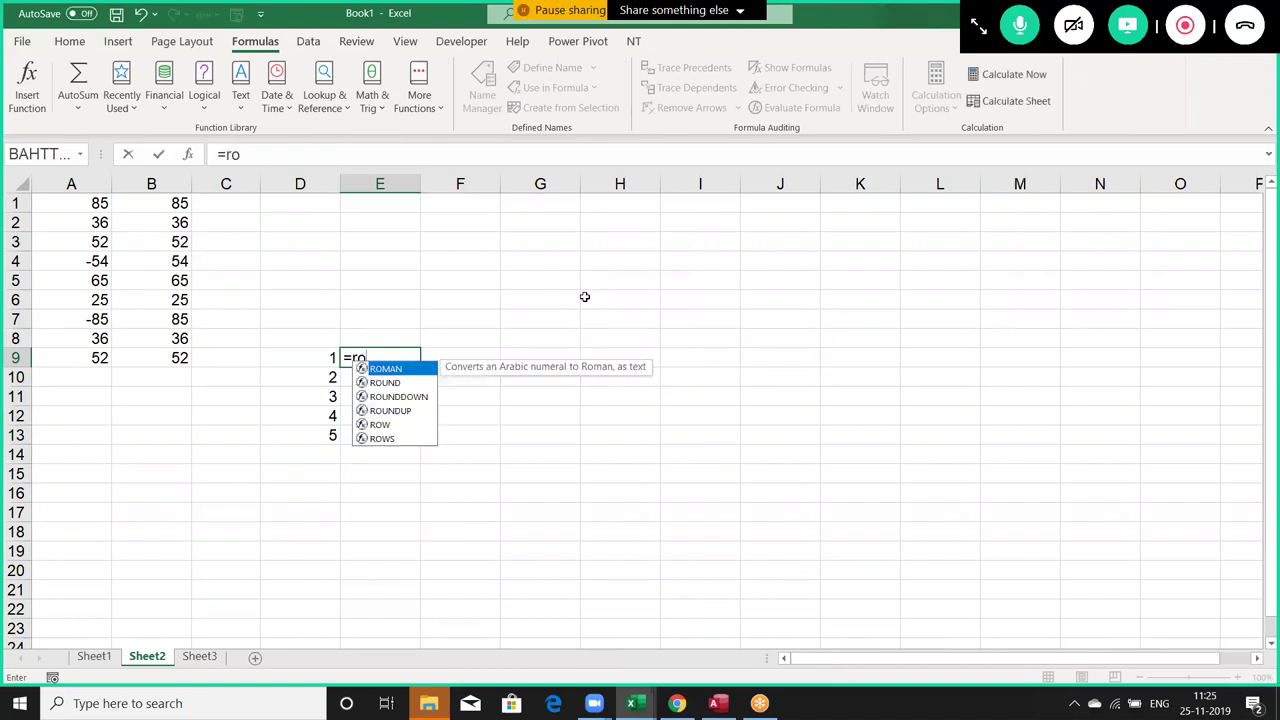
Enter =ROMAN(D9) in E9 and fill it down to E13, showing I to V.
key(Tab)
key(Left)
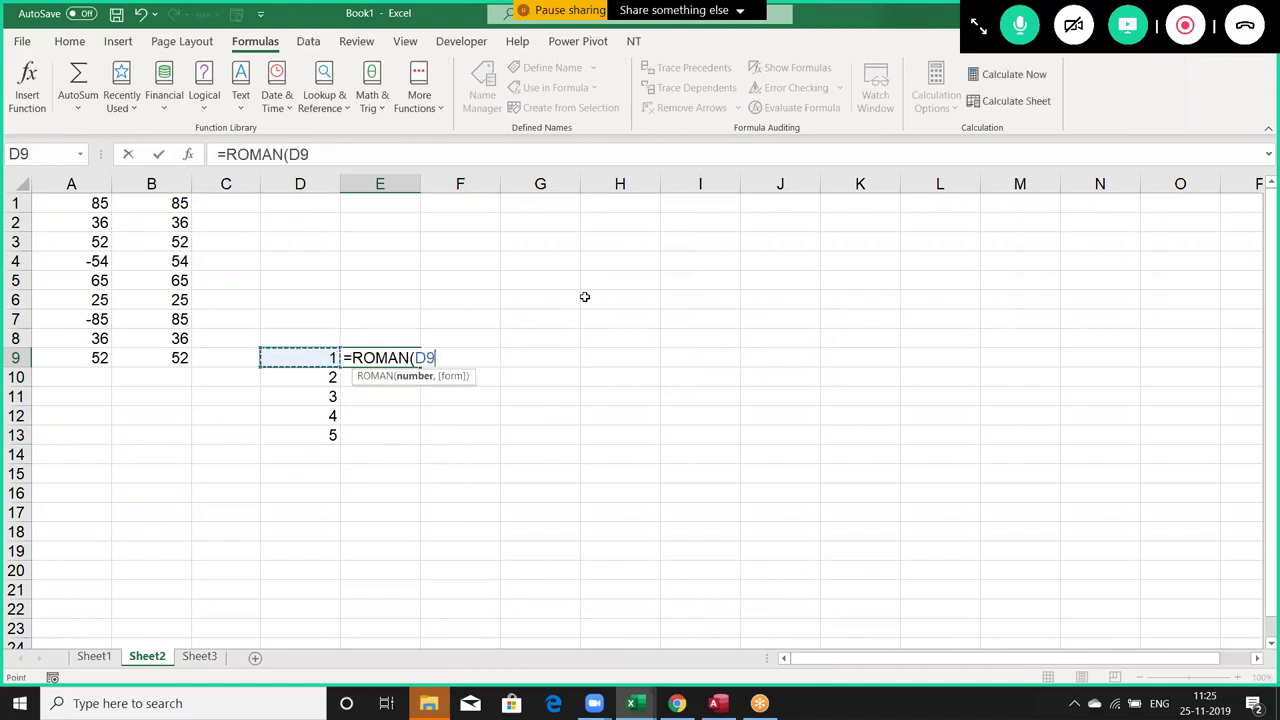
key(ctrl+Return)
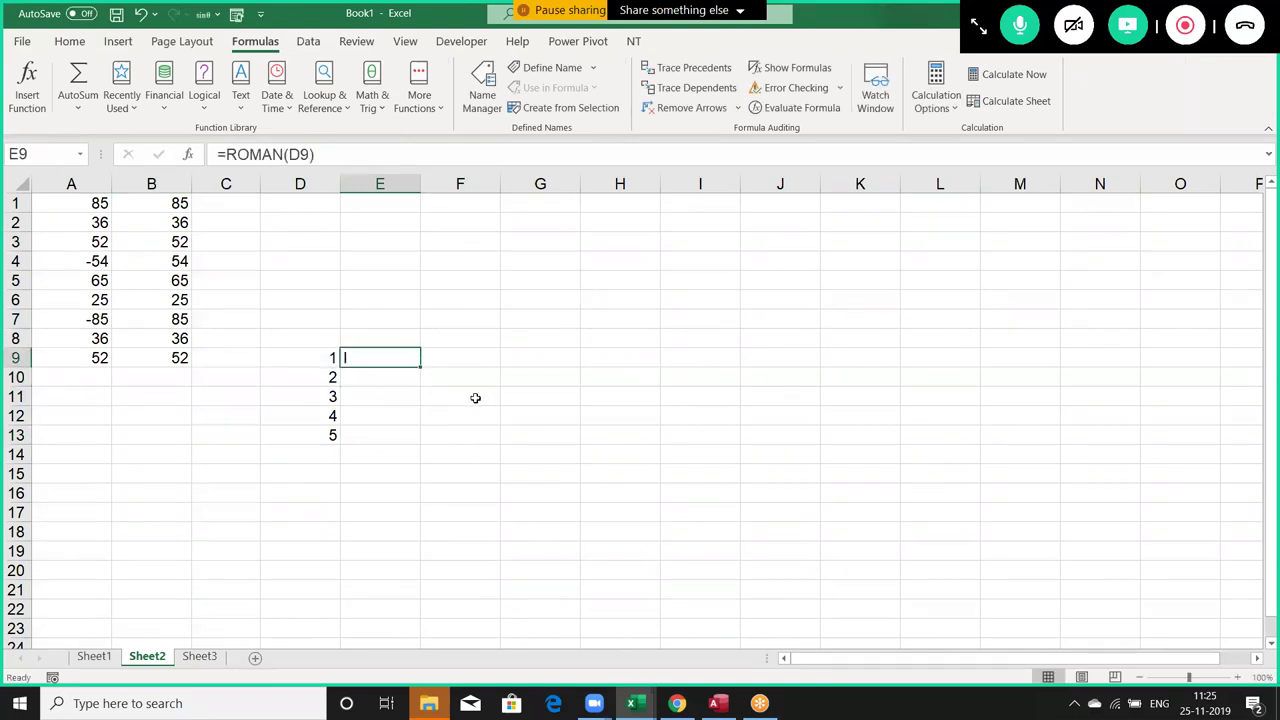
click(422, 372)
click(385, 372)
click(390, 362)
double_click(421, 366)
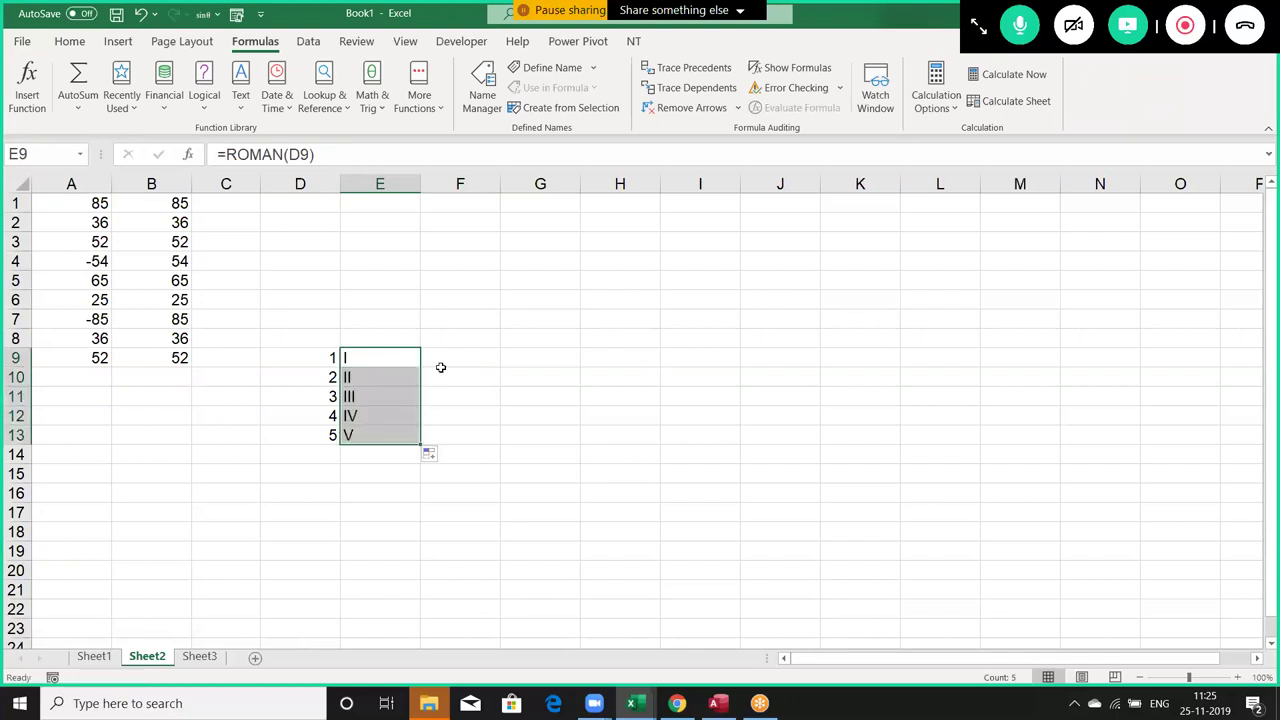
Enter =ARABIC(E9) in F9 and fill it down to F13, converting back to 1–5.
click(443, 359)
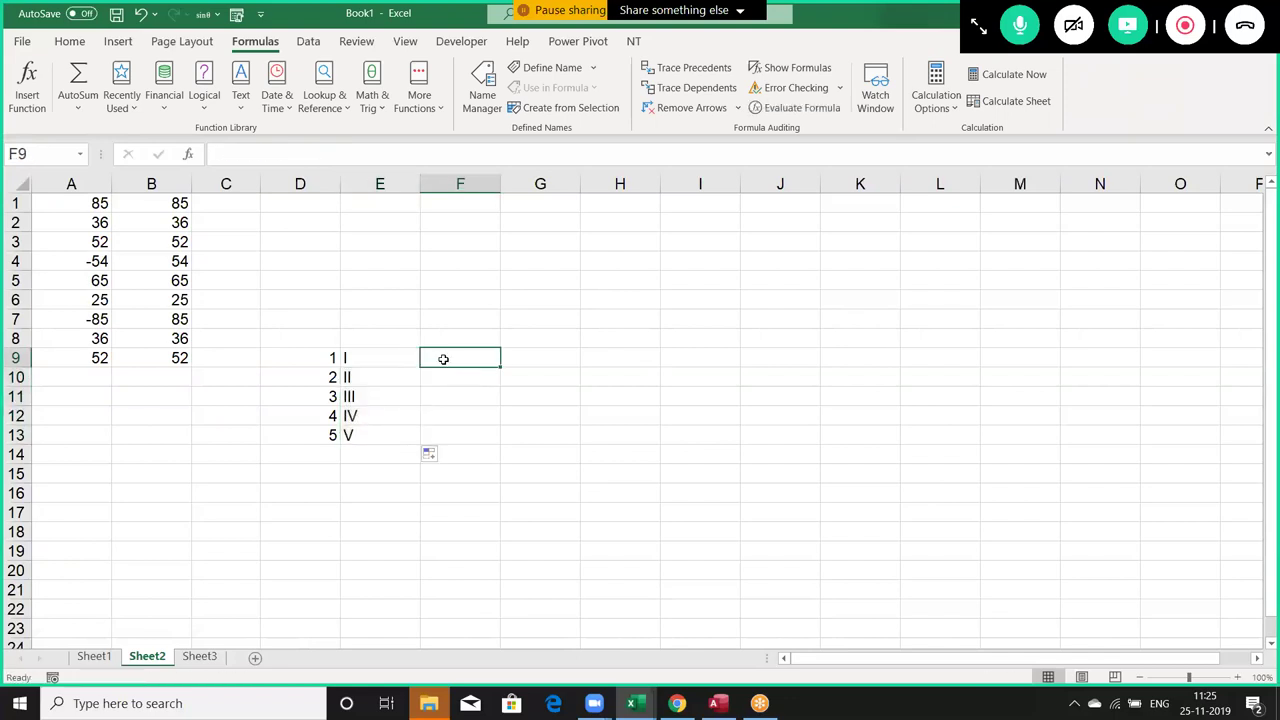
text(=ar)
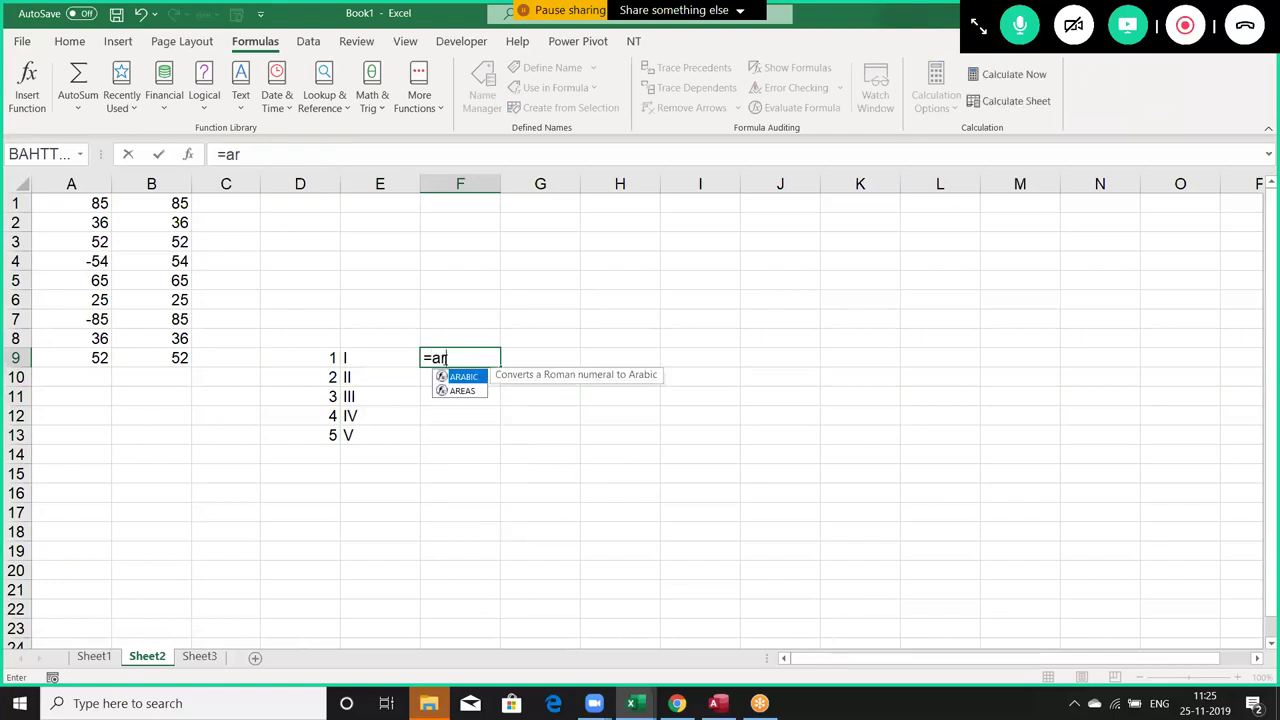
key(Tab)
key(Left)
key(Return)
click(445, 358)
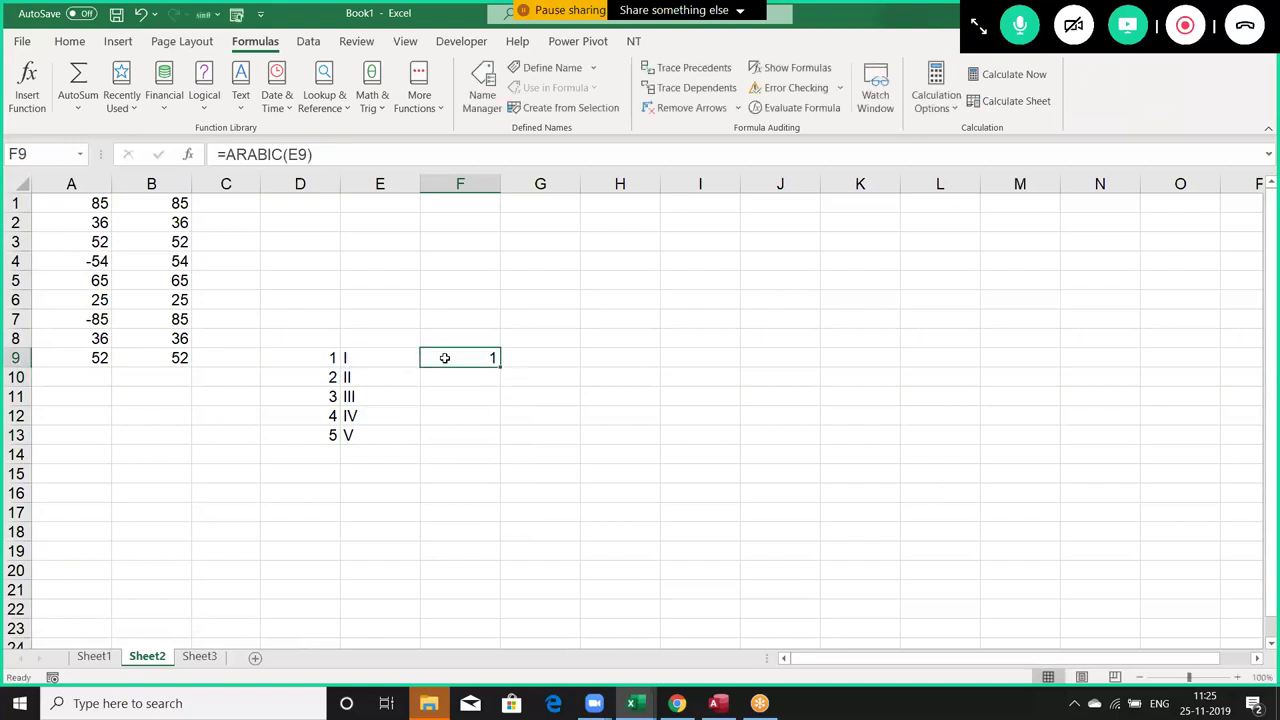
double_click(499, 367)
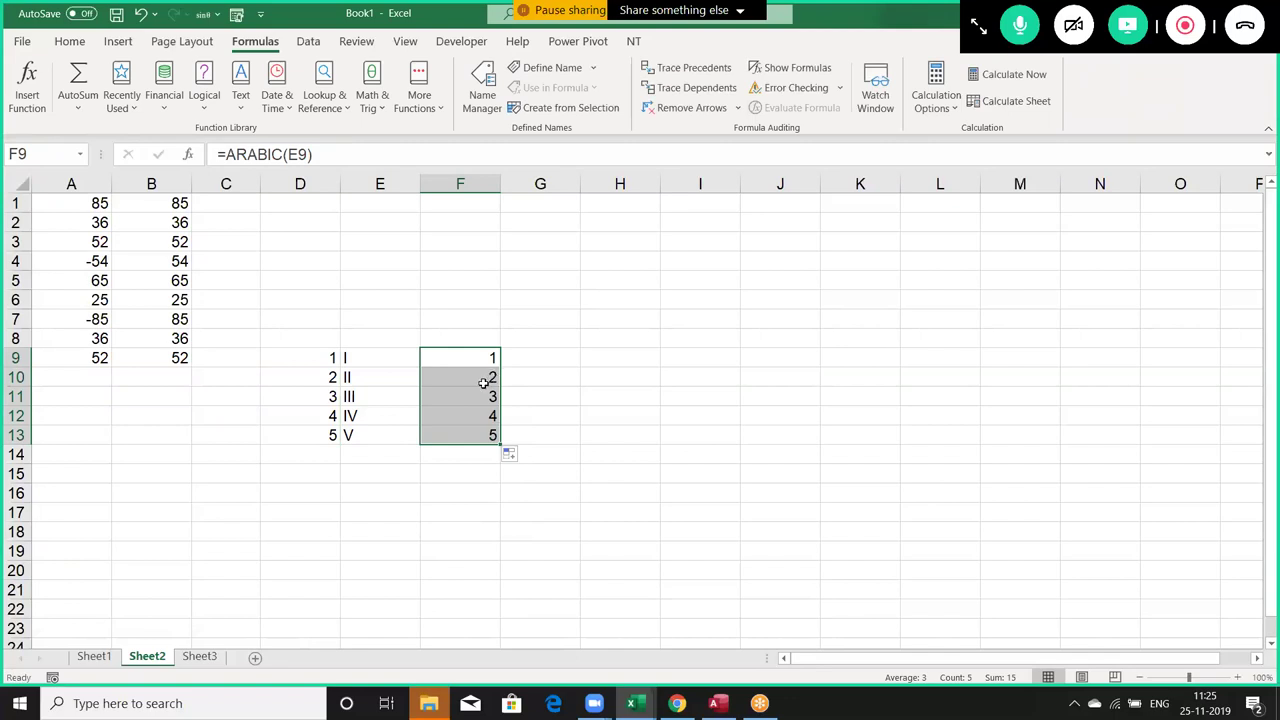
click(519, 360)
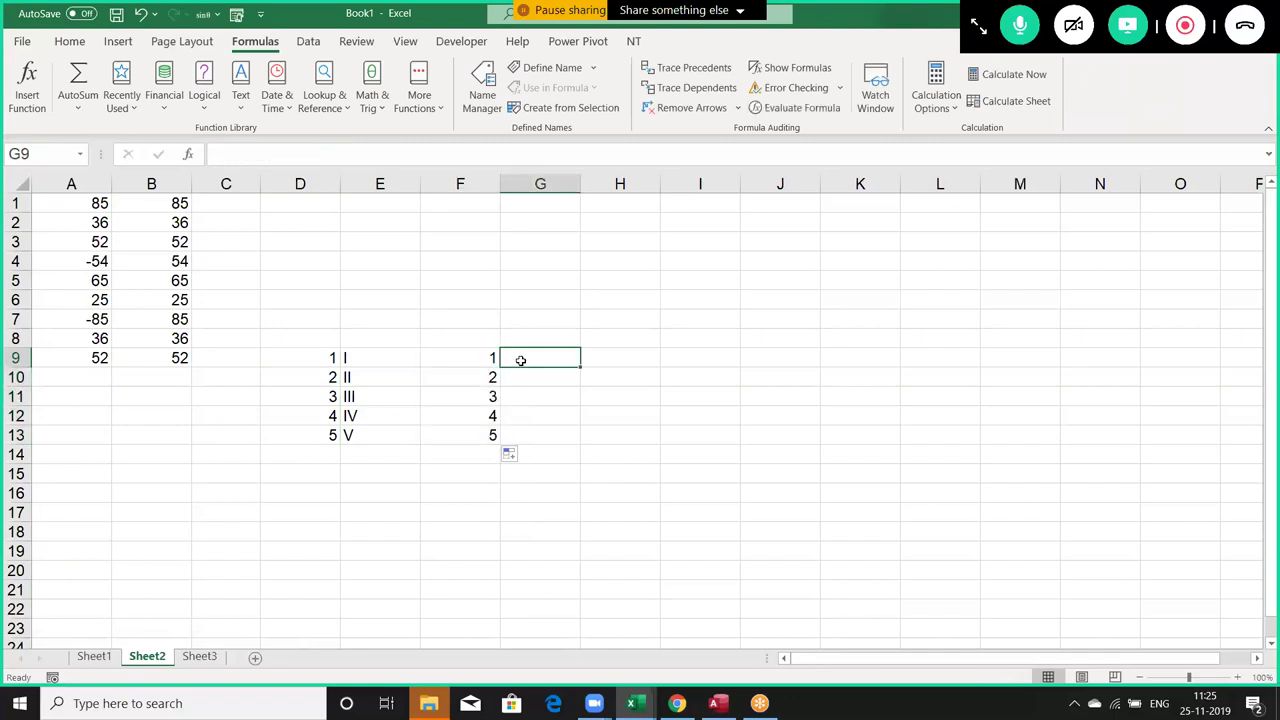
Enter 26.36 in D18.
click(369, 104)
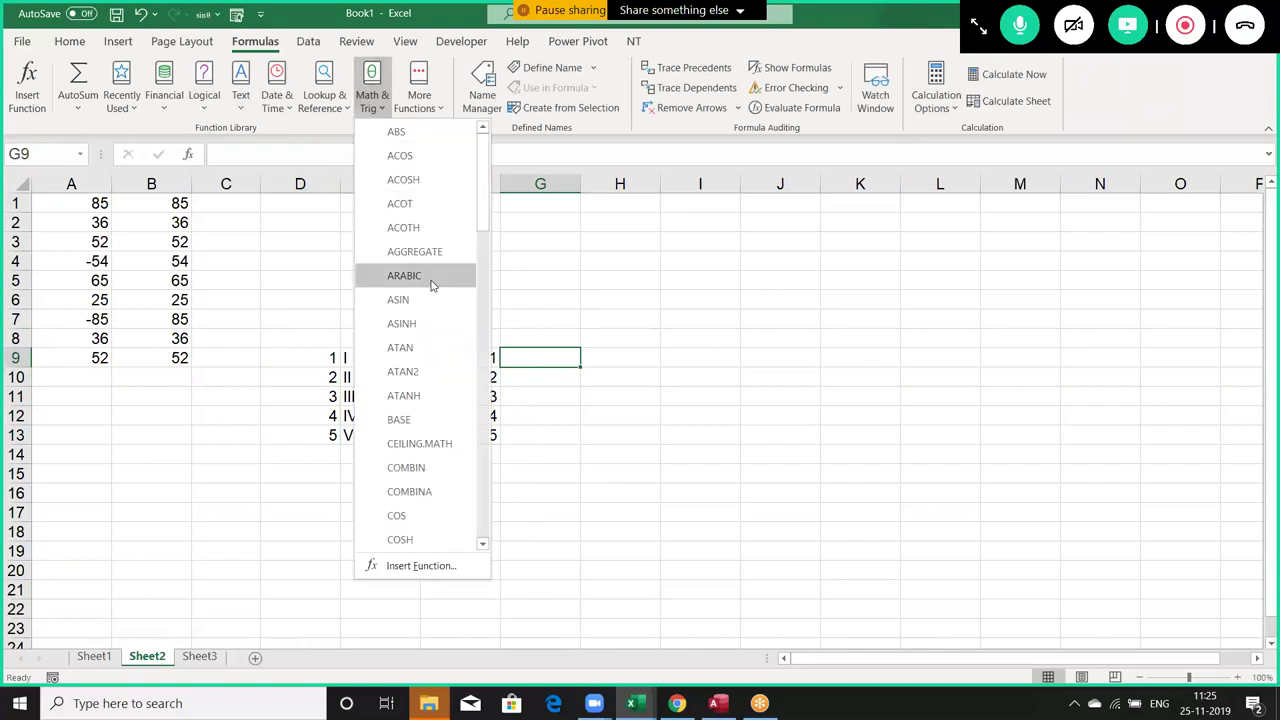
click(660, 327)
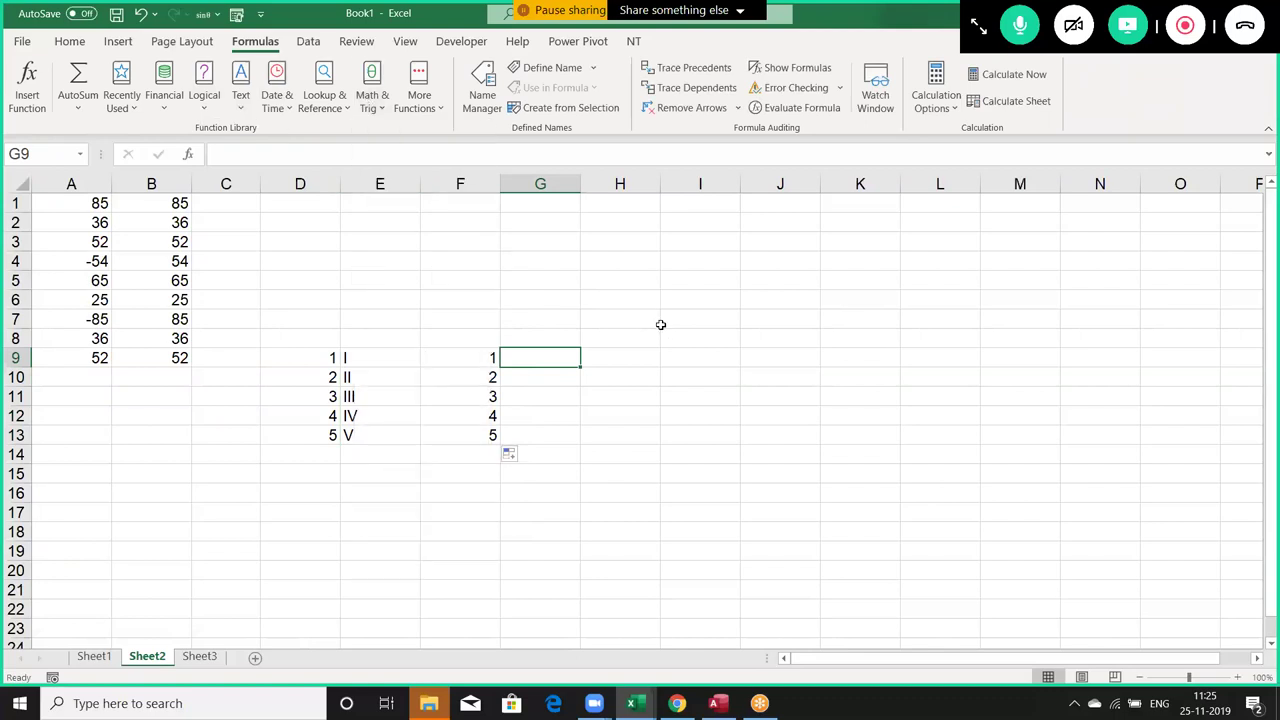
scroll(643, 329, down, 3)
click(307, 359)
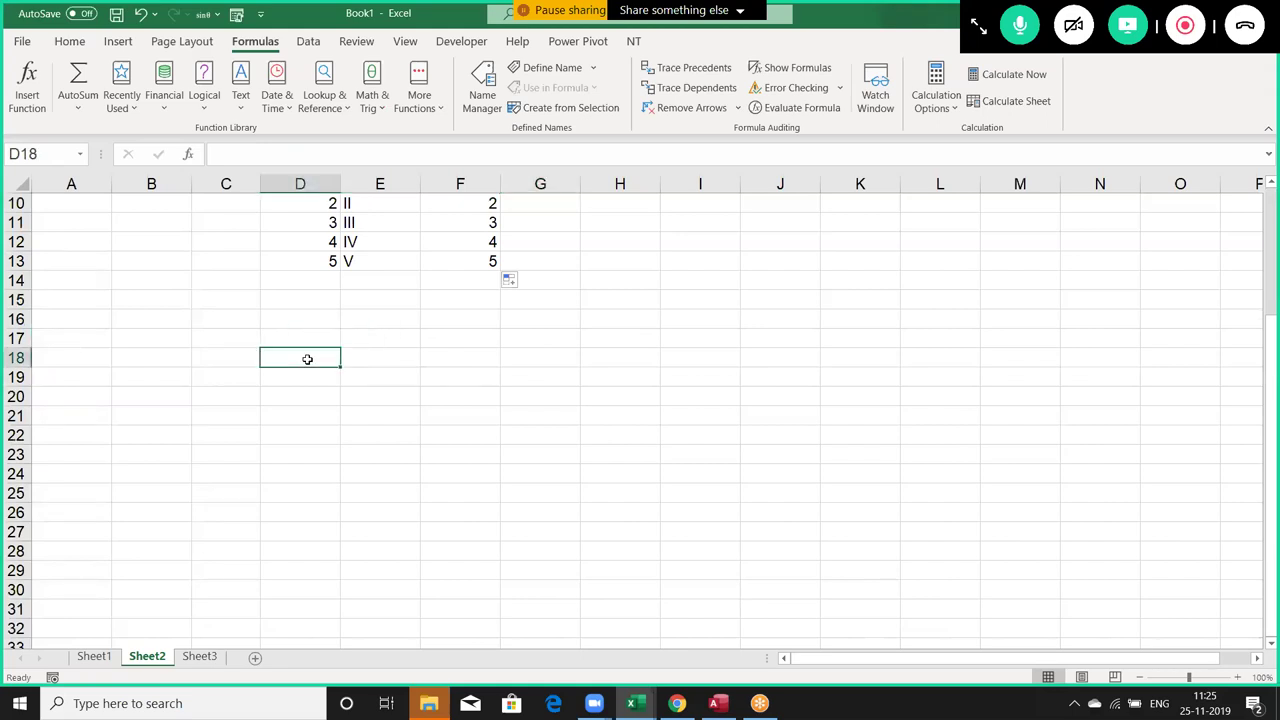
text(26.36)
key(Return)
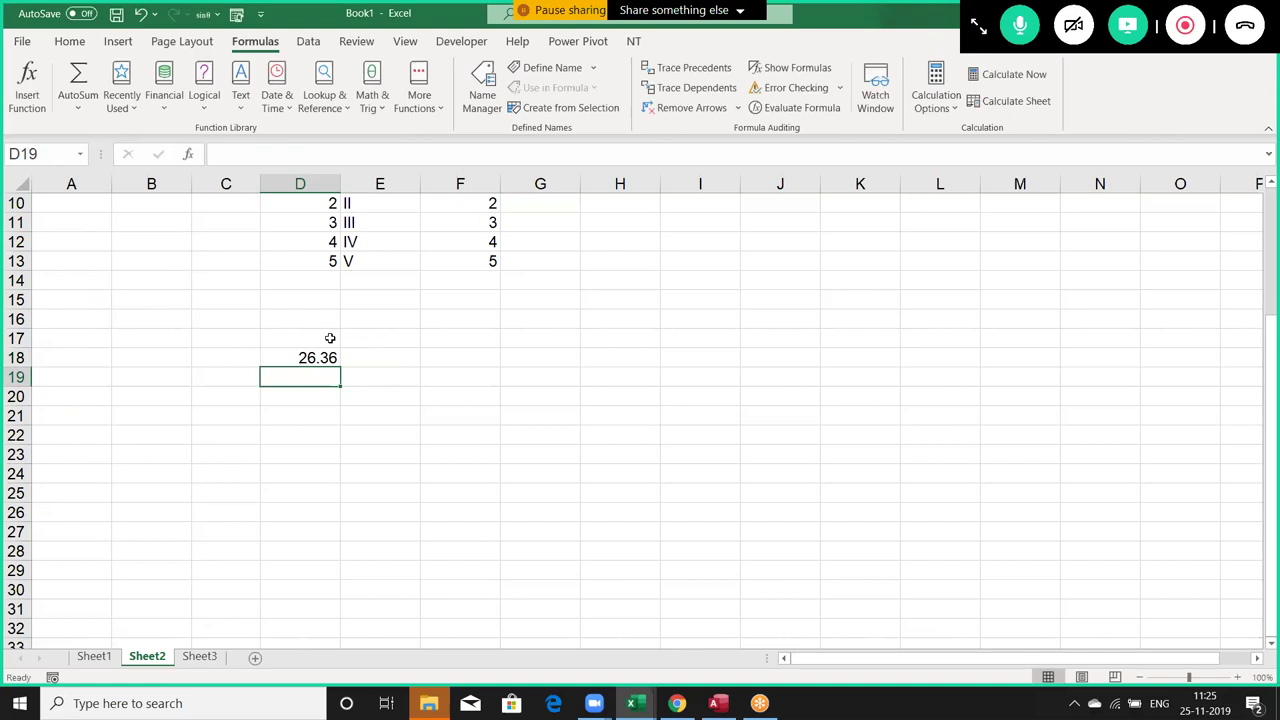
Enter =ROUND(D18,0) in E18 to round the value to a whole number.
click(360, 353)
text(=rou)
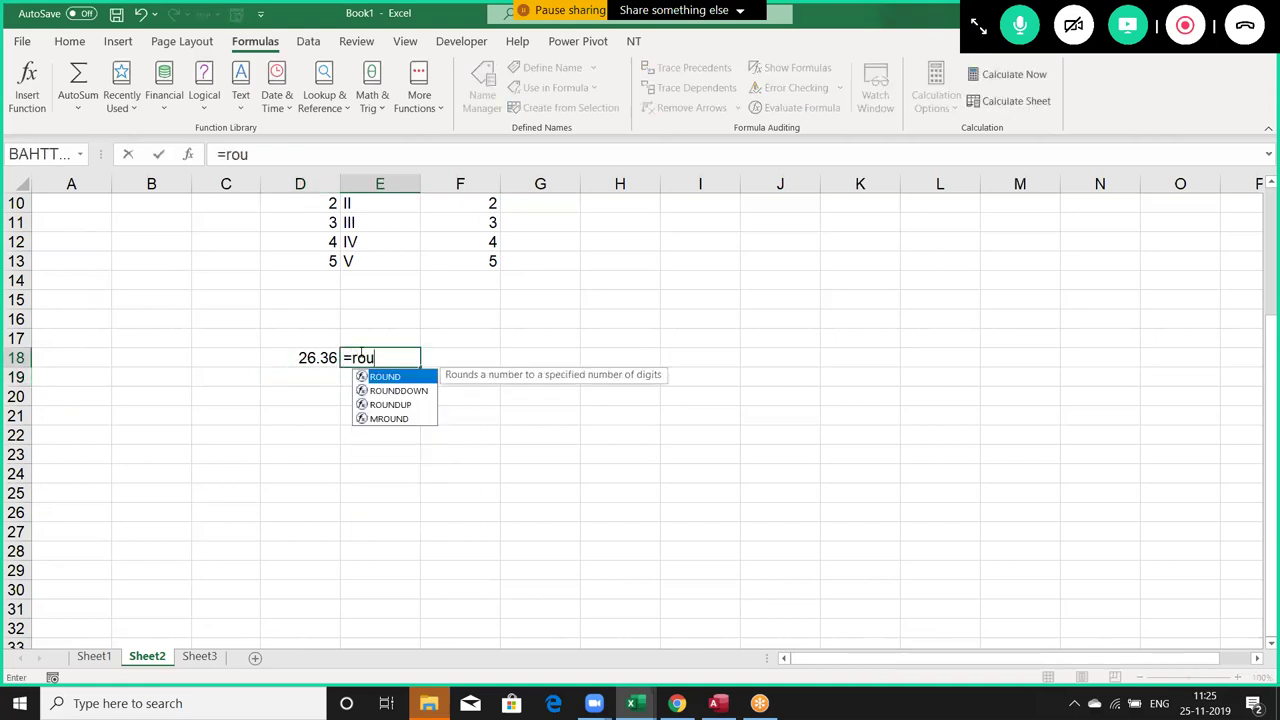
key(Tab)
key(Left)
text(,0)
key(Return)
click(360, 353)
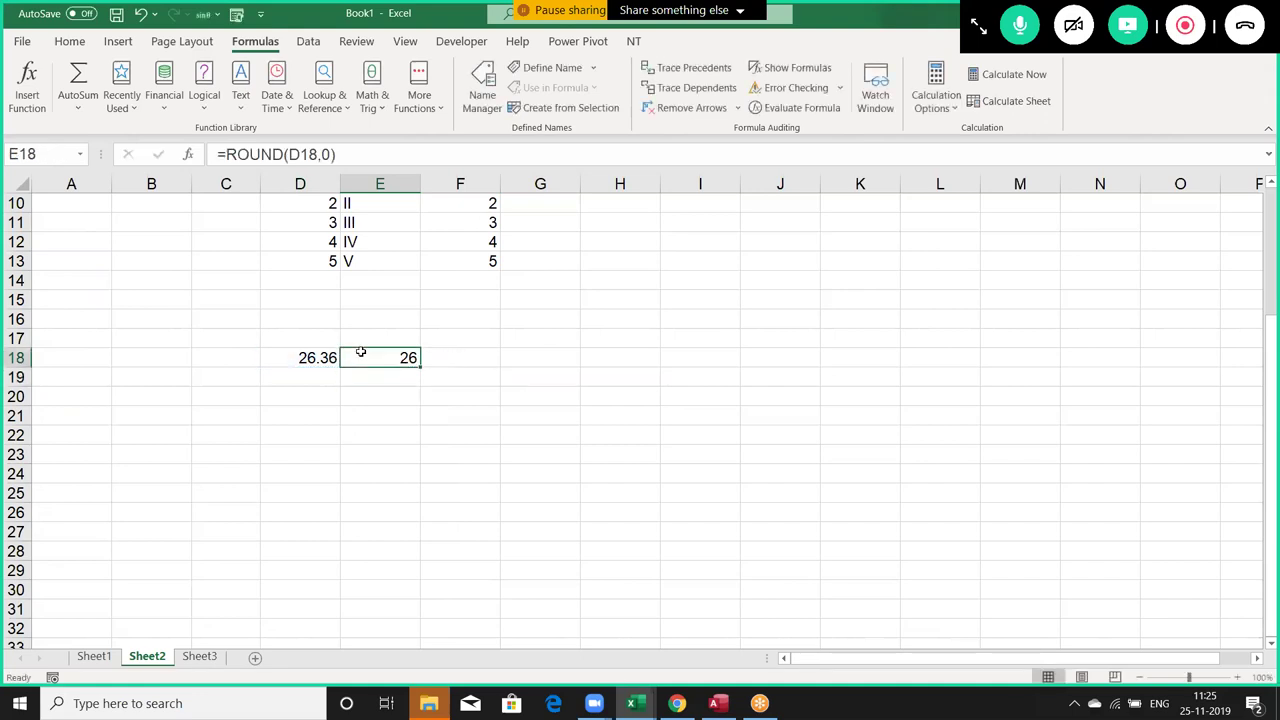
Change D18's value to 26.66785.
double_click(333, 357)
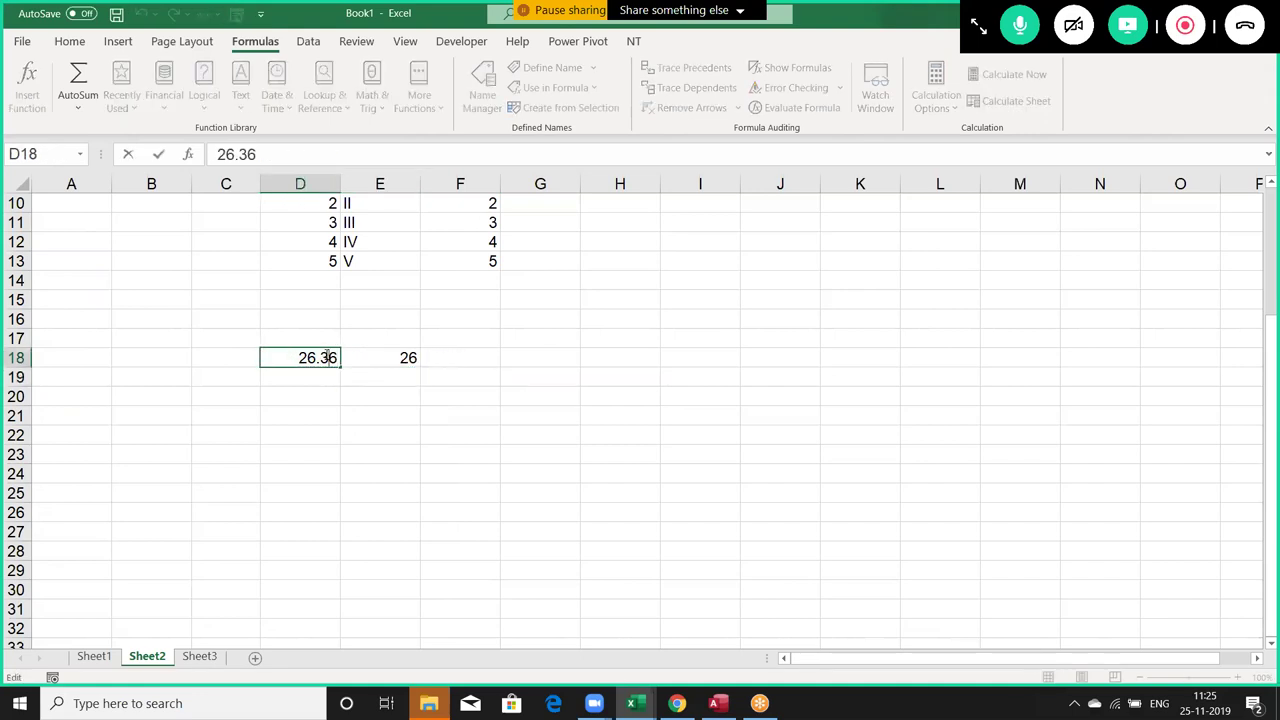
key(BackSpace)
text(6)
key(Return)
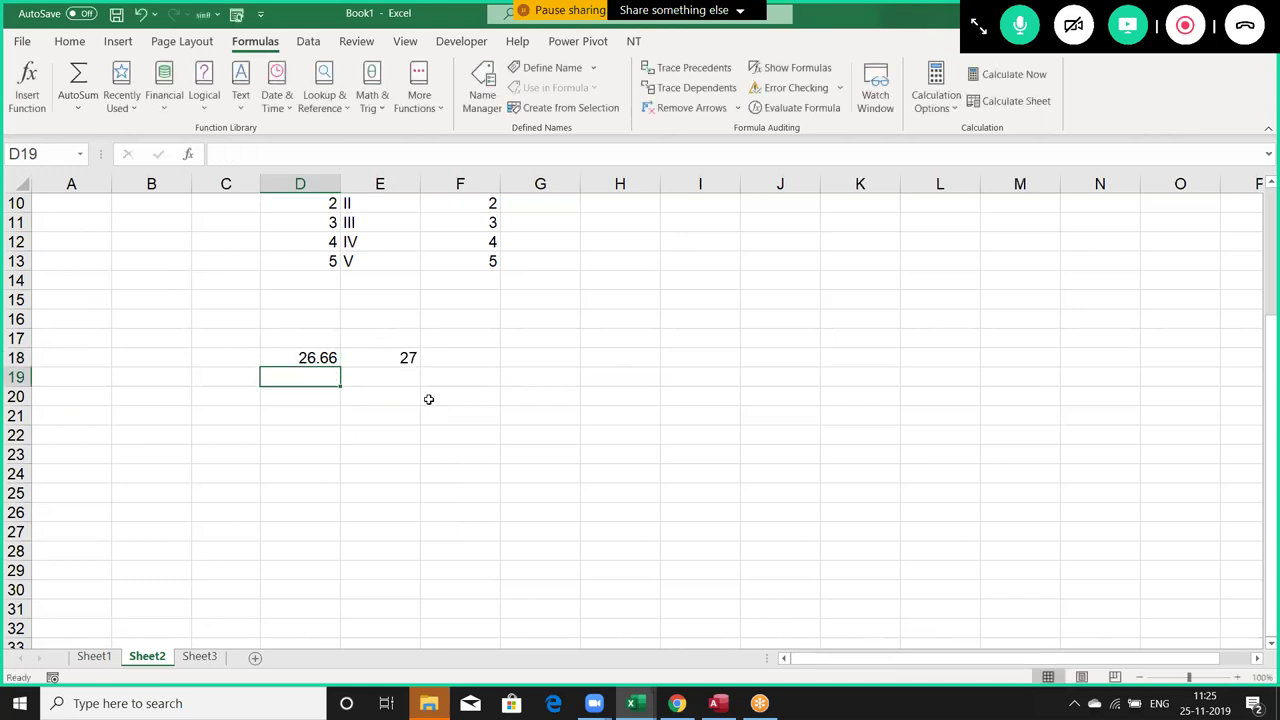
double_click(326, 354)
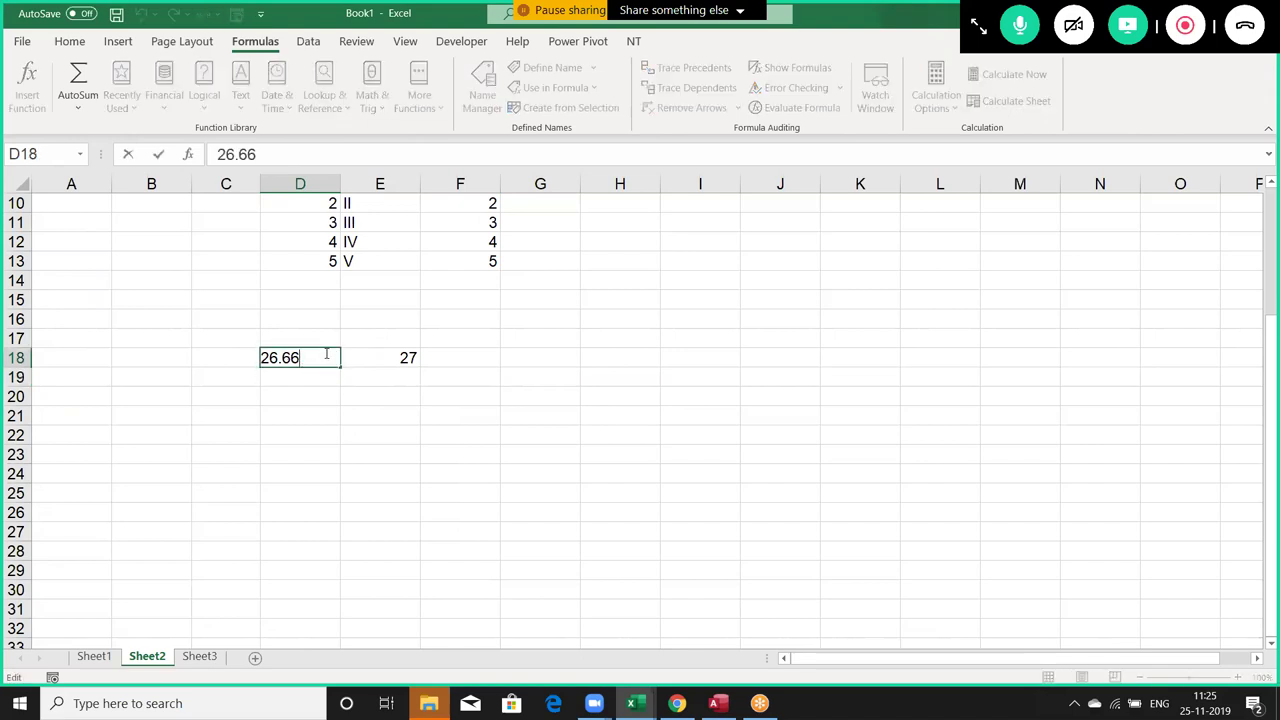
text(785)
key(Return)
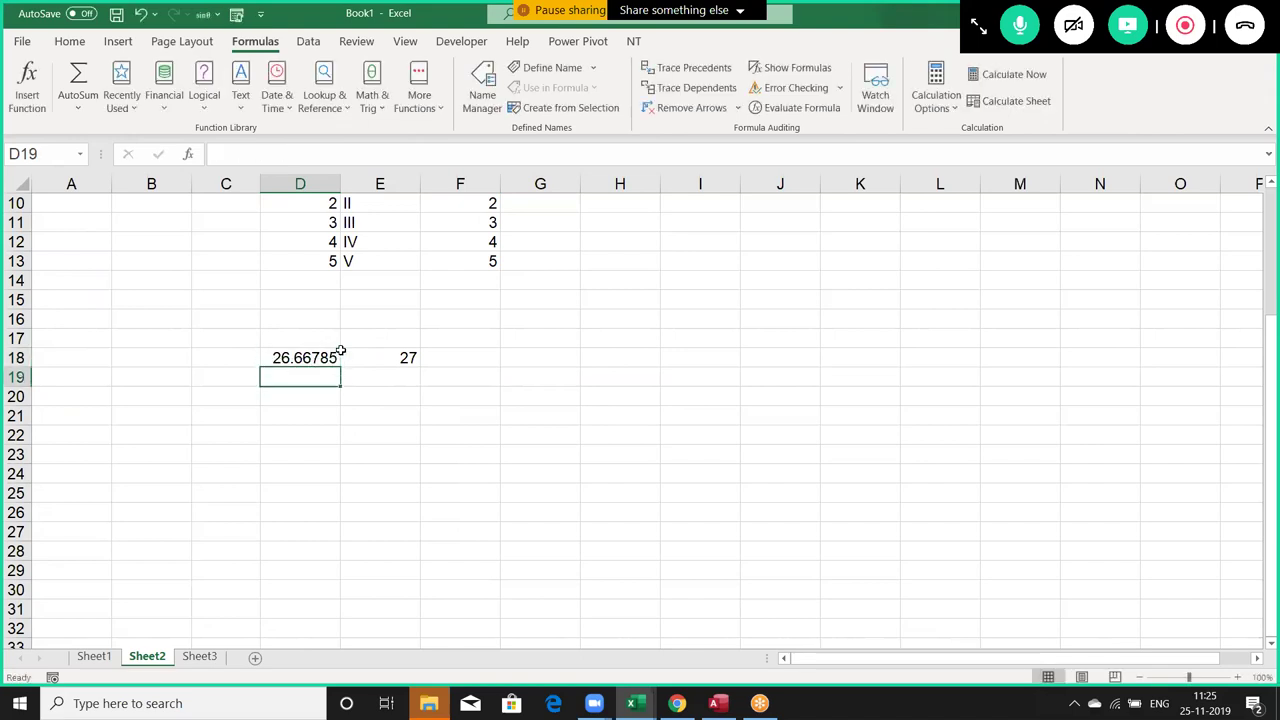
Change E18's ROUND to 2 decimal places so it shows 26.67.
double_click(405, 356)
click(455, 352)
key(BackSpace)
text(2)
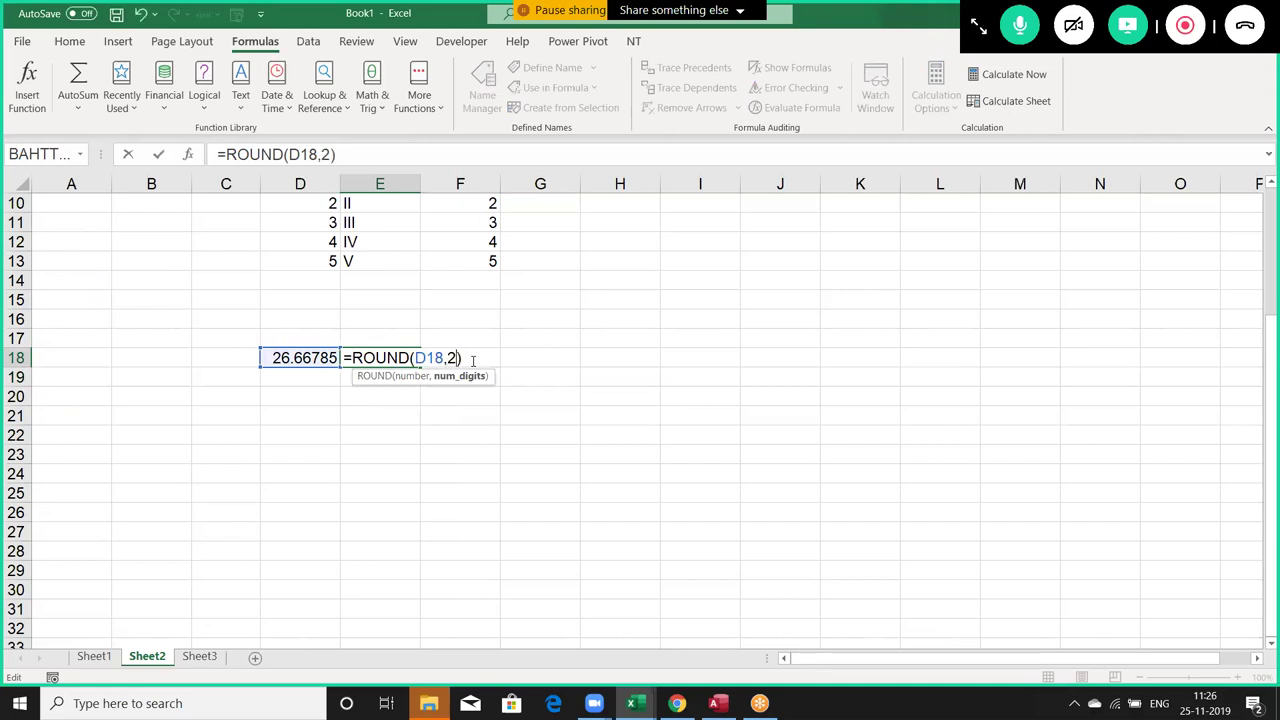
key(Return)
key(Up)
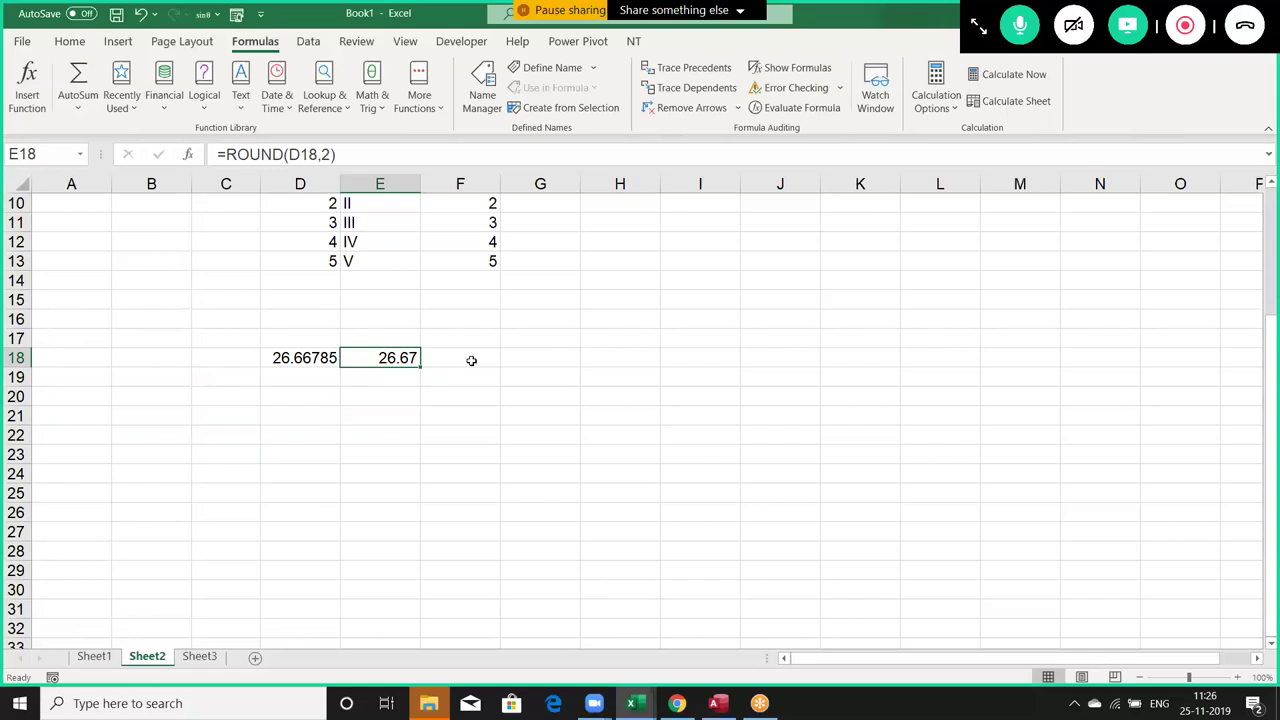
click(471, 360)
Enter =ROUNDUP(D18,0) in F18.
text(=ro)
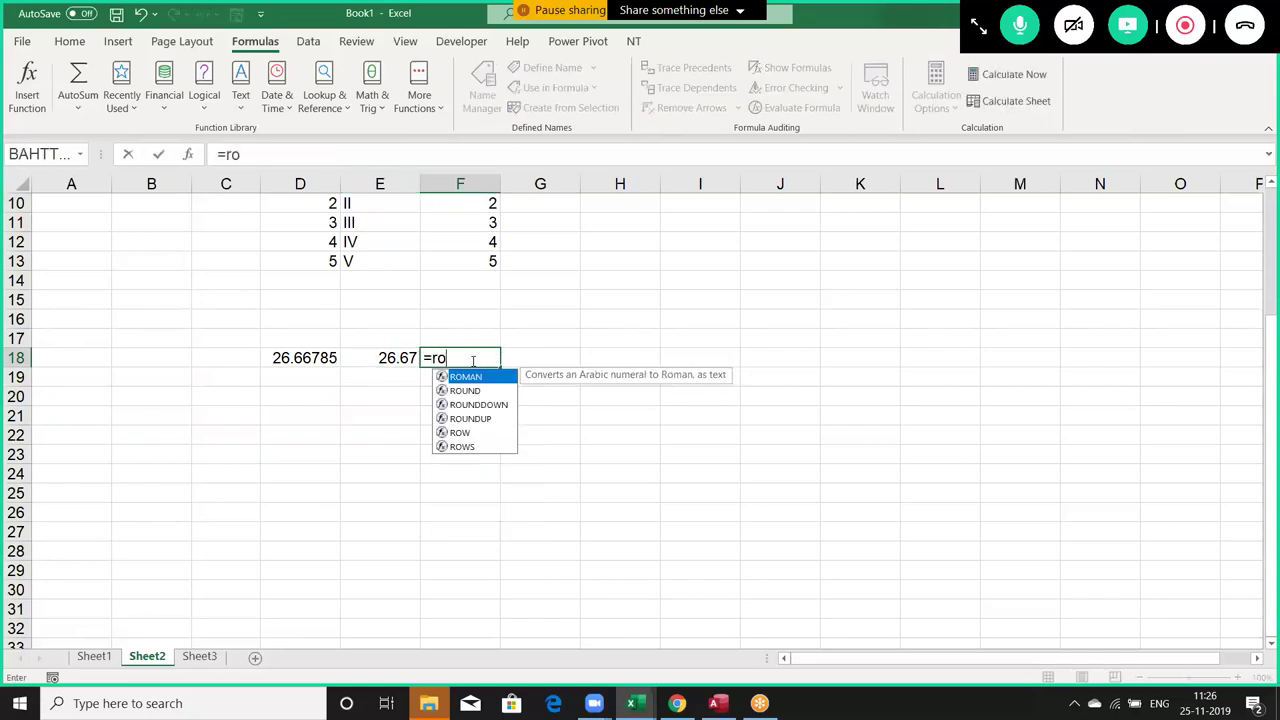
key(Down)
key(Down)
key(Down)
key(Tab)
key(Left)
key(Left)
text(,0)
key(Return)
Change the value in D18 to 26.01.
key(Up)
key(Left)
key(Left)
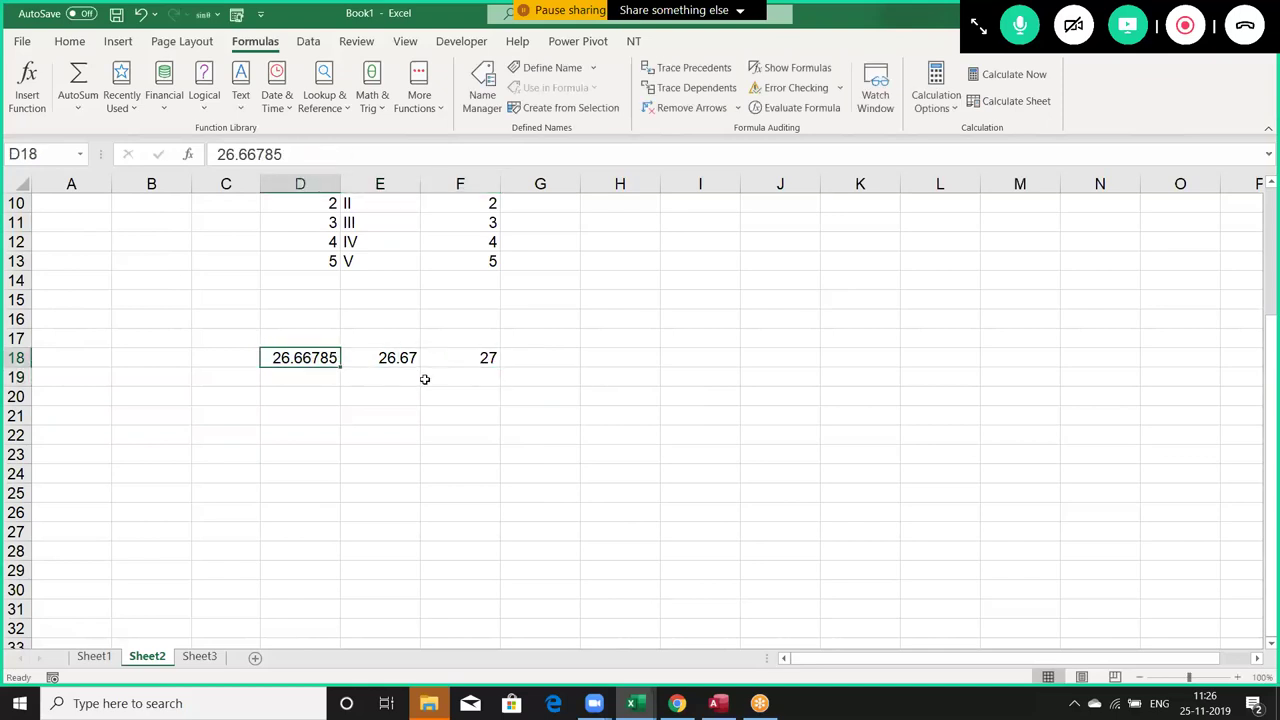
text(26.01)
key(Return)
click(313, 353)
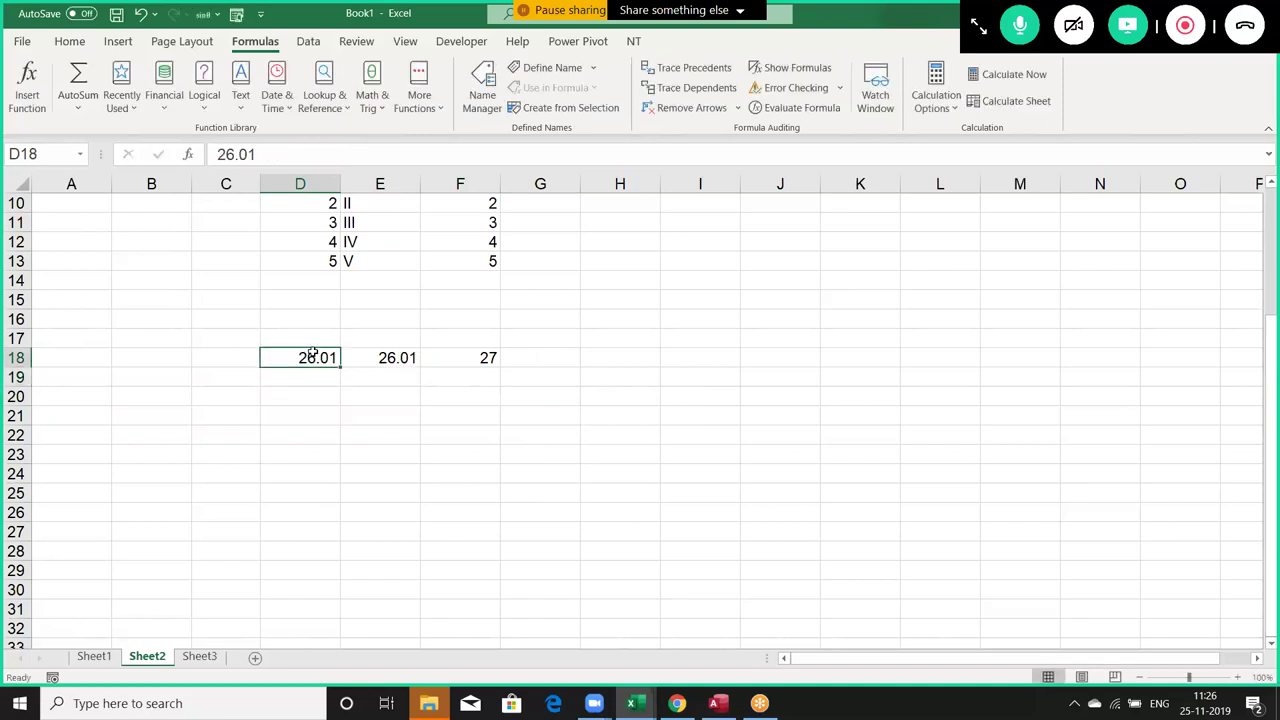
Enter =ROUNDDOWN(D18,0) in E19, giving 26.
key(Right)
key(Down)
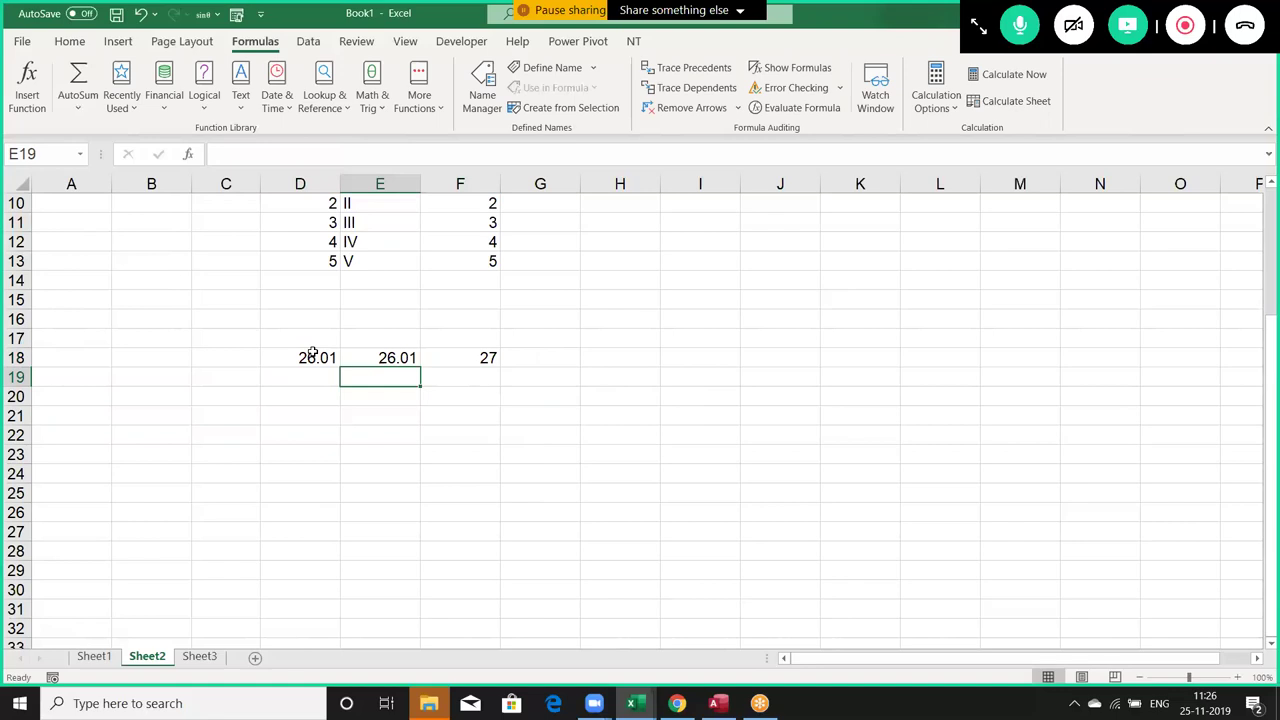
text(=dou)
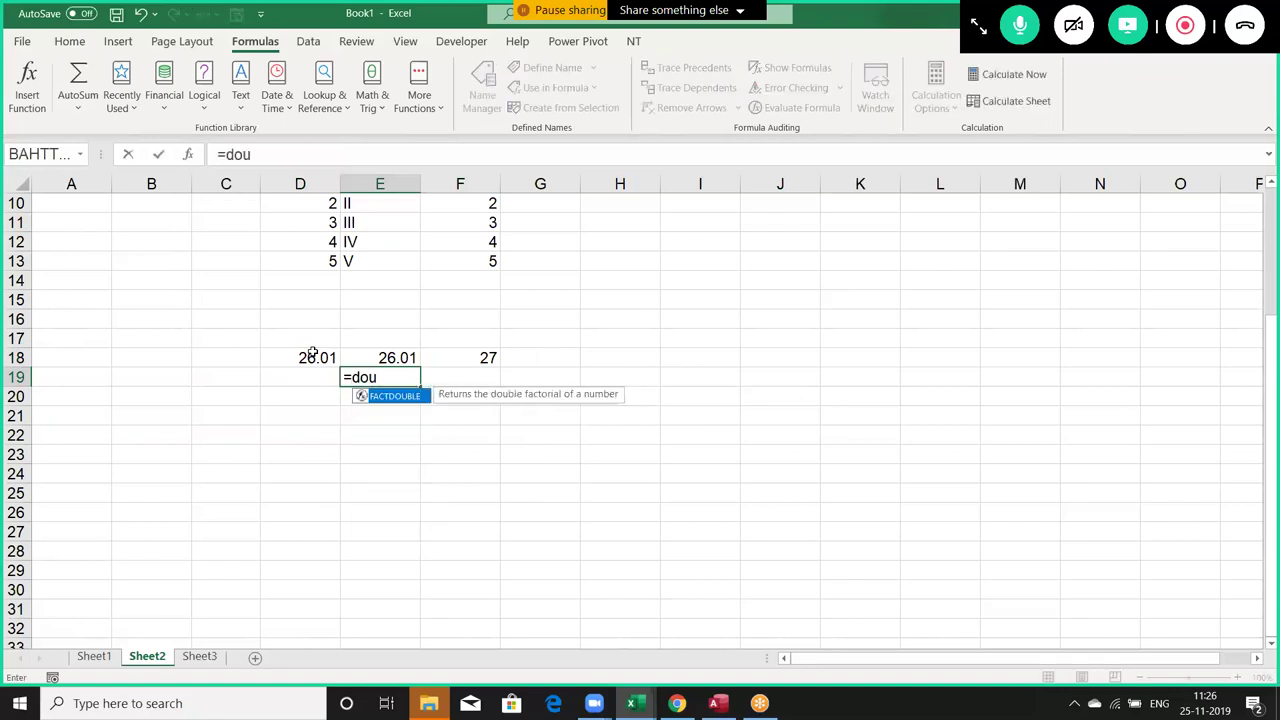
key(BackSpace)
key(BackSpace)
key(BackSpace)
text(ro)
key(Down)
key(Down)
key(Tab)
key(Left)
click(311, 354)
text(,0)
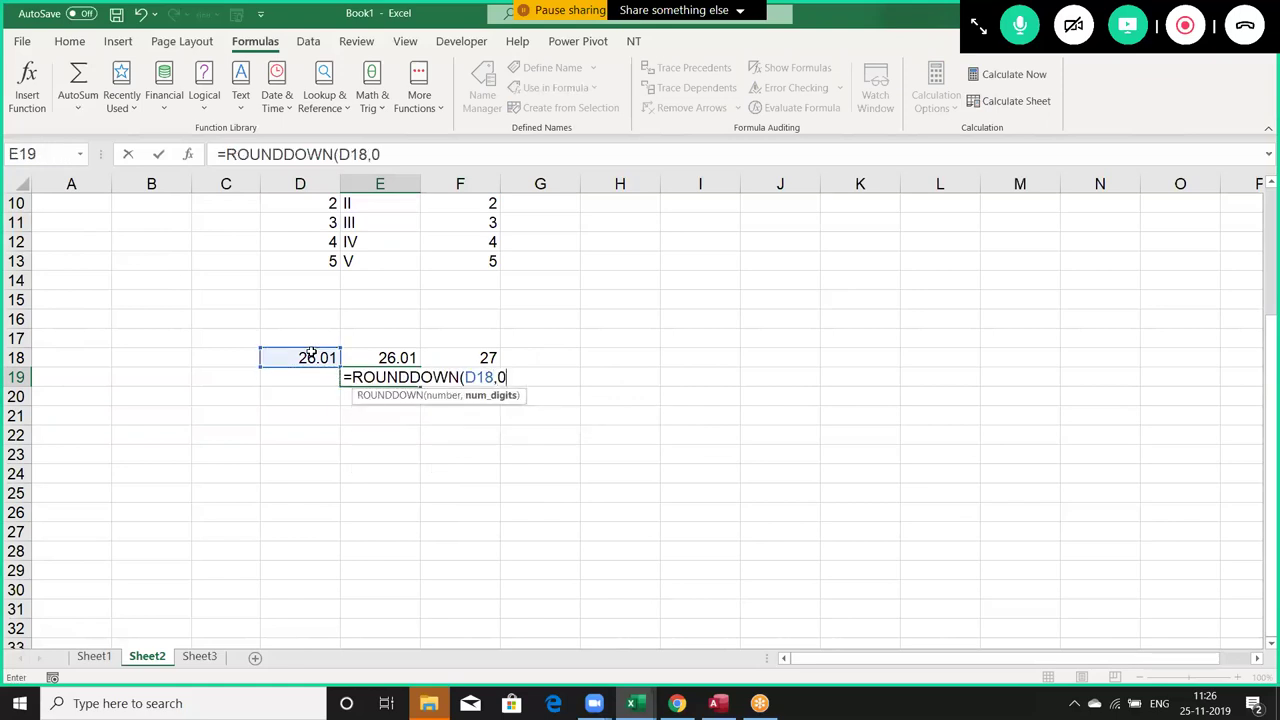
text())
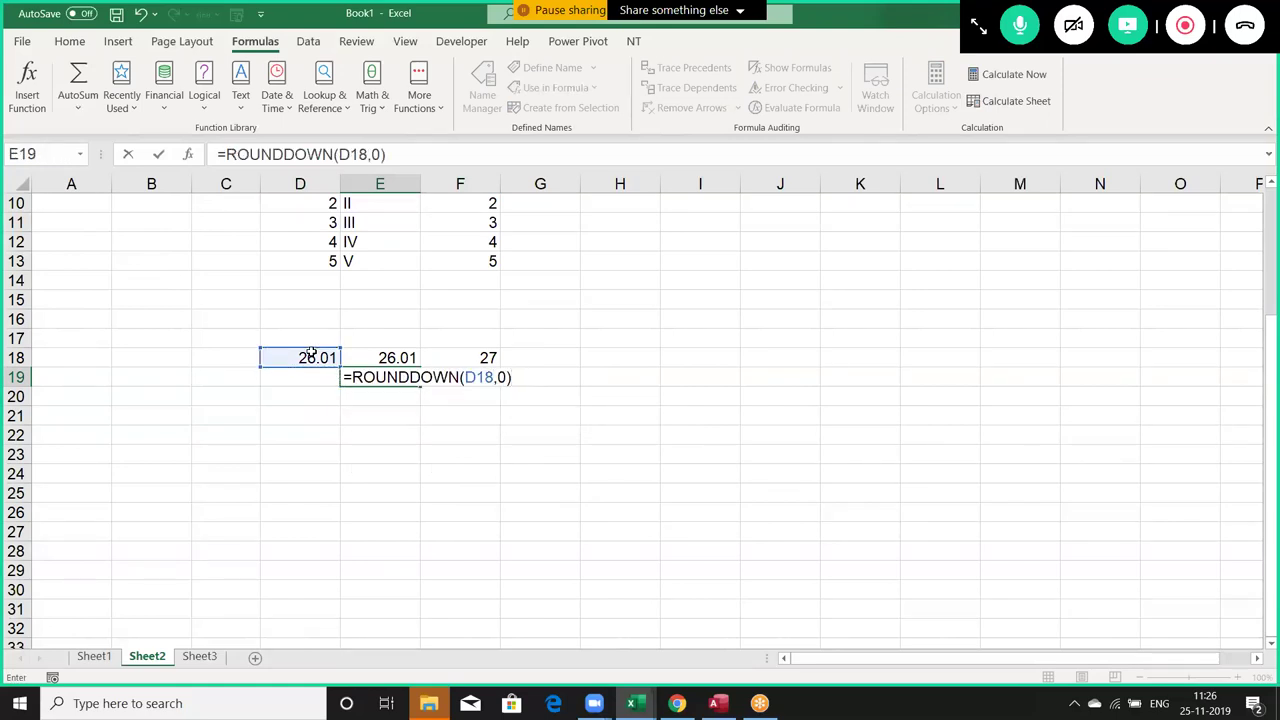
key(Return)
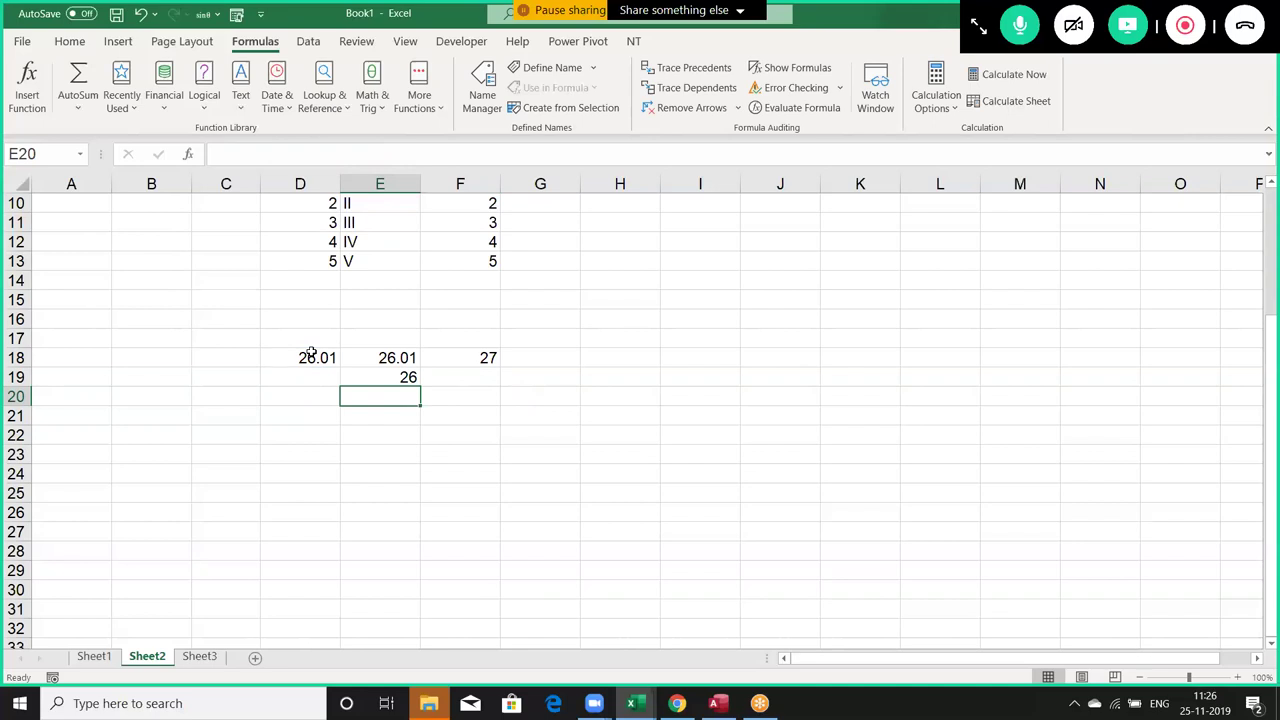
Review the formulas in E18, F18 and E19.
key(Up)
key(Up)
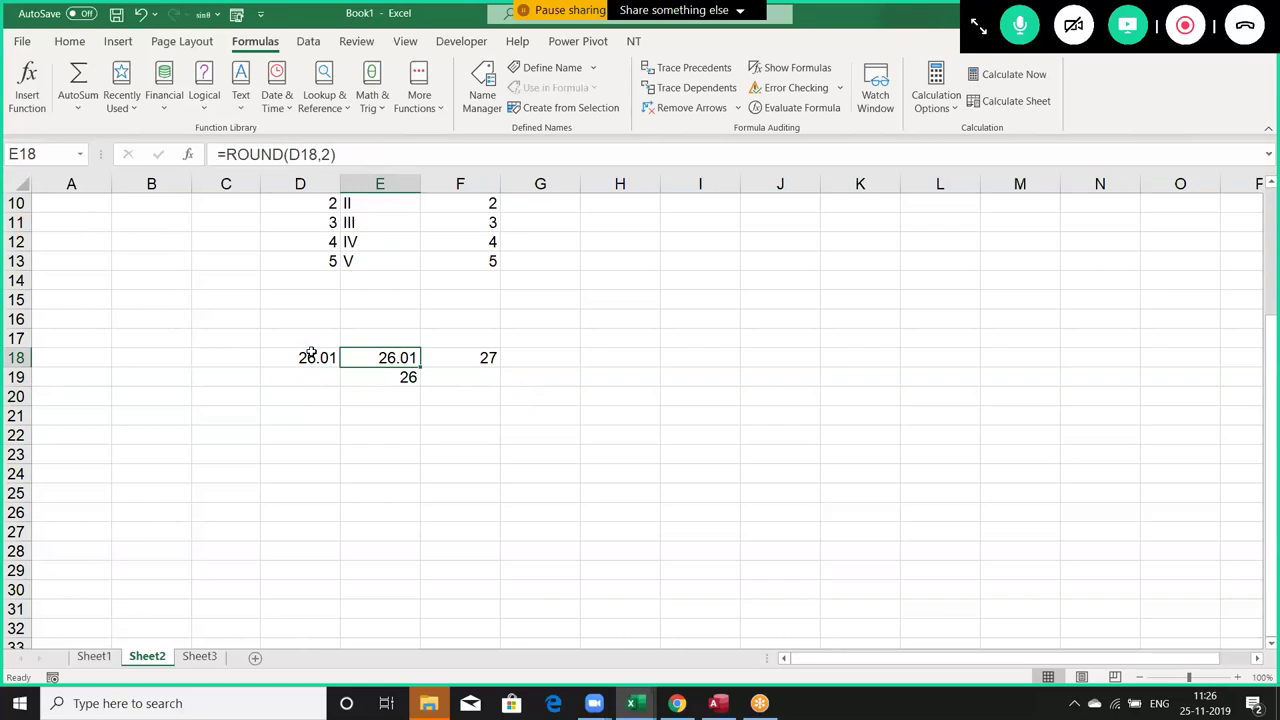
key(Right)
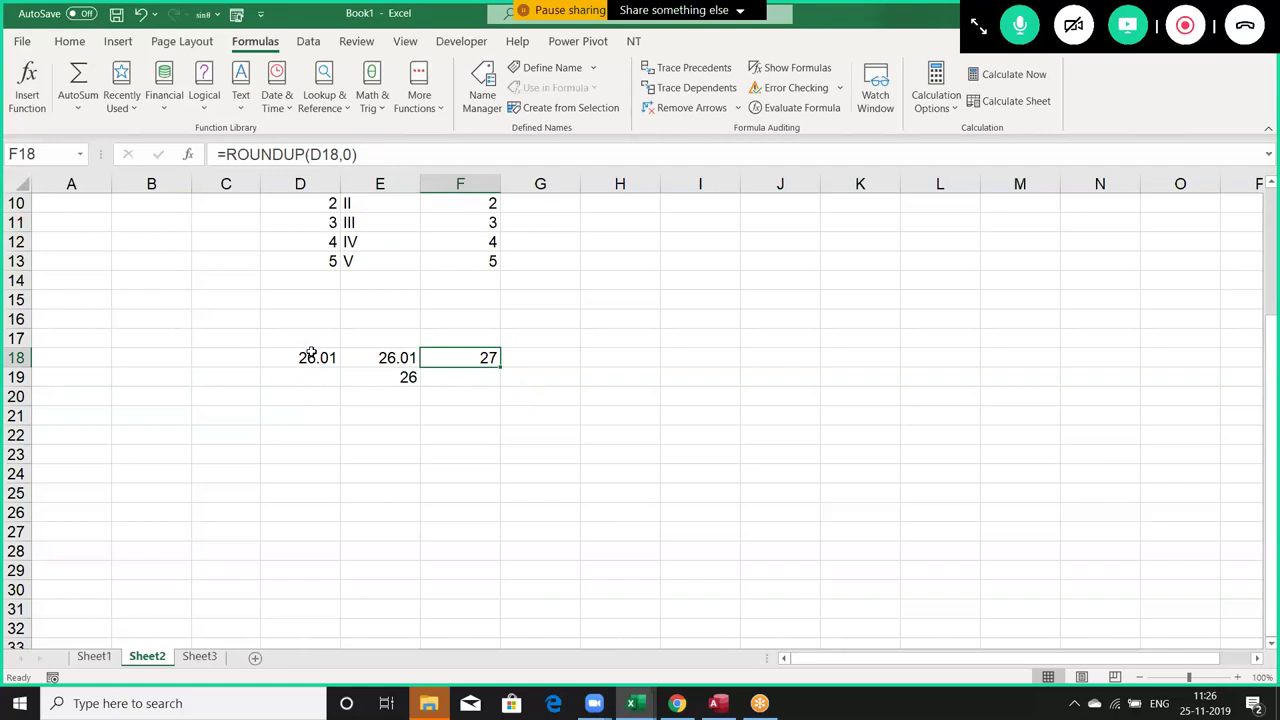
key(Down)
key(Left)
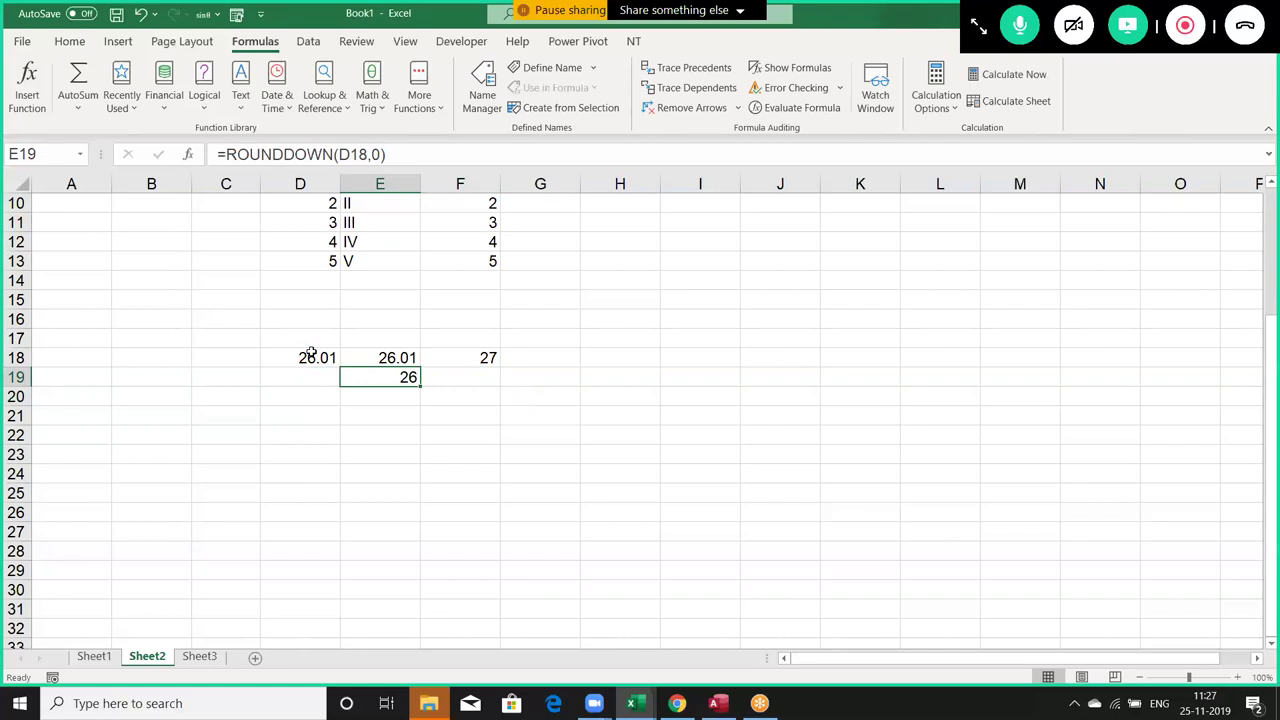
Enter 500 in B21.
key(Down)
key(Down)
key(Left)
key(Left)
key(Left)
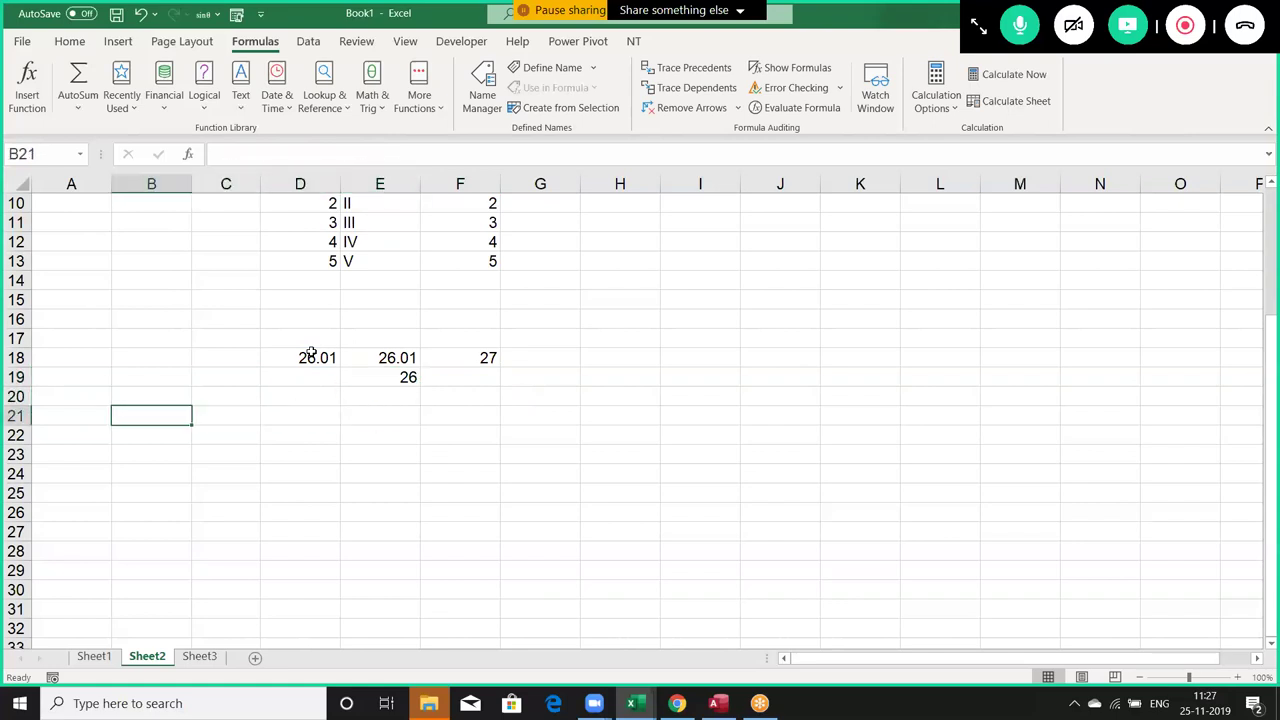
text(5000)
key(BackSpace)
key(Return)
key(Up)
Enter 6464254 in D23.
key(Right)
key(Right)
key(Down)
key(Down)
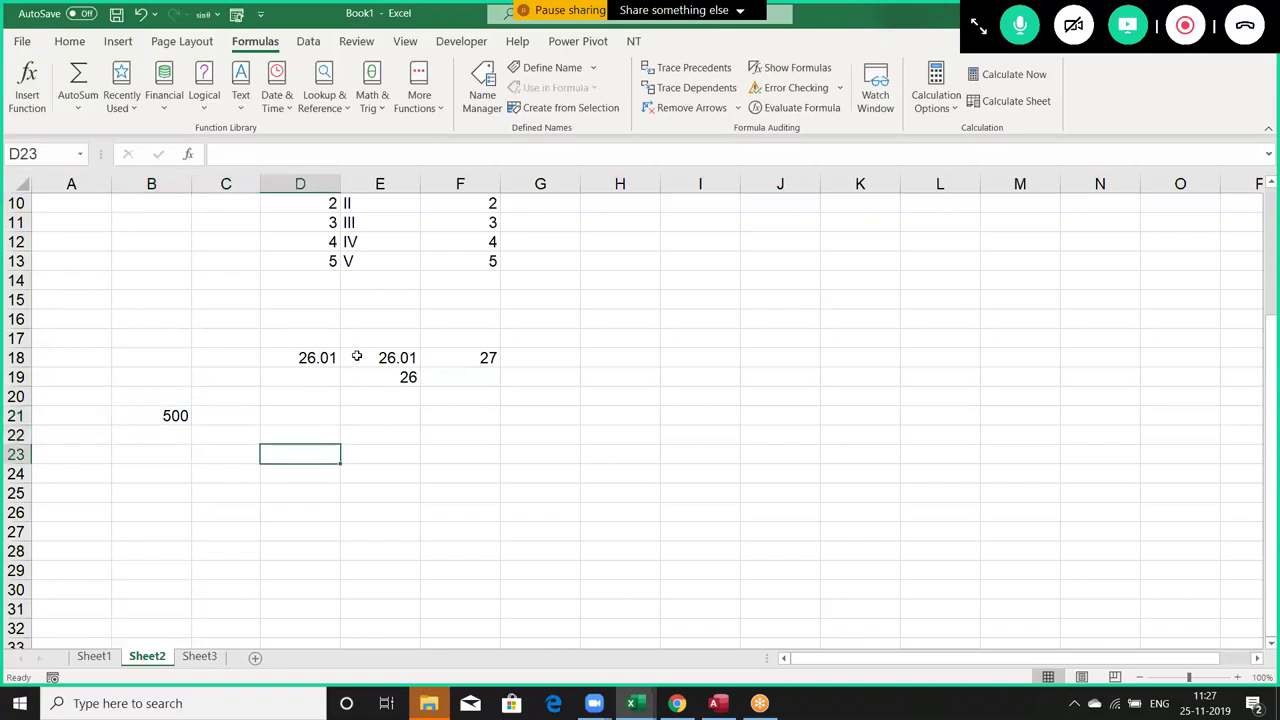
text(6464254)
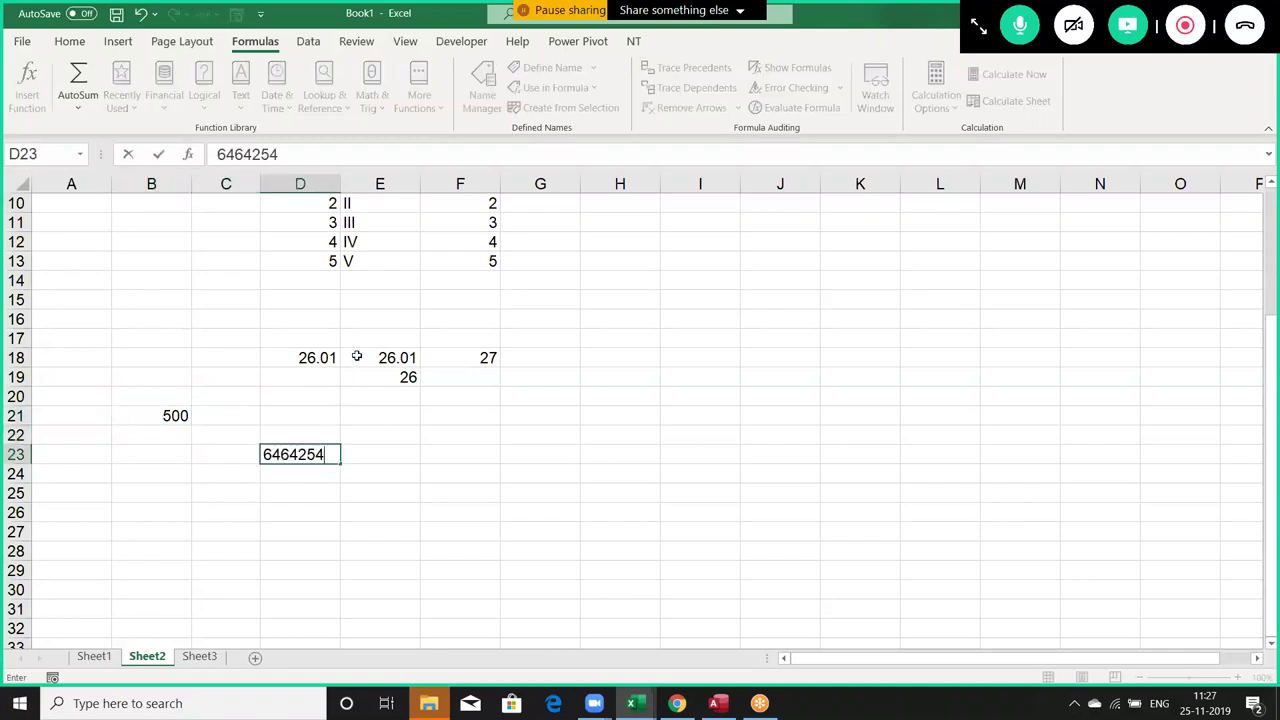
key(Return)
key(Up)
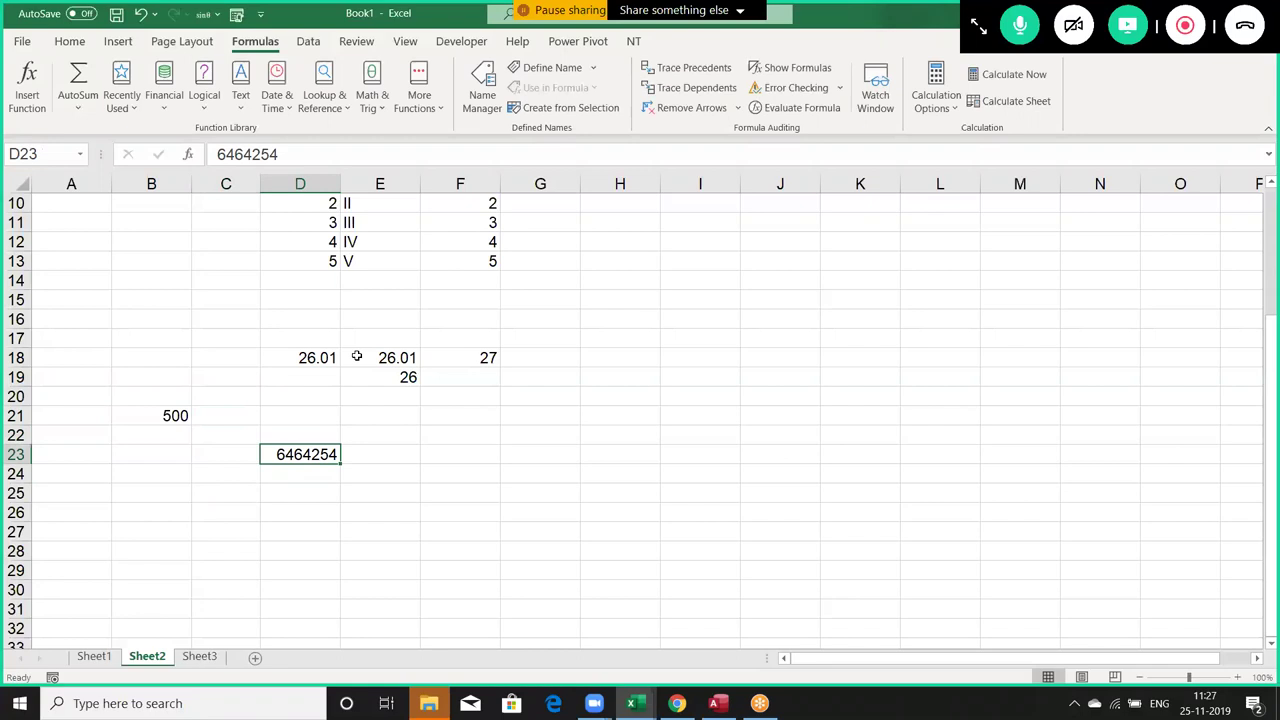
Enter =CEILING(D23,500) in E23, giving 6464500.
key(Right)
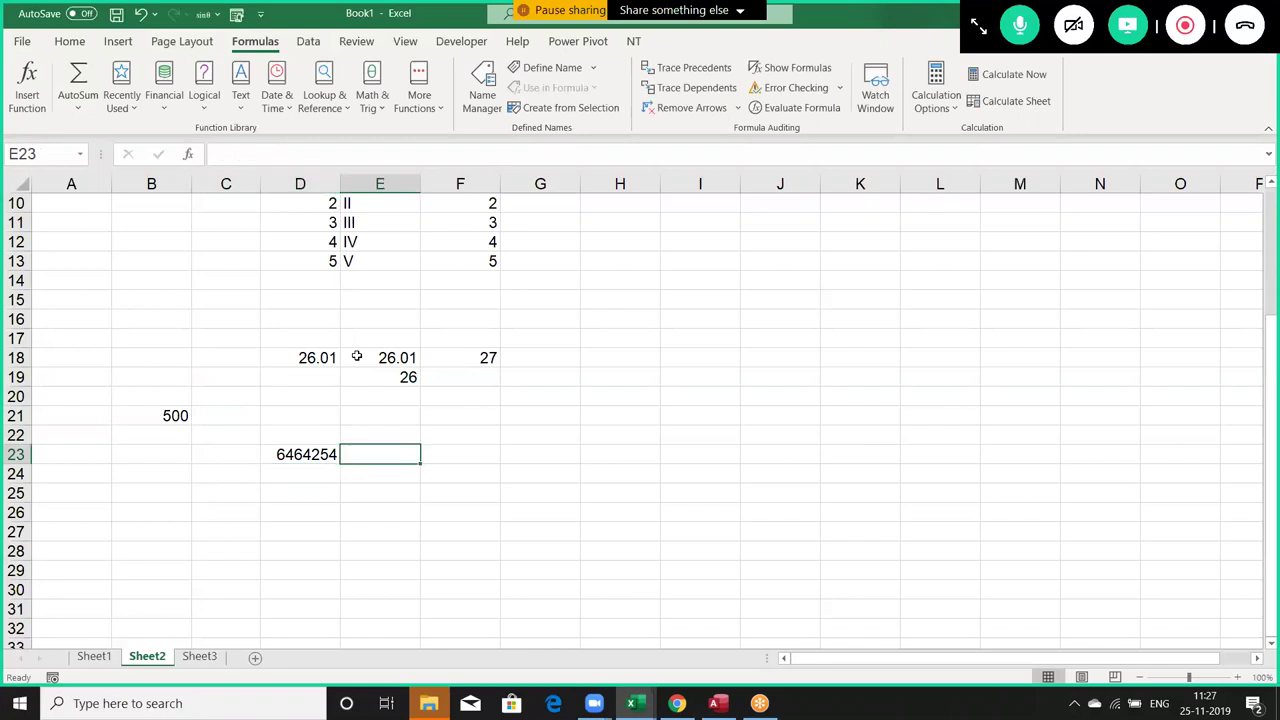
text(=)
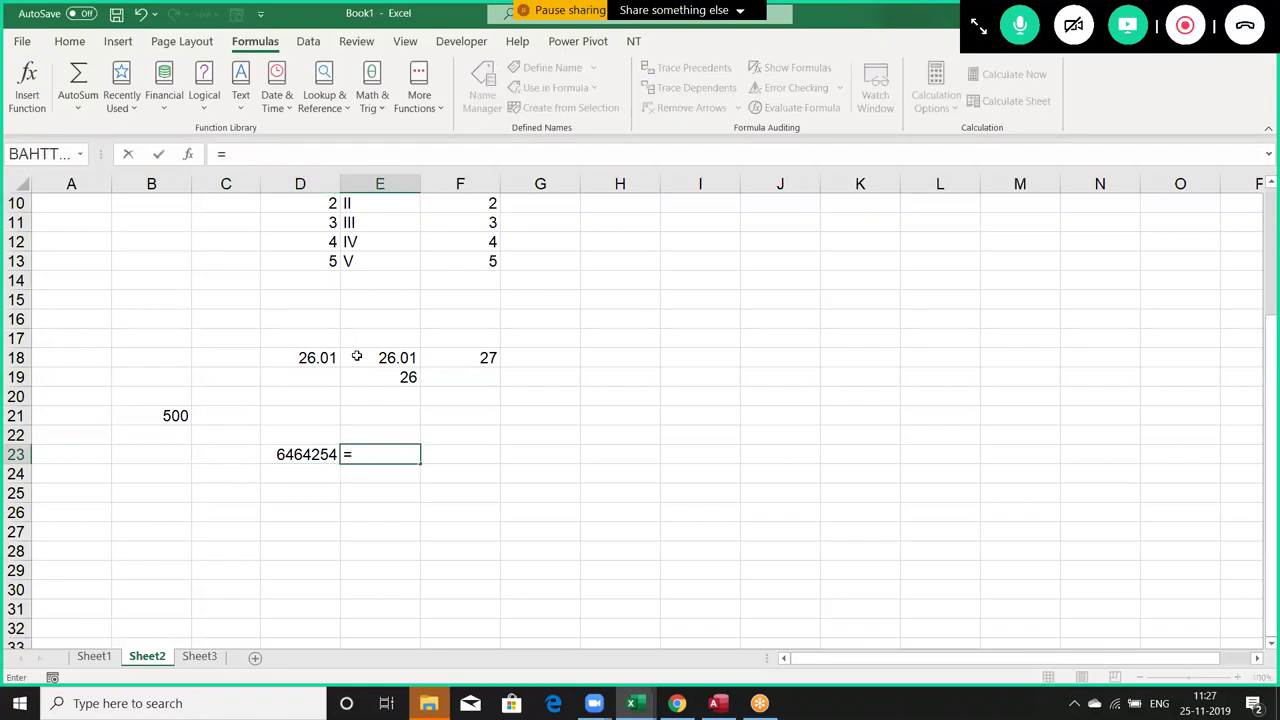
text(ce)
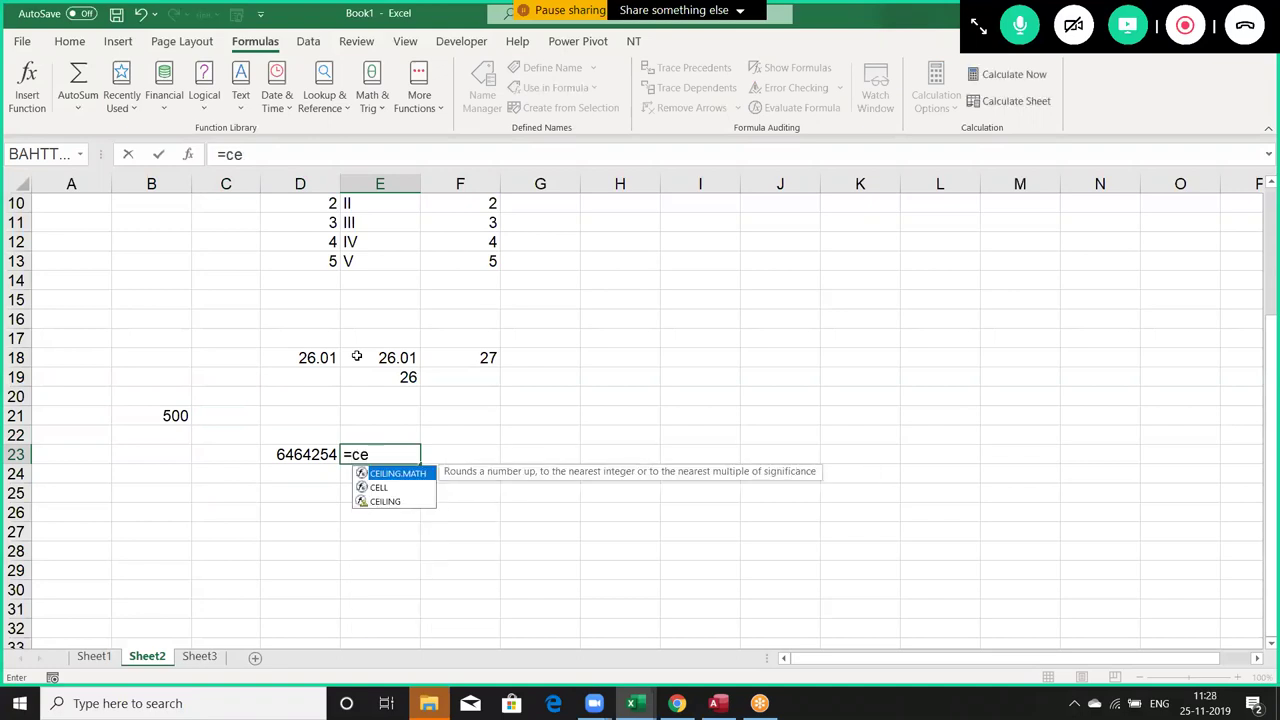
key(Down)
key(Down)
key(Tab)
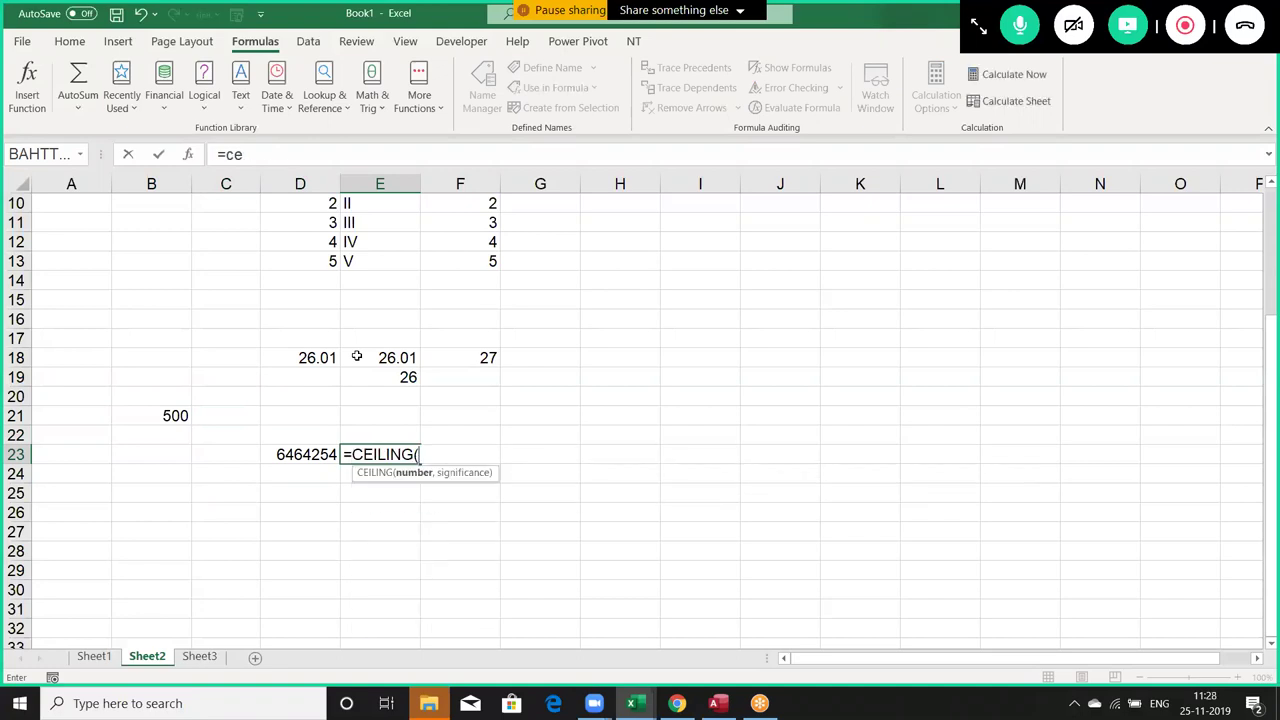
key(Left)
text(,500)
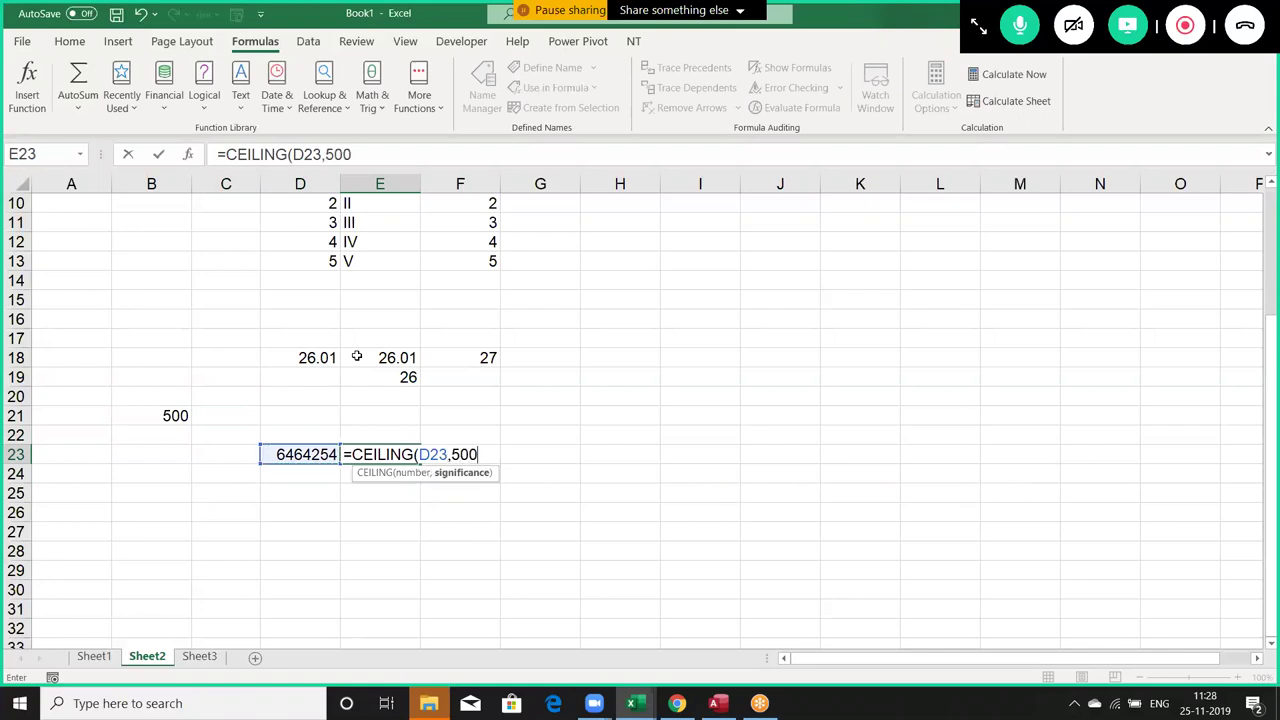
key(Return)
key(Up)
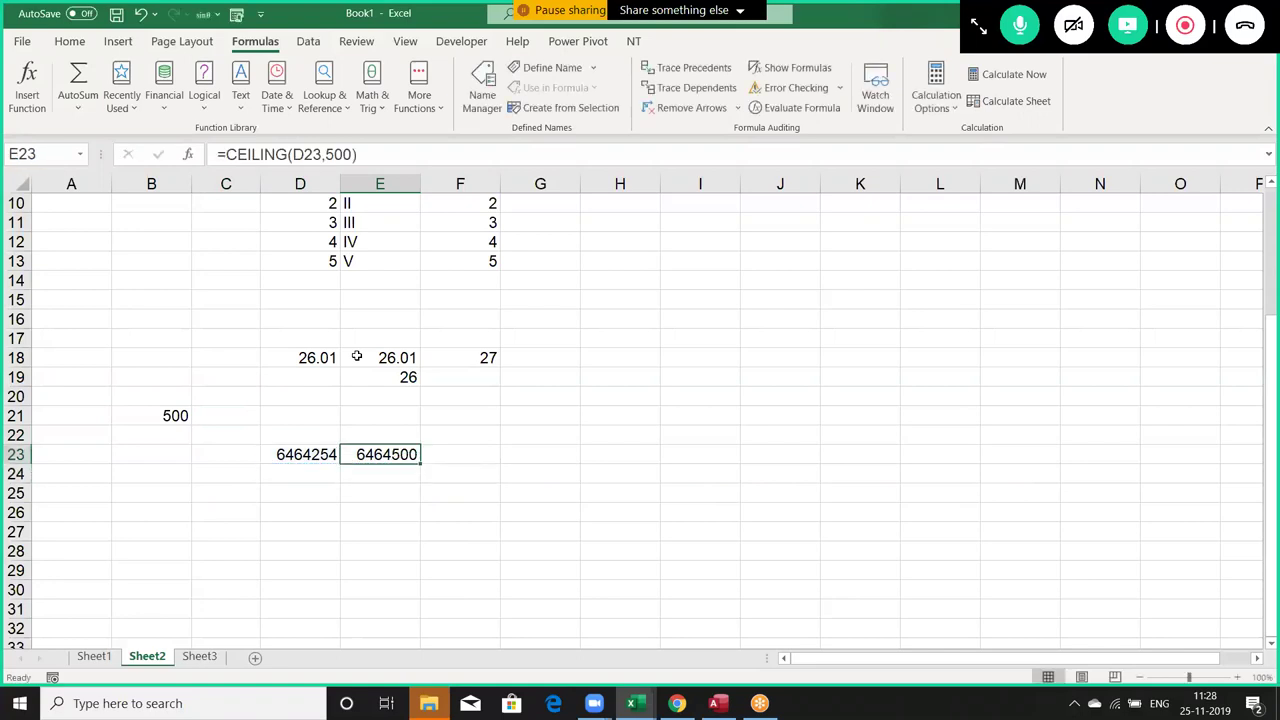
Move around the neighbouring cells to check the results.
key(Up)
key(Up)
key(Up)
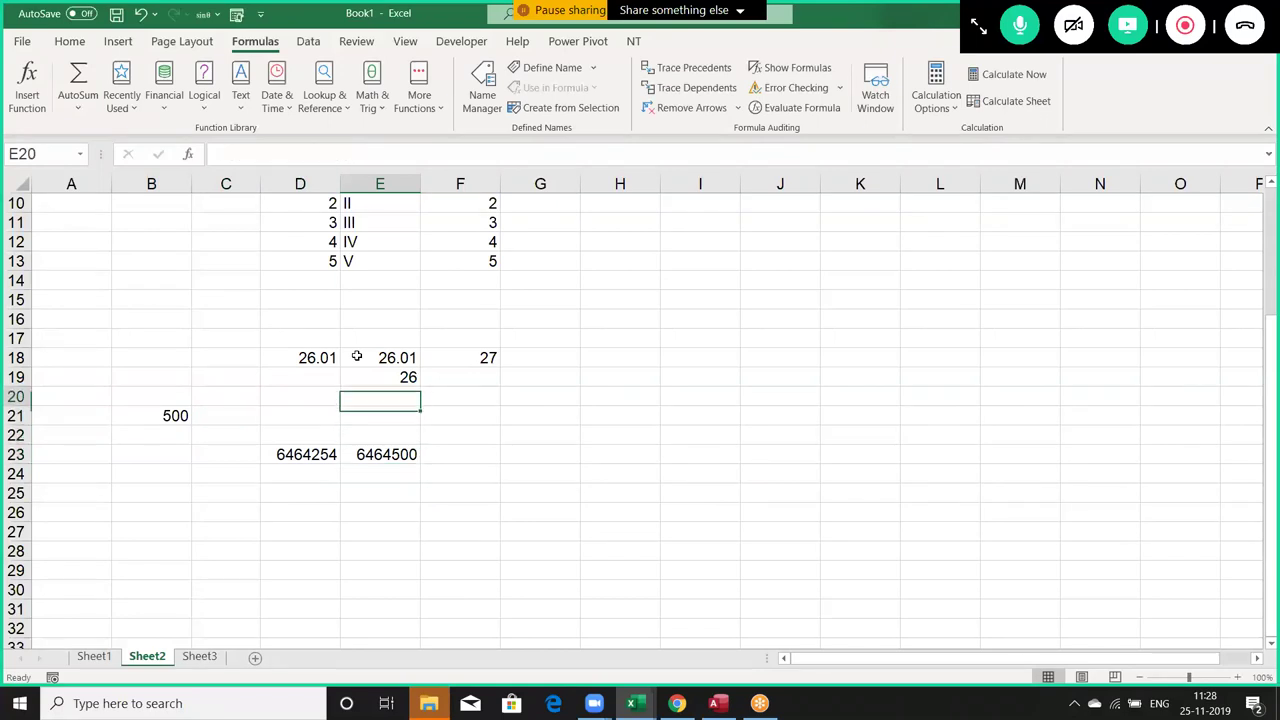
key(Right)
key(Down)
key(Down)
key(Down)
key(Down)
key(Left)
key(Left)
key(Left)
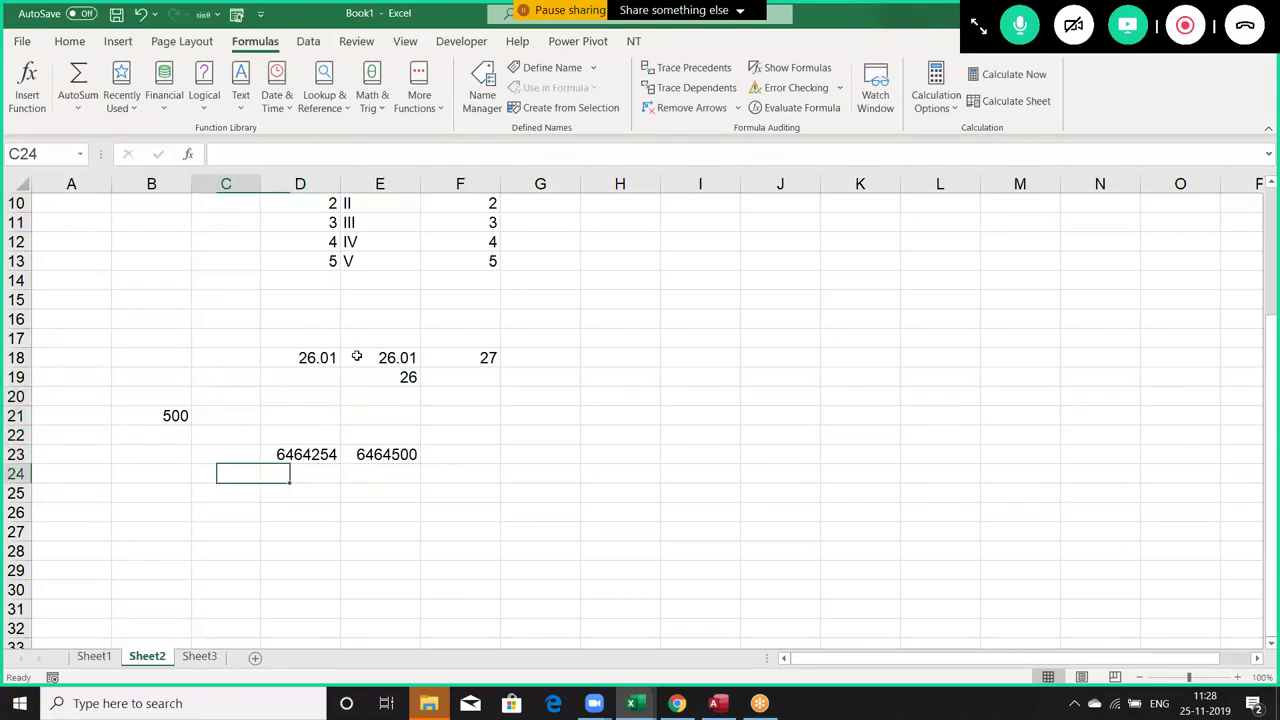
key(Left)
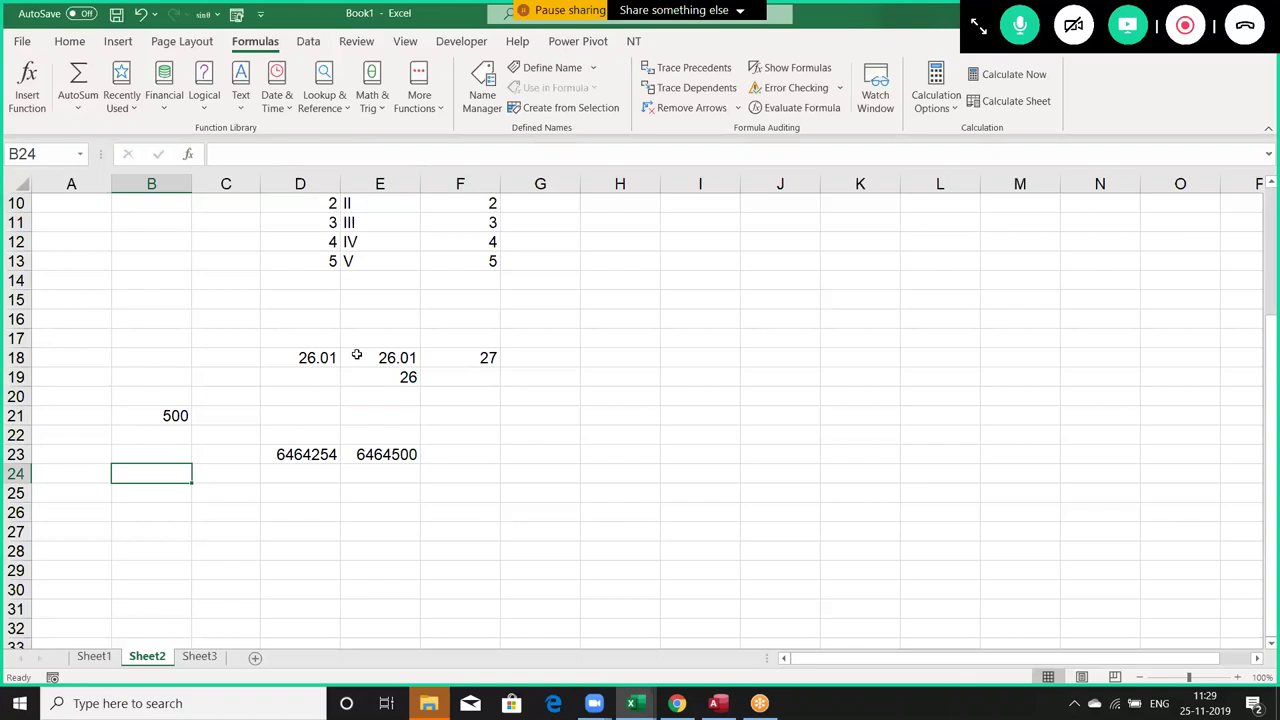
Enter 12 in B24 and 4569 in D25.
text(12)
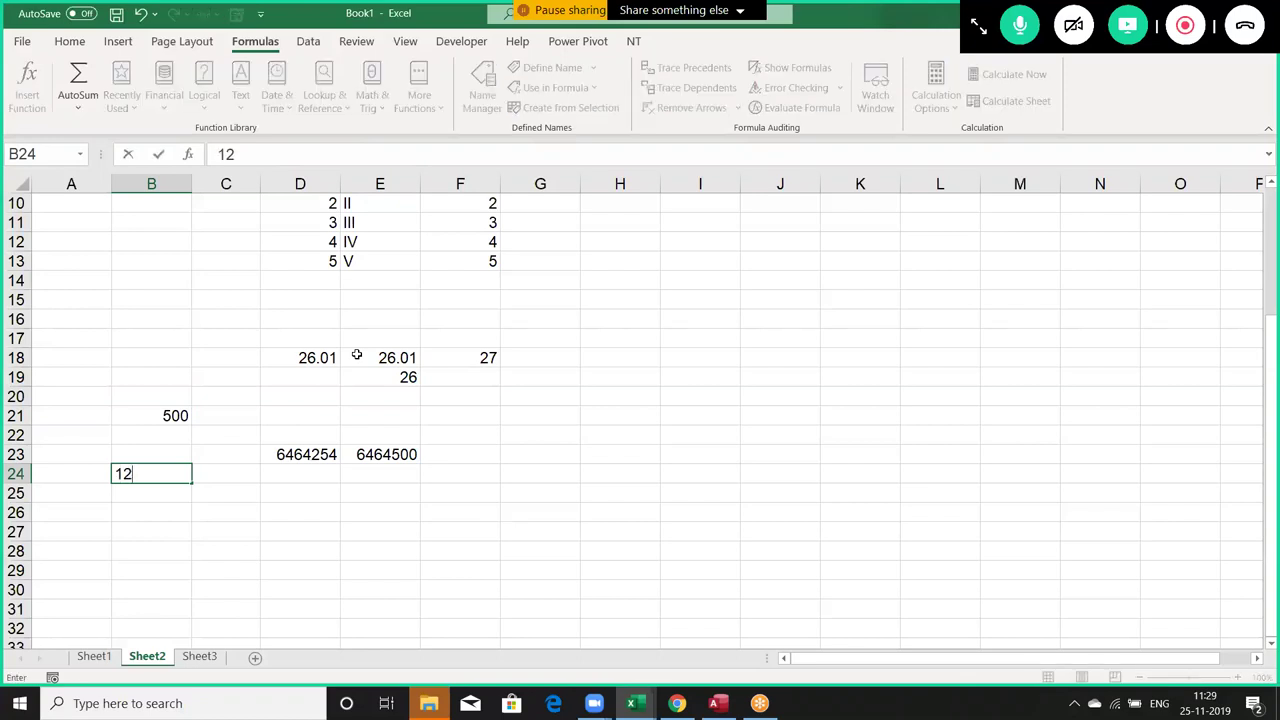
key(Return)
key(Up)
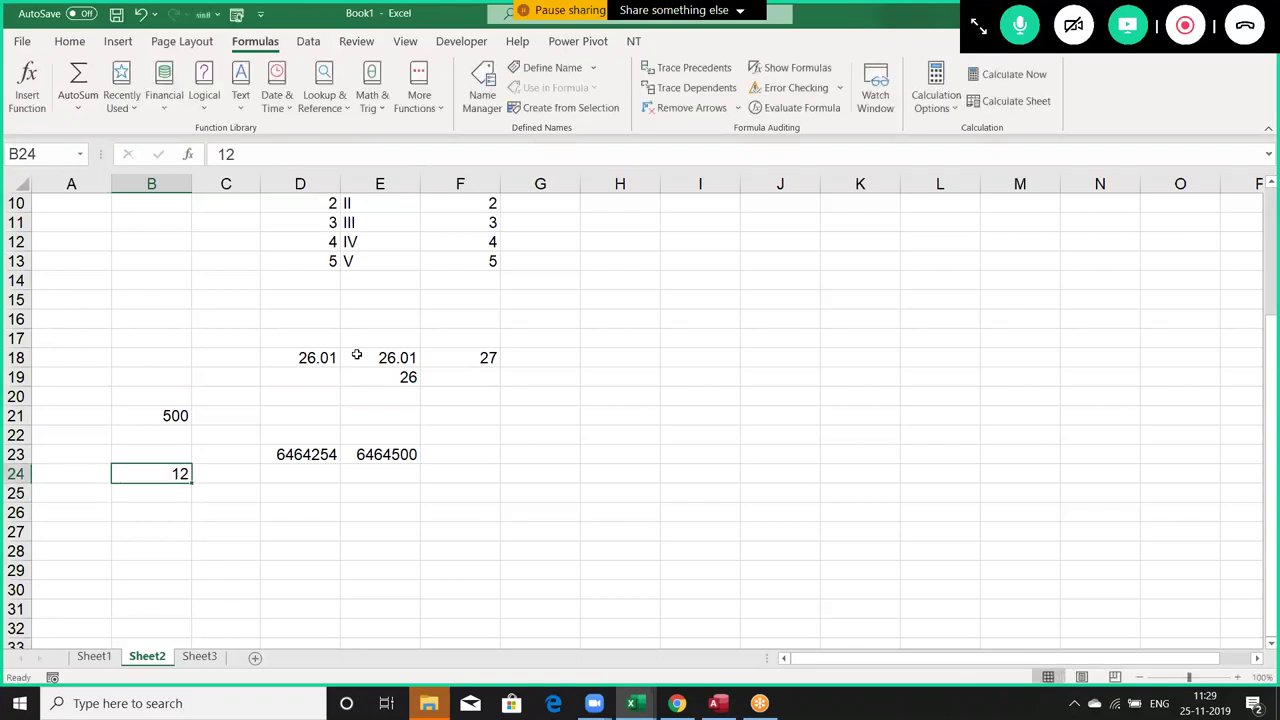
key(Right)
key(Right)
key(Down)
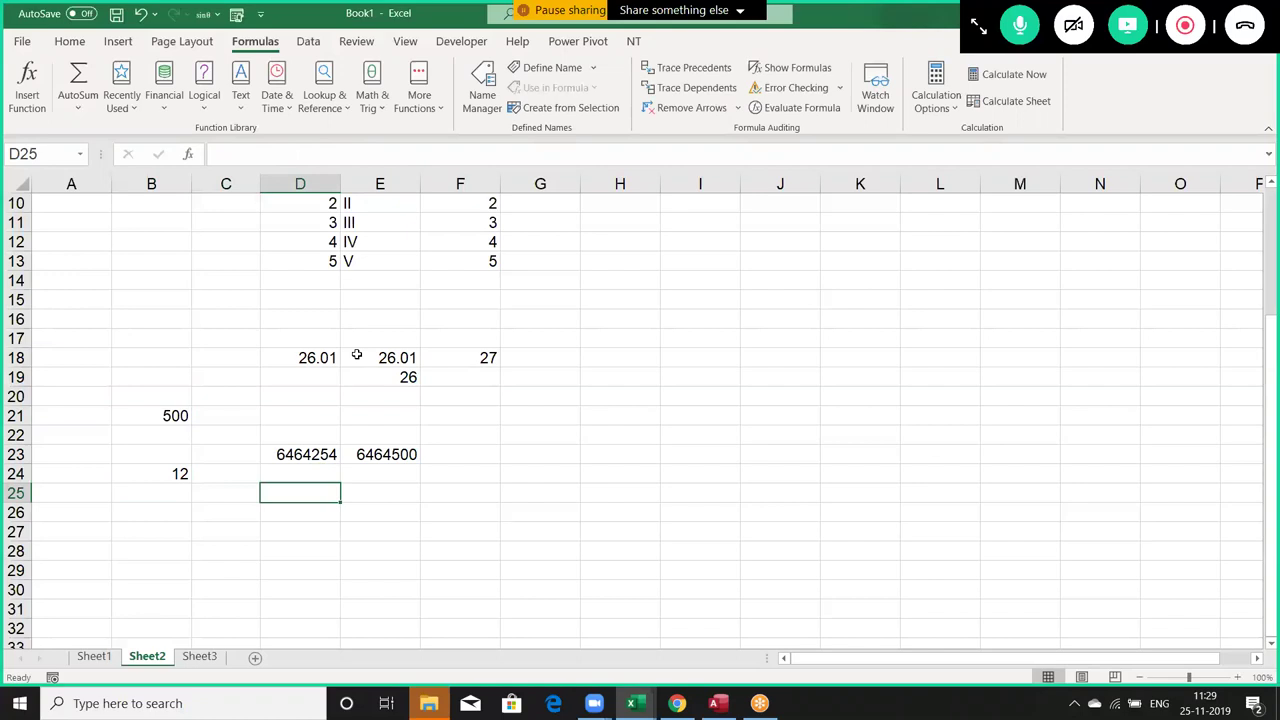
text(4569)
key(Return)
key(Up)
key(Left)
key(Left)
key(Up)
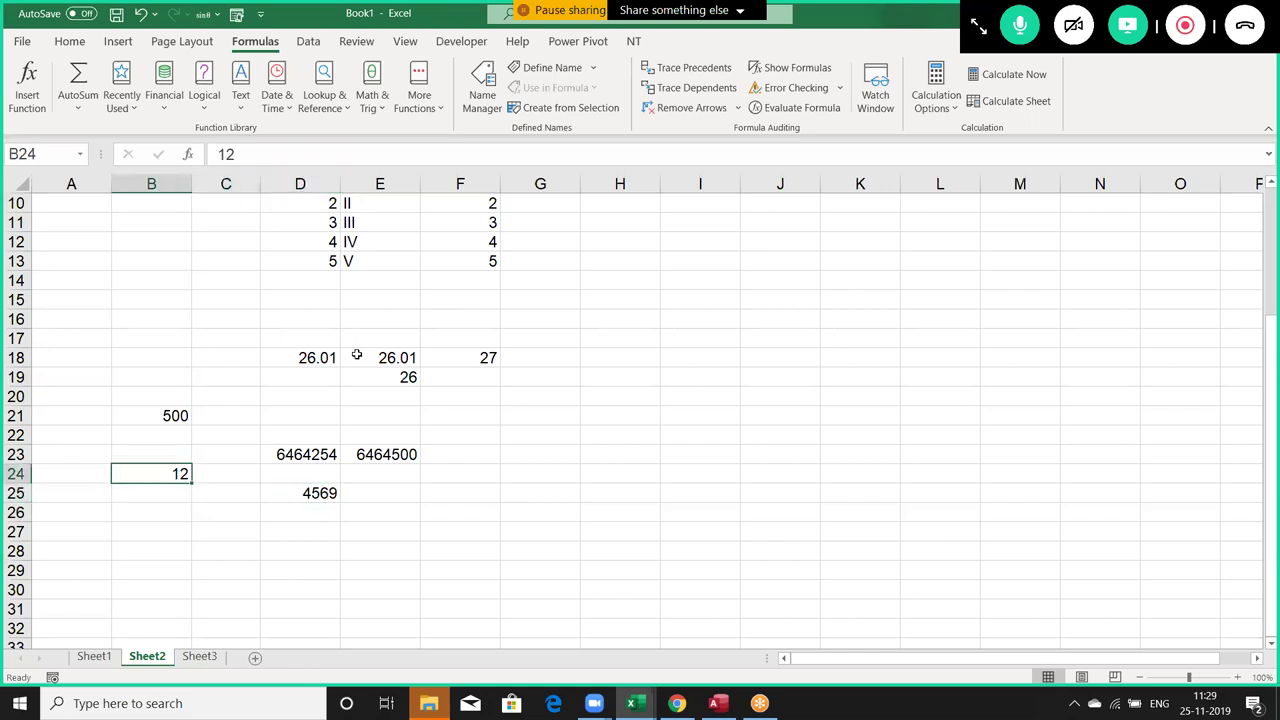
Enter =CEILING(D25,12) in E25, giving 4572.
key(Down)
key(Down)
key(Down)
key(Right)
key(Right)
key(Right)
key(Right)
key(Up)
key(Up)
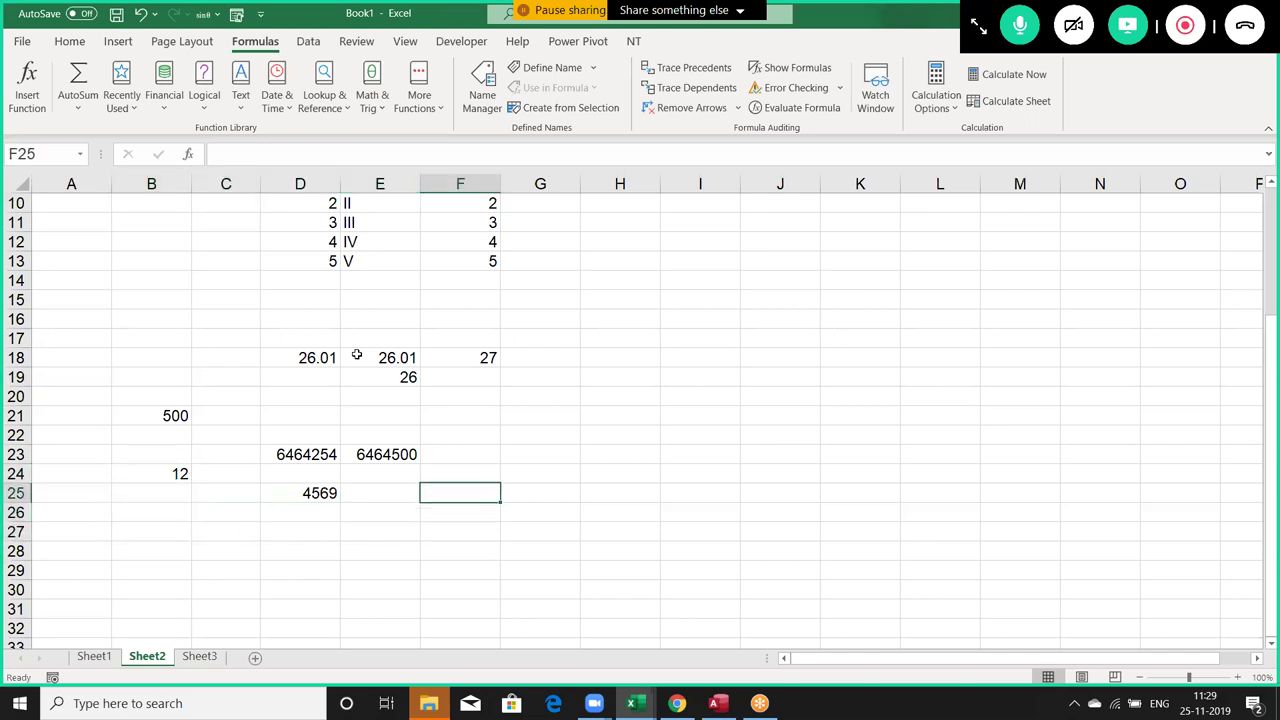
key(Left)
text(=c)
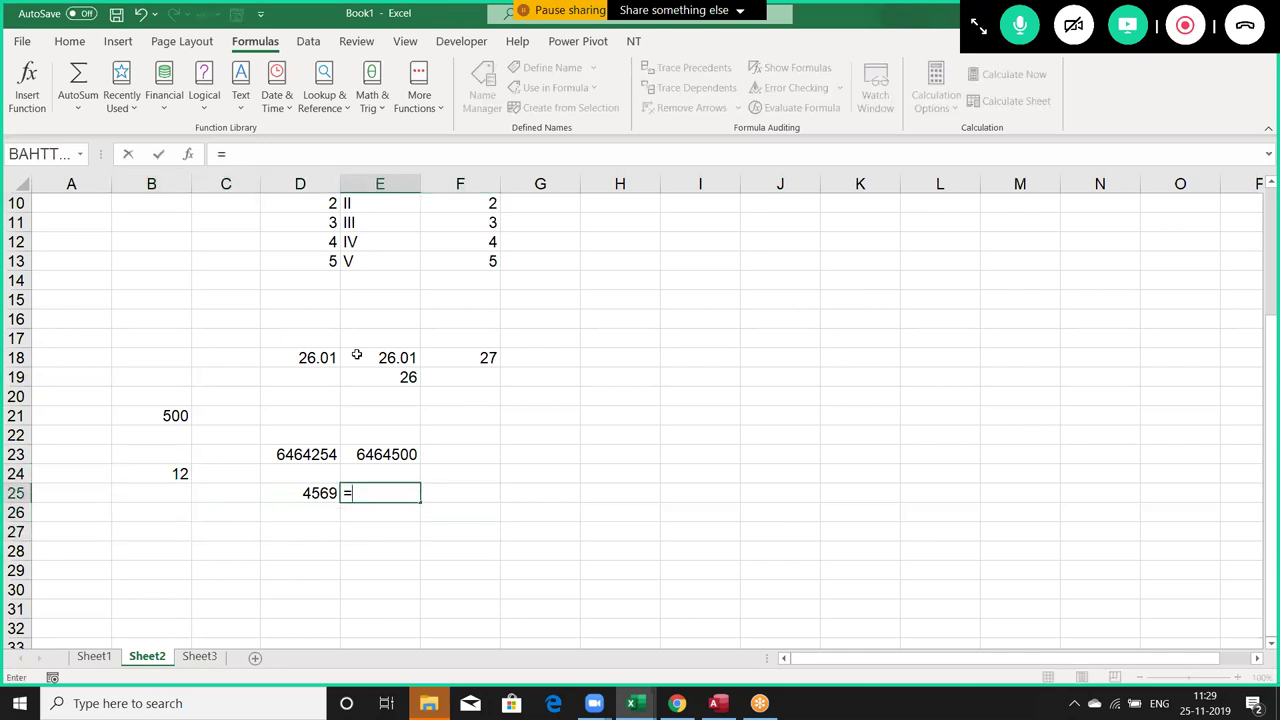
text(e)
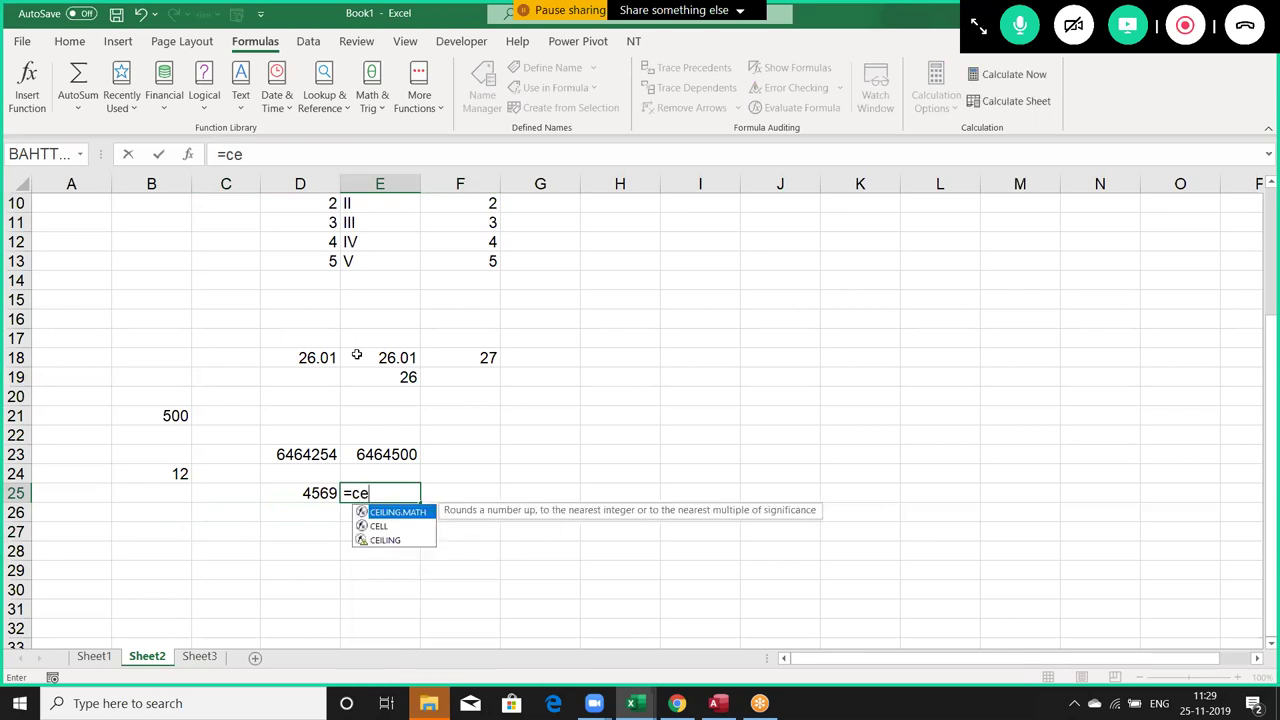
key(Down)
key(Down)
key(Tab)
key(Left)
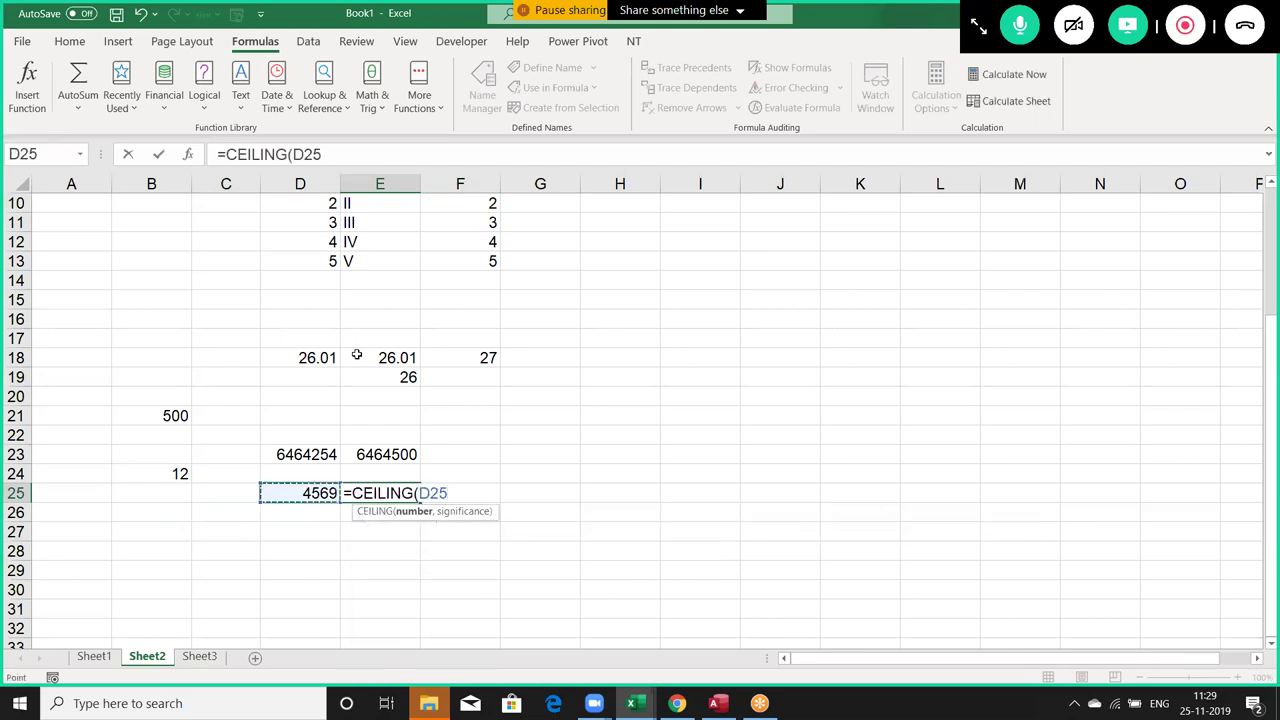
text(,12)
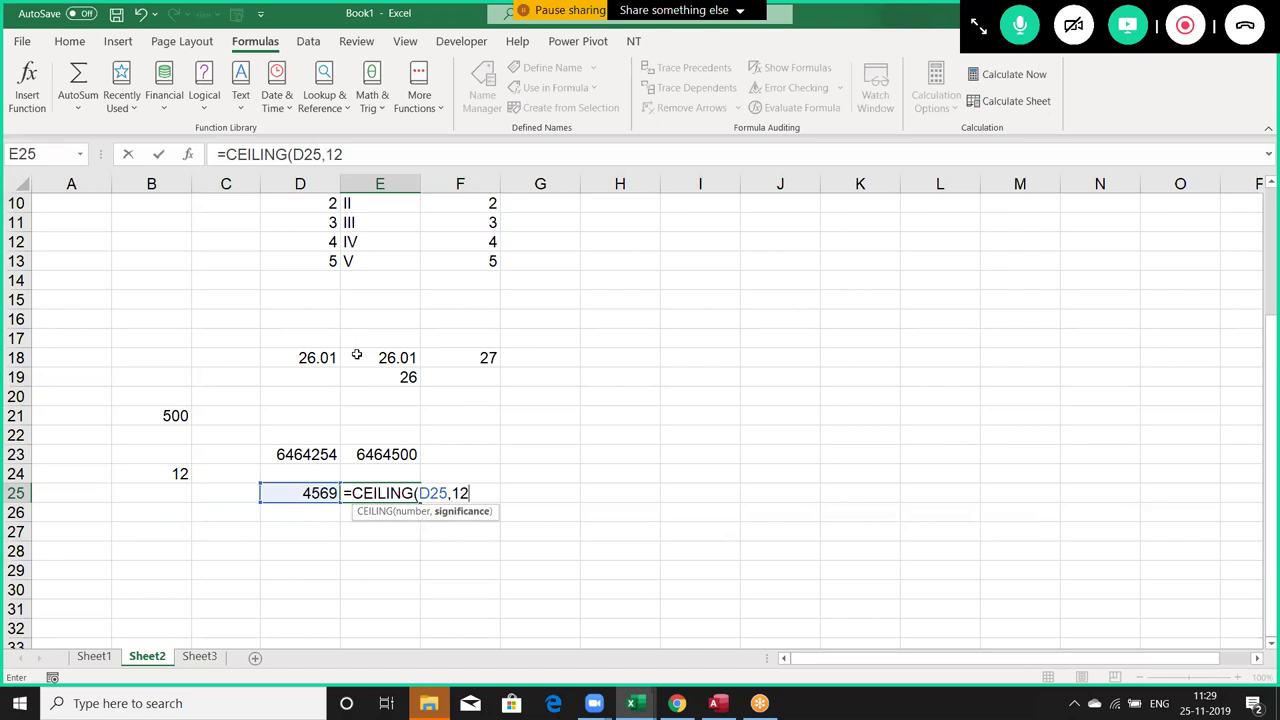
key(Return)
key(Up)
Enter =E25/12 in F25, showing 381.
key(Right)
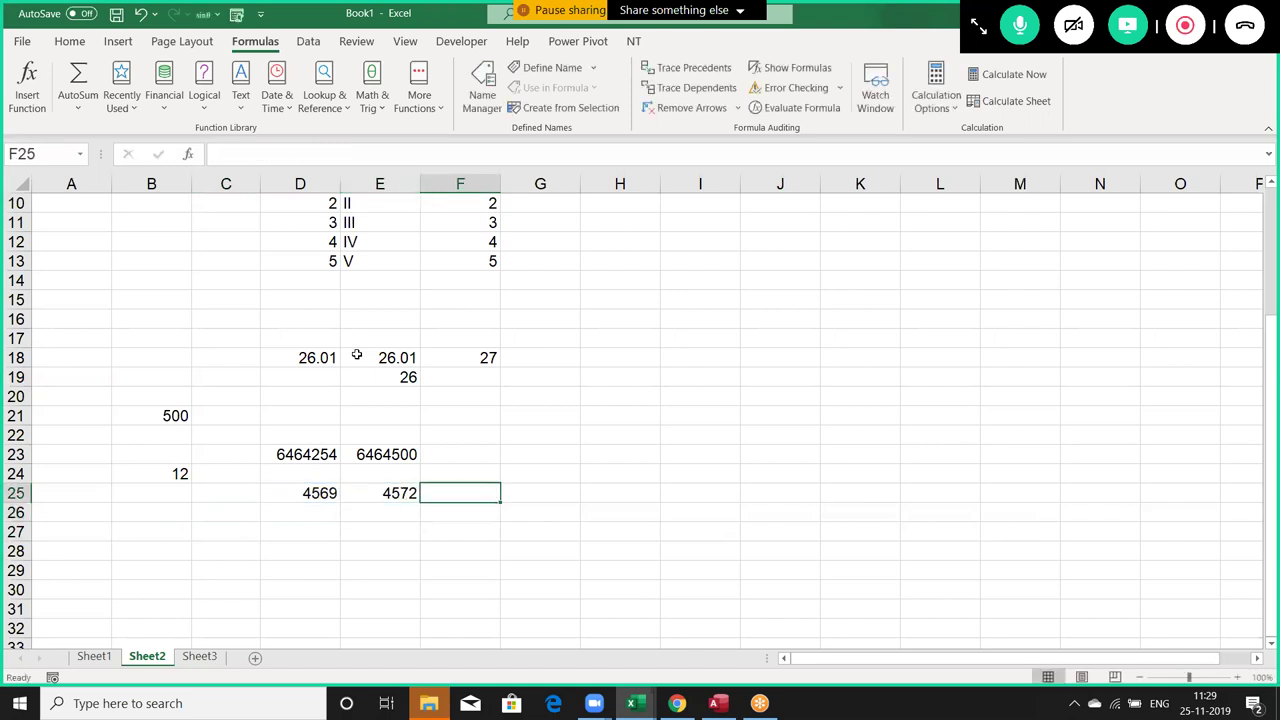
text(=)
key(Left)
text(/12)
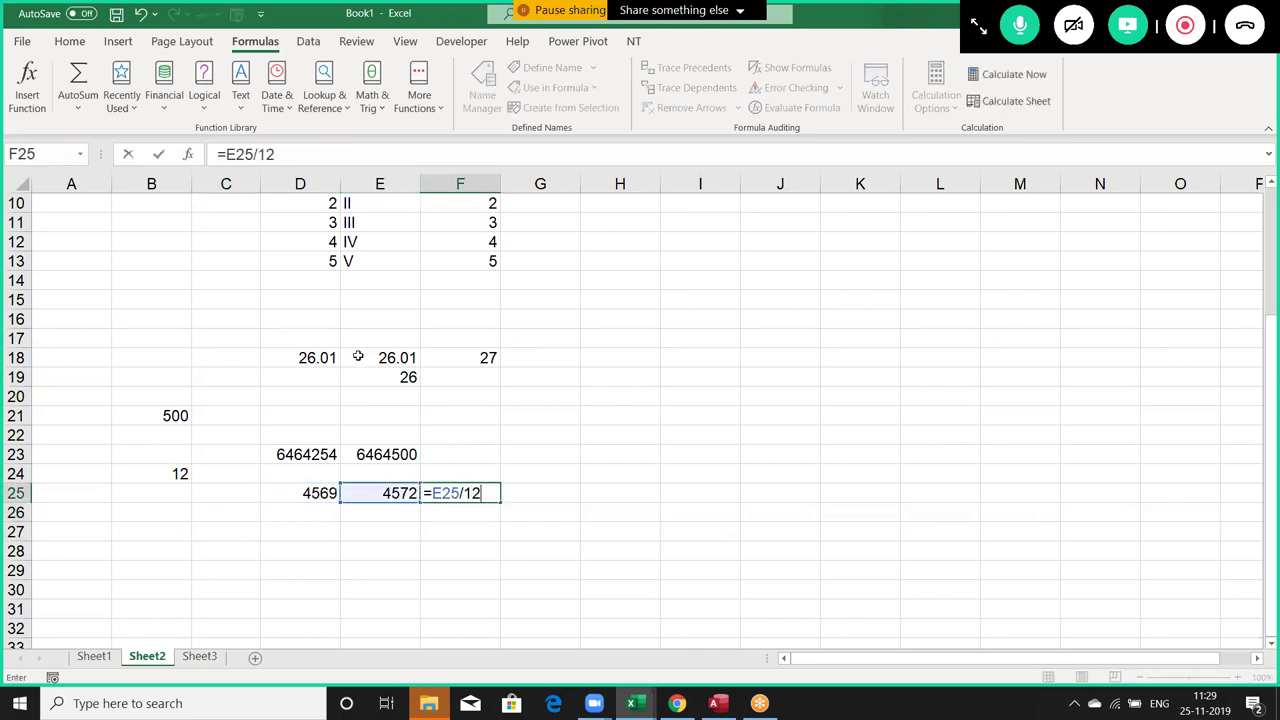
key(Return)
key(Up)
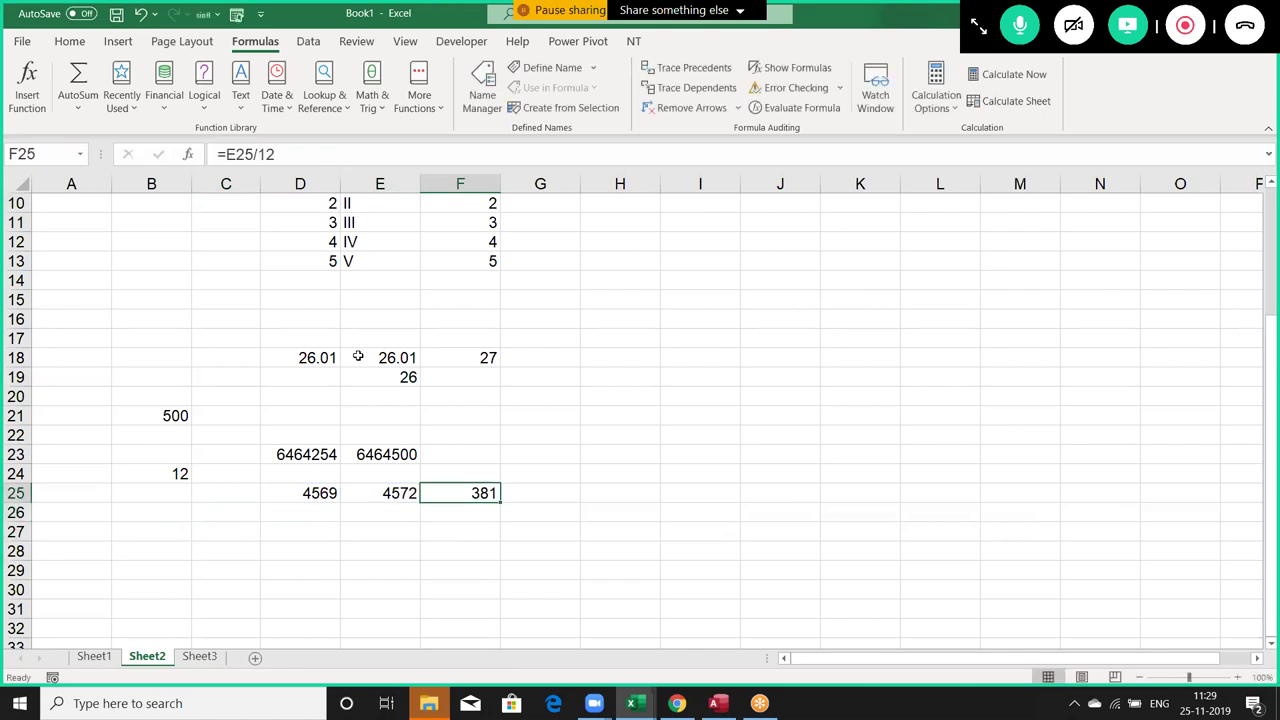
Review the values and formulas in D25, E25 and F25.
key(Left)
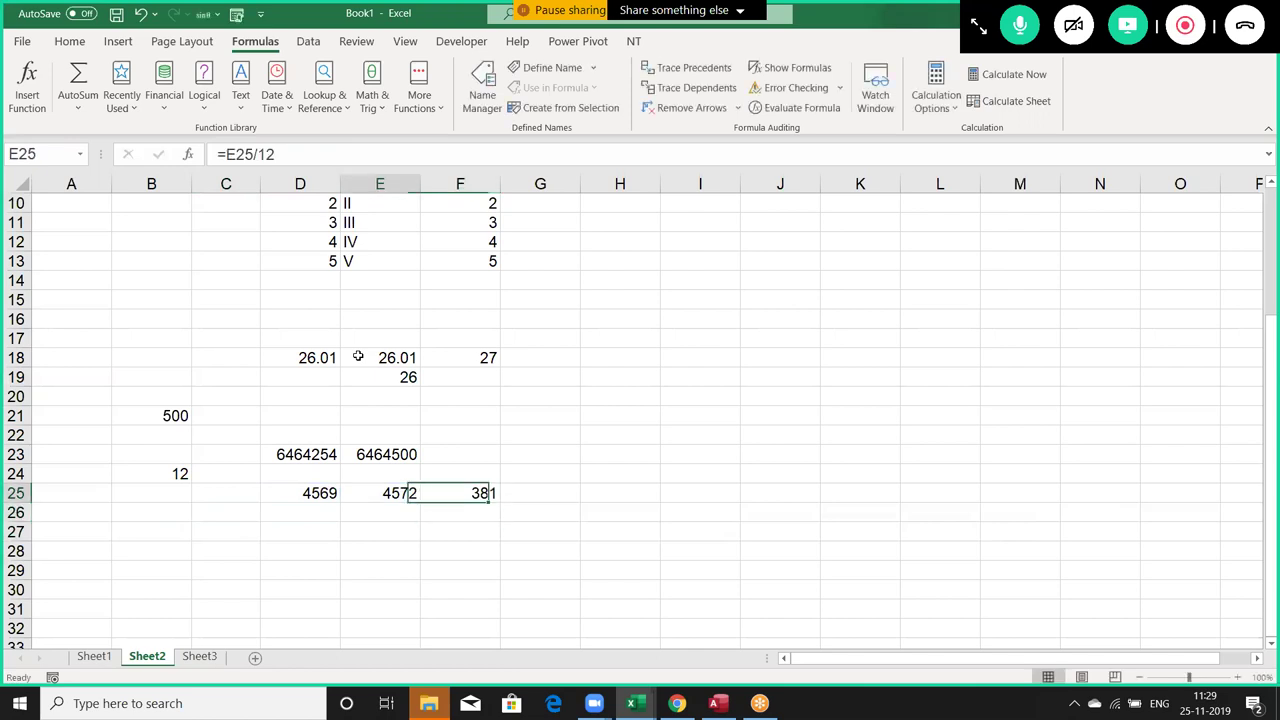
key(Left)
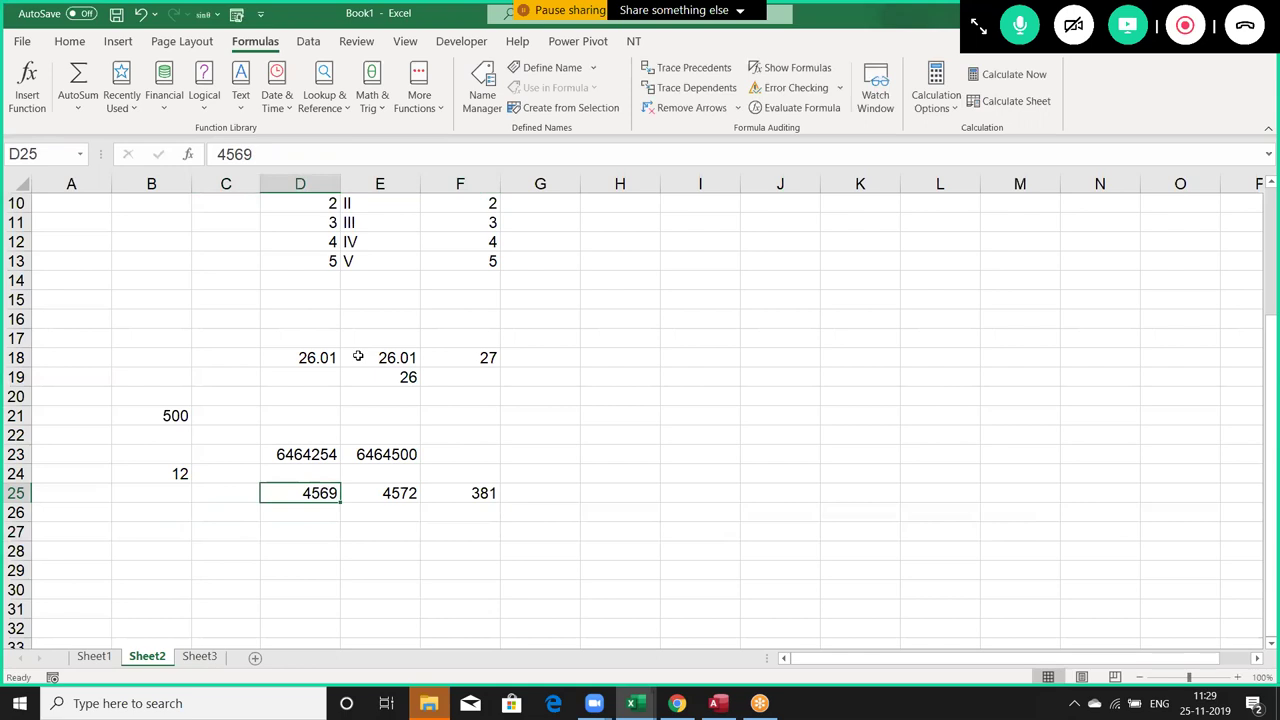
key(Right)
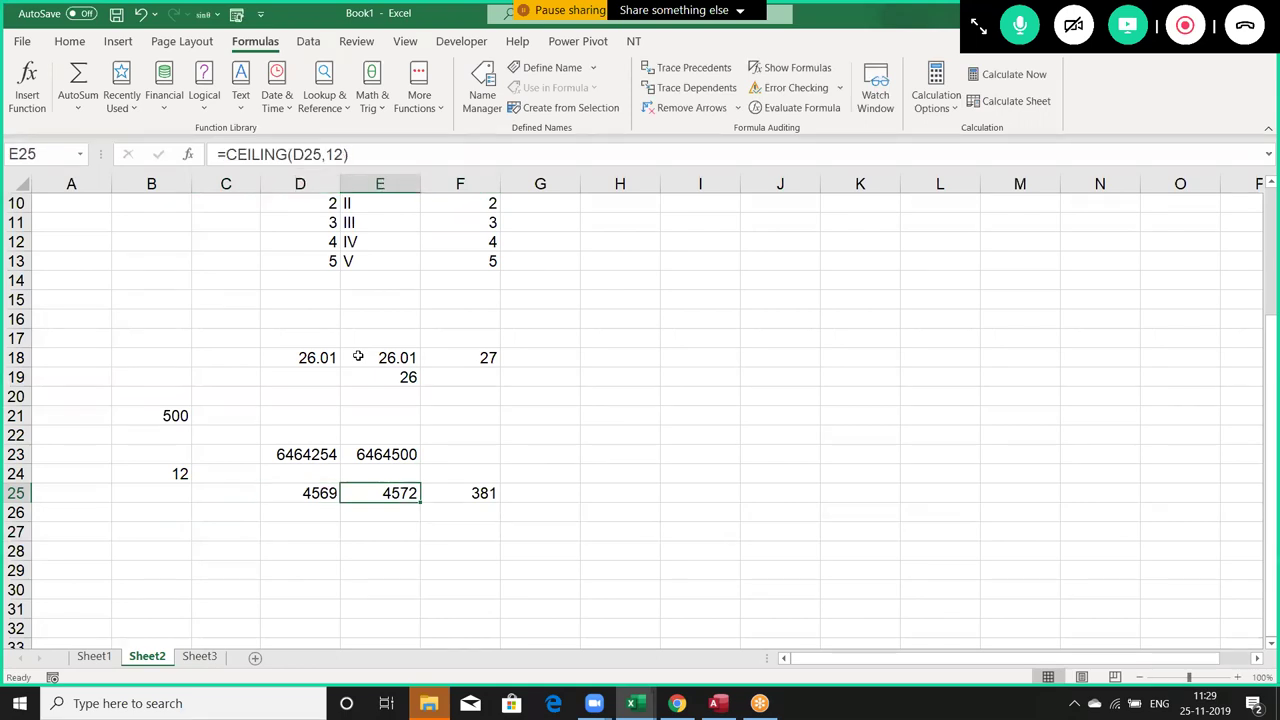
key(Right)
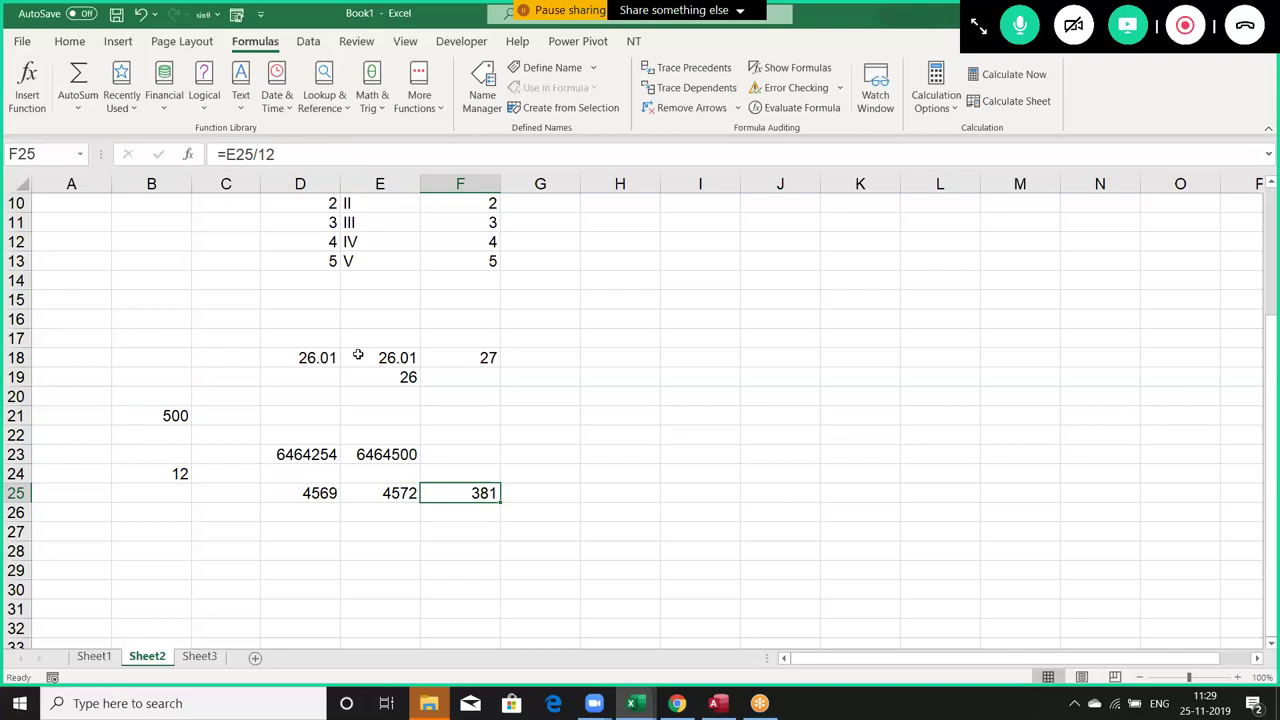
key(Left)
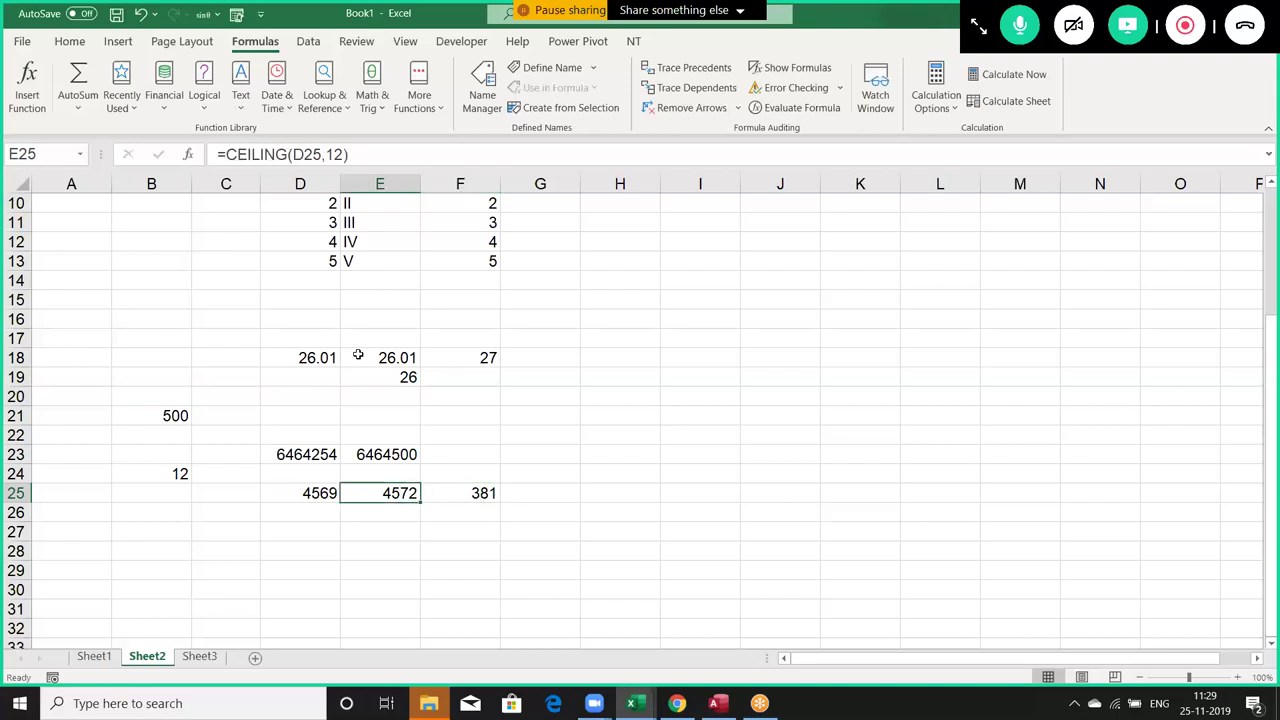
key(Down)
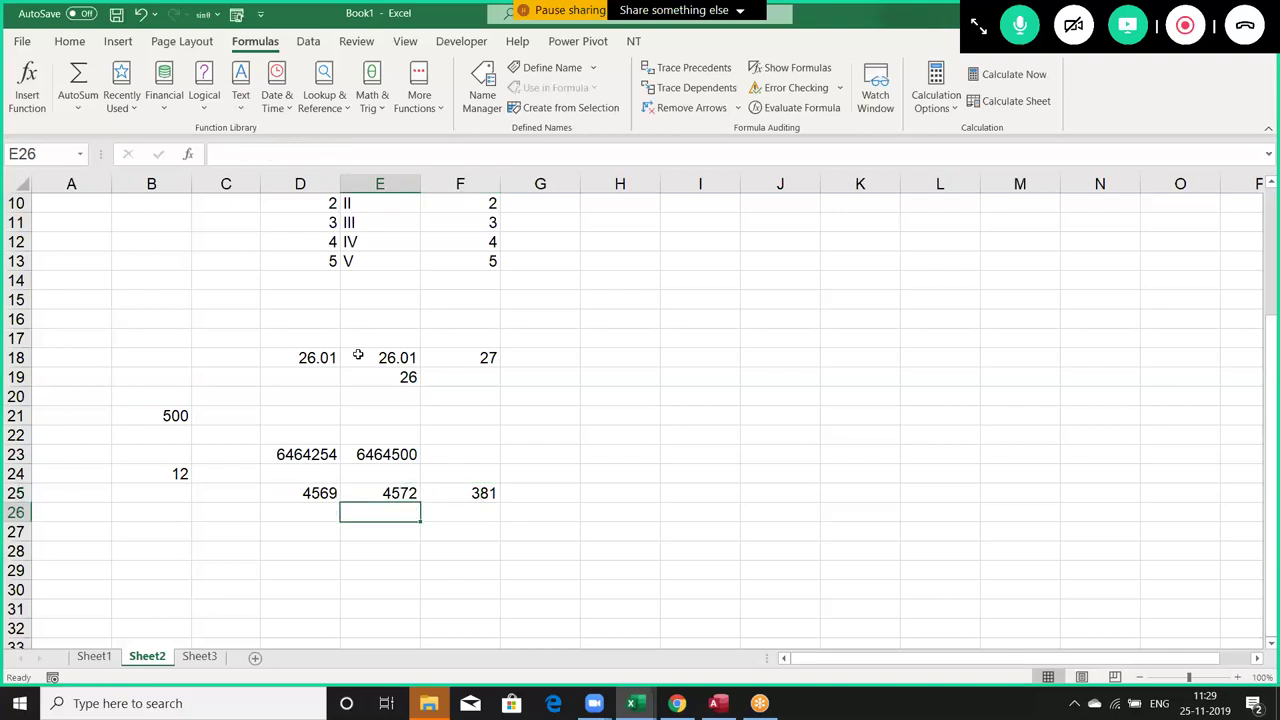
key(Left)
key(Up)
key(Right)
key(Right)
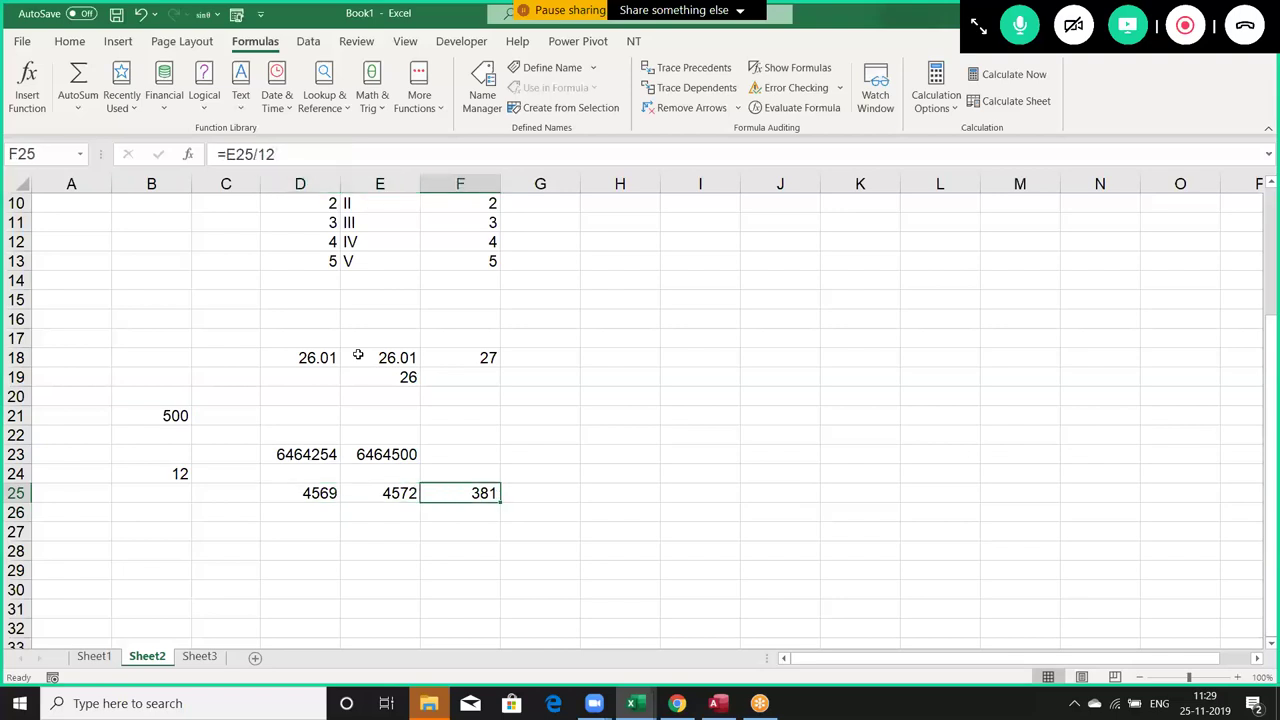
key(Left)
key(Down)
Enter =FLOOR(D25,12) in E26, giving 4560.
text(=flo)
key(Down)
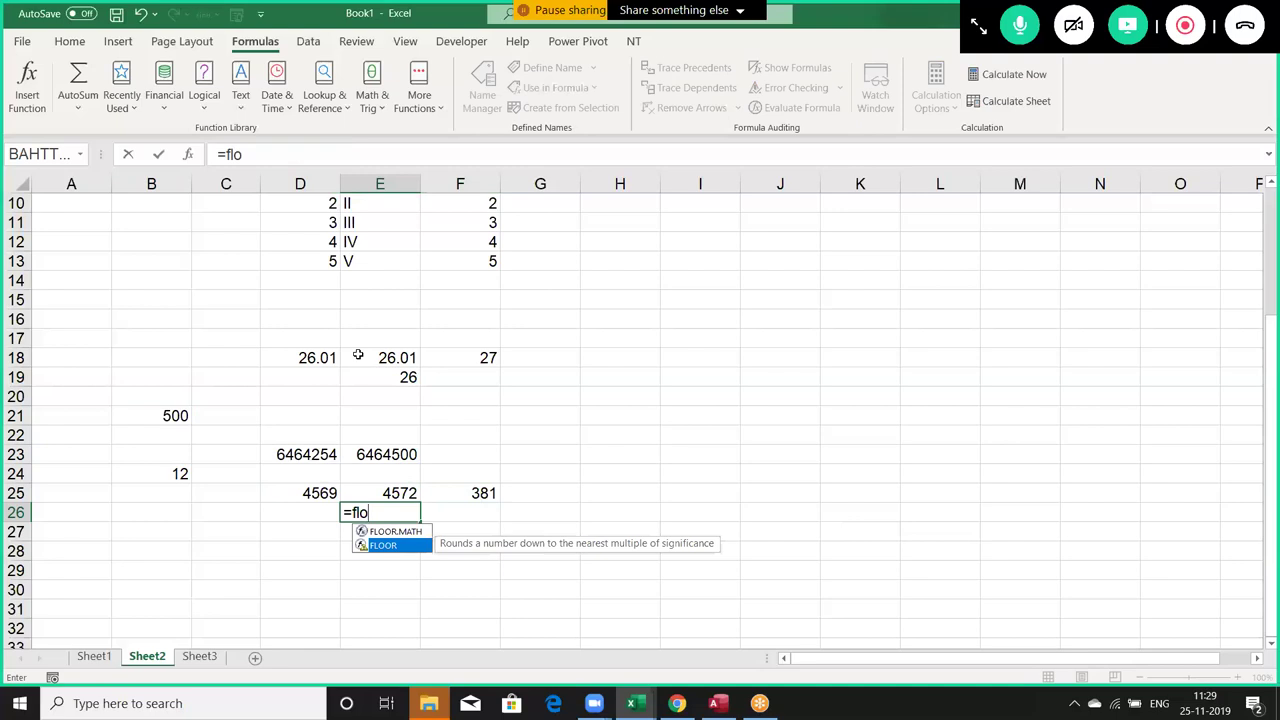
key(Tab)
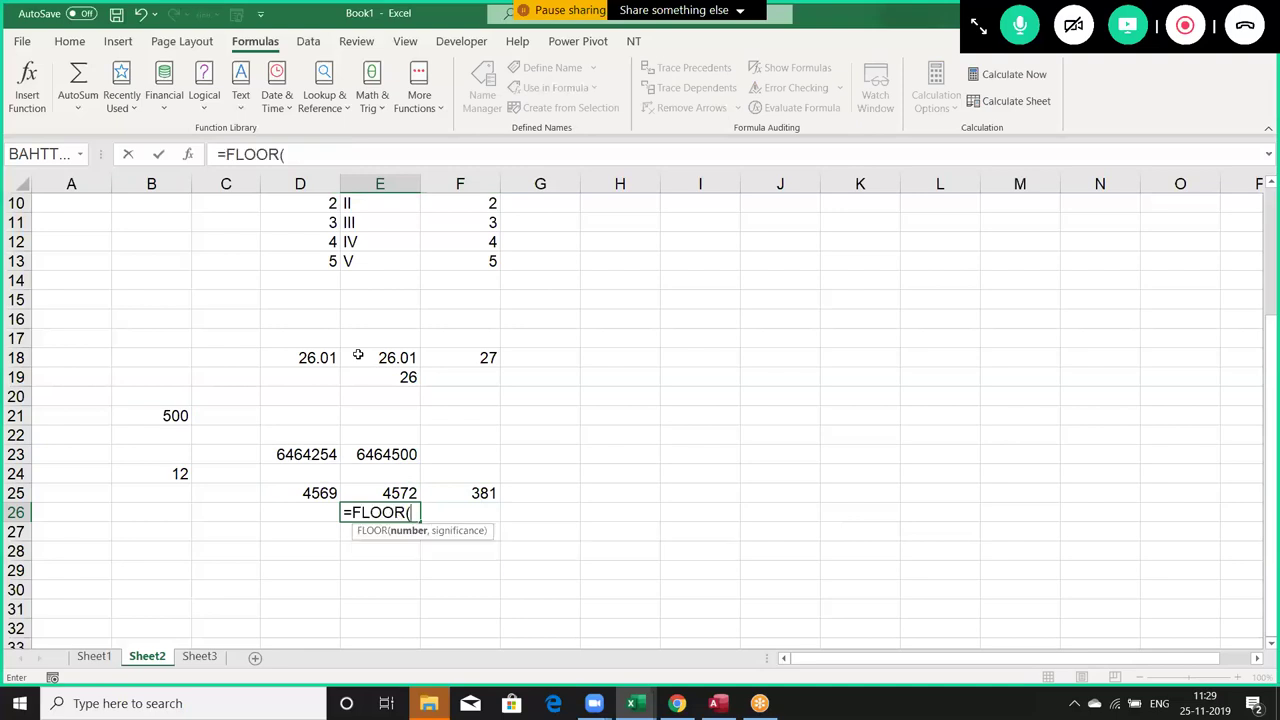
key(Left)
key(Left)
key(Up)
key(Right)
text(,12)
key(Return)
key(Up)
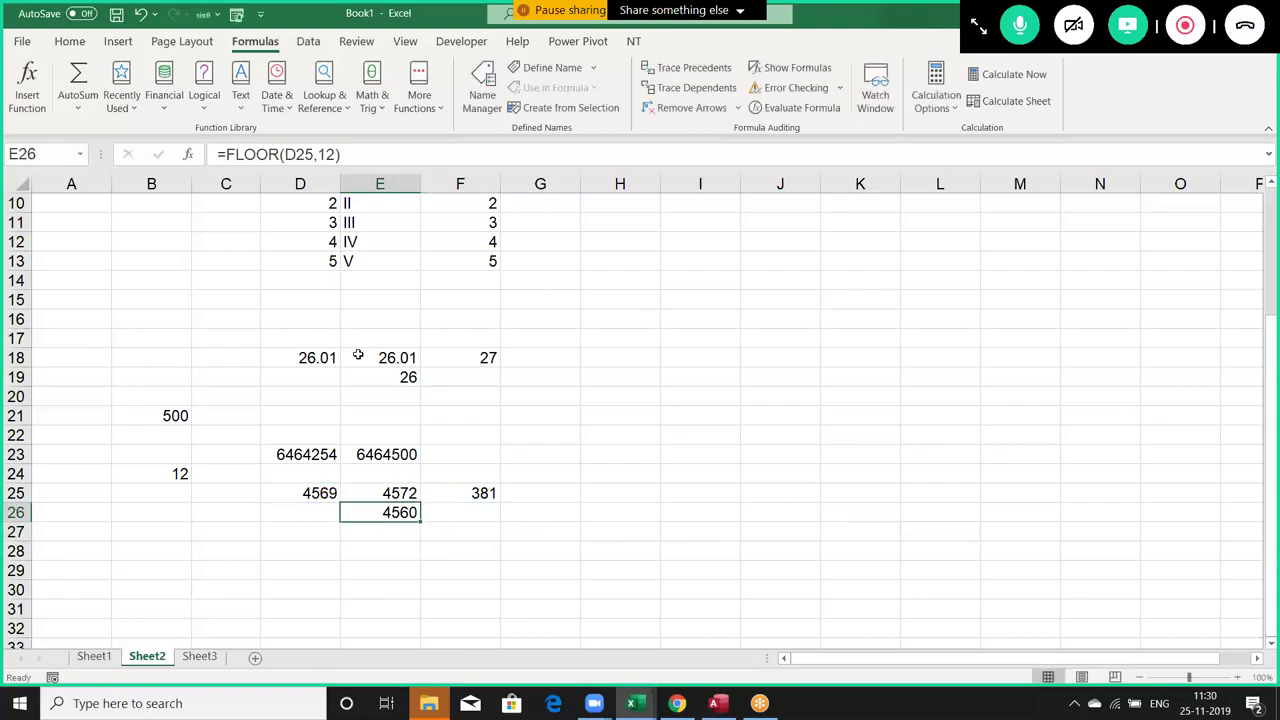
Enter 380 in F26, then select the empty cell H15.
key(Right)
text(380)
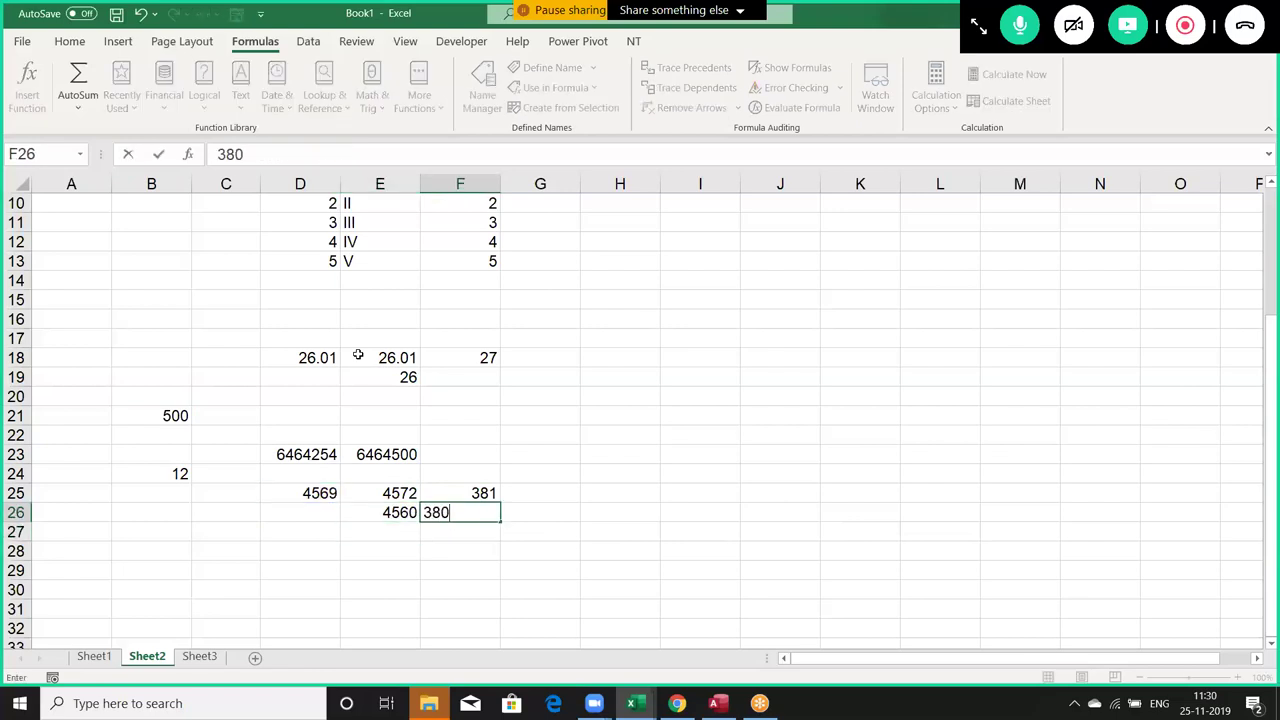
key(Up)
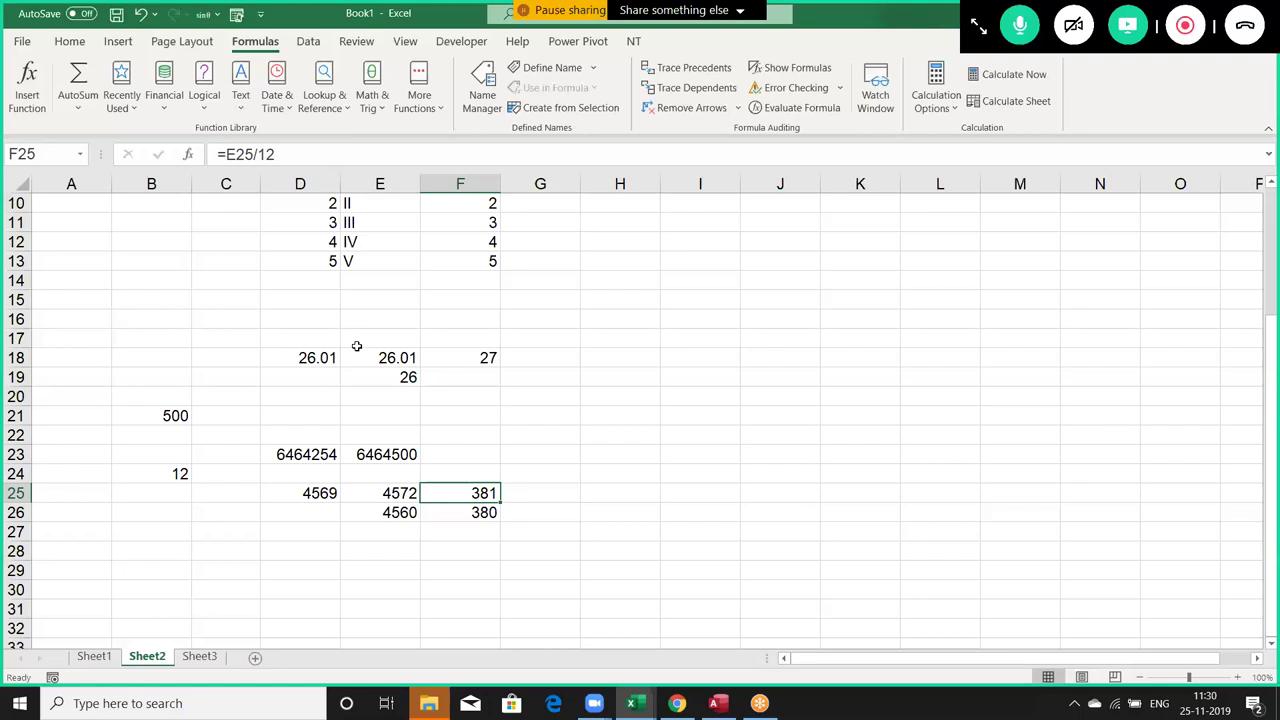
key(Down)
key(Up)
key(Up)
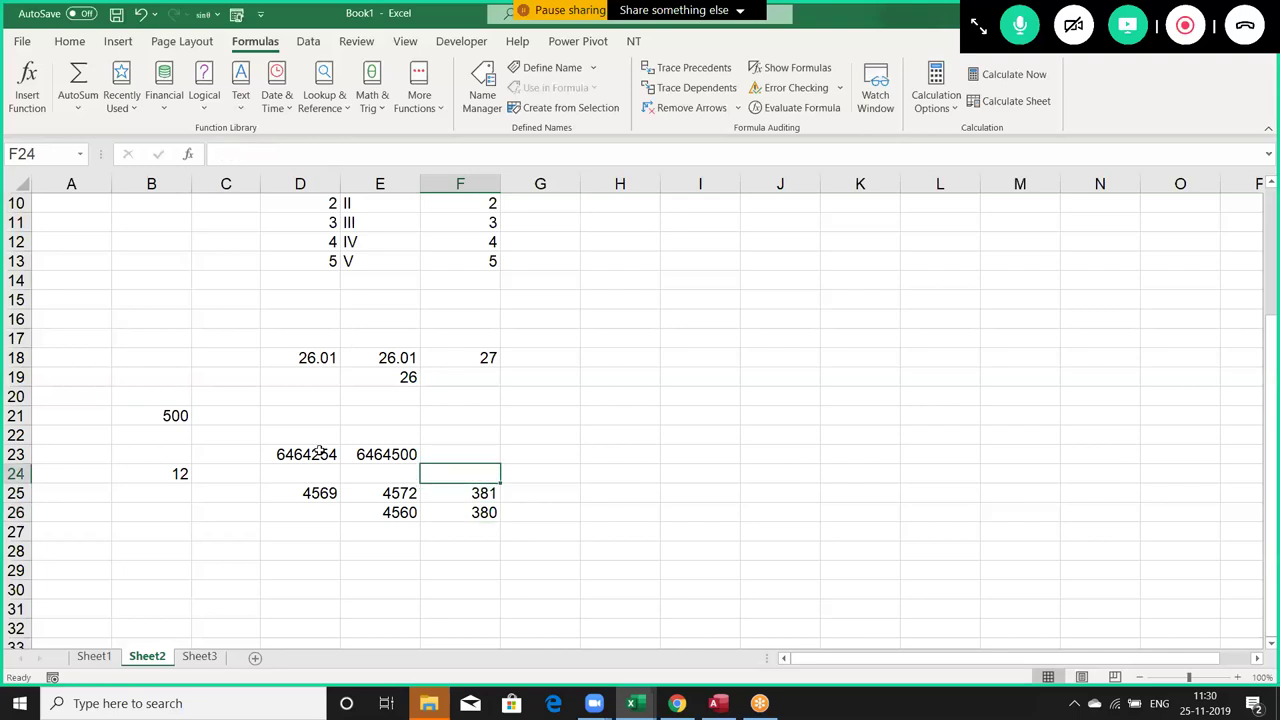
click(600, 300)
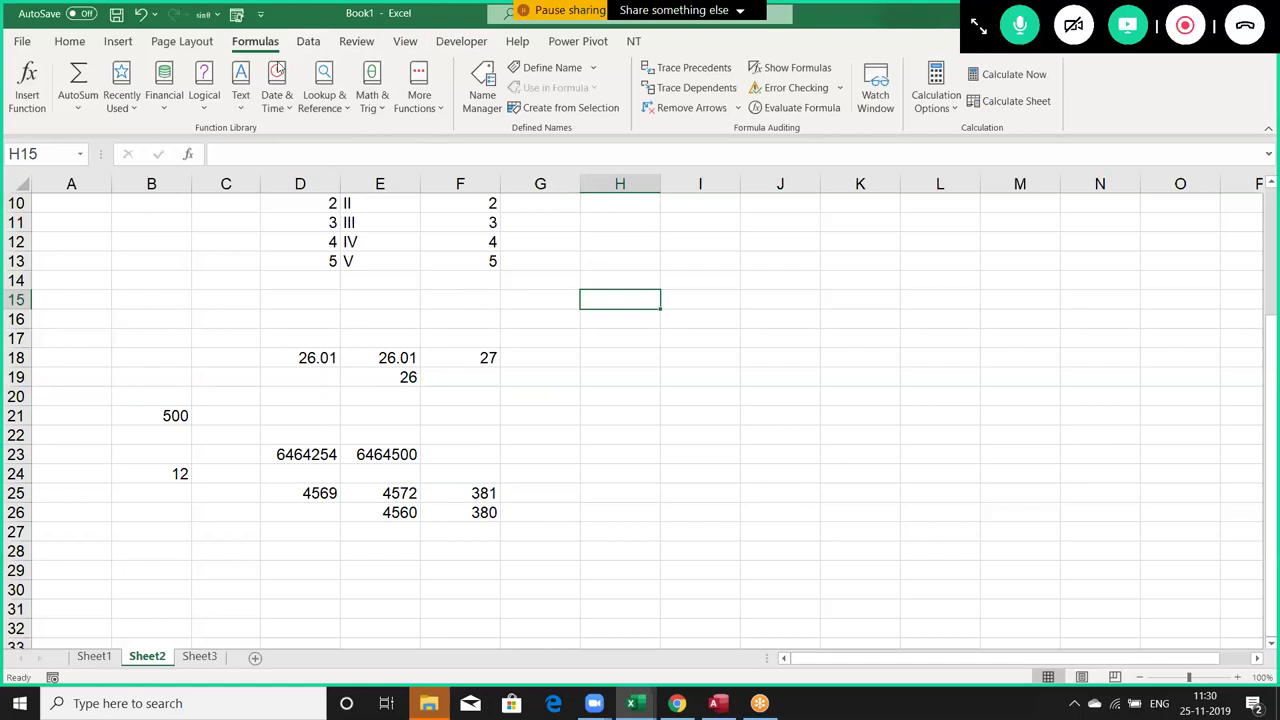
Insert =GCD(26,12) into H15 from the Math & Trig list, giving 2.
click(388, 108)
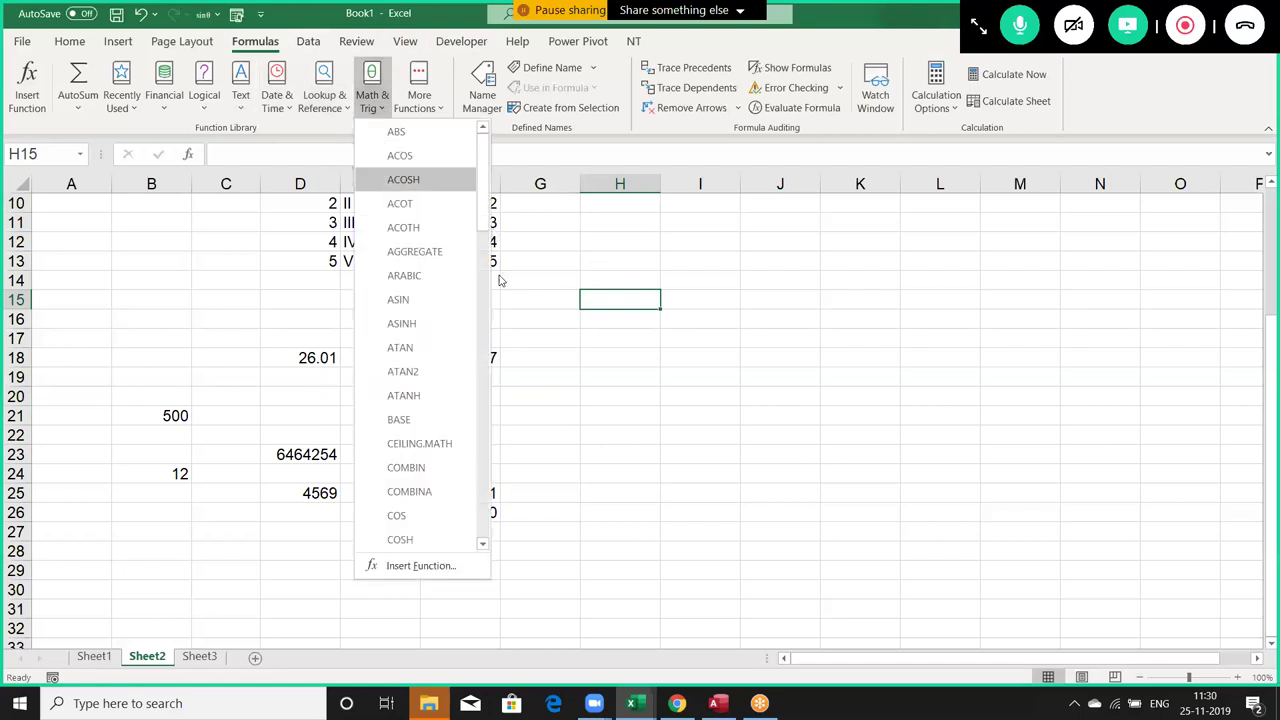
scroll(452, 425, down, 2)
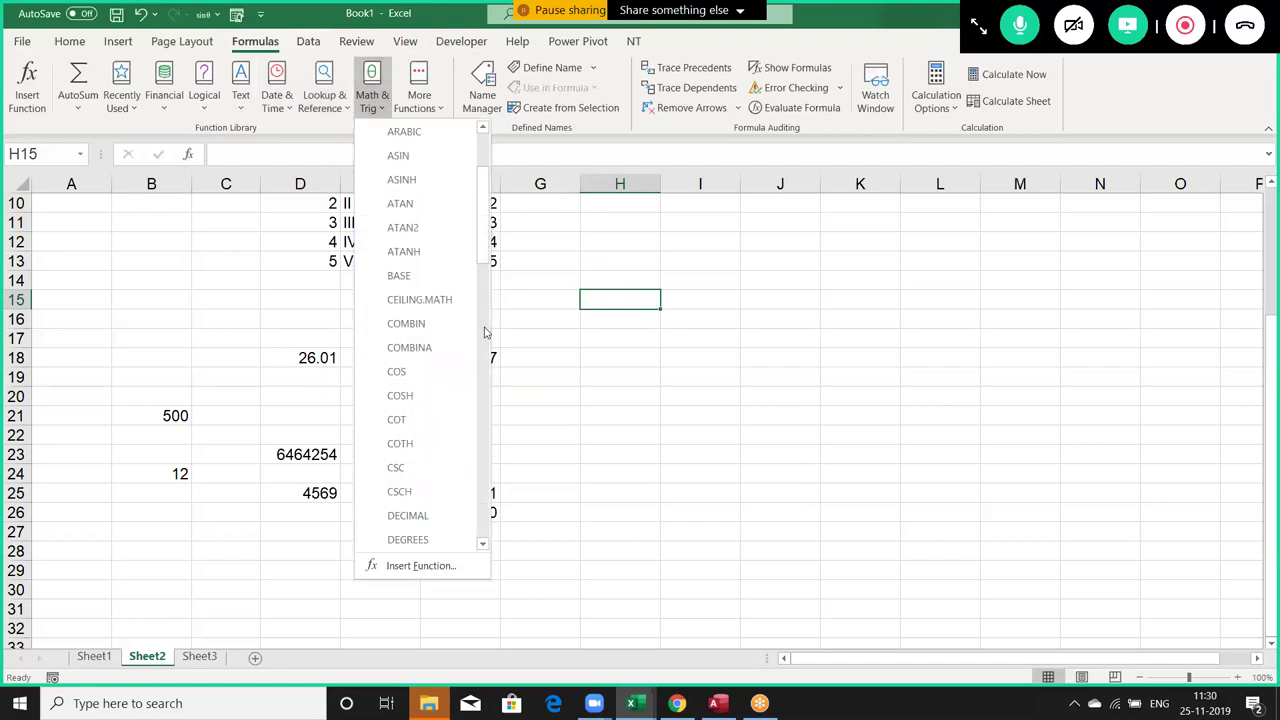
scroll(478, 340, down, 1)
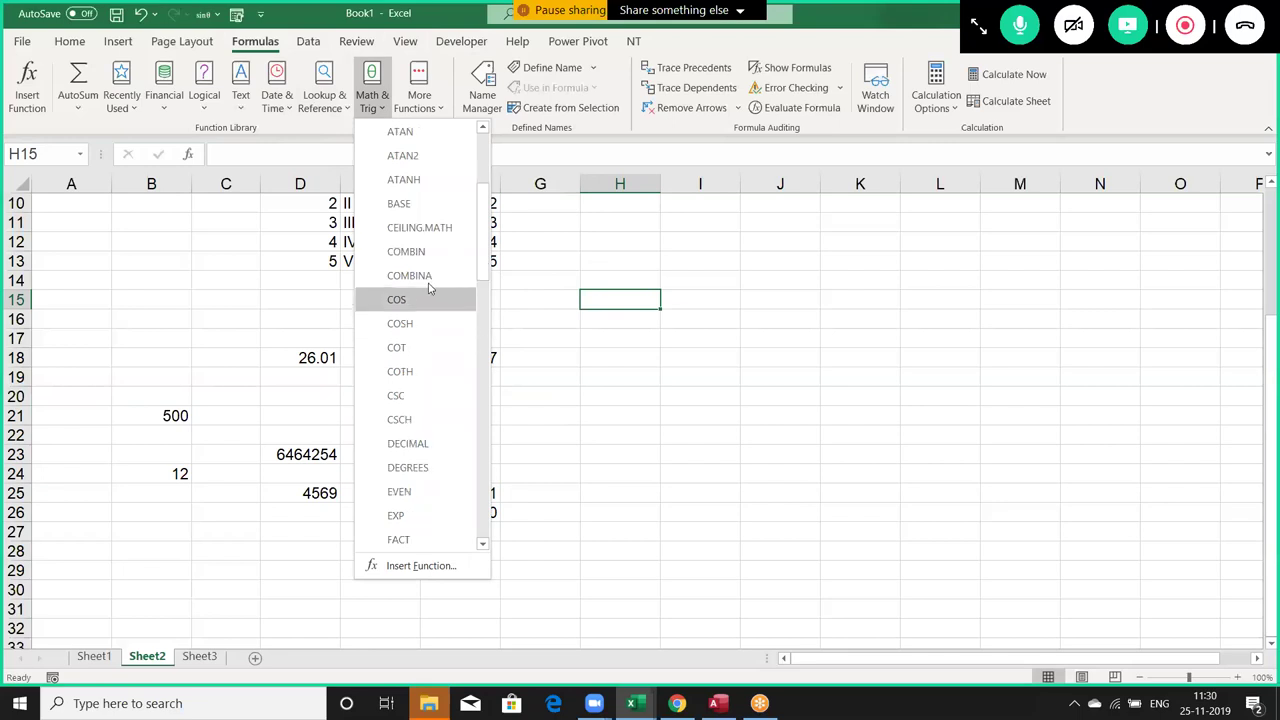
scroll(462, 257, down, 1)
scroll(468, 297, down, 1)
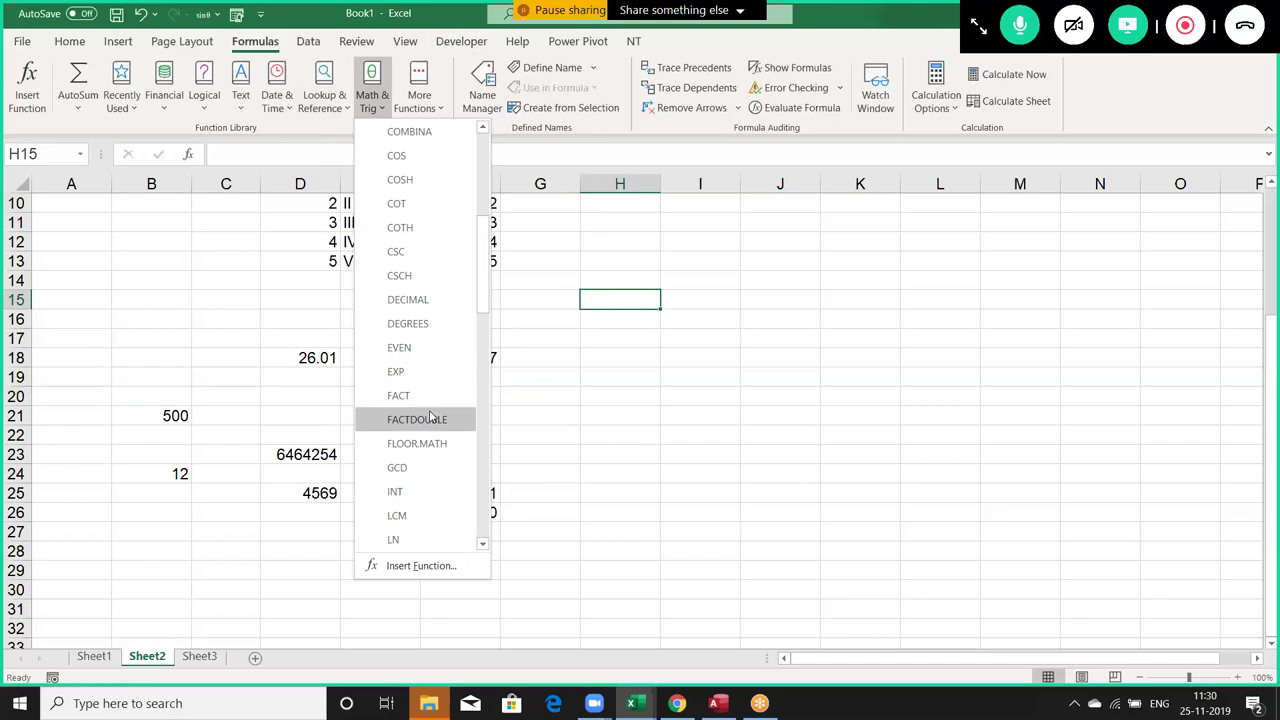
click(416, 470)
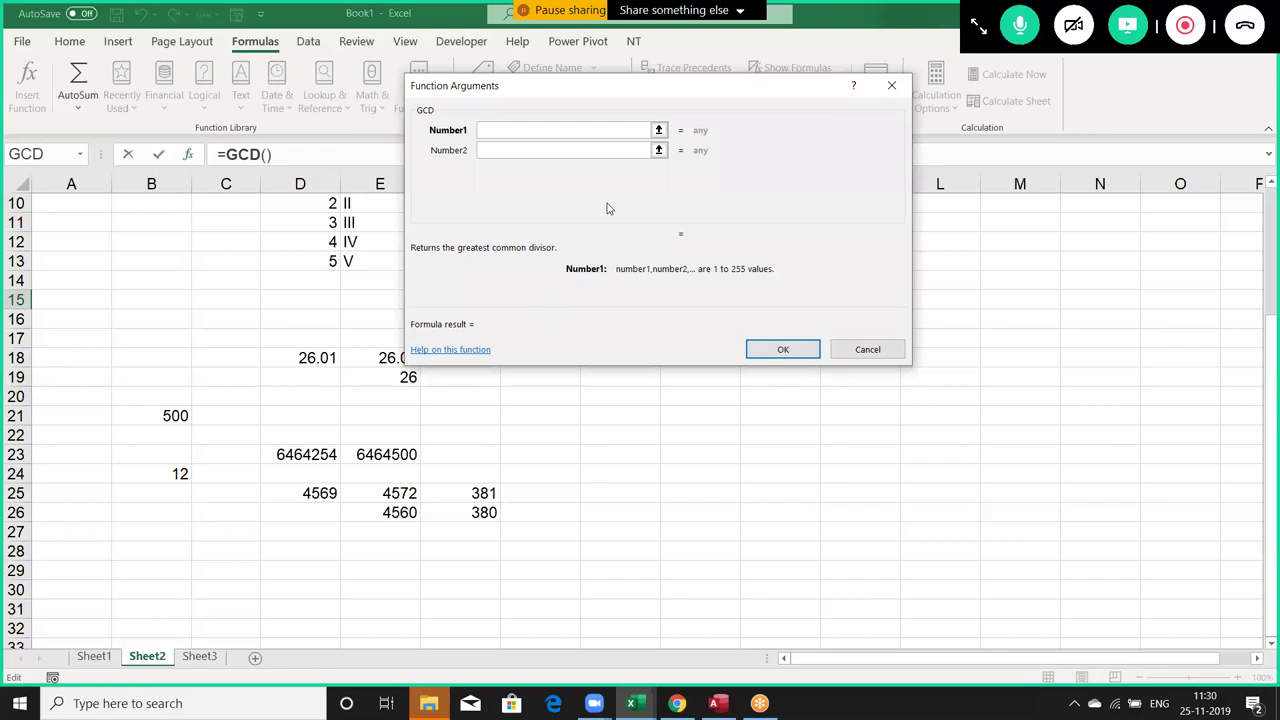
text(26)
click(585, 152)
text(12)
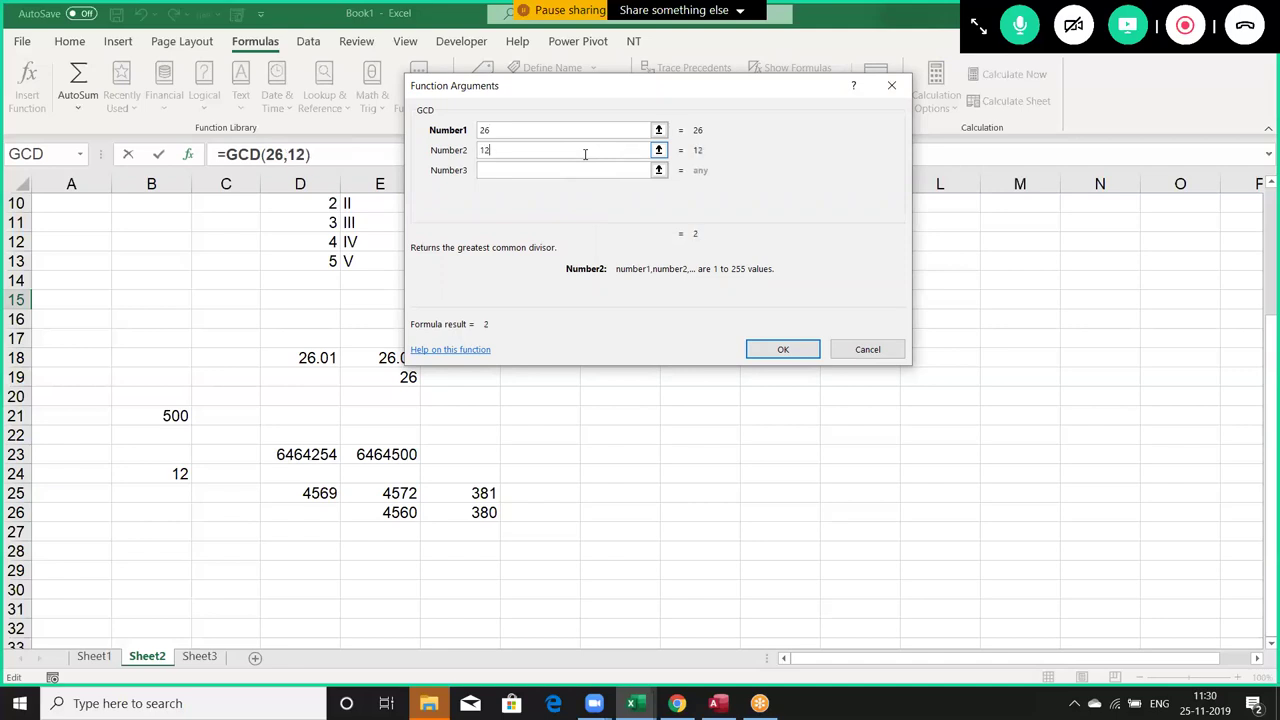
click(800, 350)
click(598, 393)
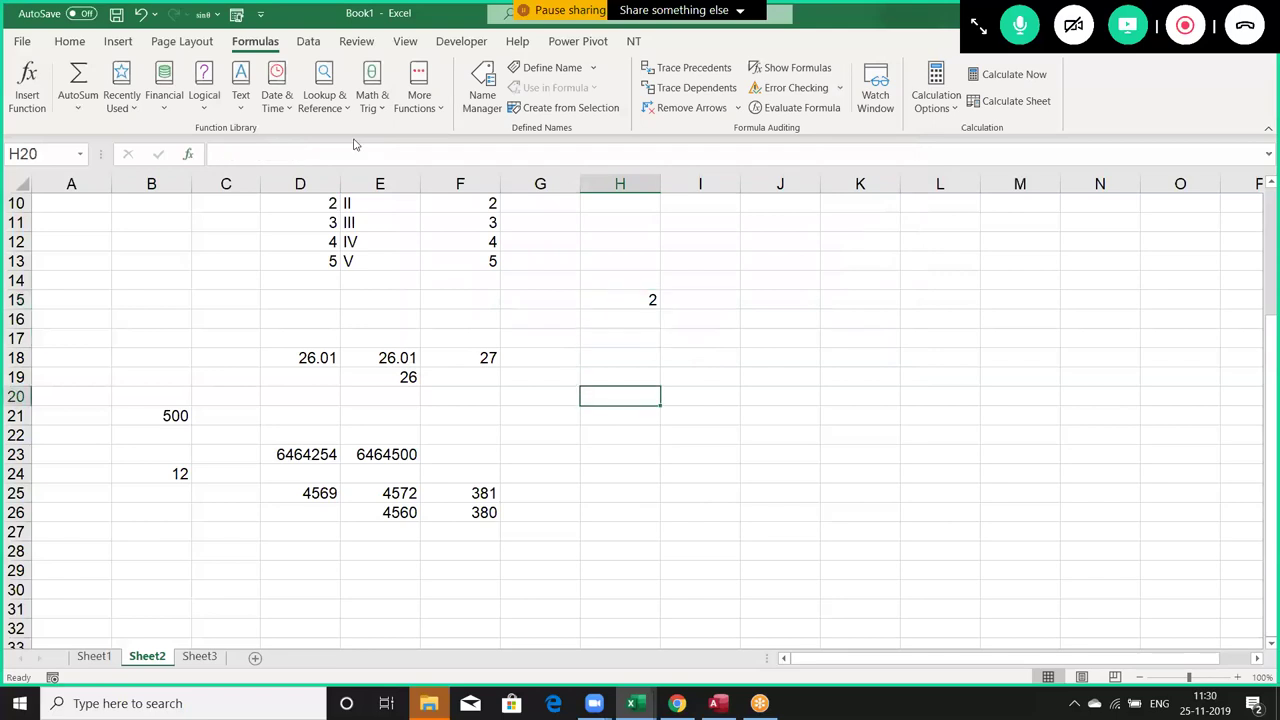
Browse the Math & Trig function list, close it, and select cell I18.
click(371, 97)
scroll(435, 505, down, 1)
scroll(435, 509, down, 1)
scroll(435, 509, down, 1)
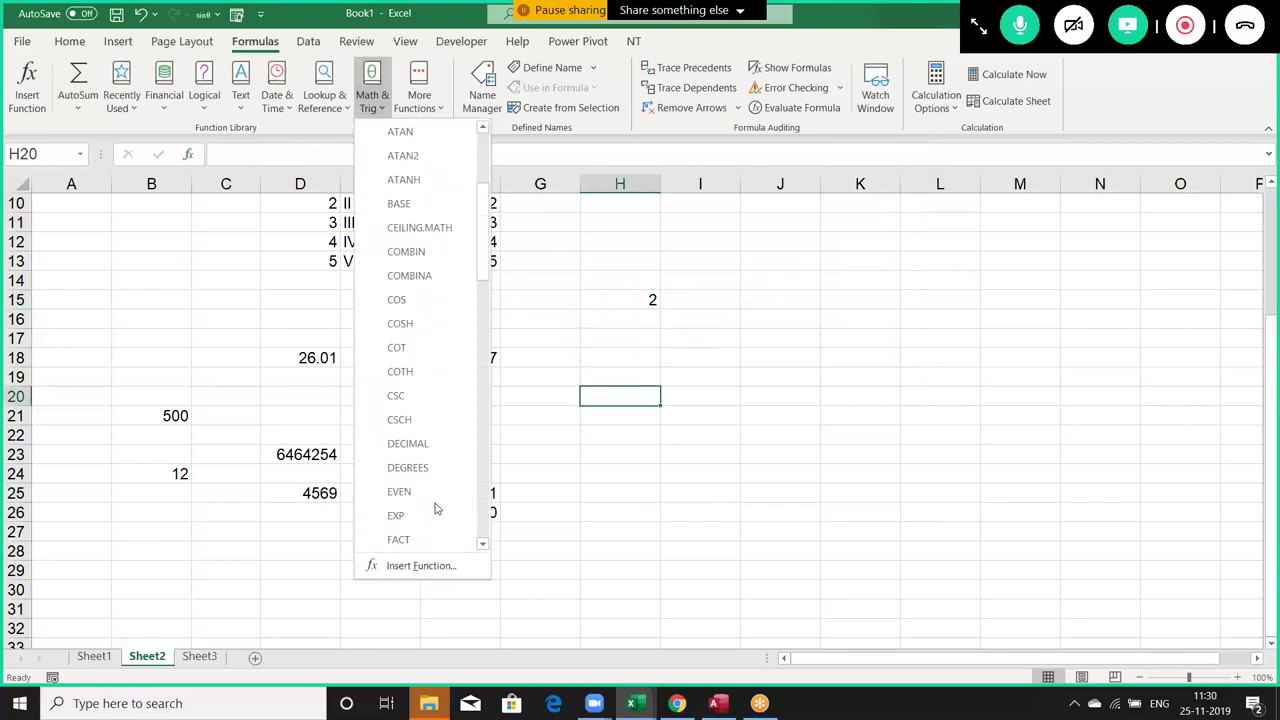
scroll(438, 510, down, 1)
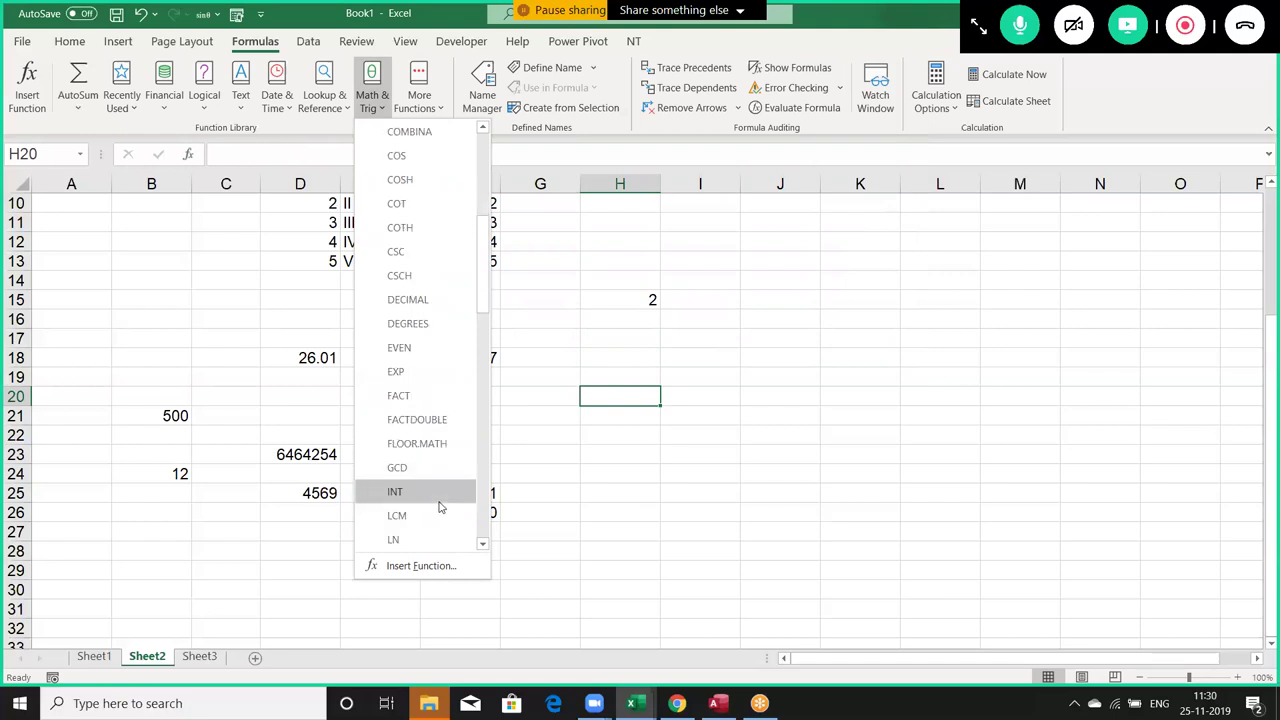
scroll(443, 514, down, 1)
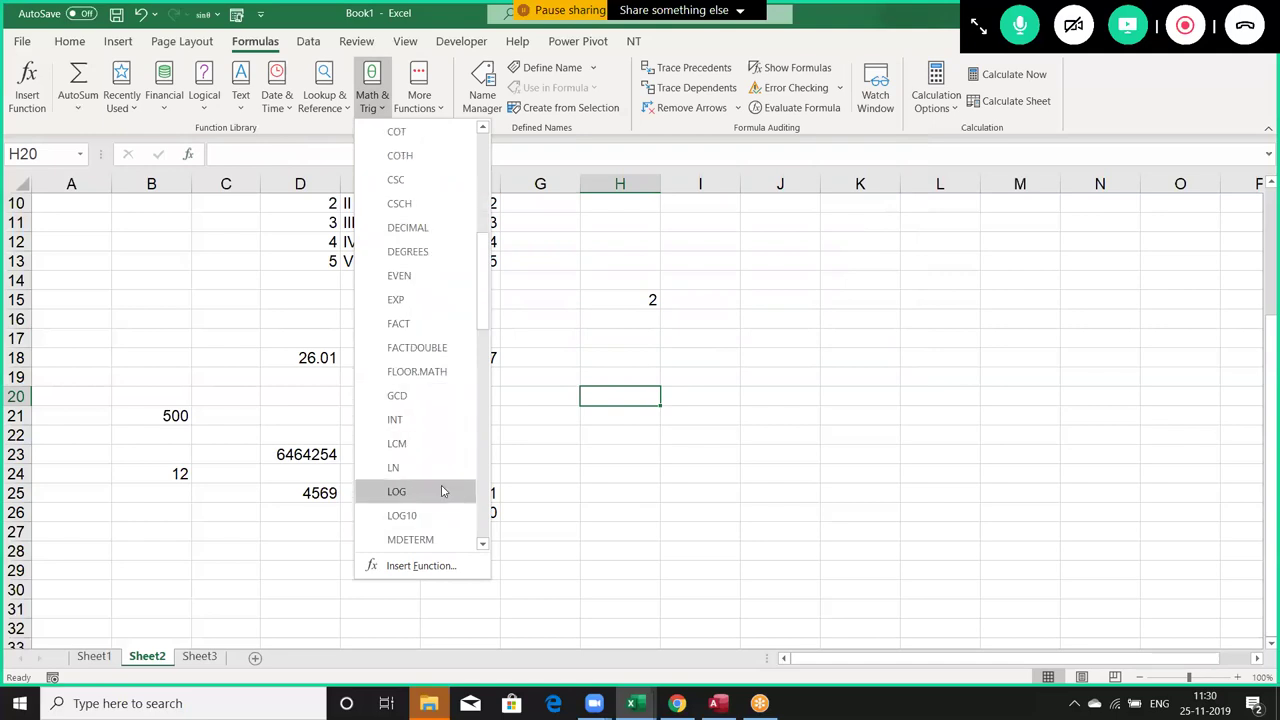
scroll(444, 491, down, 1)
scroll(444, 491, down, 1)
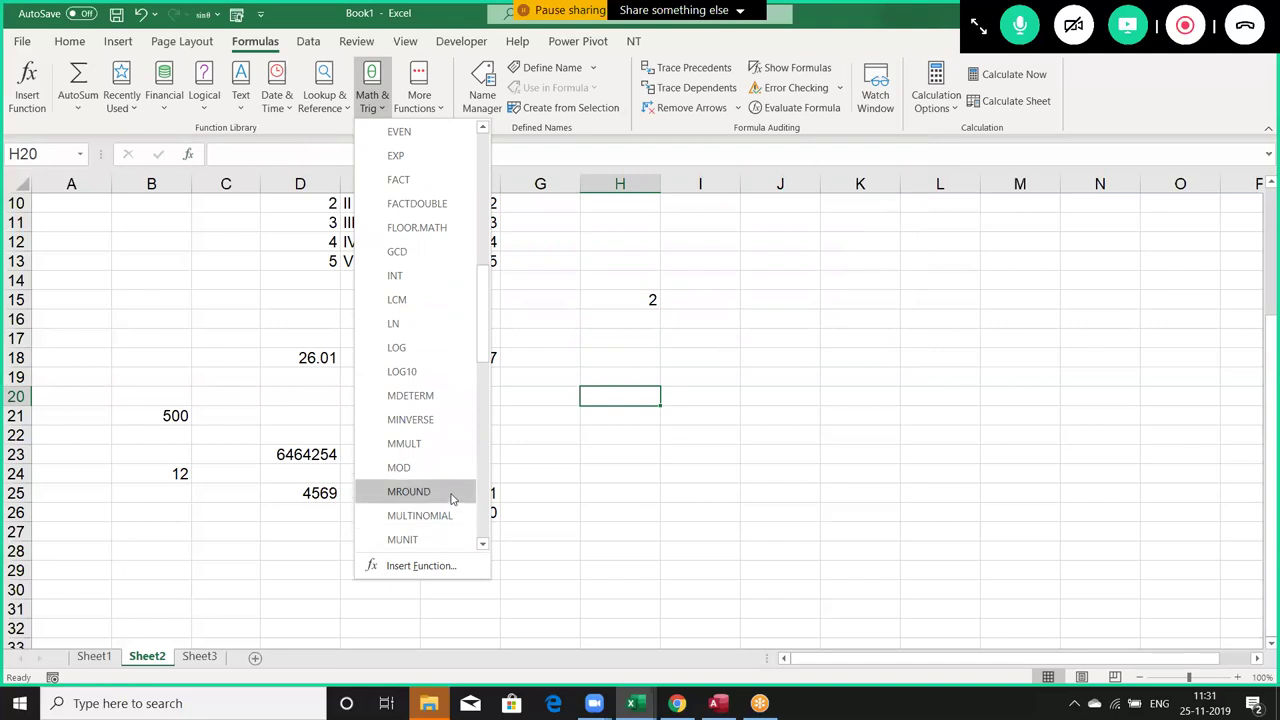
click(777, 325)
click(711, 361)
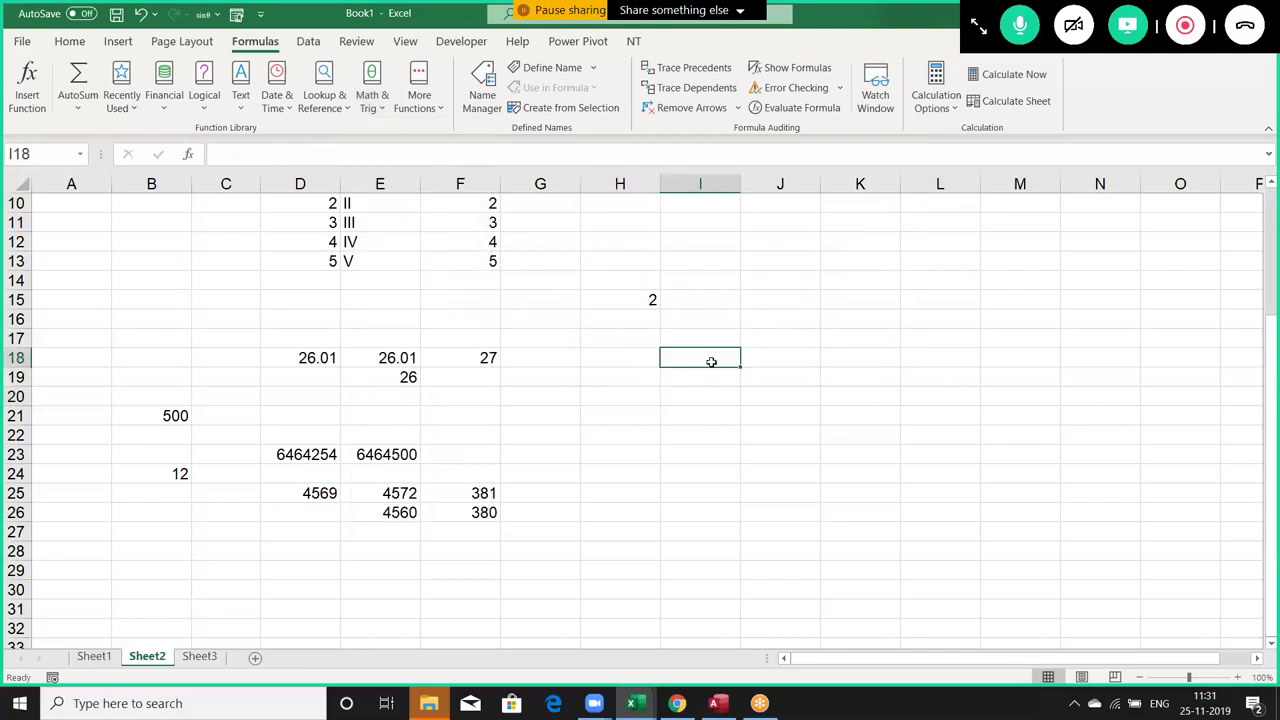
Enter 50 in I18 and 17 in I19.
text(50)
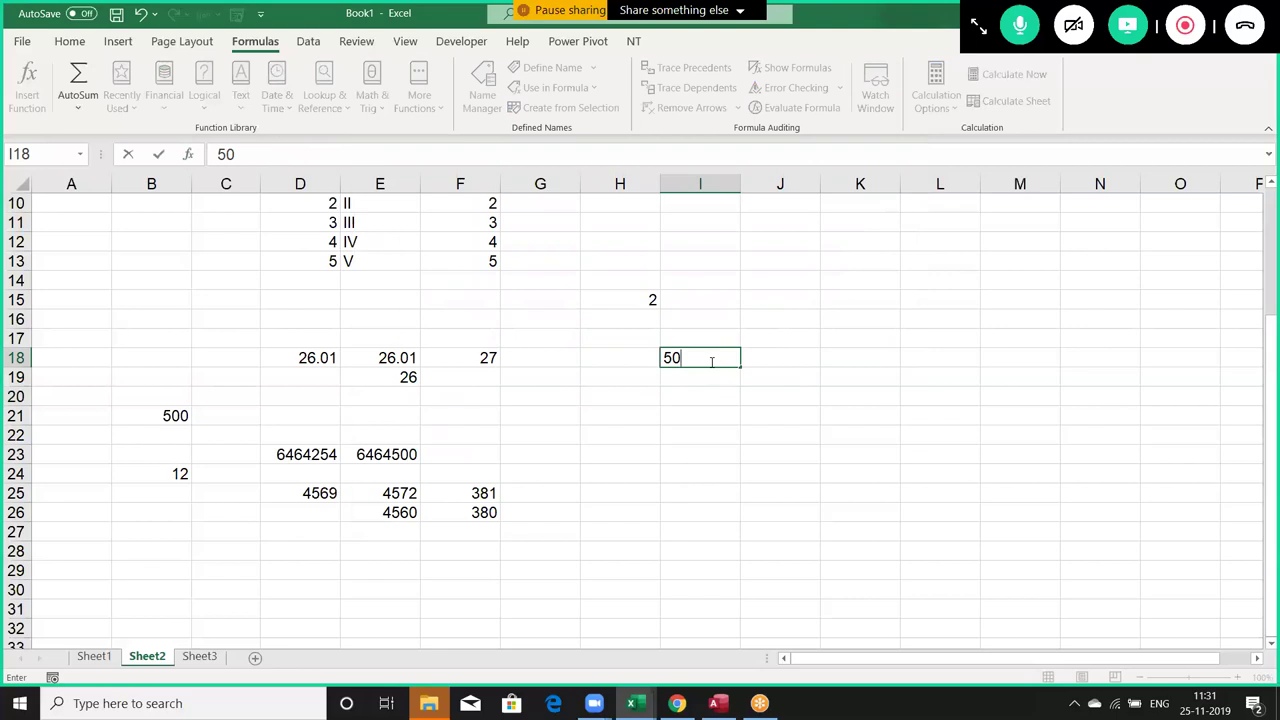
key(Tab)
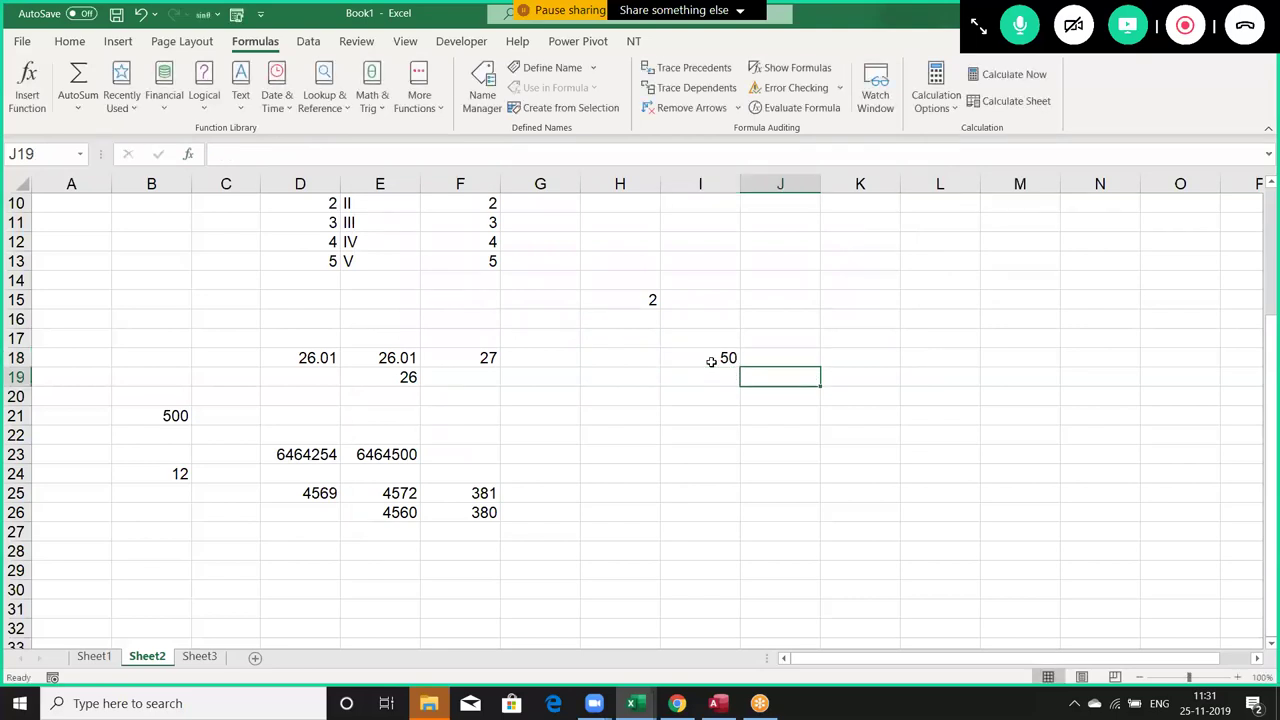
key(Return)
text(17)
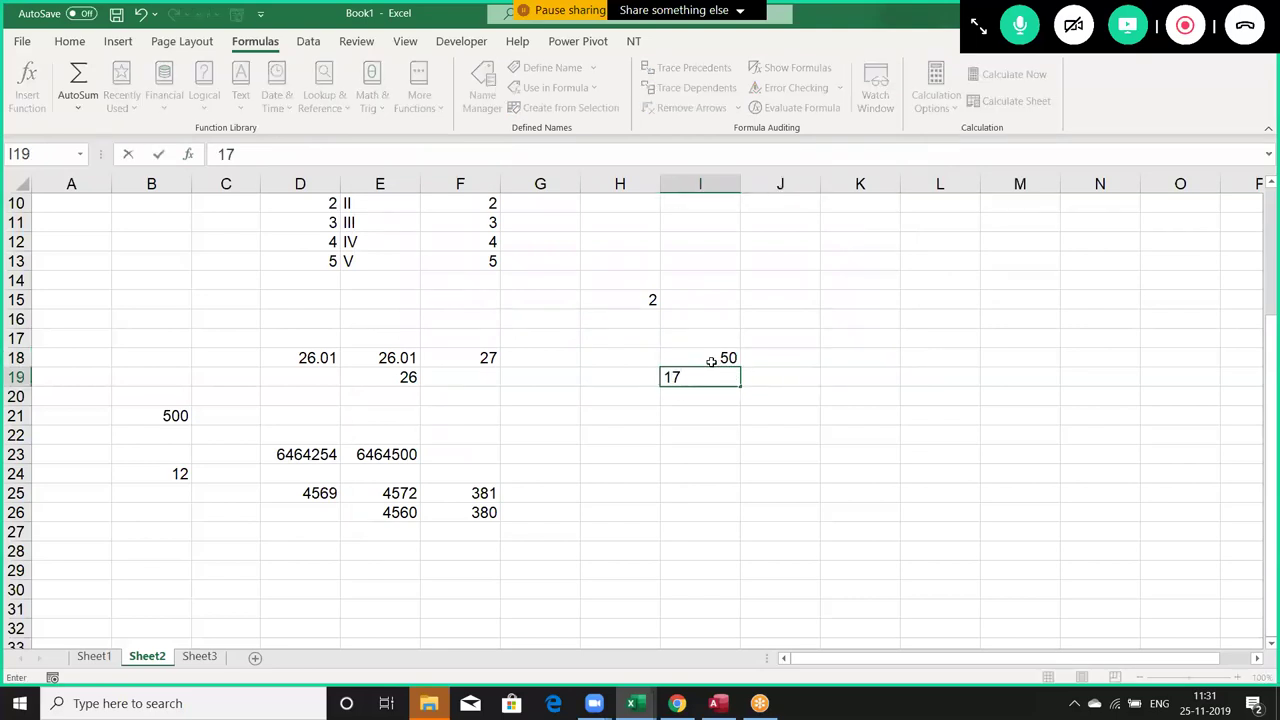
key(Tab)
key(Return)
Try =I18/I19 in I20, showing 2.941176, then clear it.
text(=)
key(Up)
key(Up)
text(/)
key(Up)
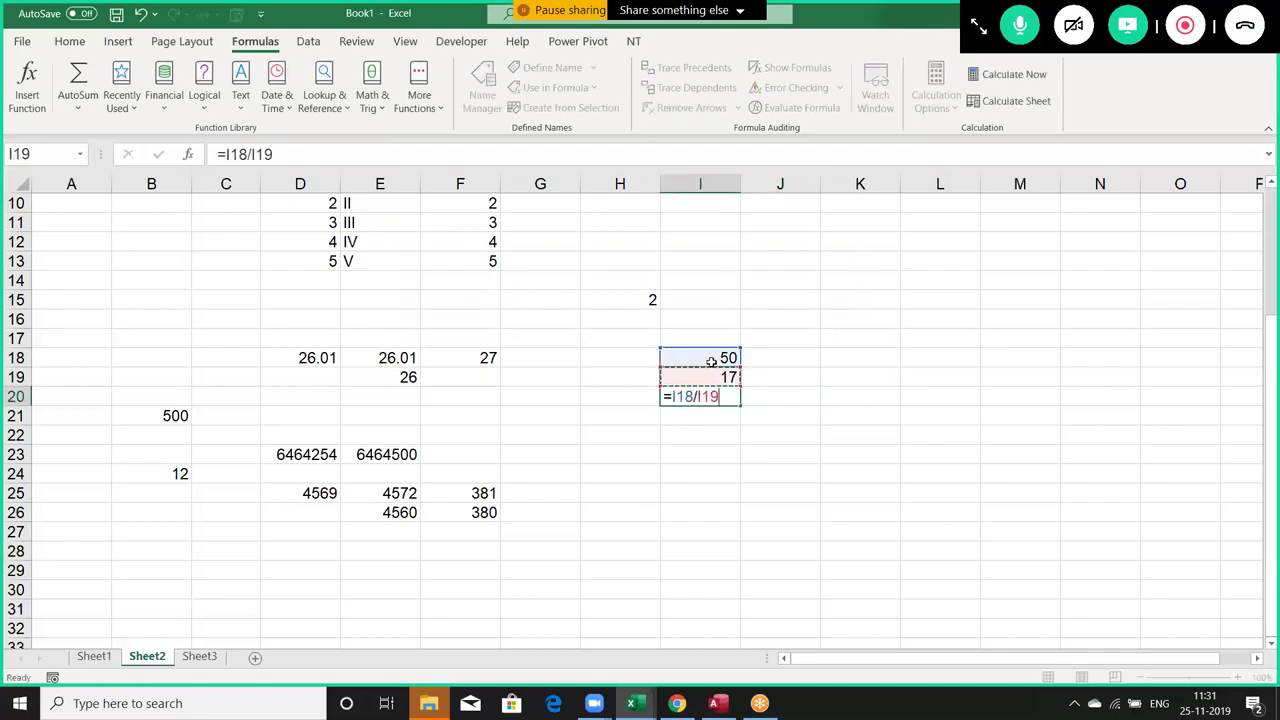
key(ctrl+Return)
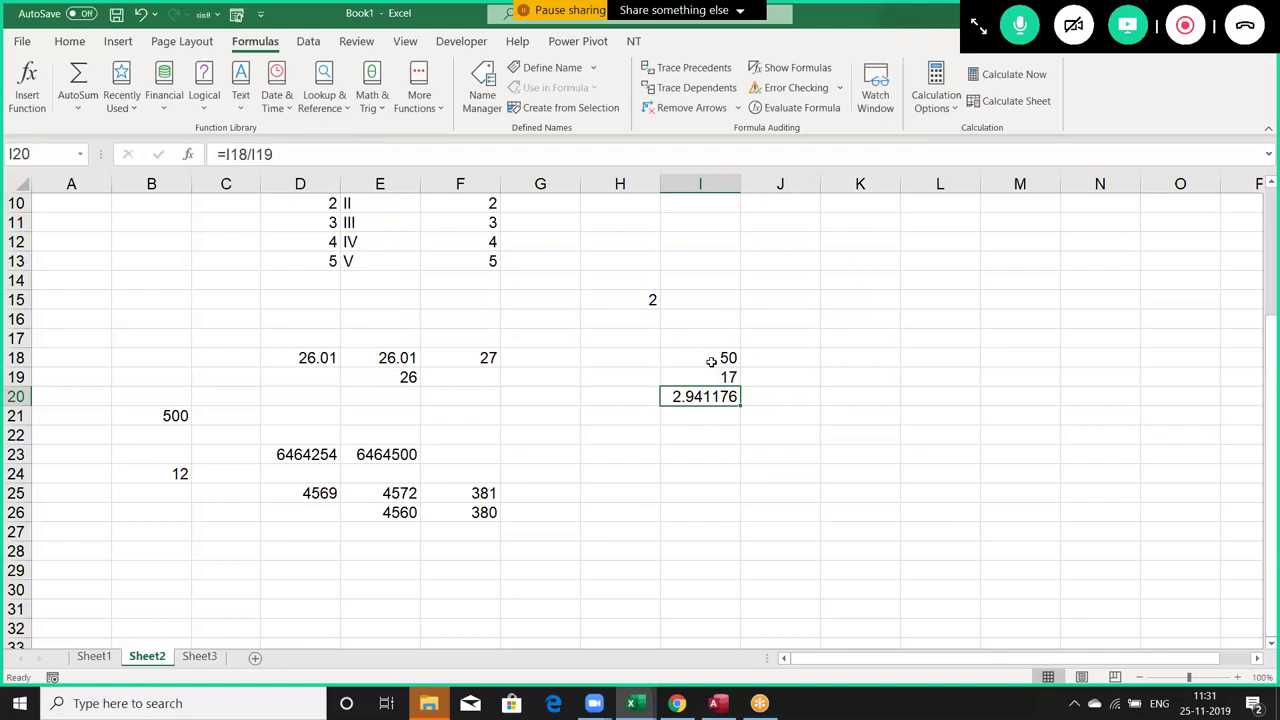
key(Delete)
key(Up)
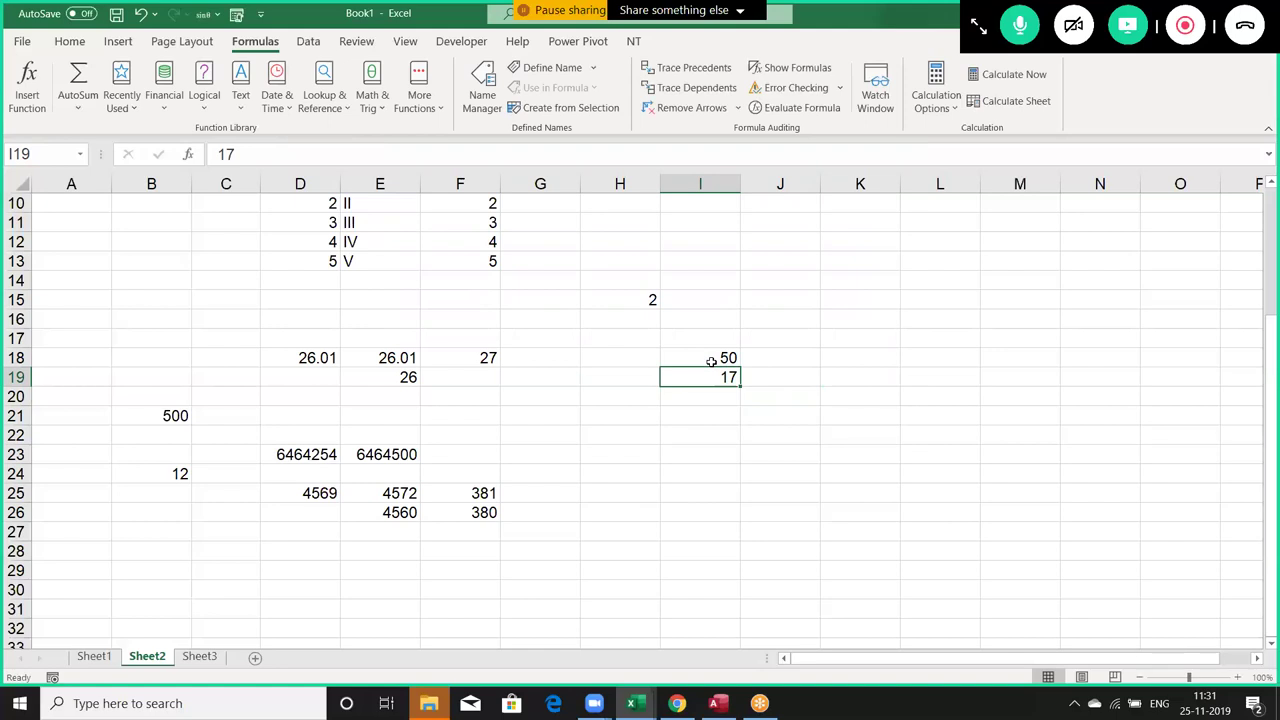
Enter =MROUND(I18,I19) in J18, rounding 50 to the nearest multiple of 17 to give 51.
click(711, 361)
key(Right)
text(=)
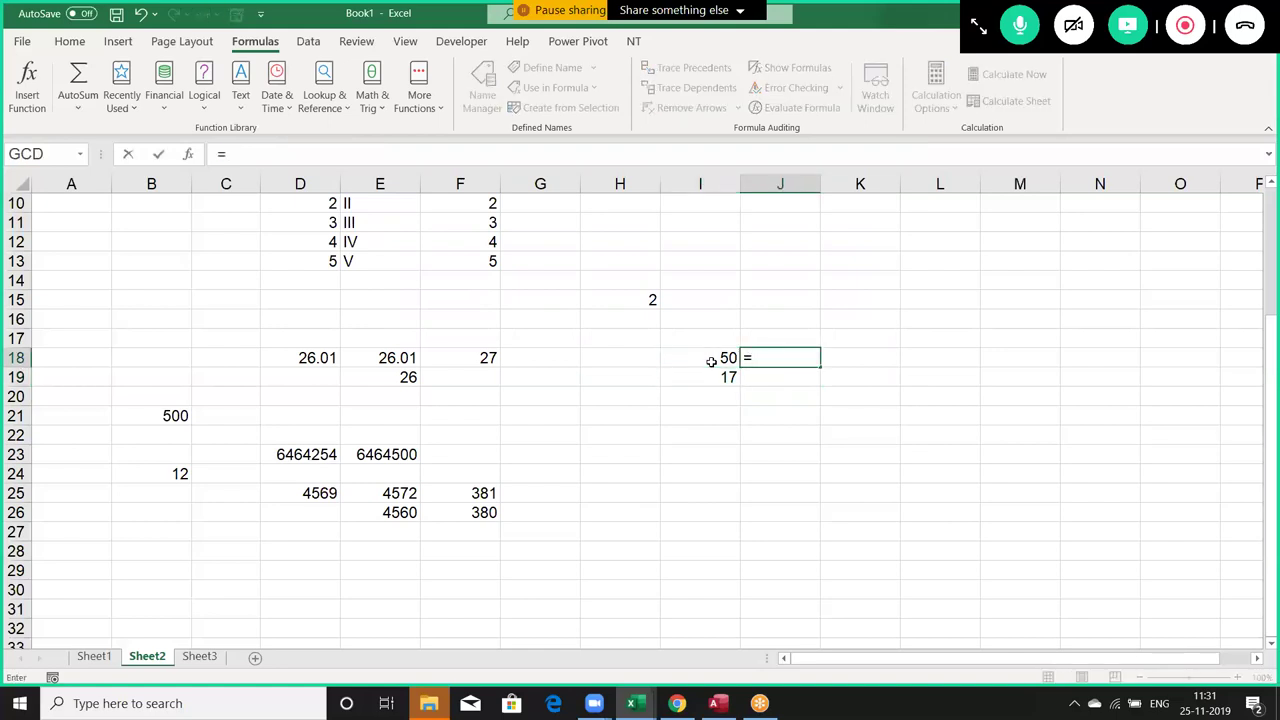
text(mro)
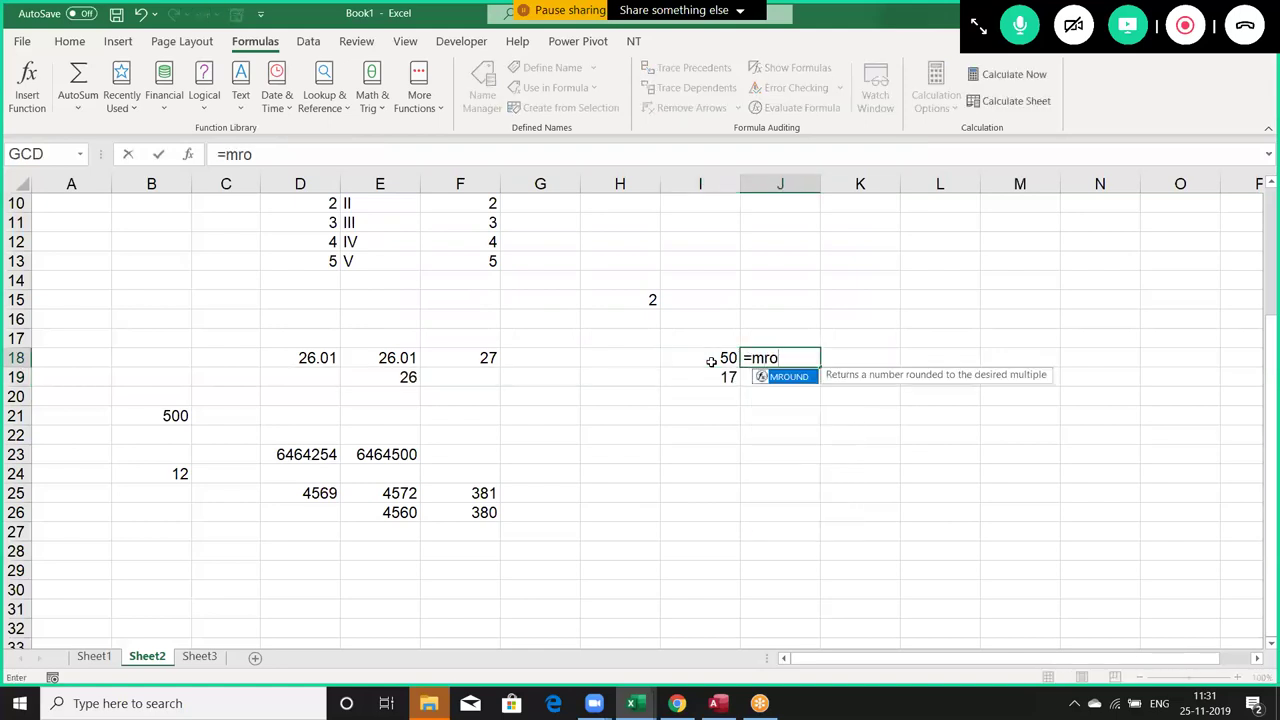
key(Tab)
click(711, 361)
text(,)
key(Up)
key(Down)
key(Down)
key(Left)
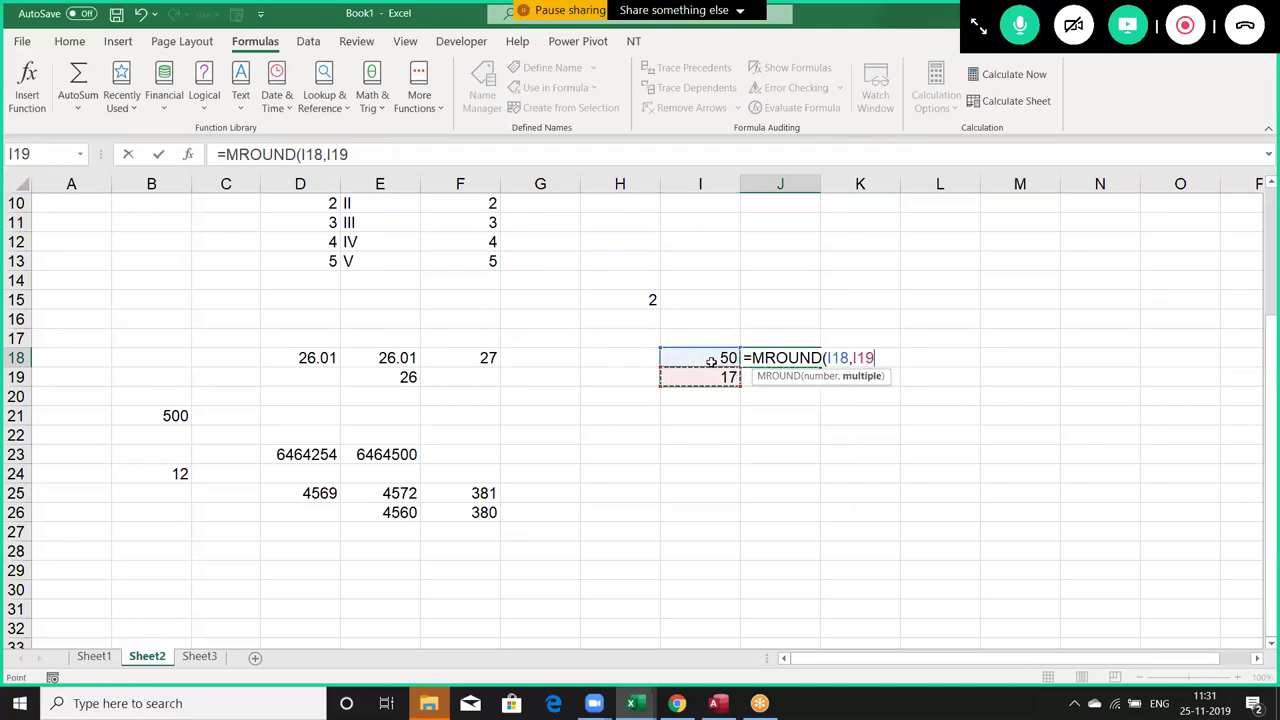
key(Return)
Check J18's MROUND formula, then move down to cell I20.
key(Up)
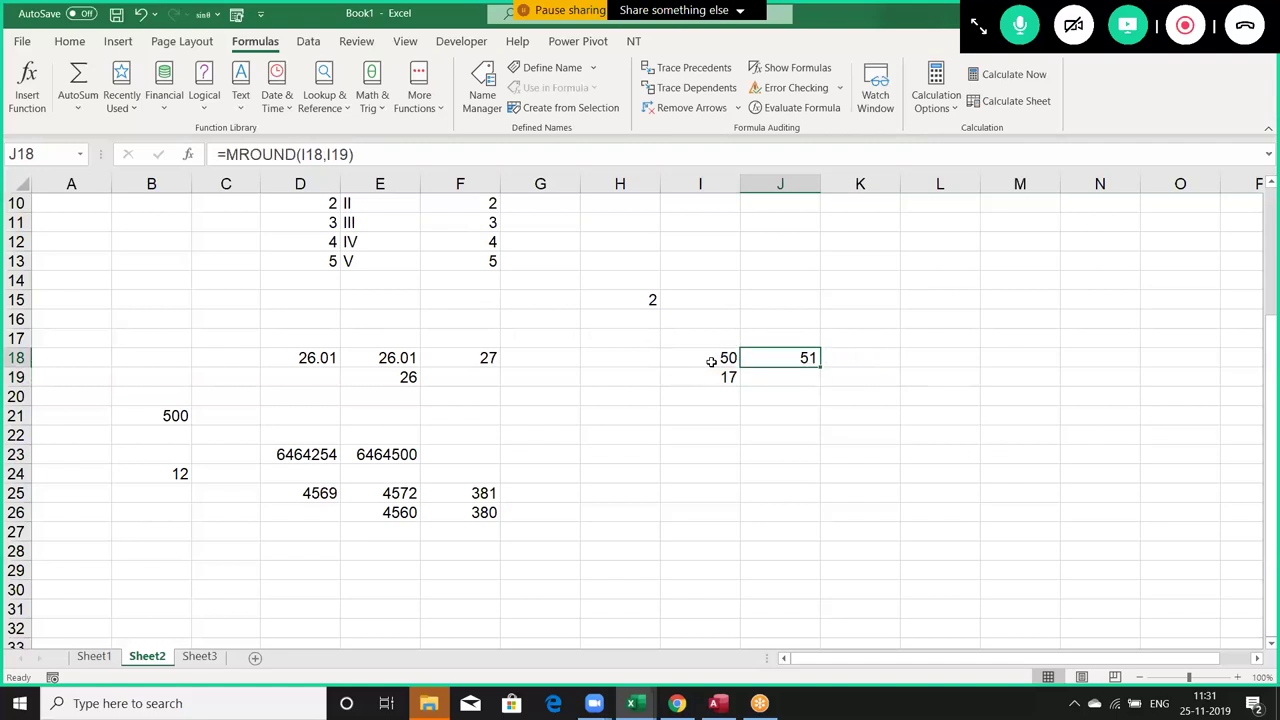
key(Down)
key(Left)
key(Down)
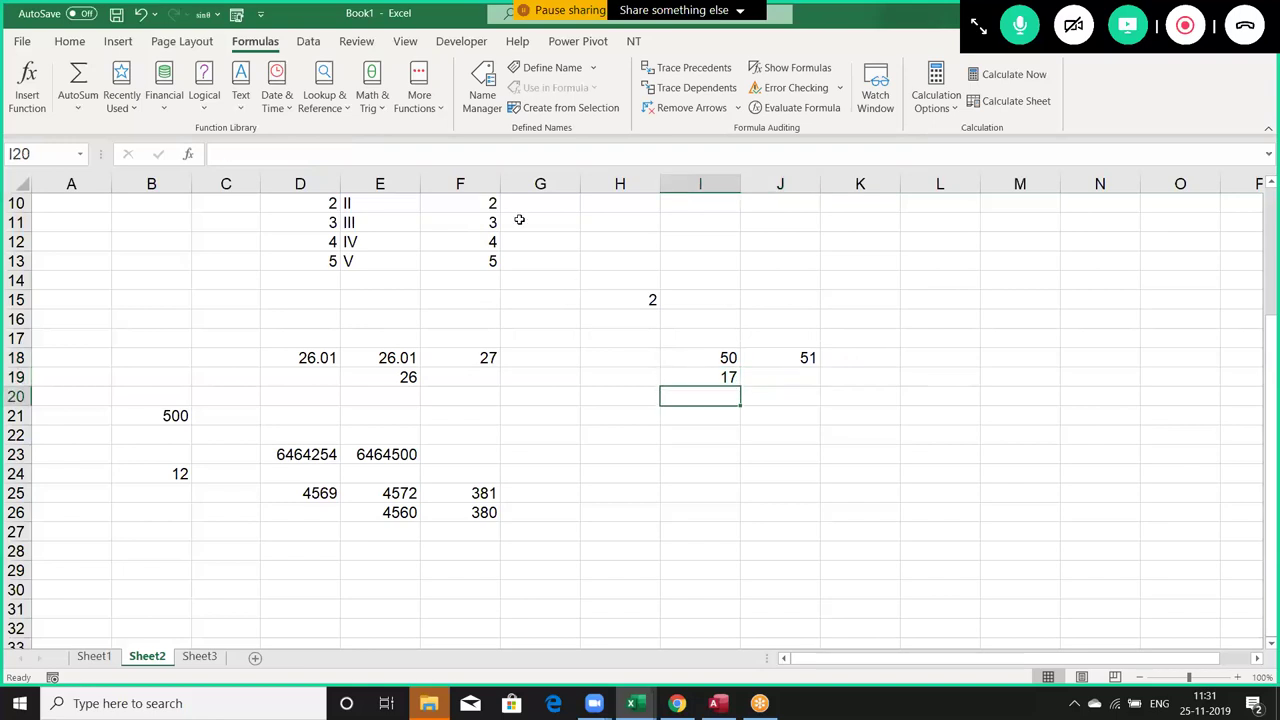
Browse the Formulas > Math & Trig function list, then close it.
click(369, 110)
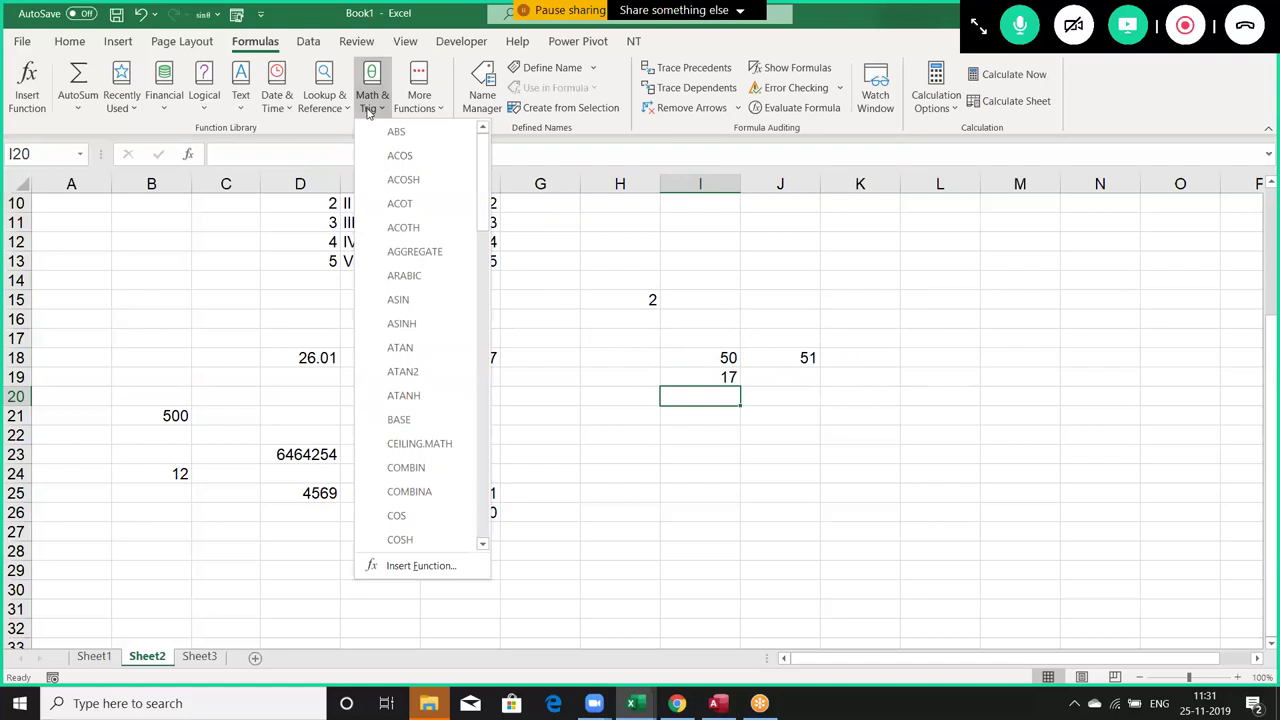
scroll(430, 408, down, 1)
scroll(430, 408, down, 2)
scroll(432, 412, down, 2)
scroll(434, 416, down, 2)
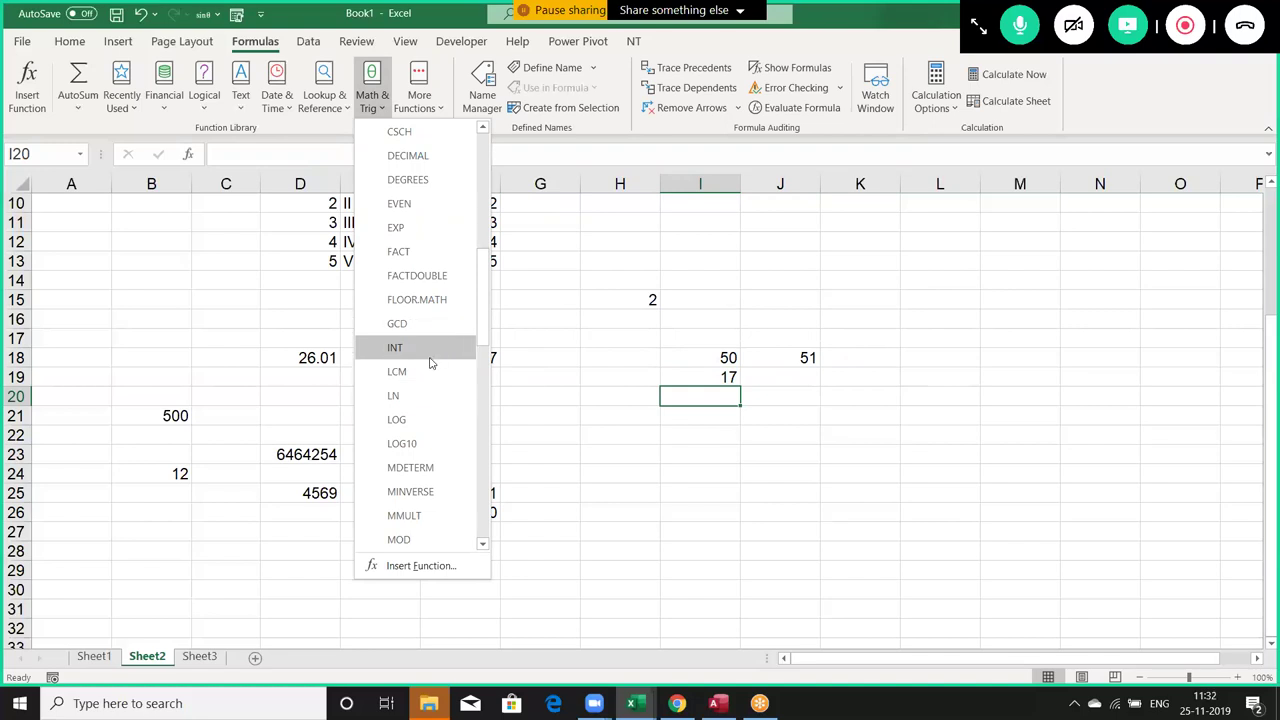
scroll(437, 395, down, 2)
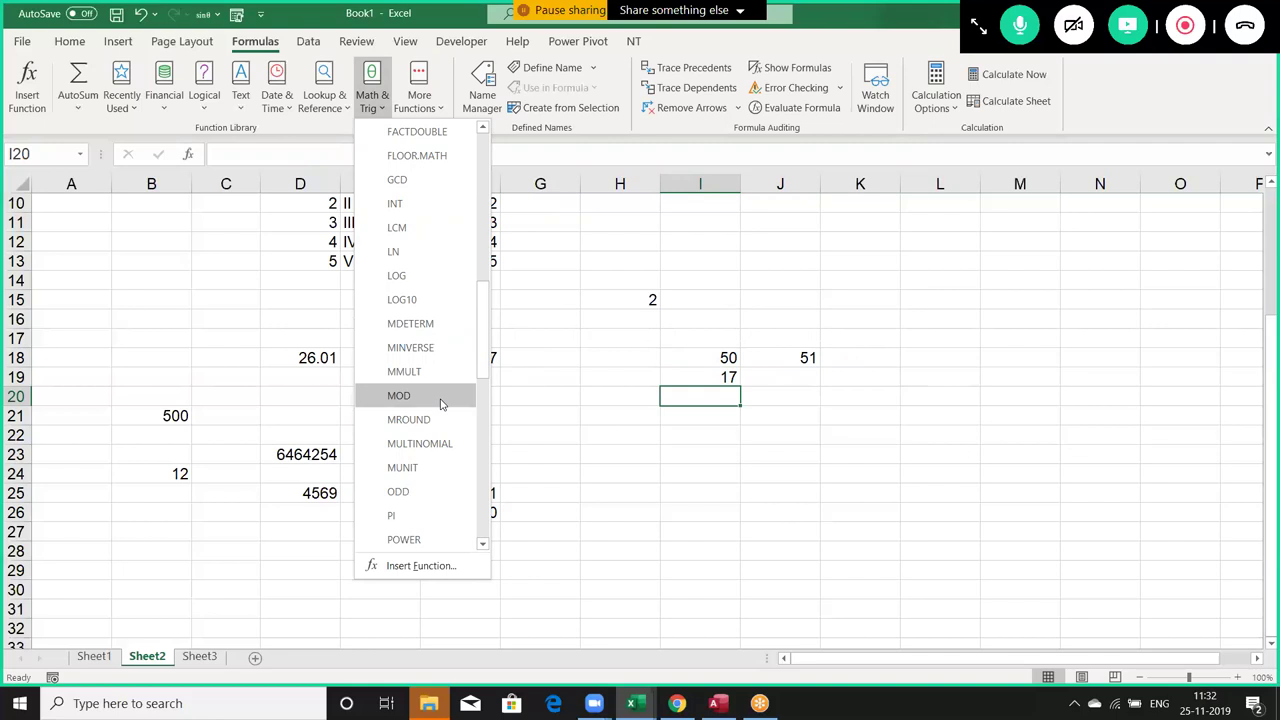
click(618, 427)
Enter 14 in H21 and 5 in I21.
click(638, 420)
text(14)
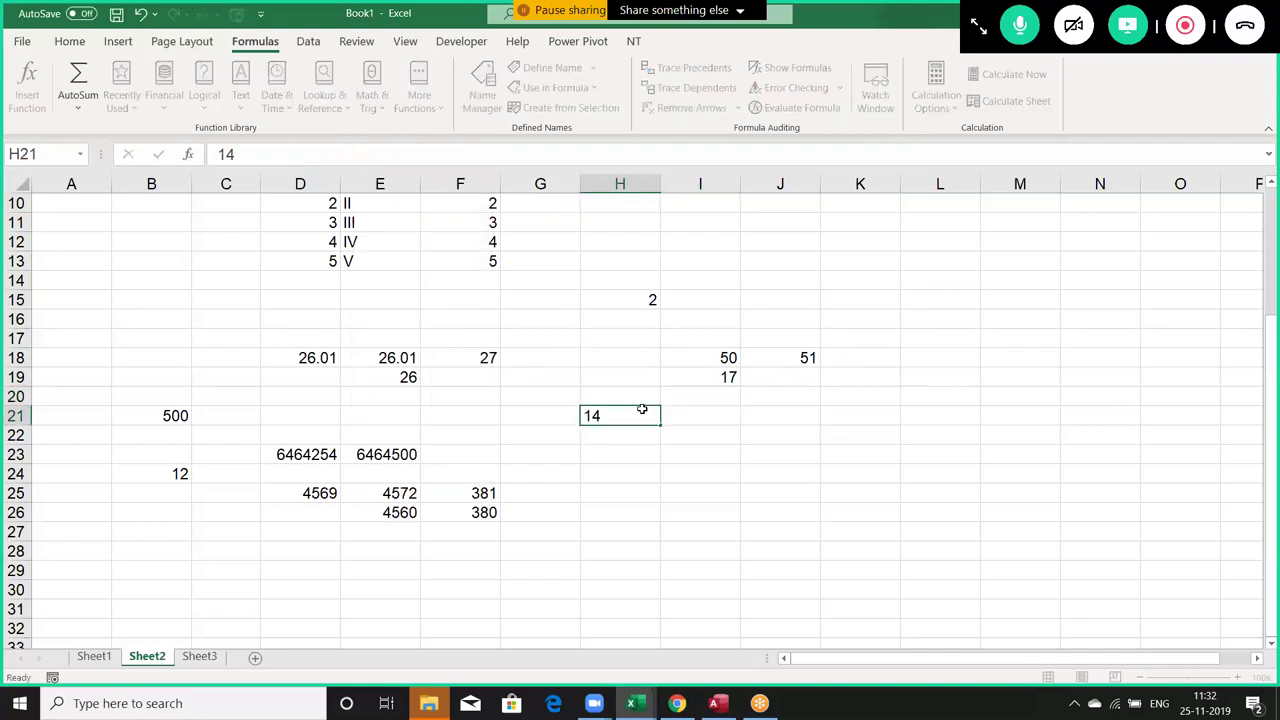
key(Tab)
text(5)
key(Tab)
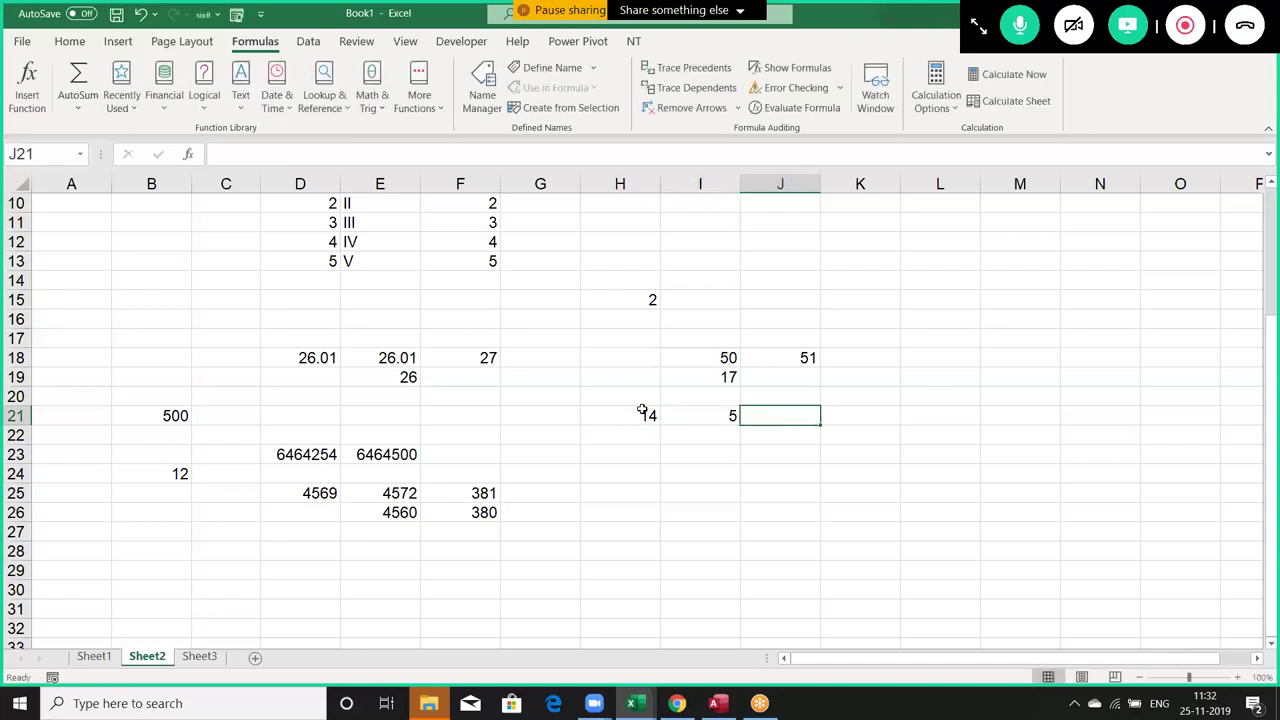
Enter =MOD(H21,I21) in J21 to return the remainder 4.
text(=m)
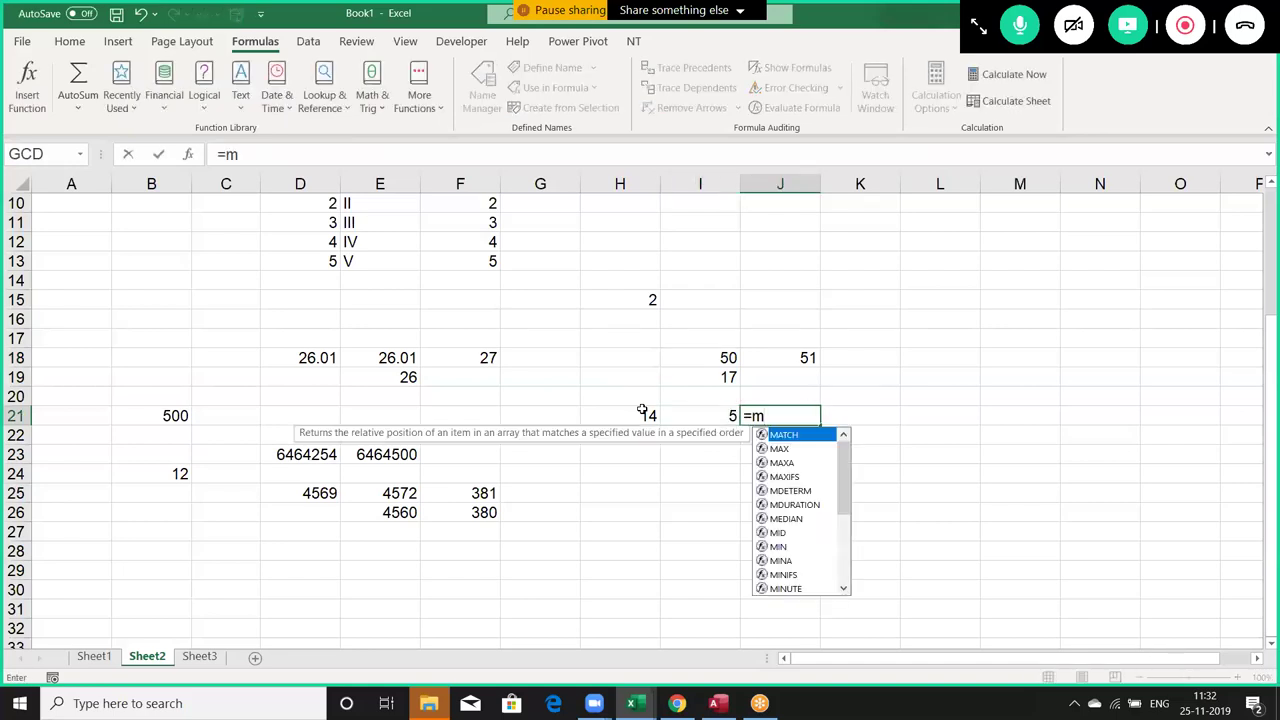
text(o)
click(643, 411)
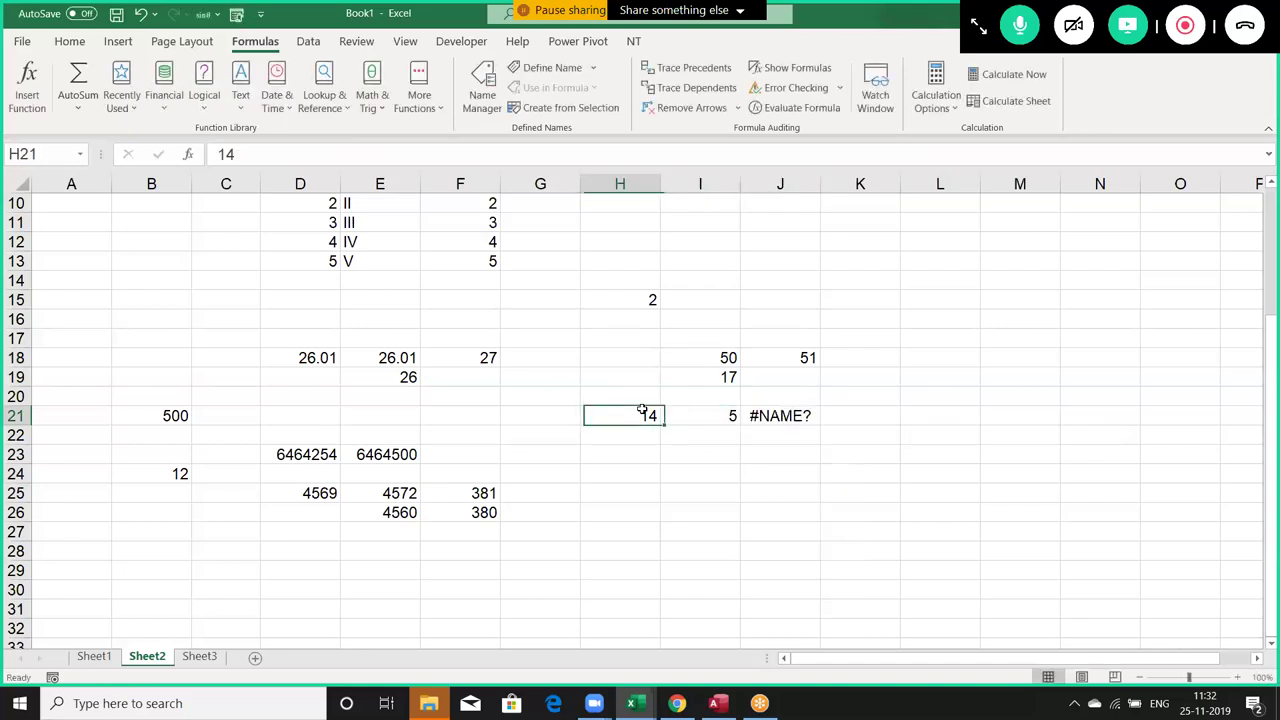
key(Right)
key(Right)
key(F2)
text(d)
key(Tab)
key(Left)
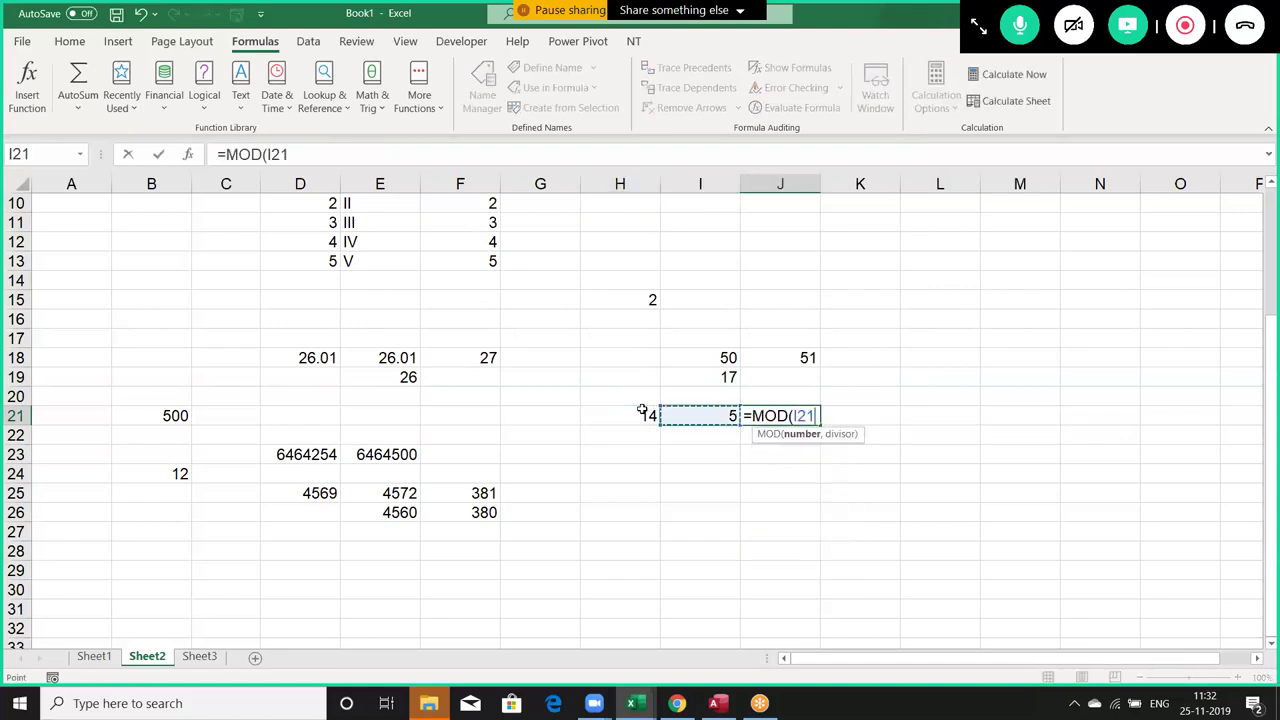
key(Left)
text(,)
key(Left)
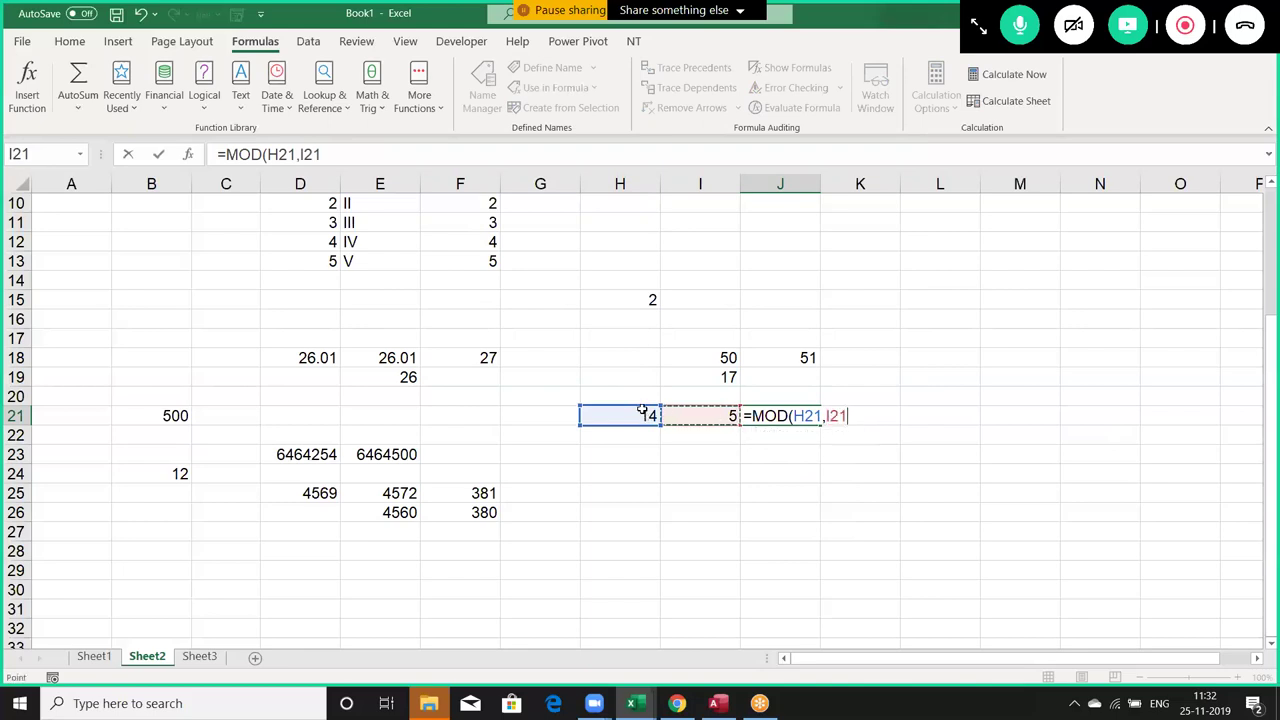
key(ctrl+Return)
key(Down)
key(Down)
key(Down)
key(Down)
key(Down)
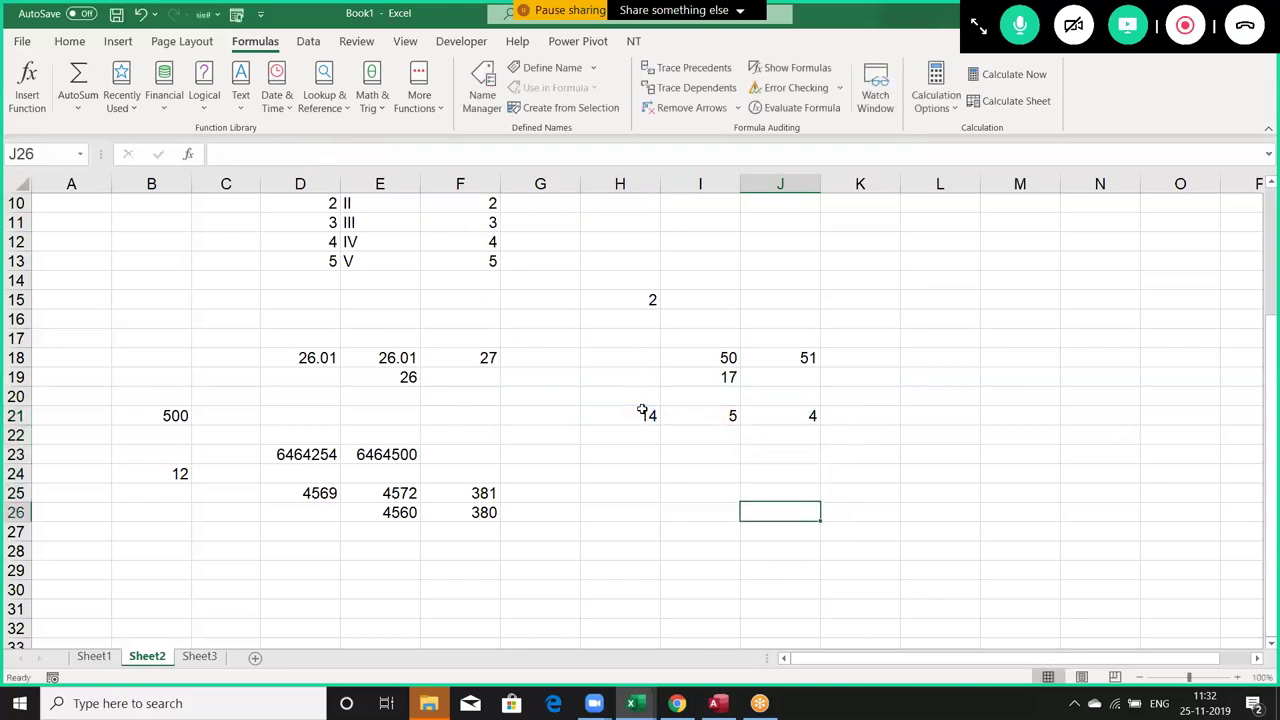
key(Left)
key(Left)
Enter 12.36 in cell H26.
text(12.36)
key(Return)
key(Up)
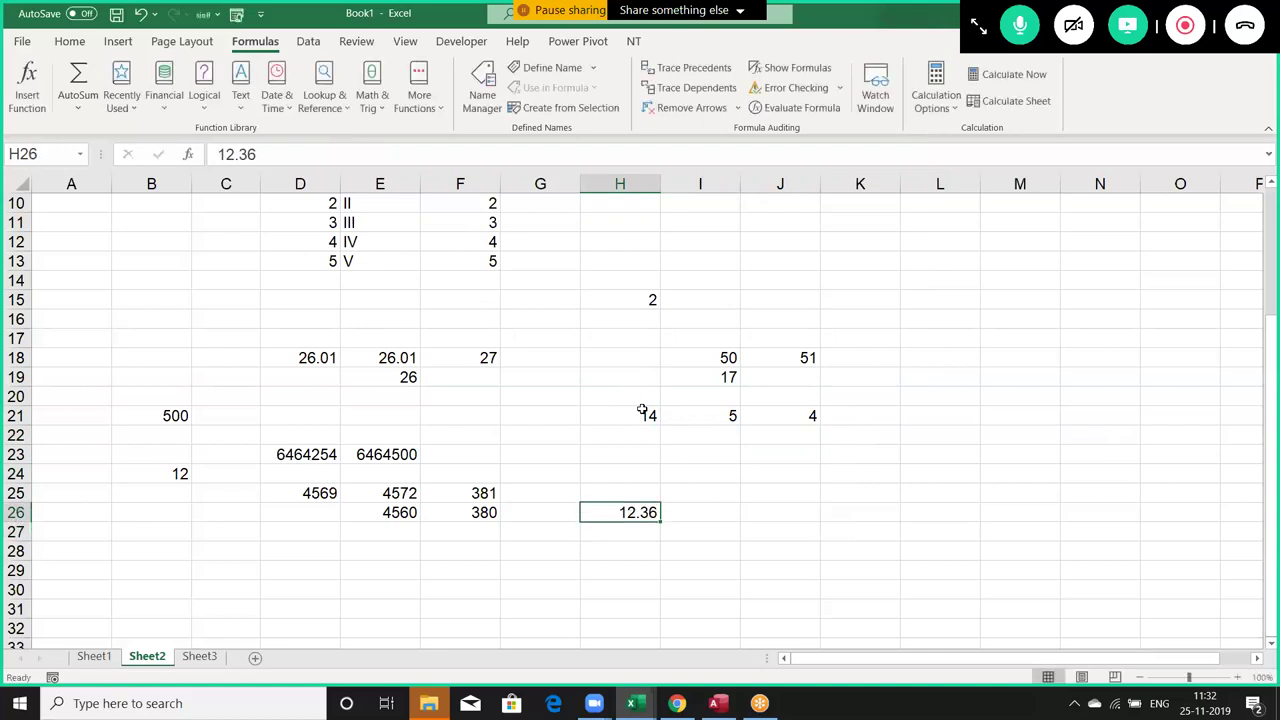
key(Right)
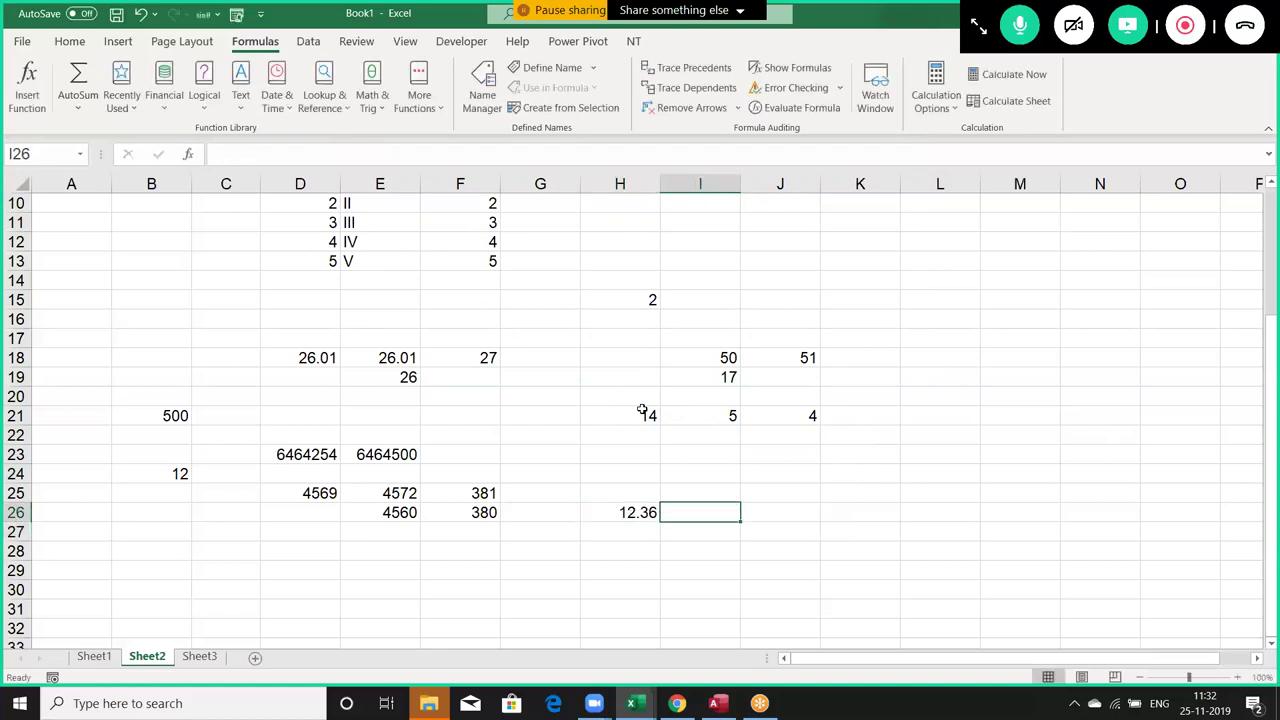
Put =MOD(H26,1) in I26 to show the fractional part 0.36.
text(=mod)
key(Tab)
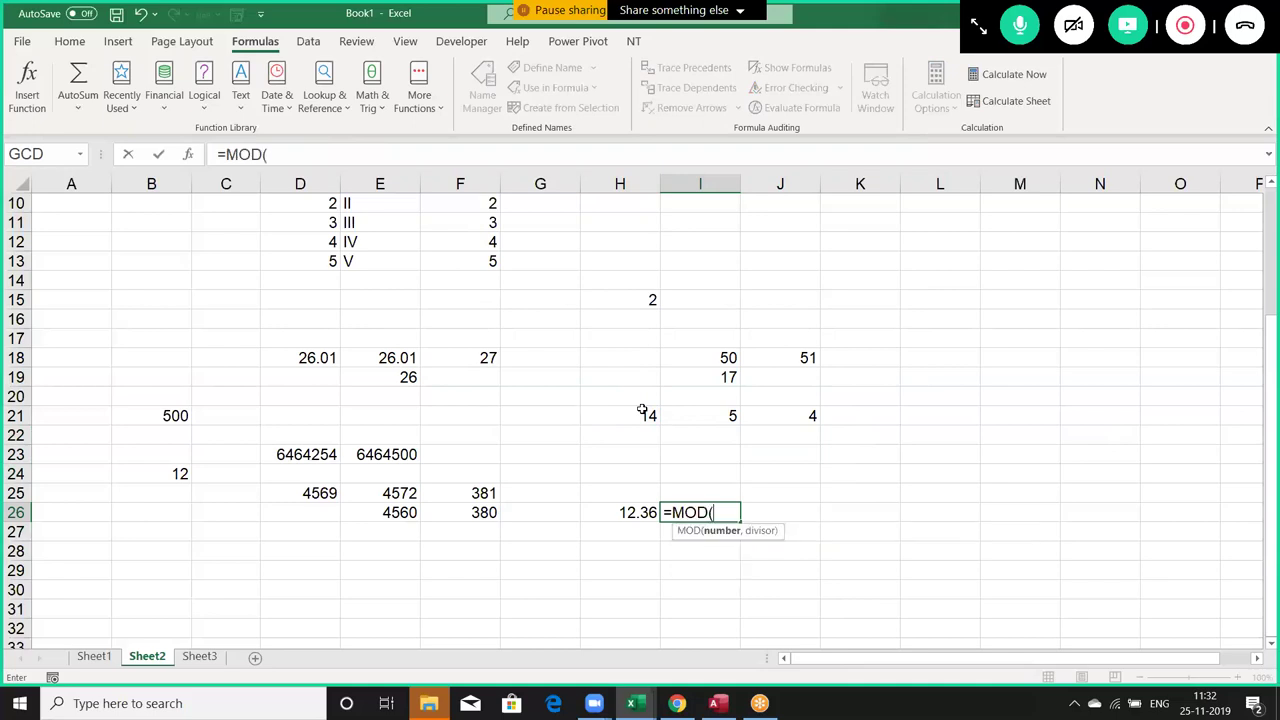
key(Left)
text(,1)
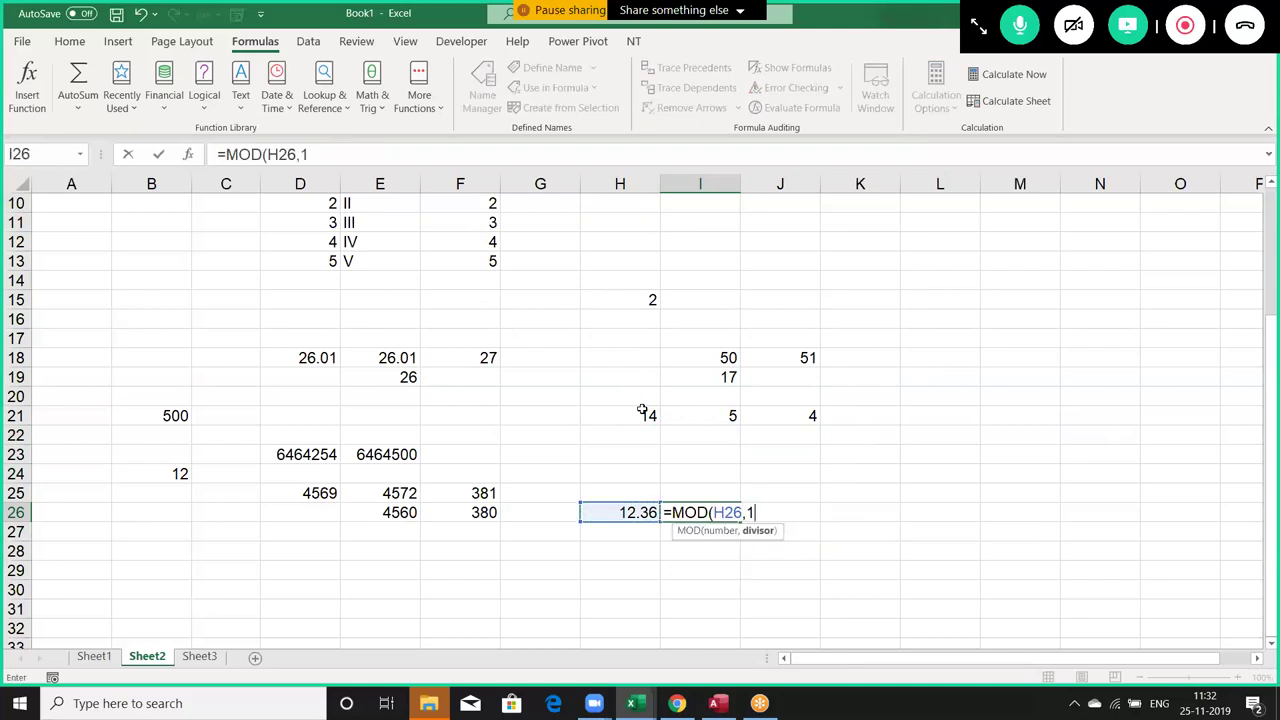
text())
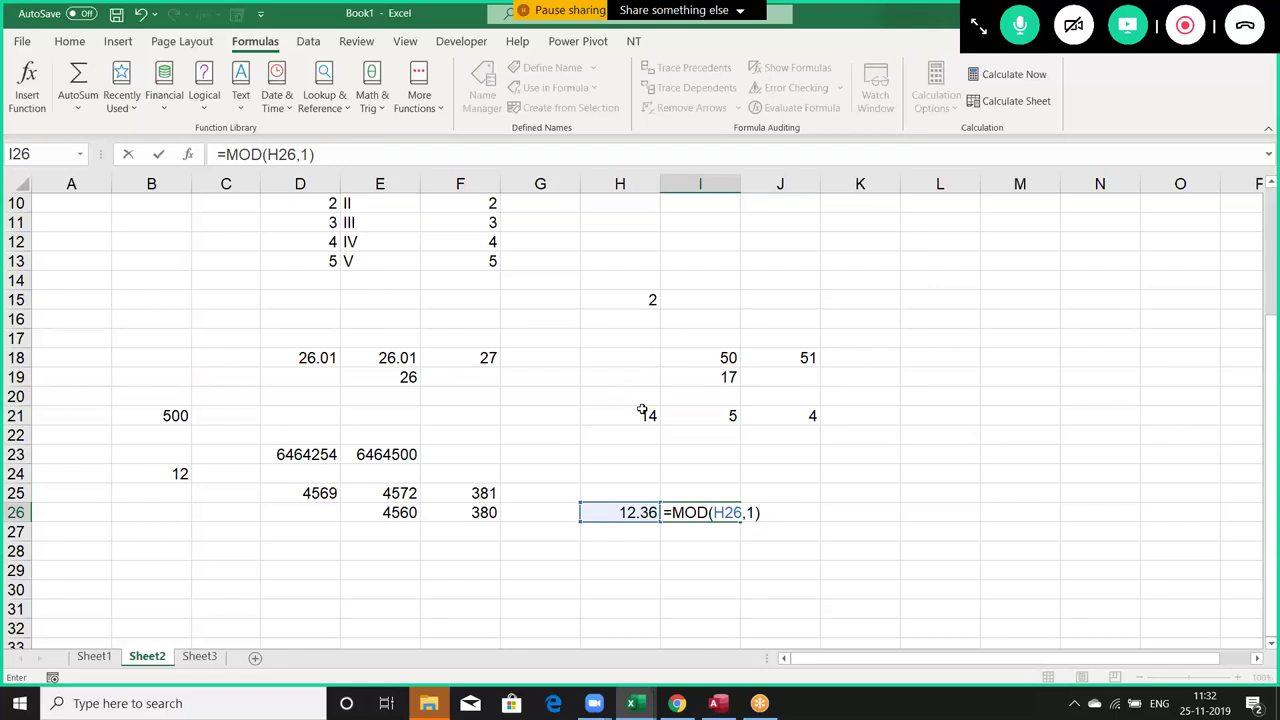
key(Return)
text(1)
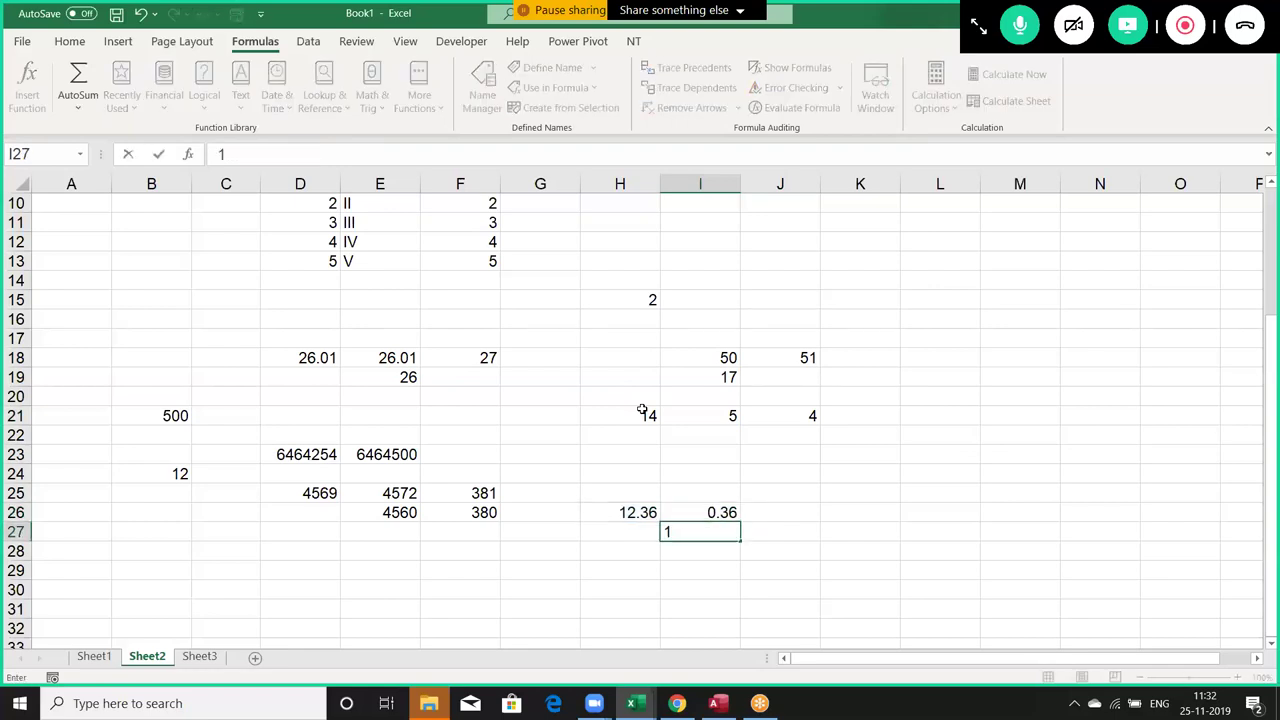
key(Escape)
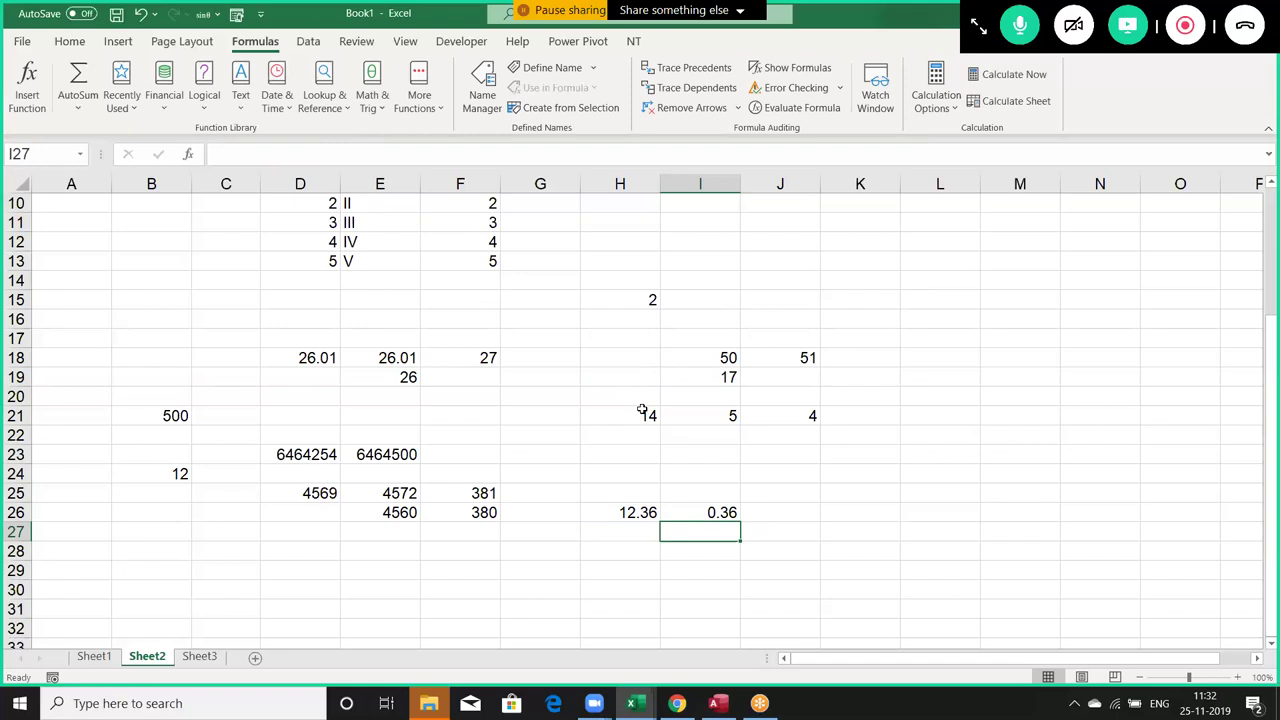
key(Up)
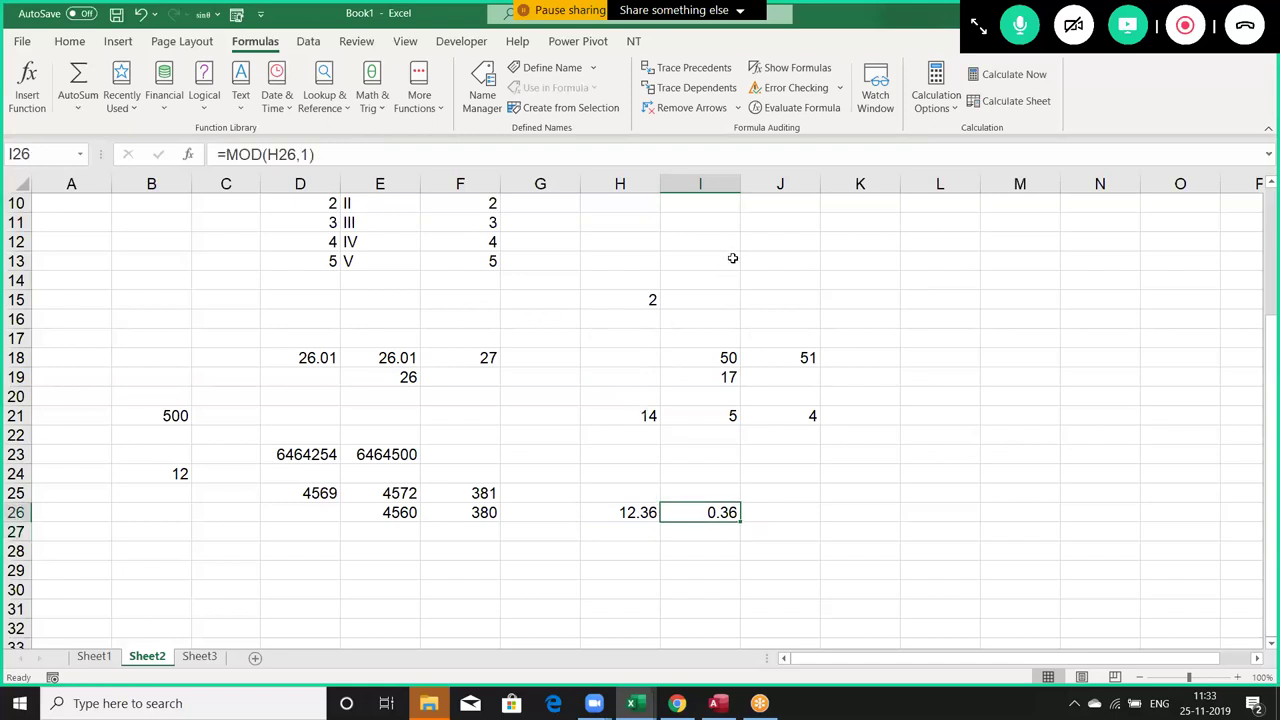
click(354, 42)
click(255, 42)
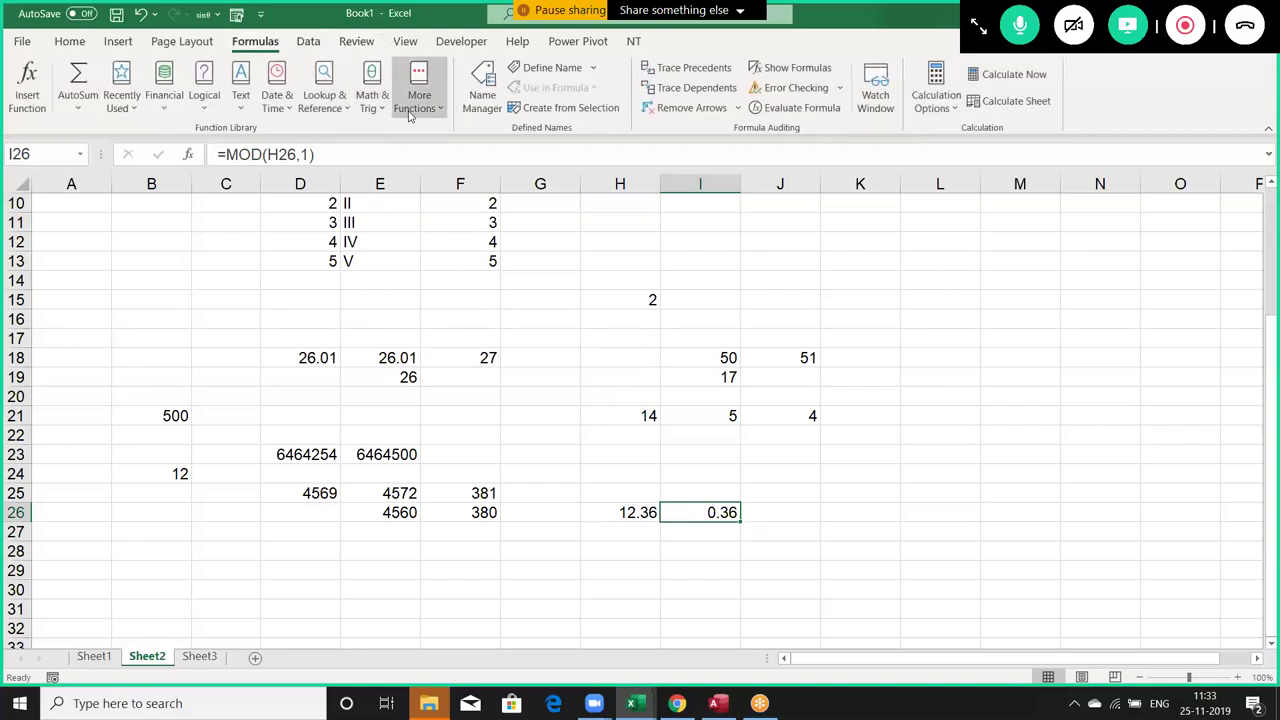
click(372, 100)
scroll(477, 447, down, 1)
scroll(477, 447, down, 1)
scroll(477, 447, down, 1)
scroll(477, 447, down, 1)
scroll(477, 447, down, 1)
scroll(477, 447, down, 2)
scroll(477, 447, down, 1)
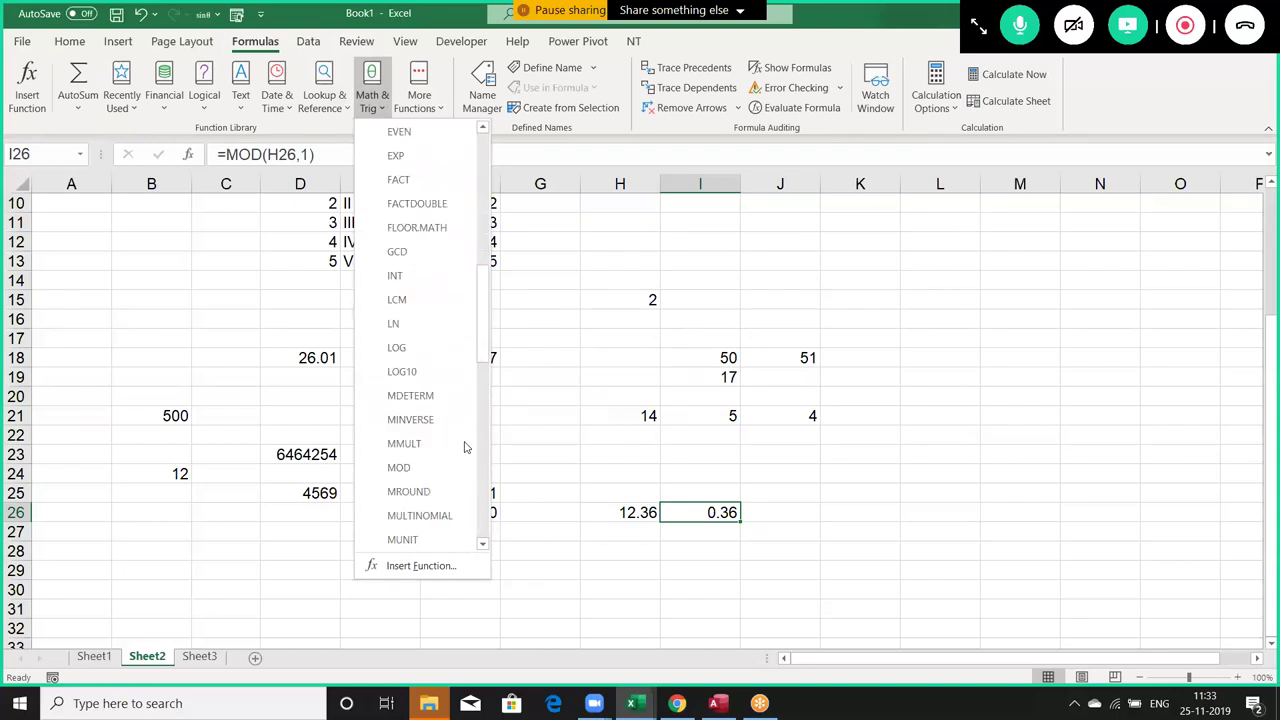
scroll(477, 487, down, 1)
scroll(477, 487, down, 1)
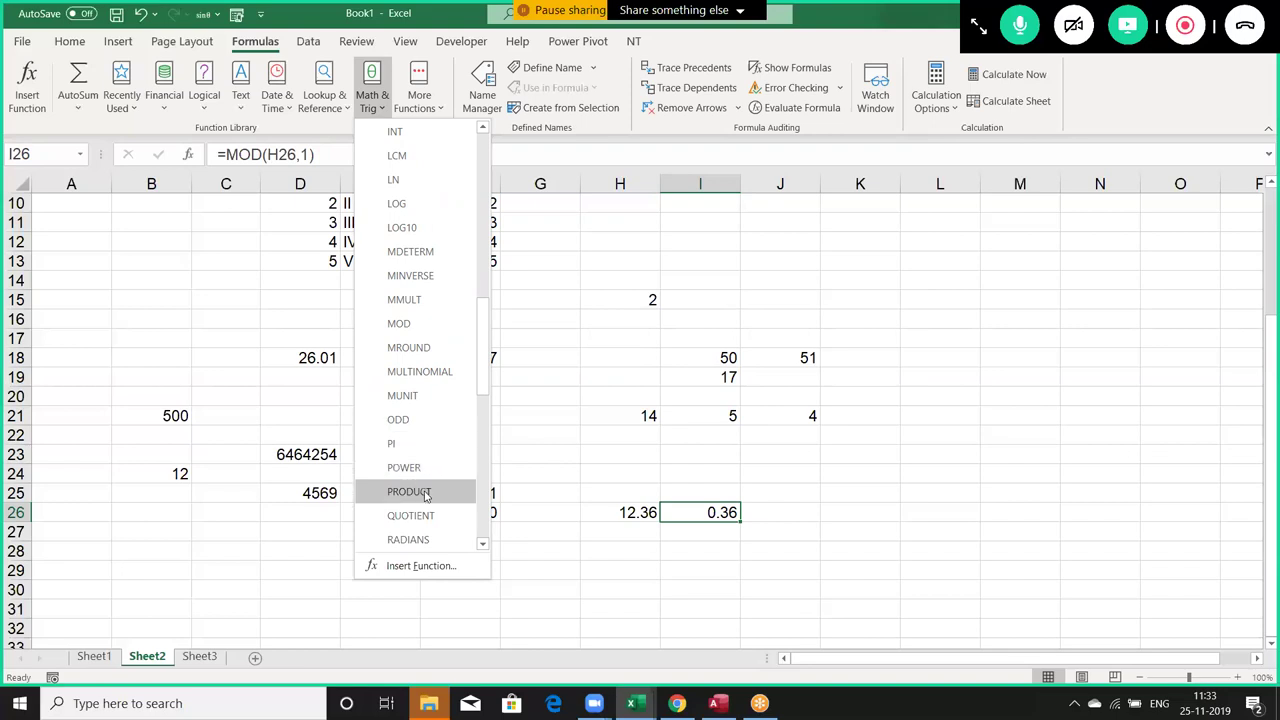
scroll(425, 493, down, 1)
scroll(447, 495, down, 1)
scroll(449, 495, down, 1)
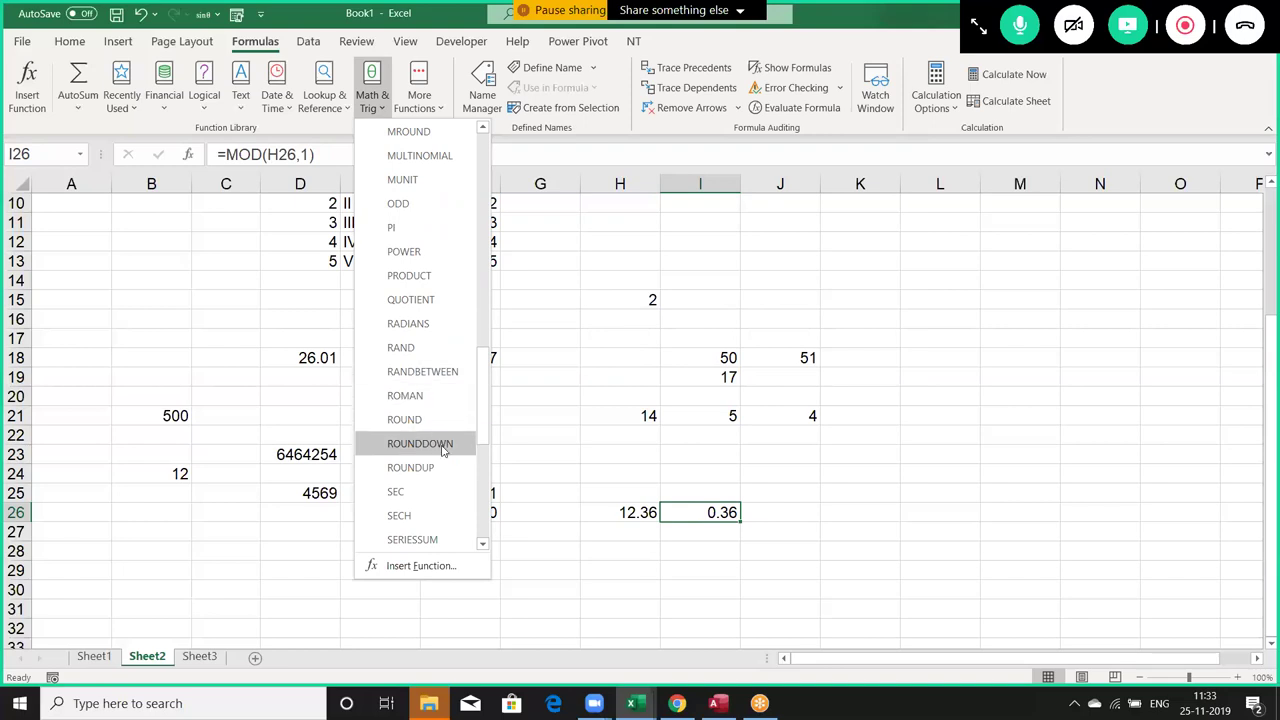
scroll(436, 477, down, 1)
scroll(436, 477, down, 1)
scroll(436, 477, down, 1)
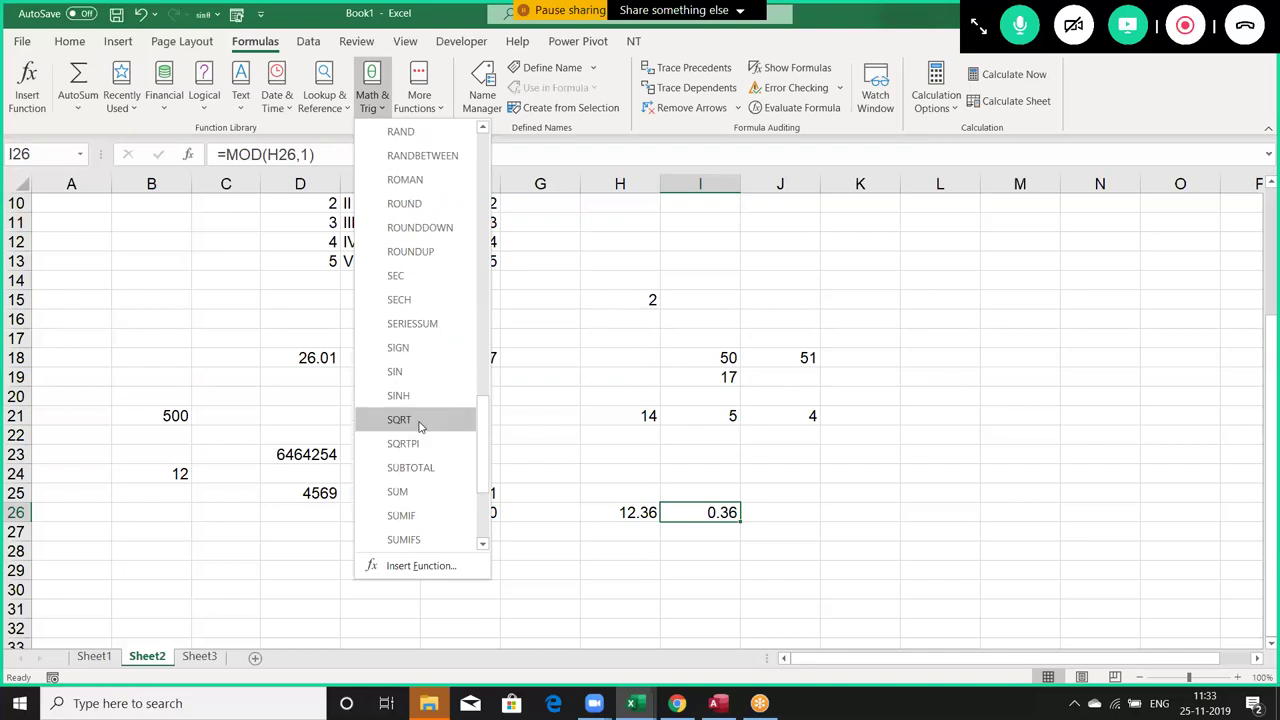
click(399, 420)
text(15)
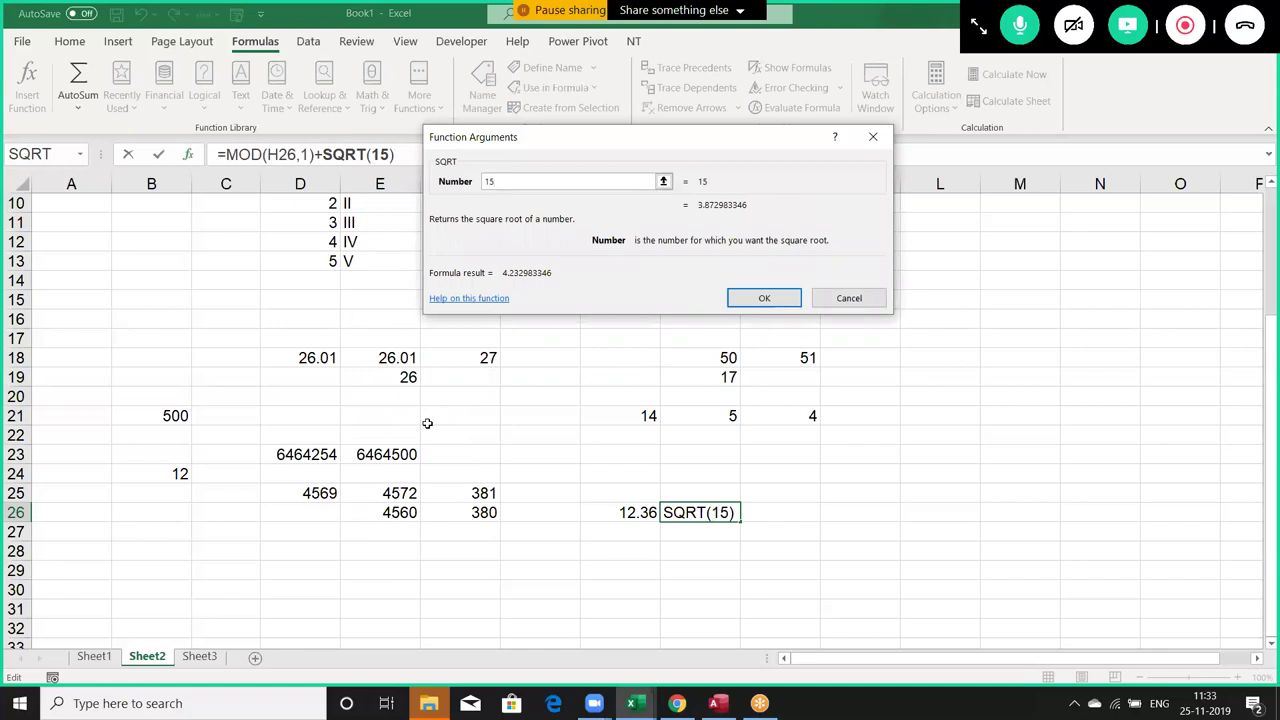
key(BackSpace)
text(6)
key(Escape)
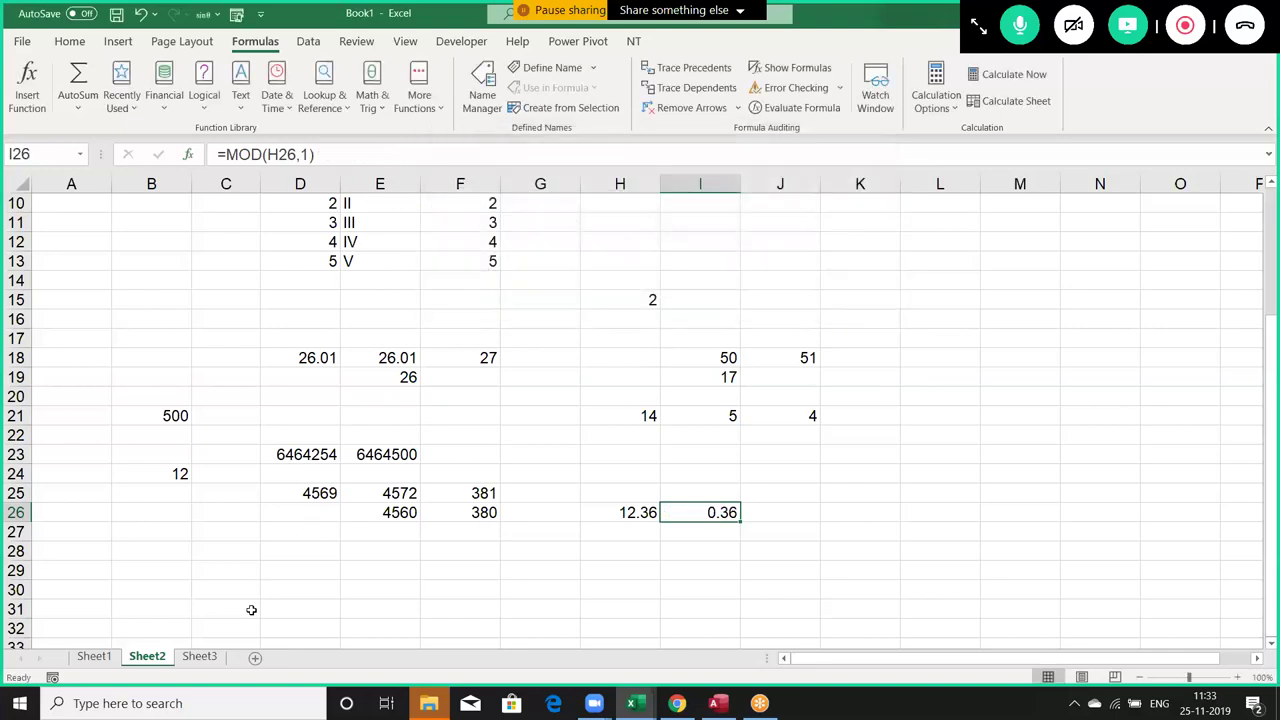
click(620, 563)
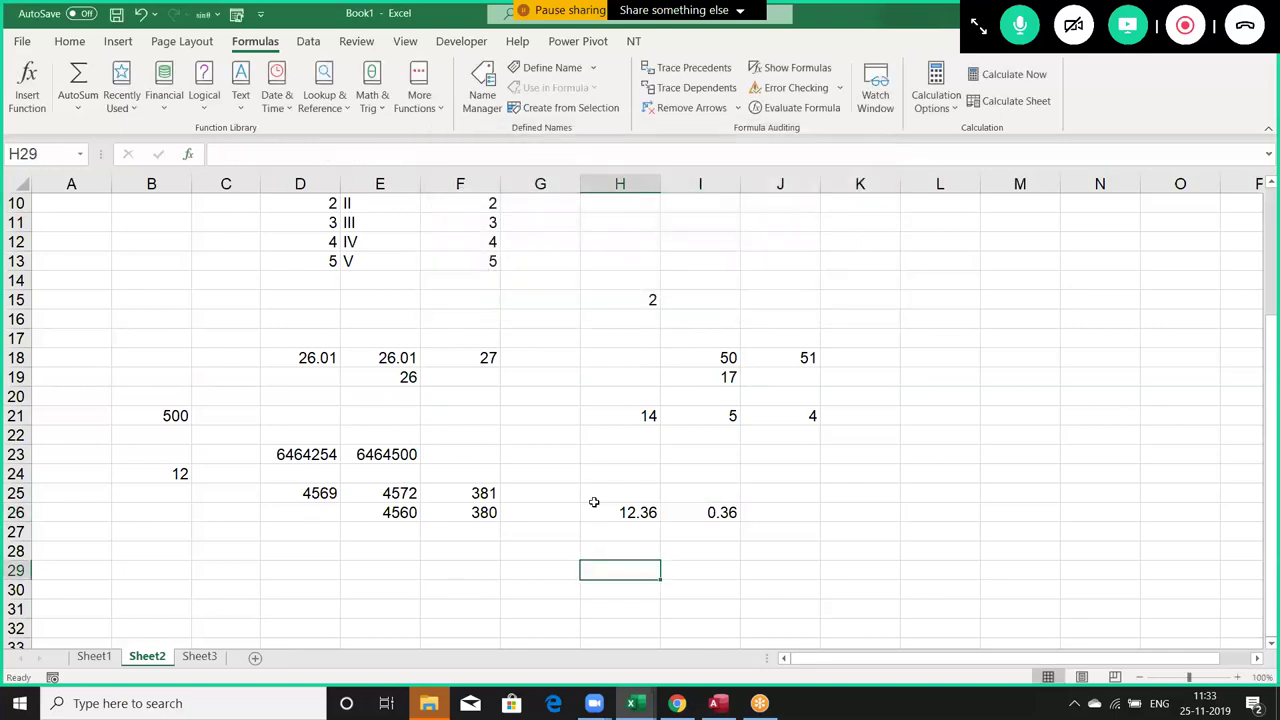
click(372, 100)
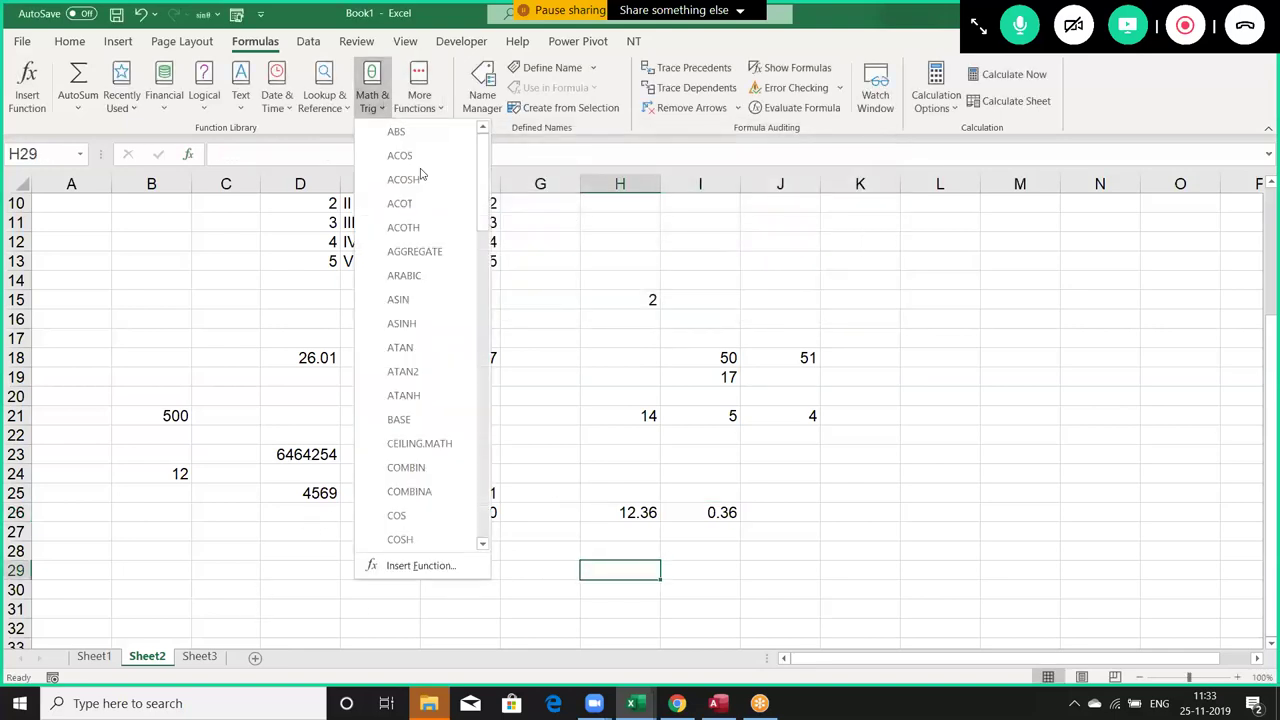
drag(488, 187, 488, 477)
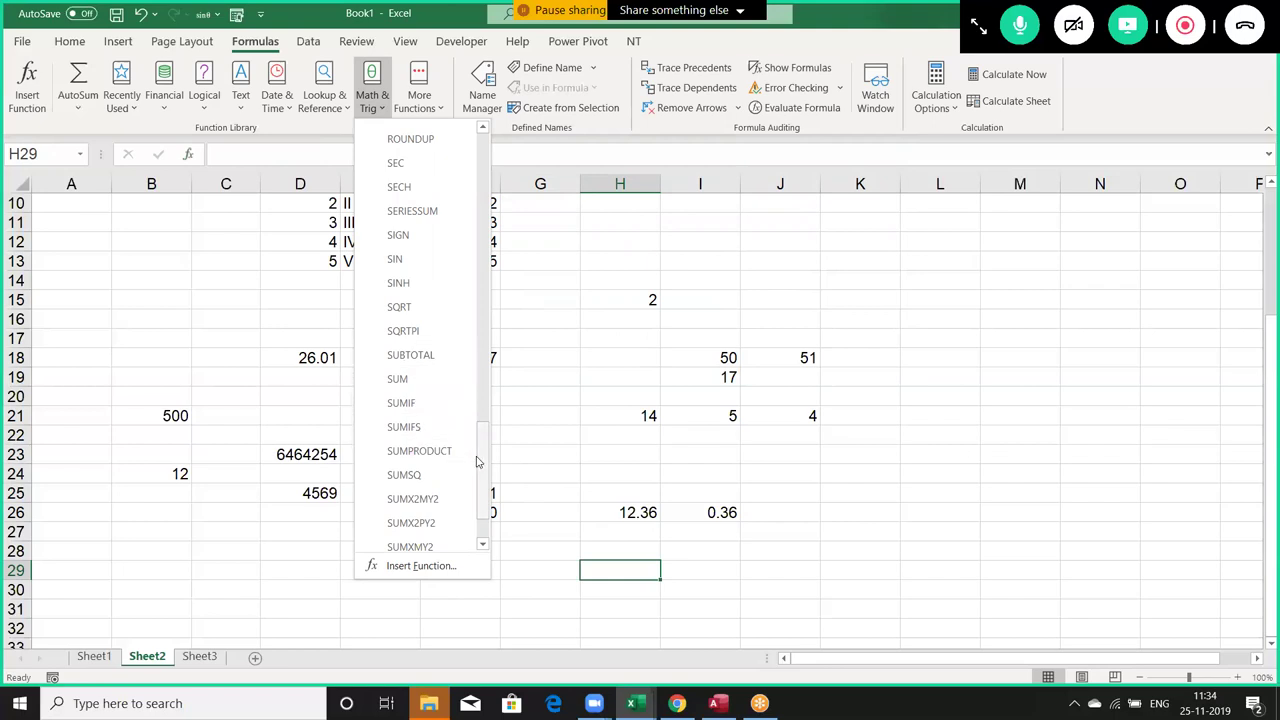
drag(477, 462, 493, 402)
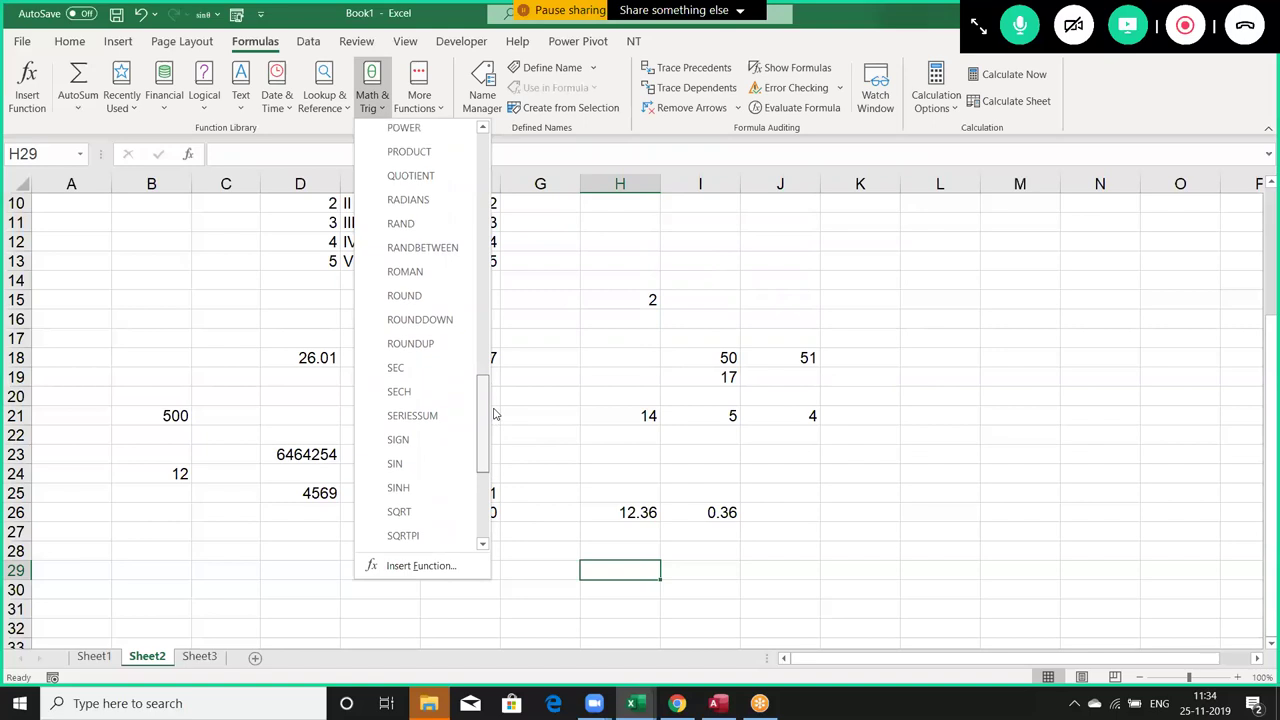
drag(493, 387, 513, 170)
click(658, 280)
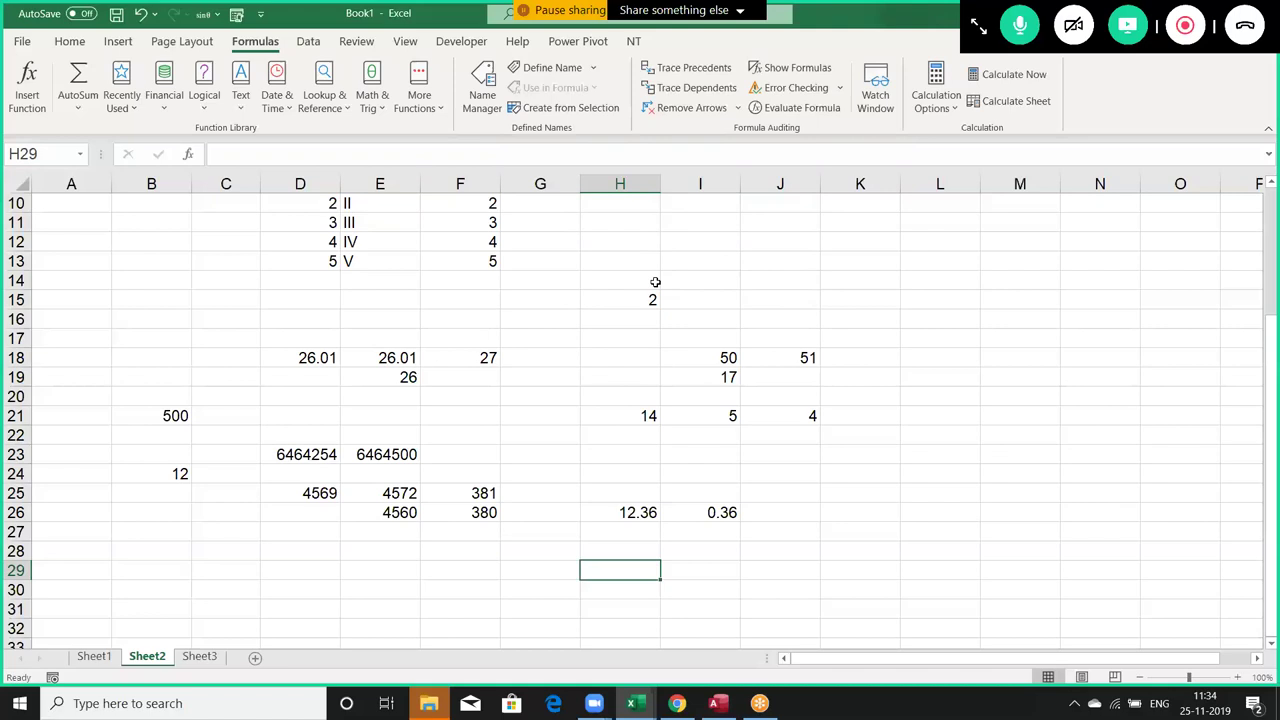
Minimize Excel, then hang up in ezTalks and confirm End Meeting for All.
key(super+d)
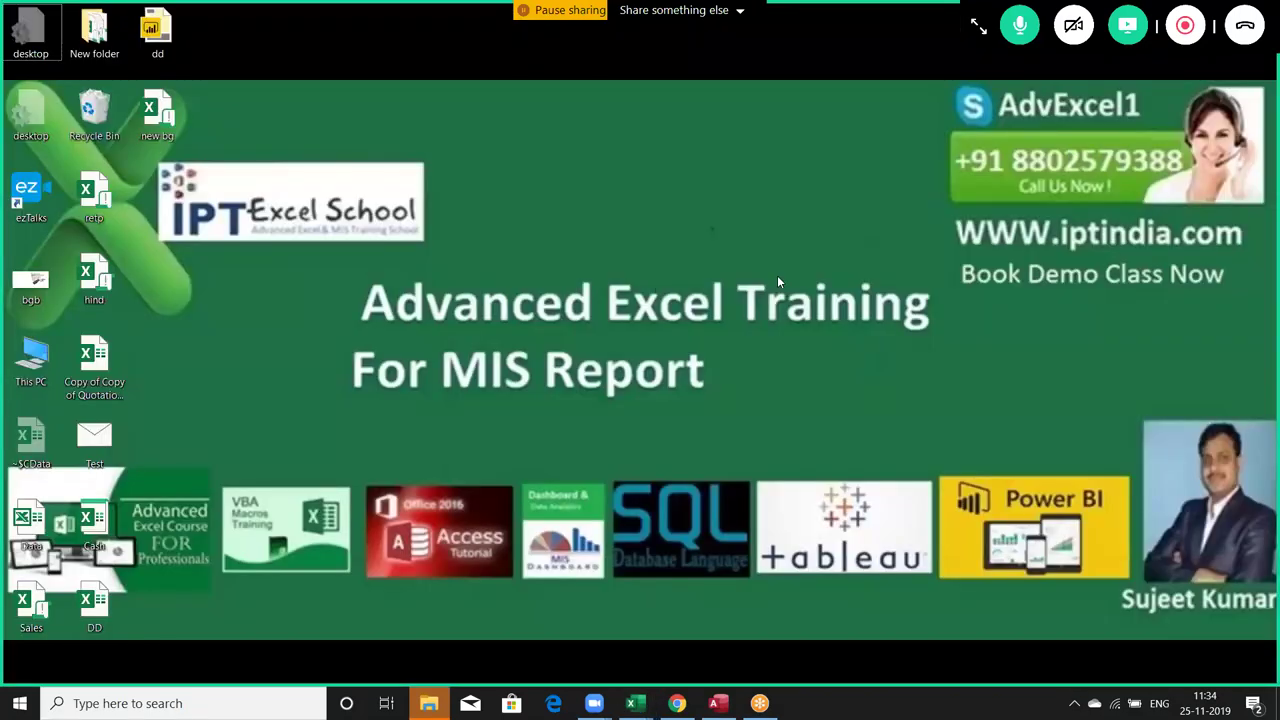
click(1246, 35)
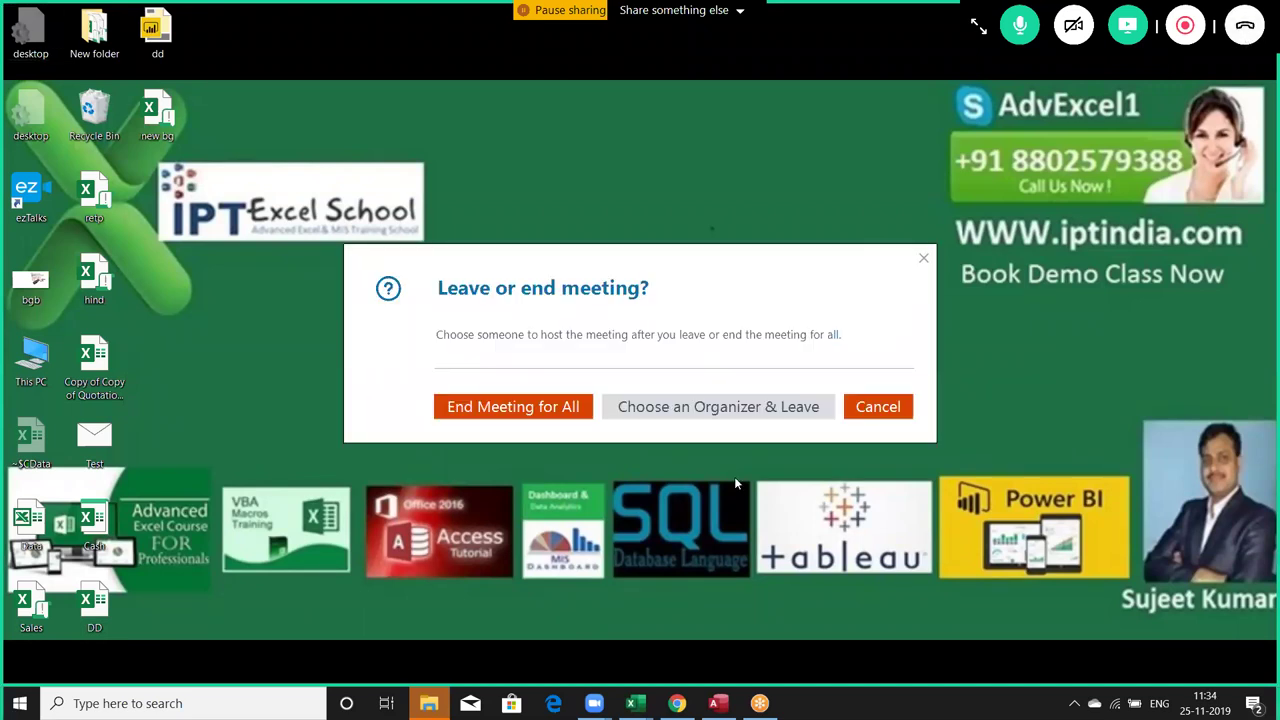
click(541, 408)
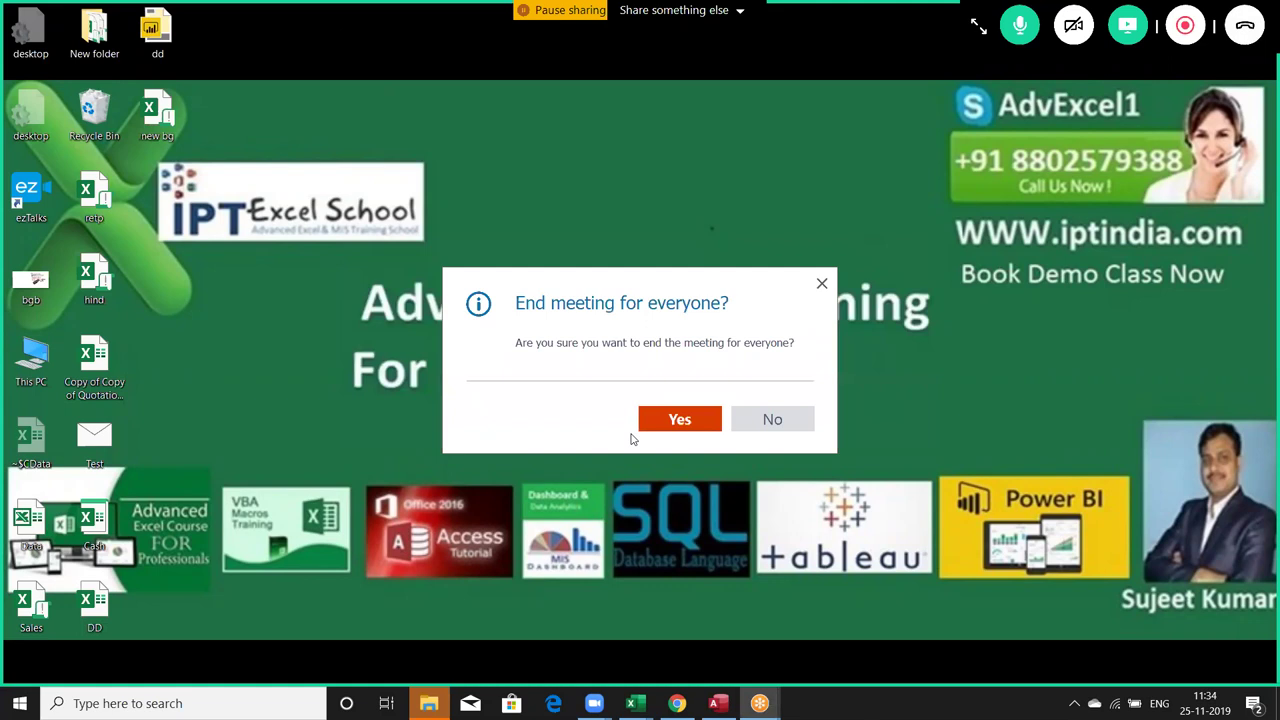
click(691, 418)
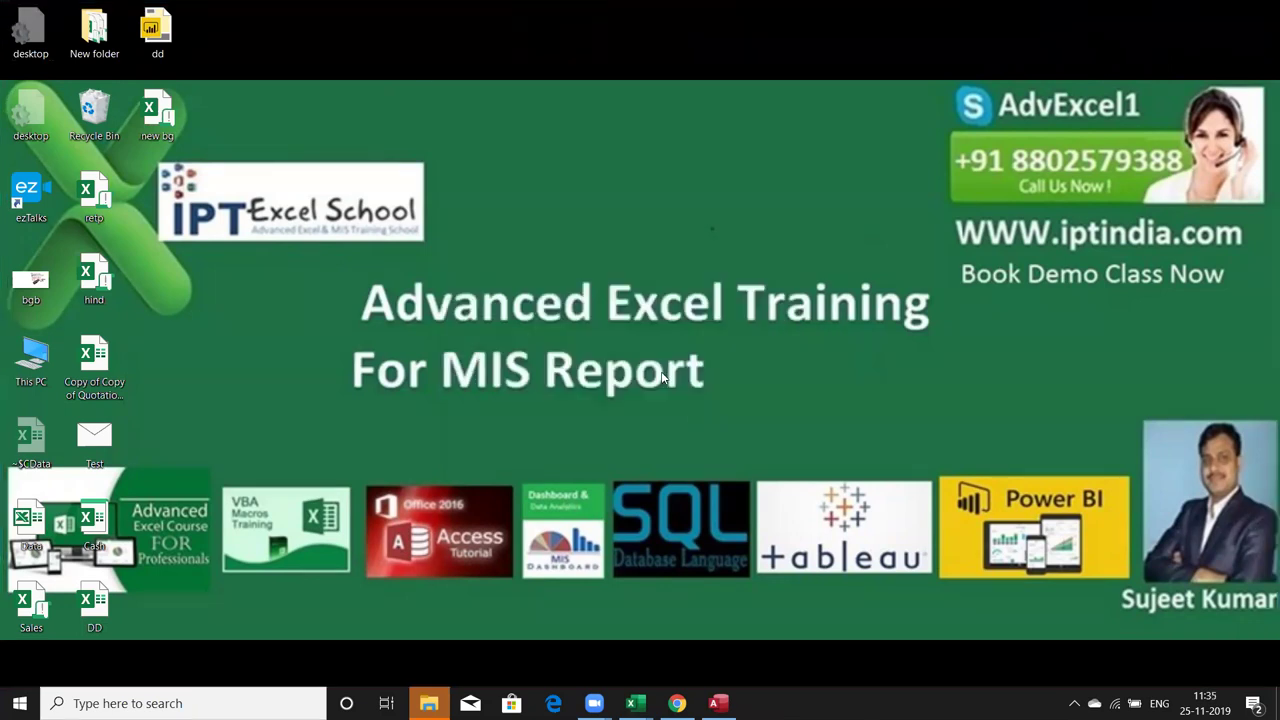